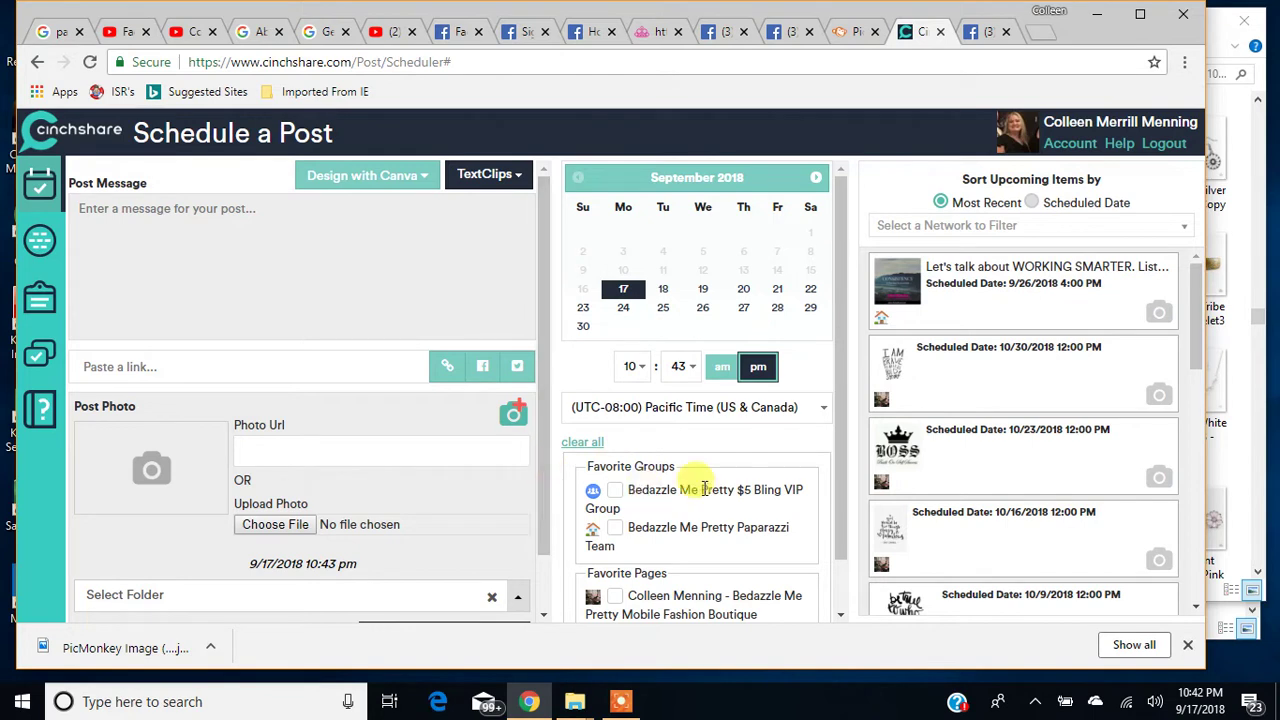
# Open the My Networks page and examine which Facebook groups and pages are marked as favorites
pyautogui.scroll(-1, 705, 489)
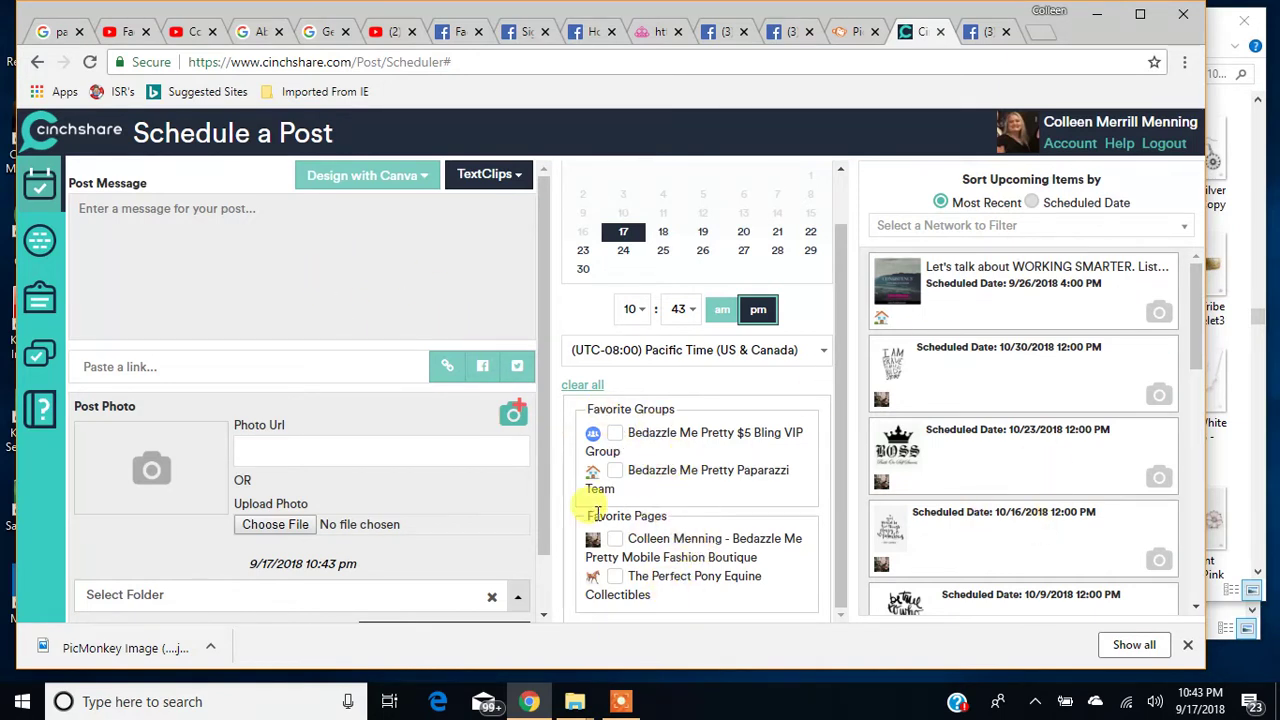
pyautogui.click(40, 239)
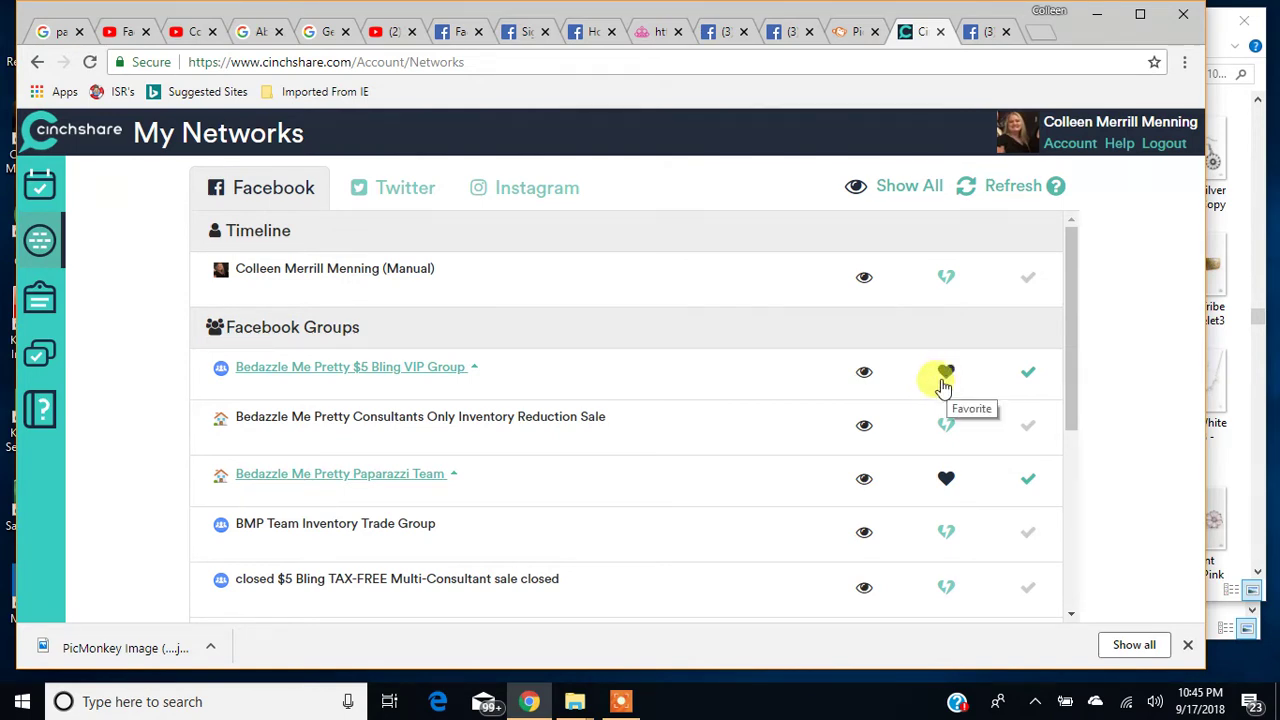
pyautogui.click(42, 190)
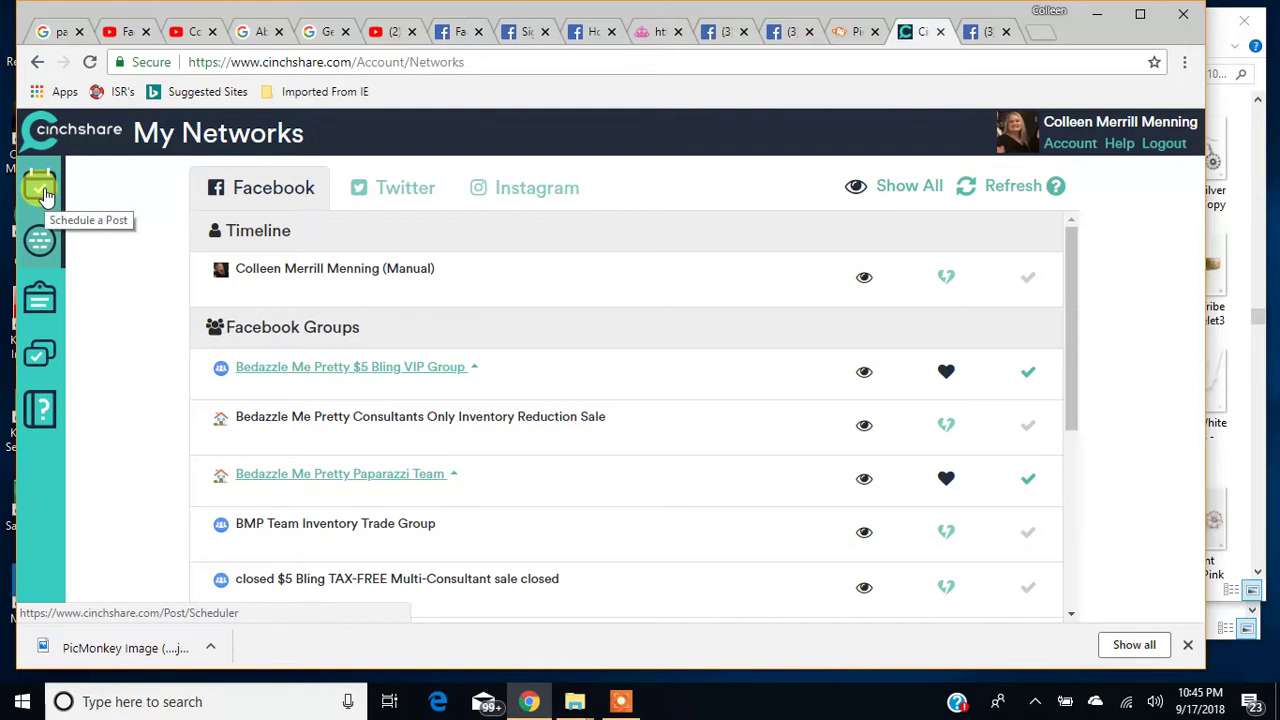
pyautogui.click(477, 370)
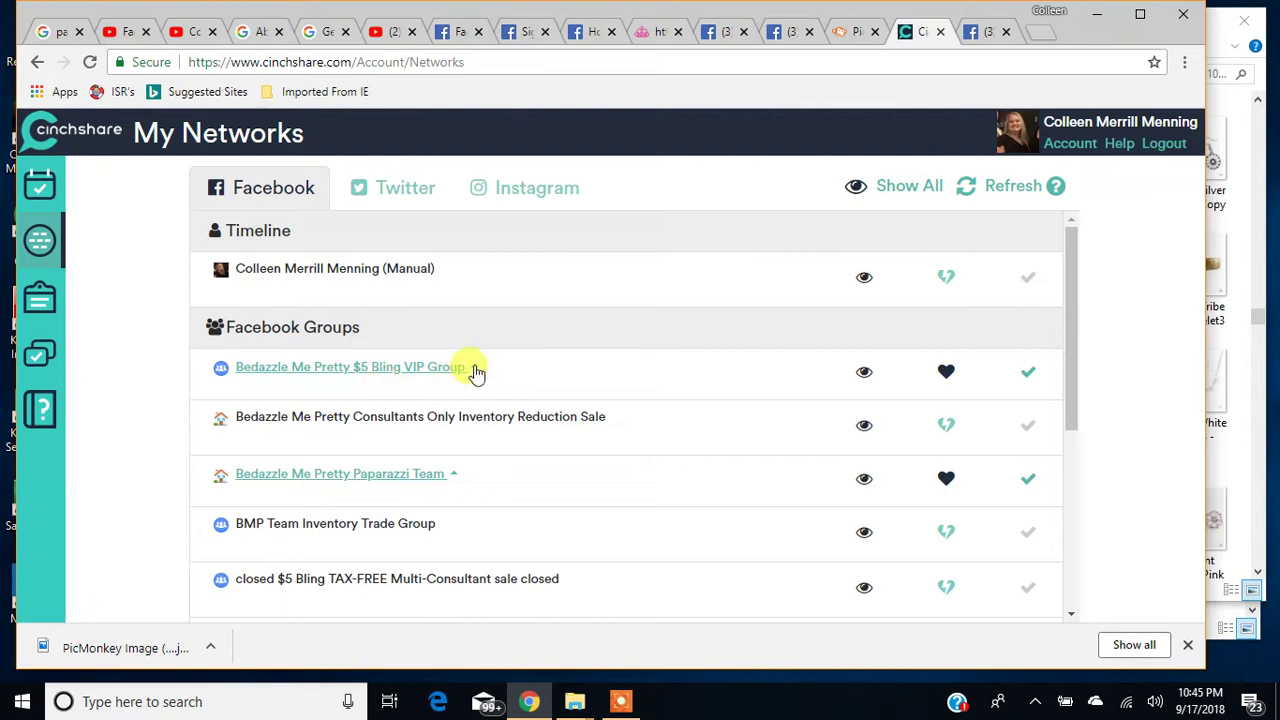
pyautogui.click(948, 375)
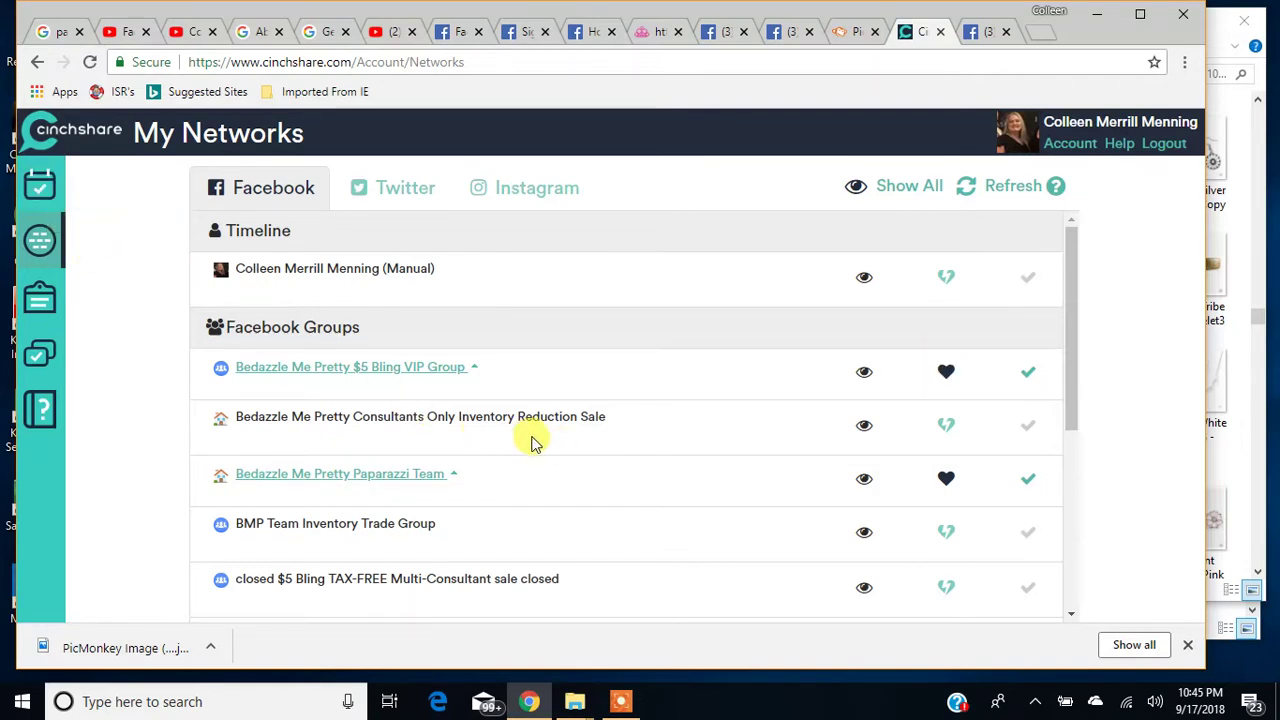
pyautogui.scroll(-1, 345, 491)
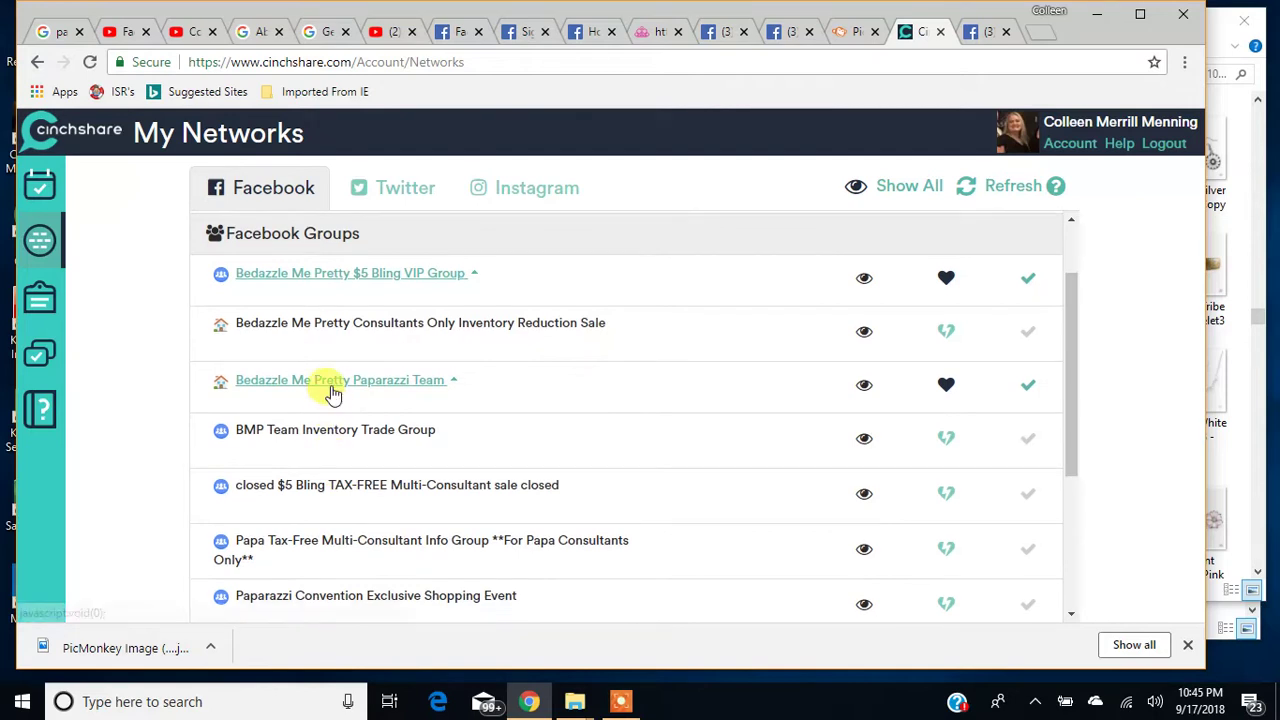
pyautogui.scroll(-1, 345, 360)
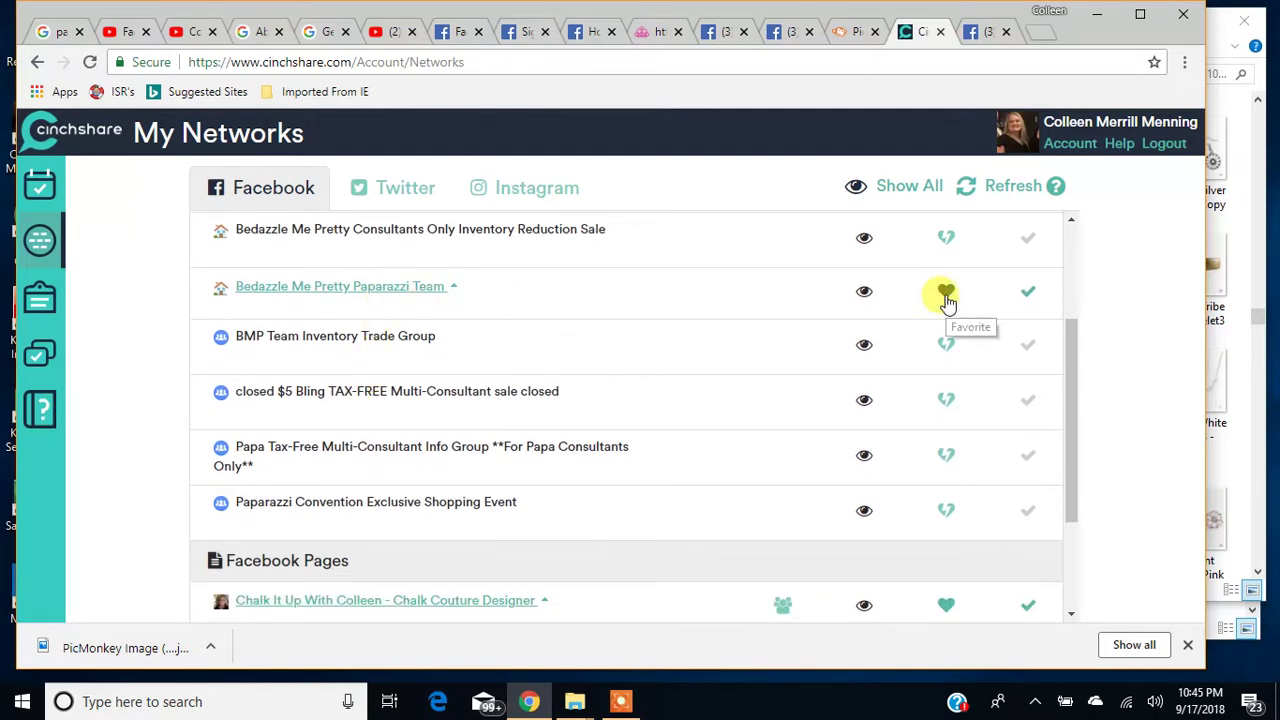
pyautogui.click(946, 292)
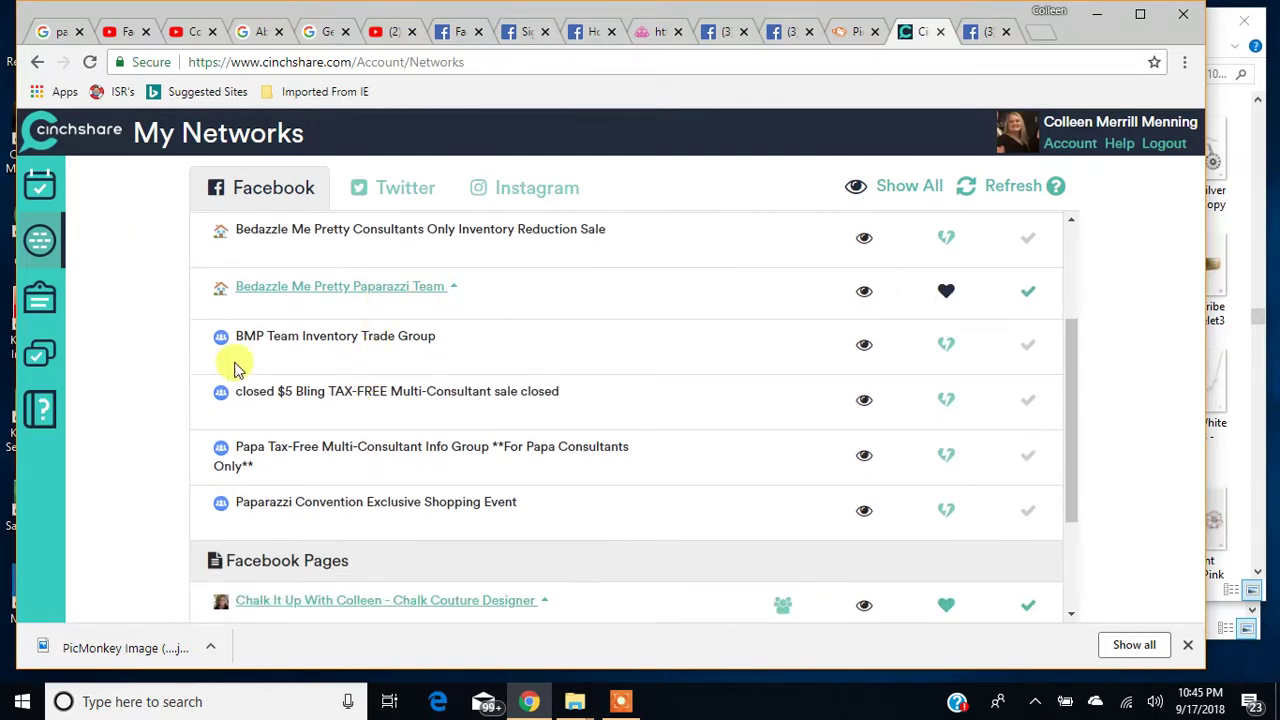
pyautogui.scroll(-1, 597, 378)
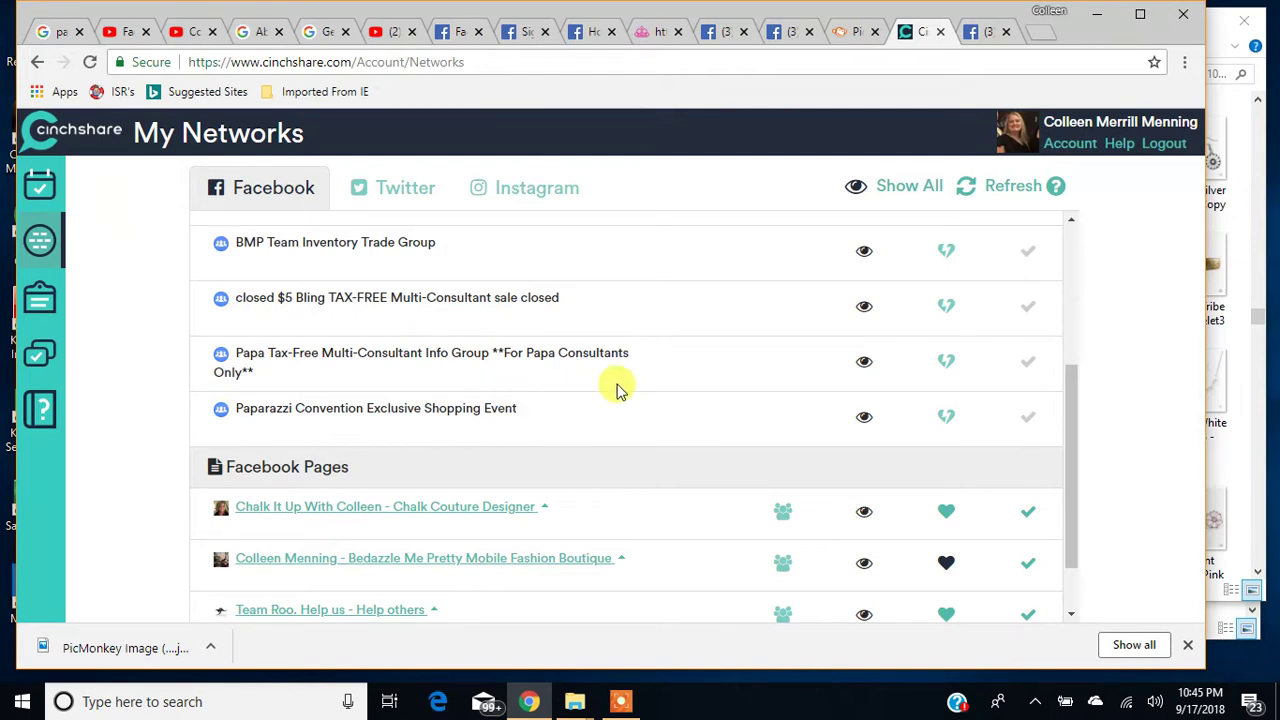
pyautogui.scroll(-1, 617, 390)
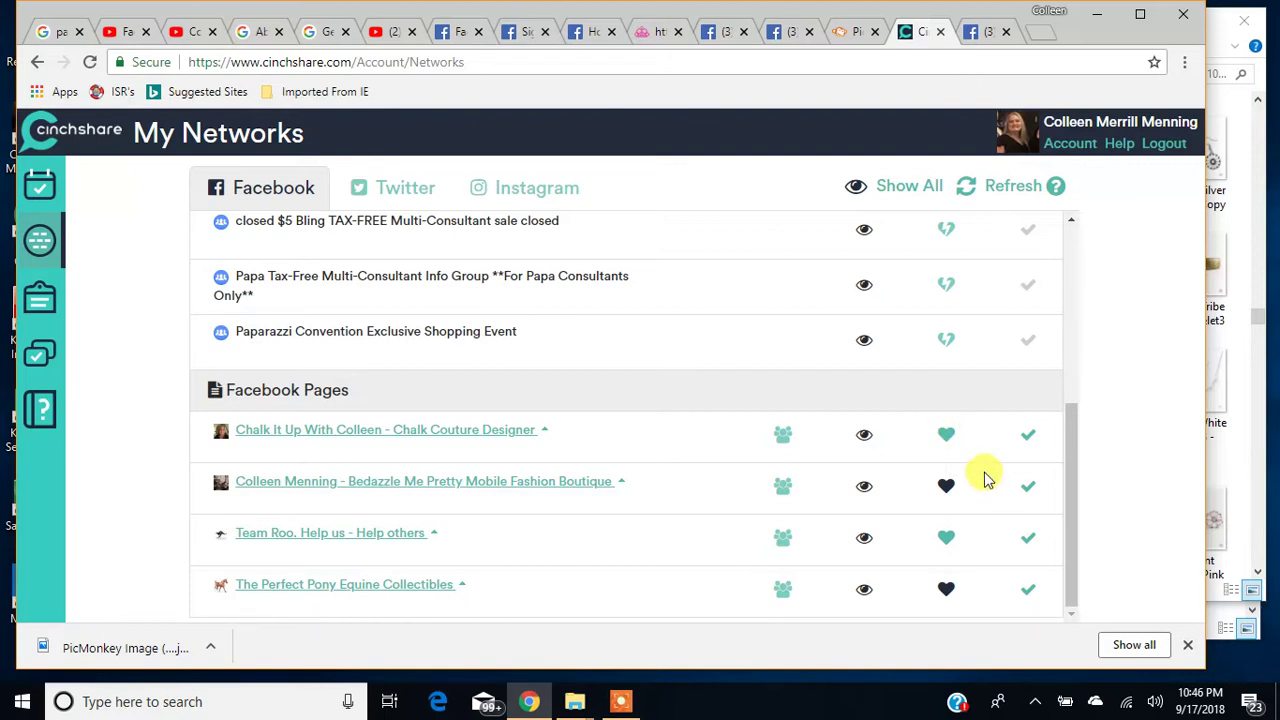
# Mark the Chalk Couture Designer Facebook page as a favorite and remove it from the favorites again
pyautogui.click(948, 436)
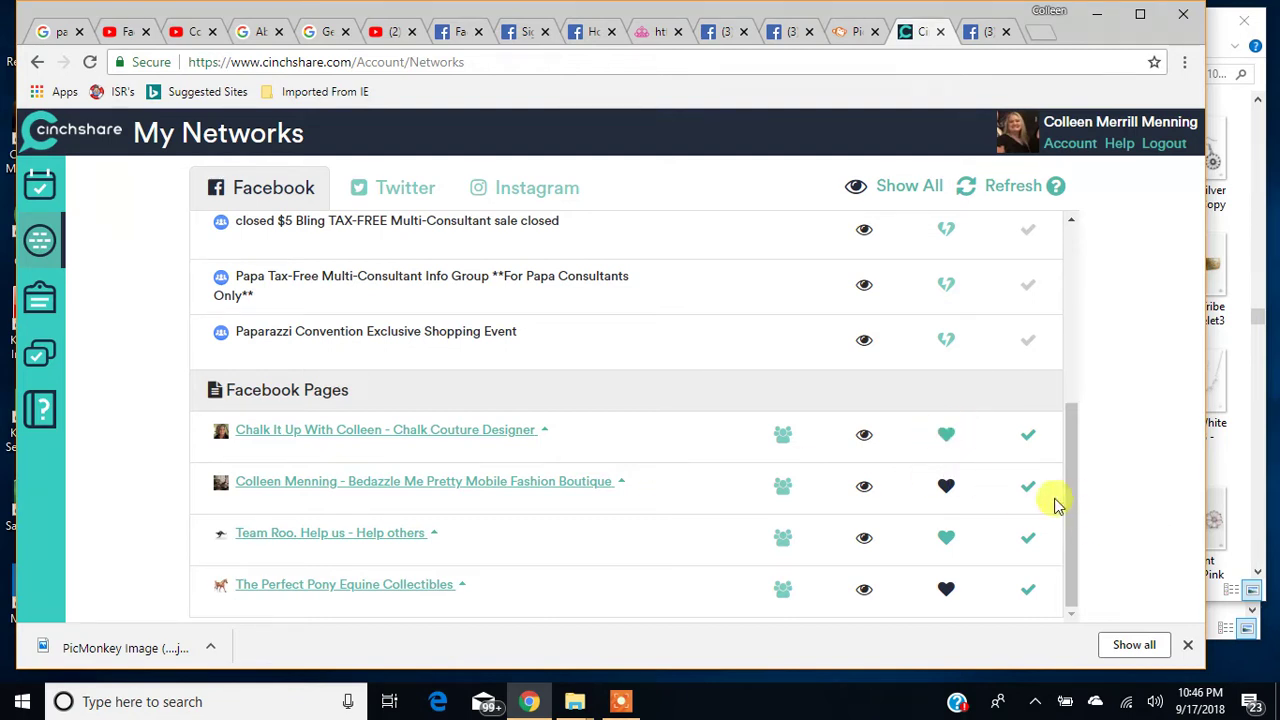
pyautogui.click(946, 440)
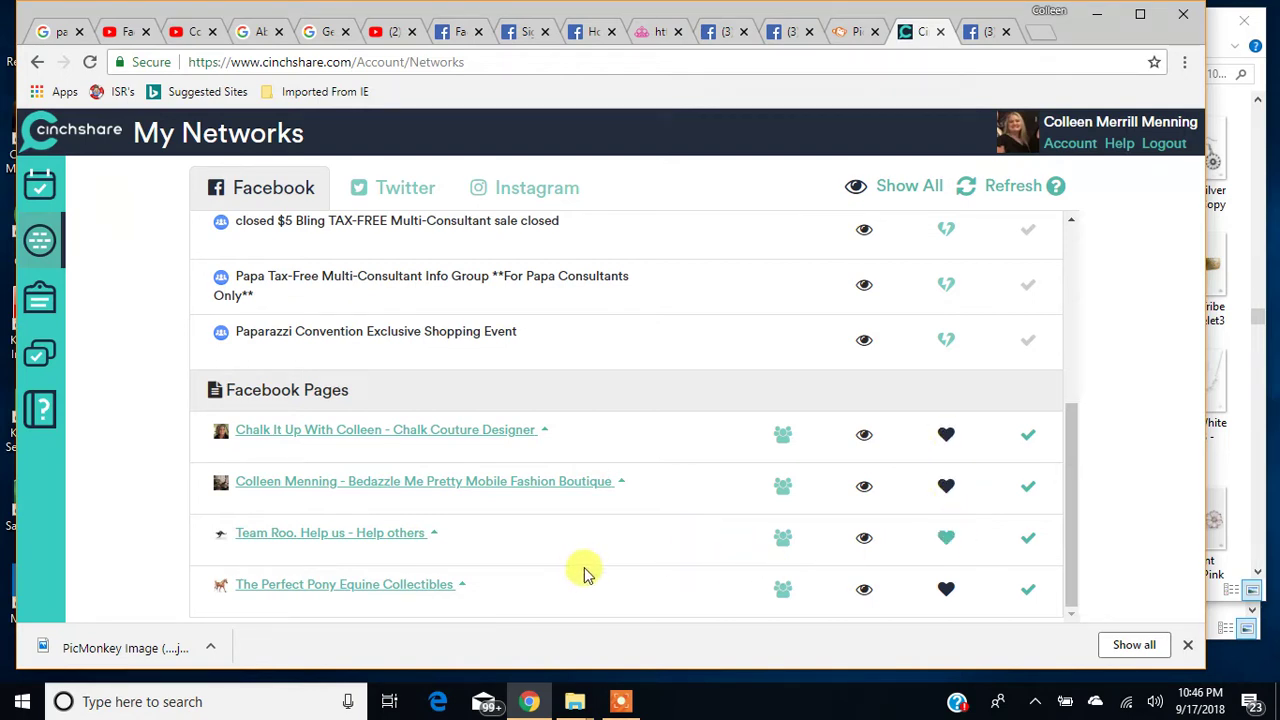
pyautogui.click(946, 430)
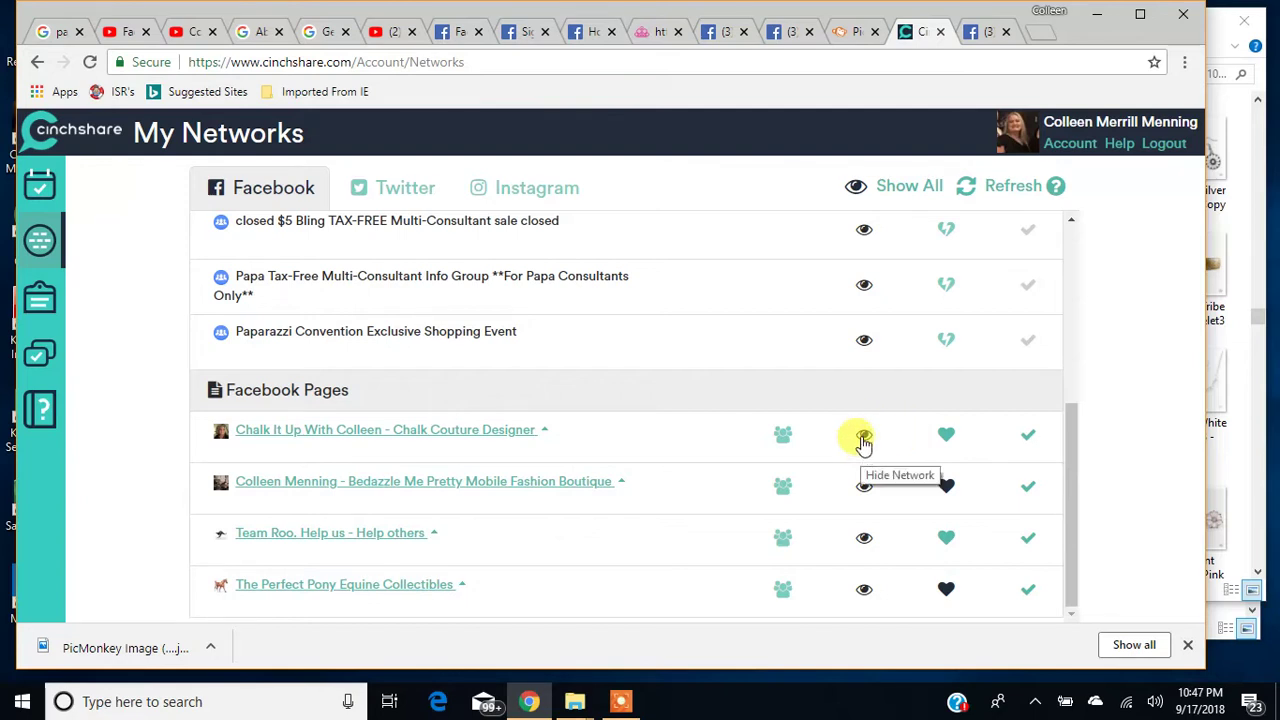
# Hide the "Bedazzle Me Pretty Consultants Only Inventory Reduction Sale" group from the Facebook networks
pyautogui.scroll(1, 814, 460)
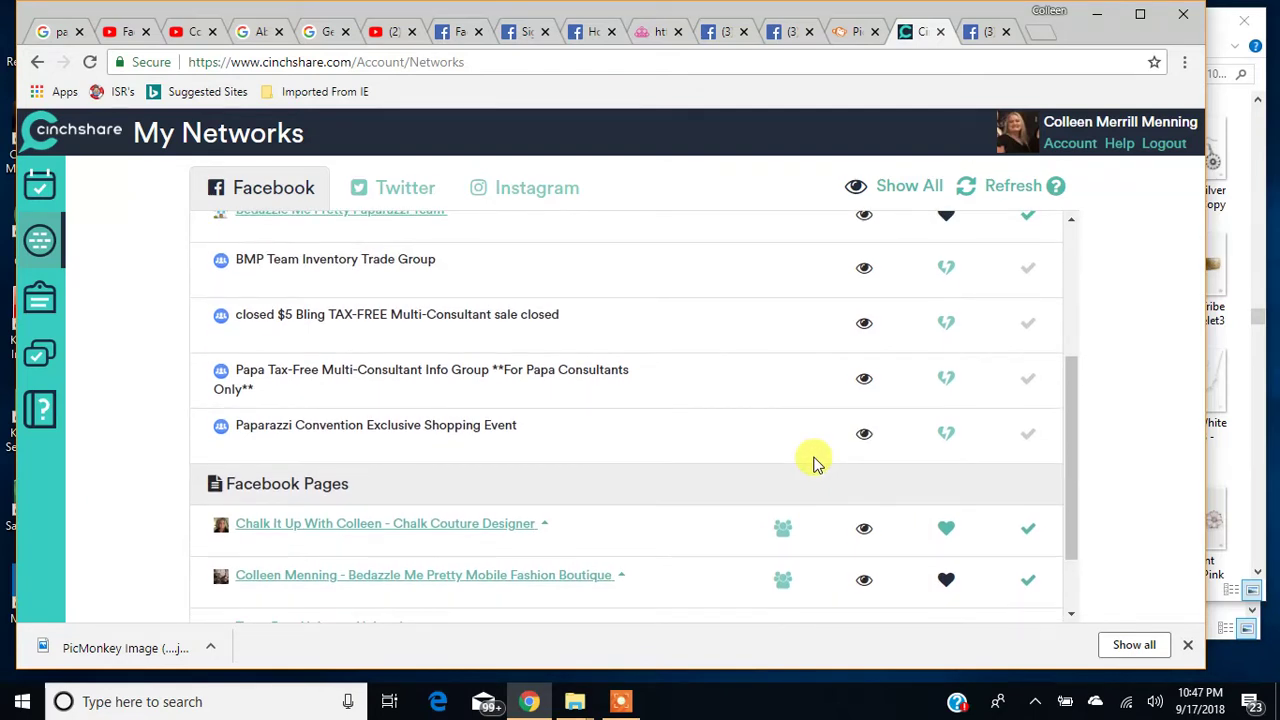
pyautogui.scroll(1, 814, 460)
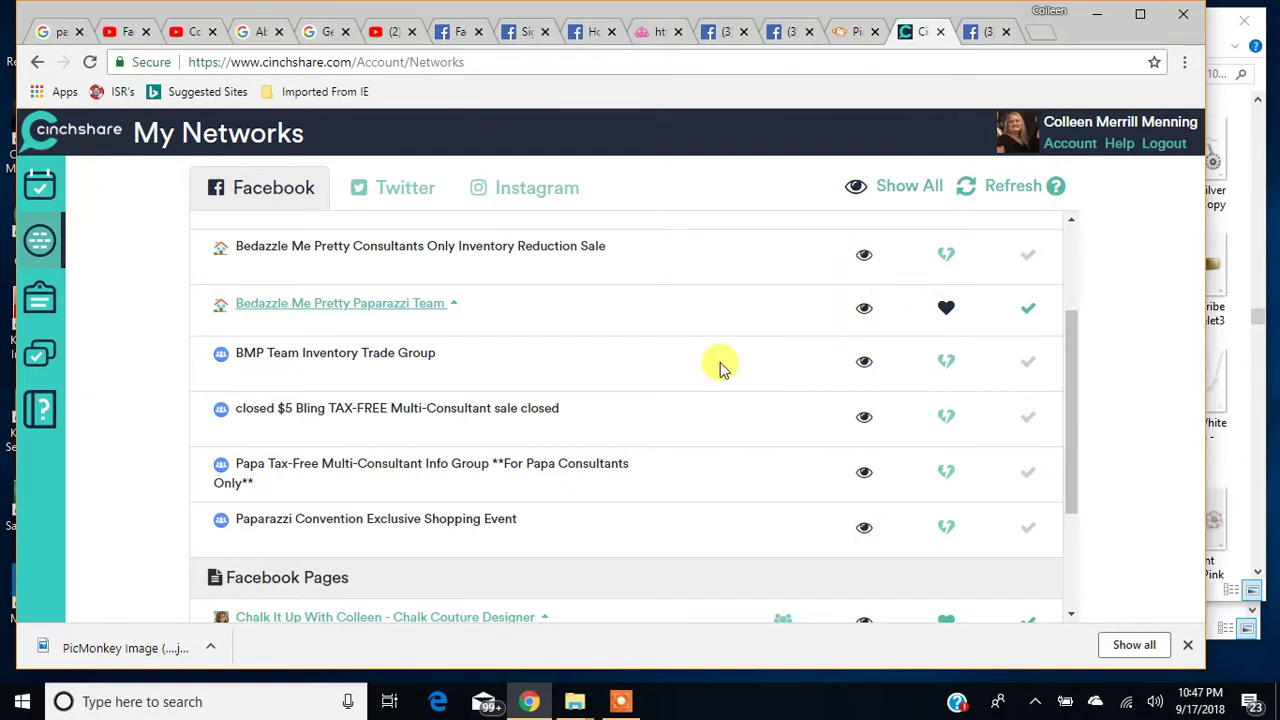
pyautogui.scroll(-1, 735, 340)
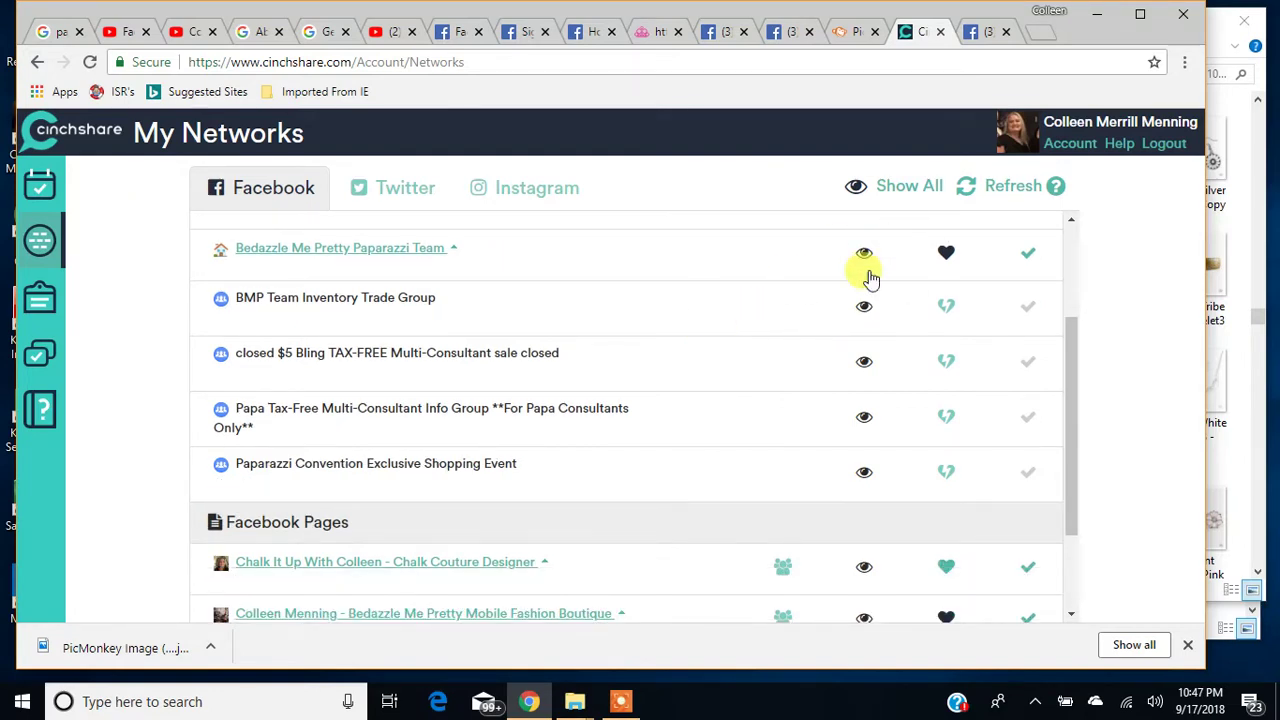
# Refresh the Facebook networks so the list of groups and pages is reloaded
pyautogui.scroll(1, 480, 394)
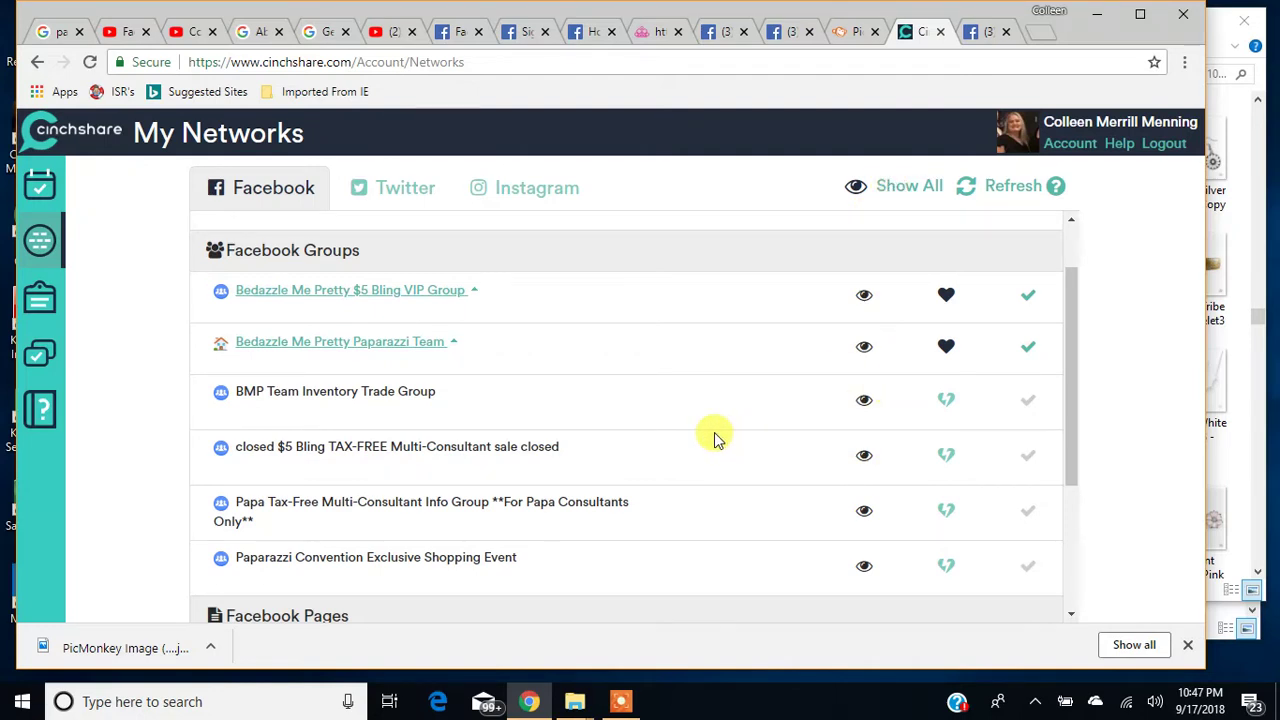
pyautogui.scroll(-1, 714, 437)
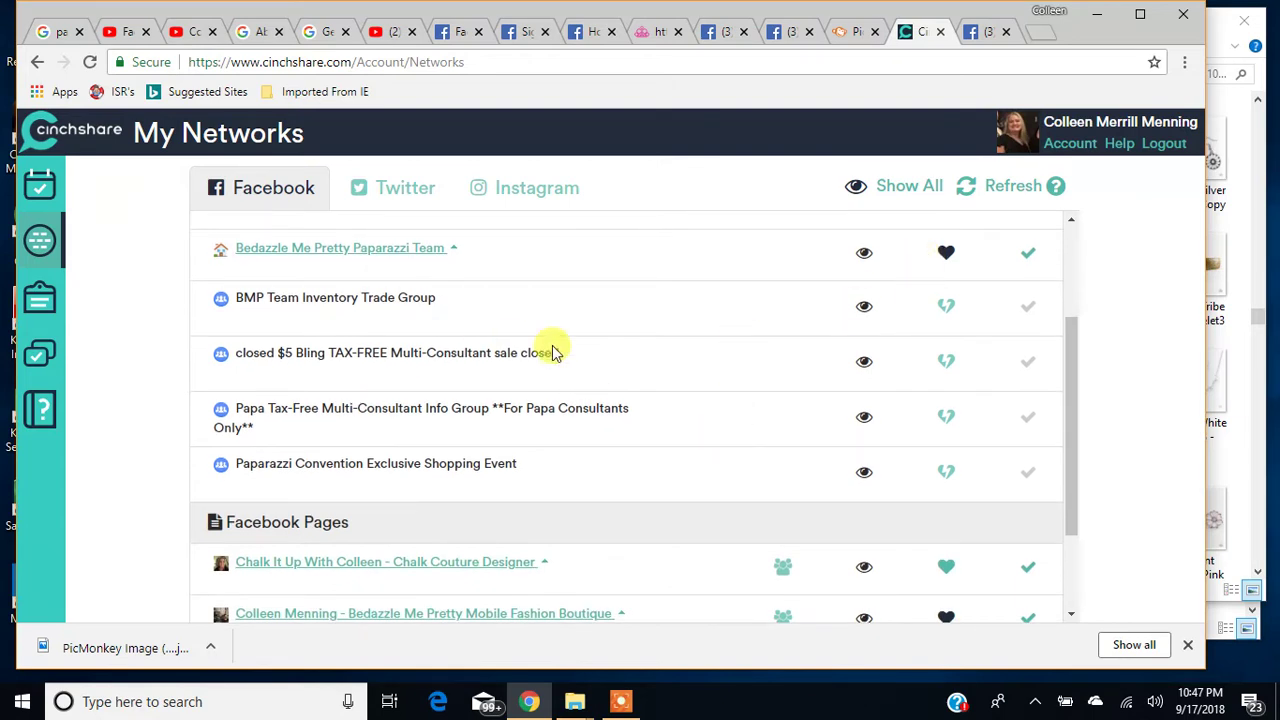
pyautogui.scroll(2, 220, 430)
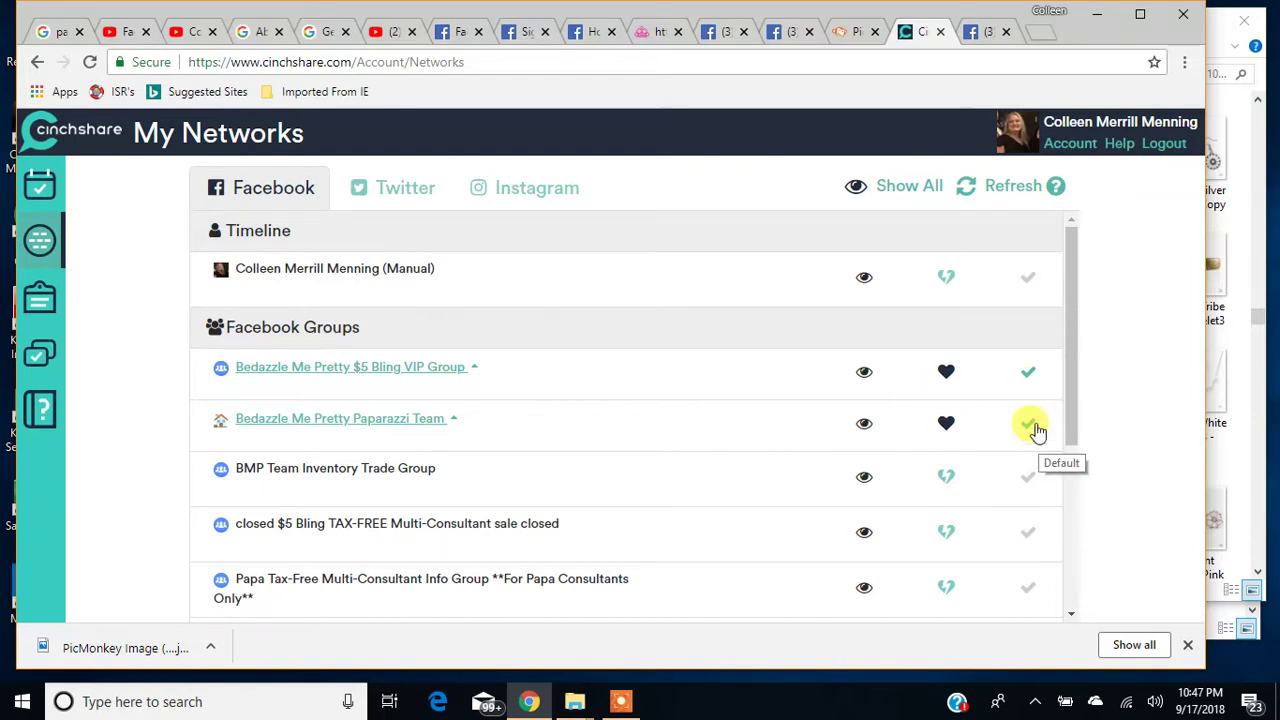
pyautogui.scroll(-2, 943, 449)
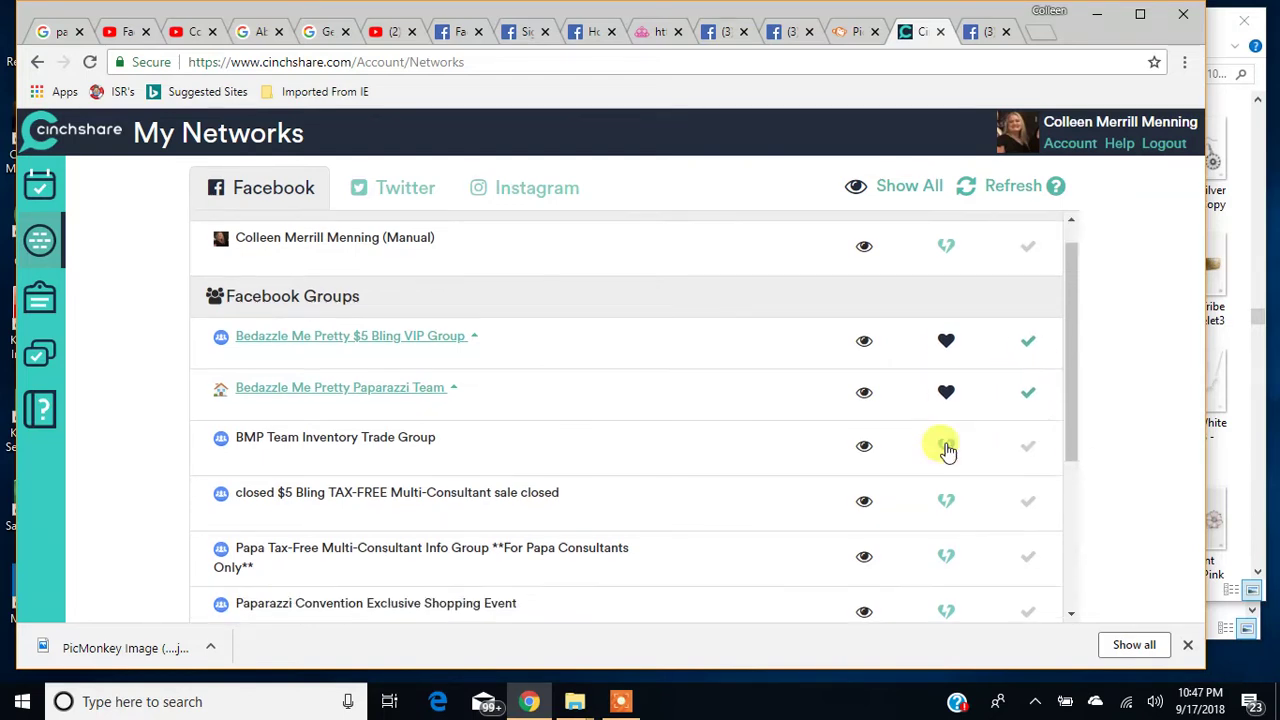
pyautogui.scroll(-1, 940, 455)
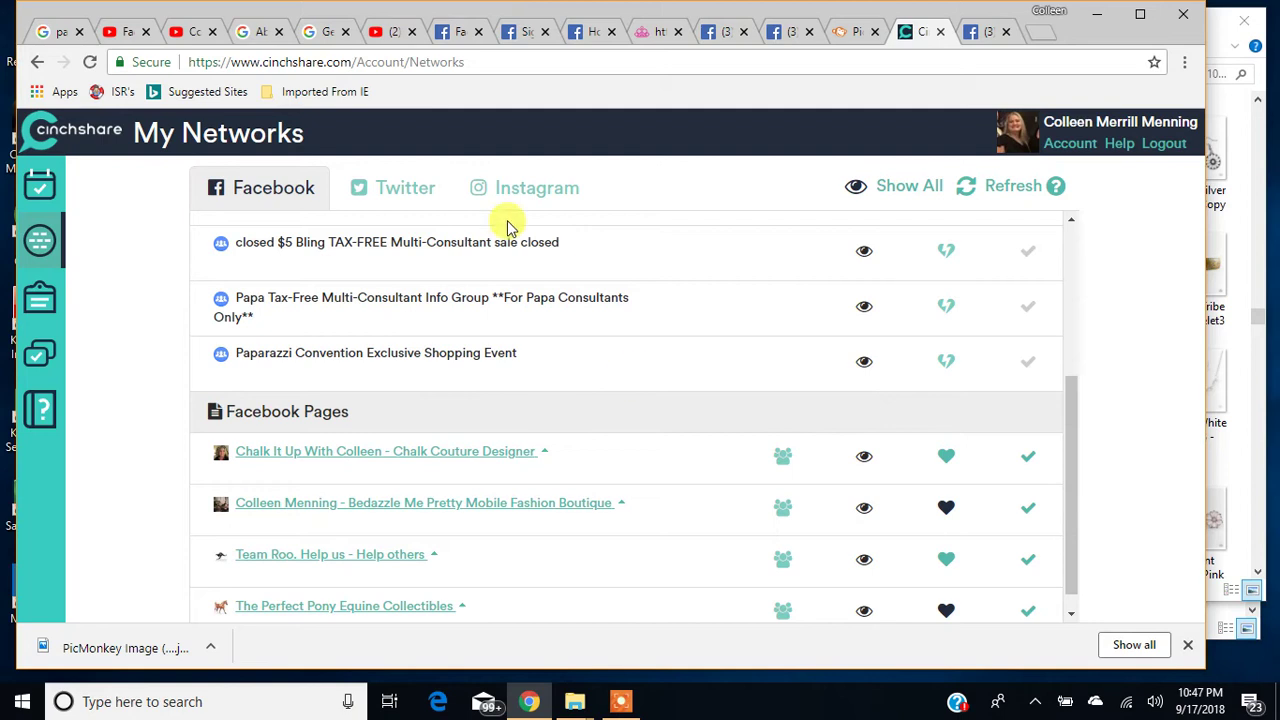
pyautogui.click(995, 196)
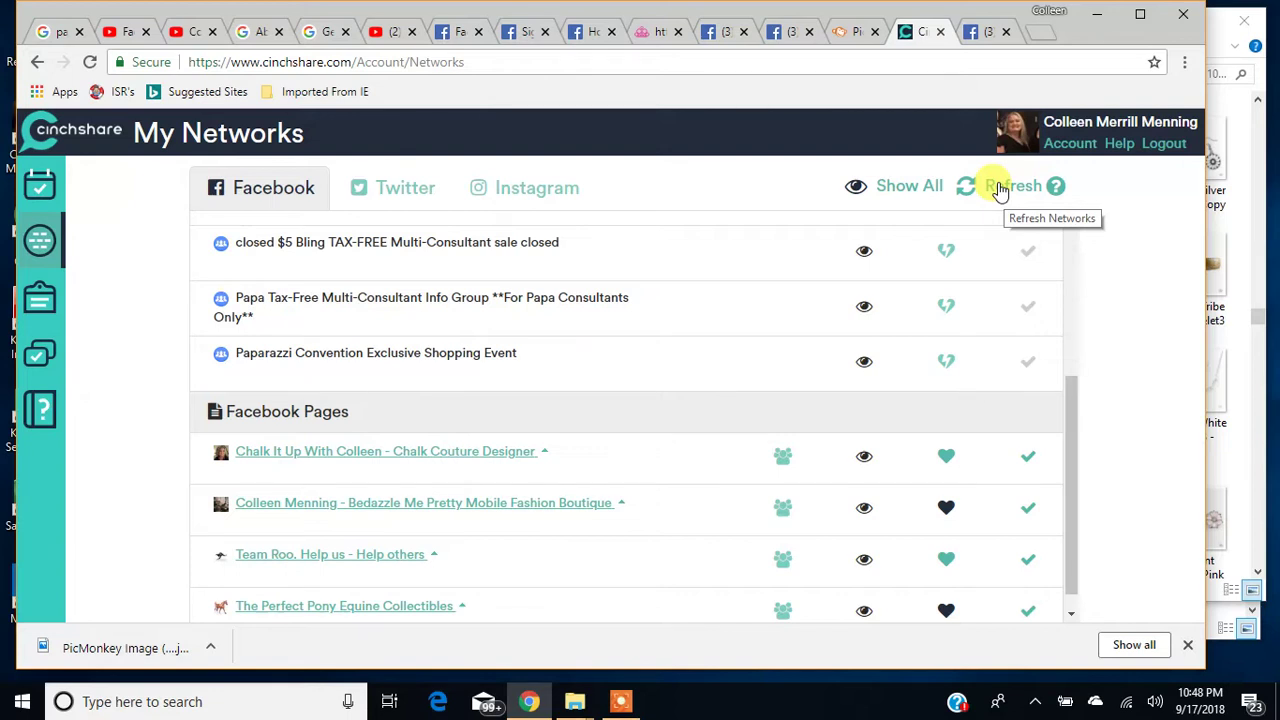
pyautogui.click(1000, 190)
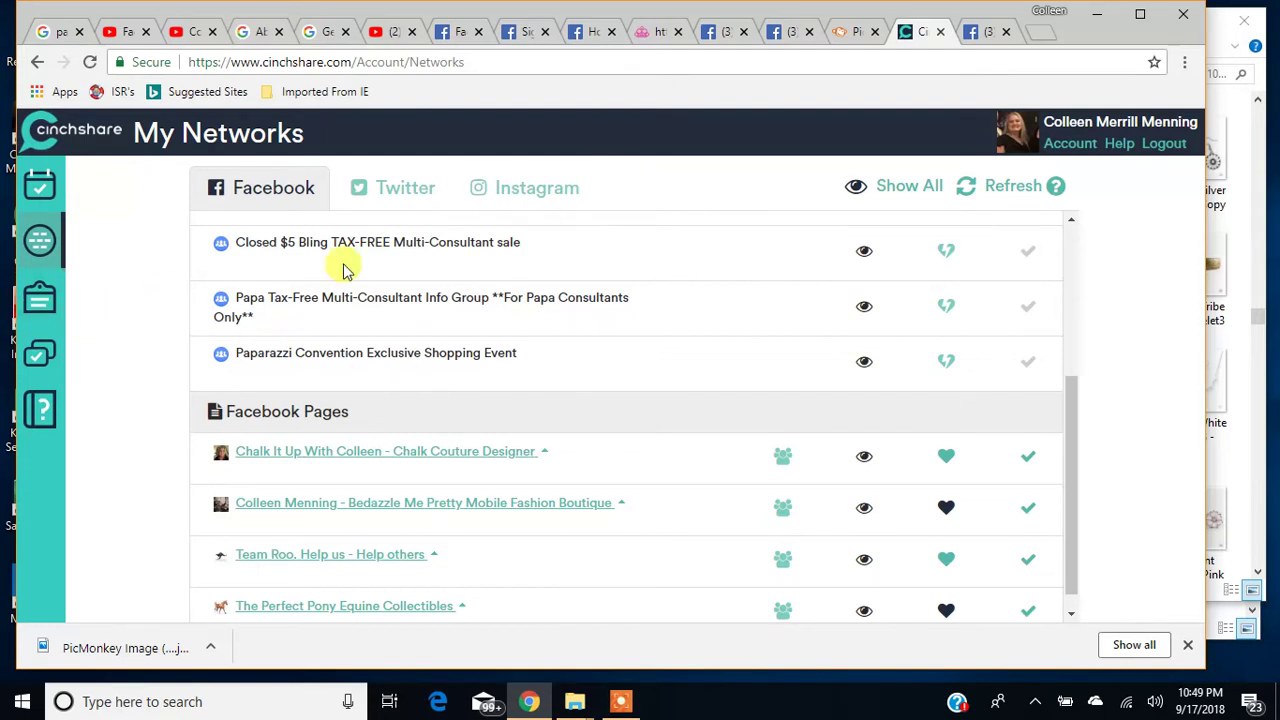
# Open the My TextClips page and read through the saved clips from "Live Video Ad" down to "Book a Party"
pyautogui.click(38, 298)
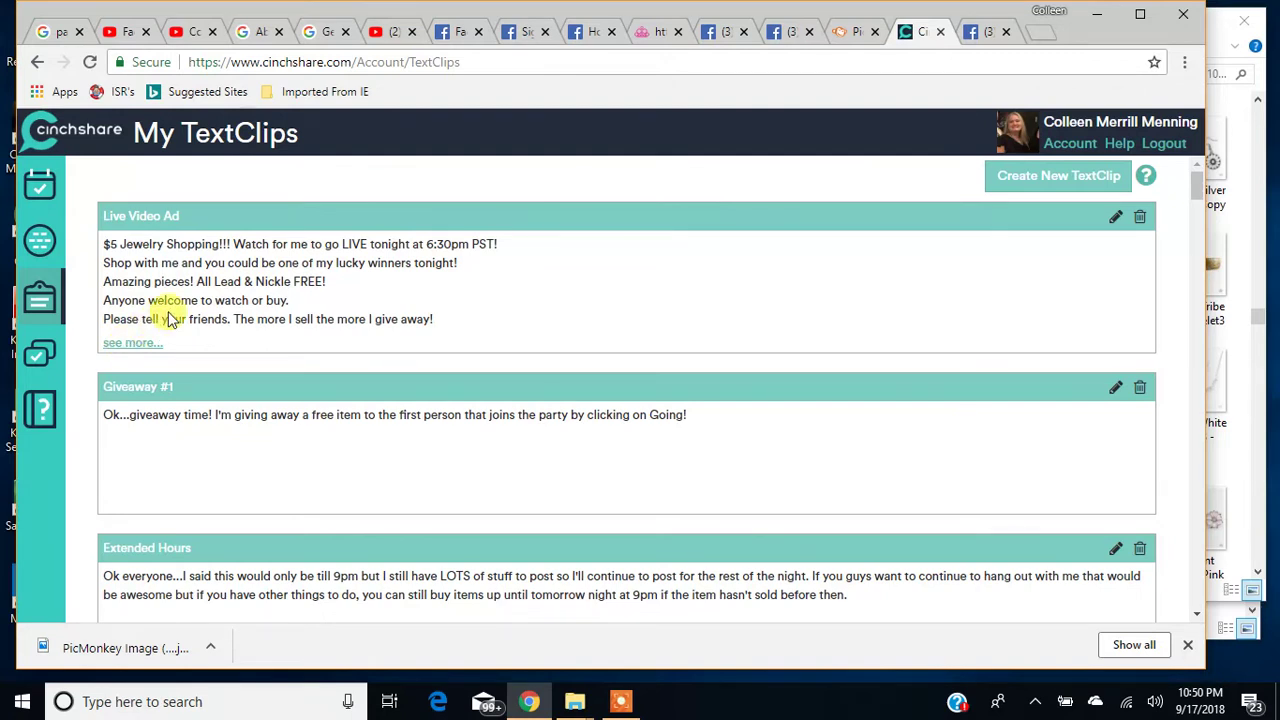
pyautogui.scroll(-1, 460, 420)
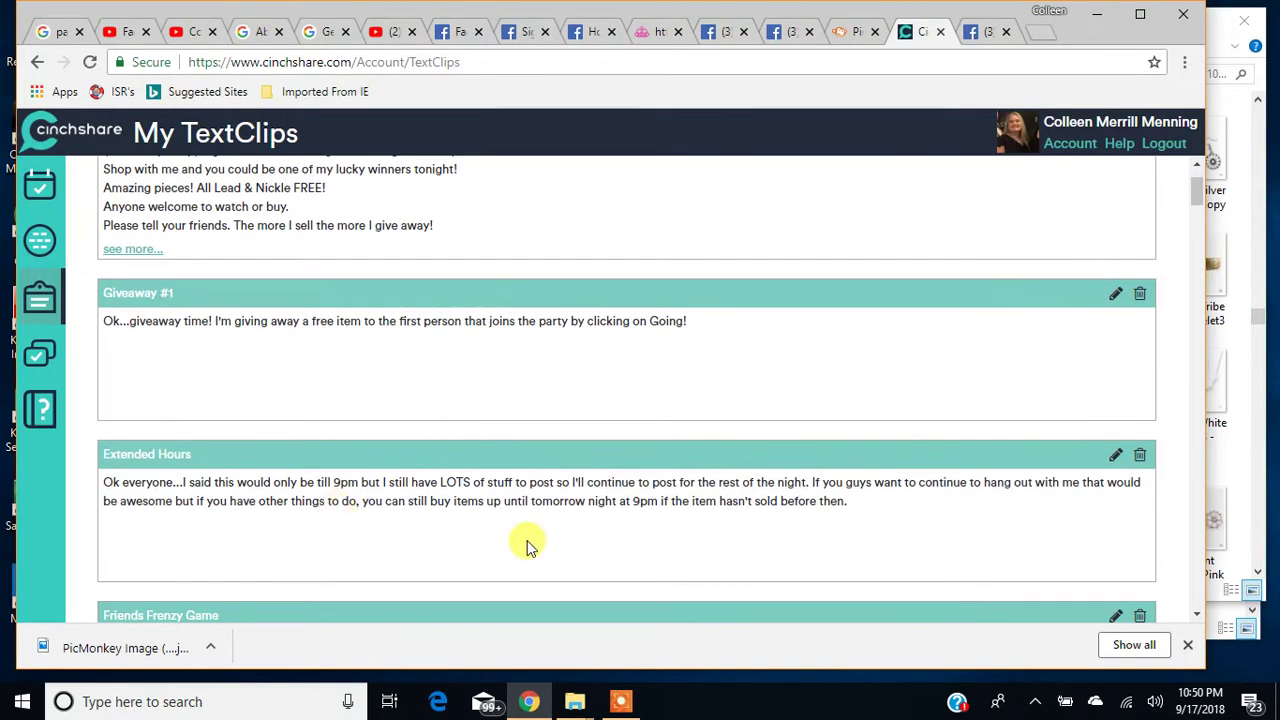
pyautogui.scroll(-3, 677, 517)
pyautogui.scroll(-2, 680, 514)
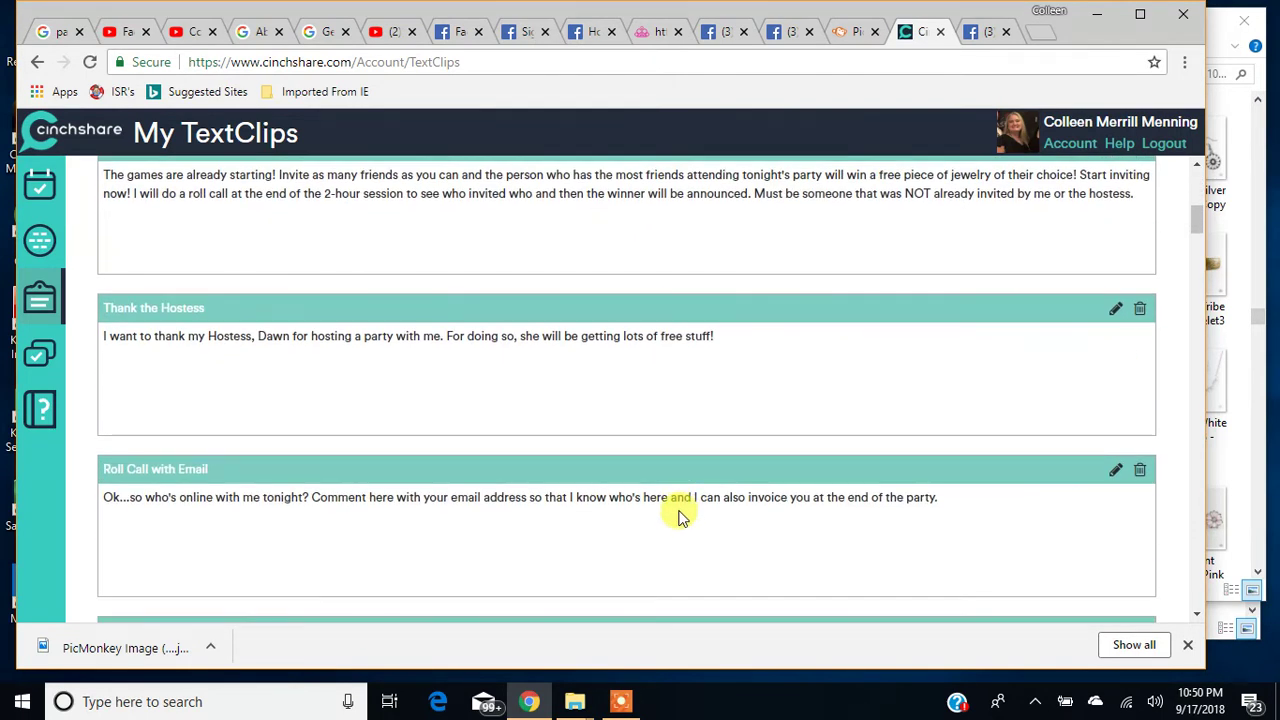
pyautogui.scroll(-2, 737, 497)
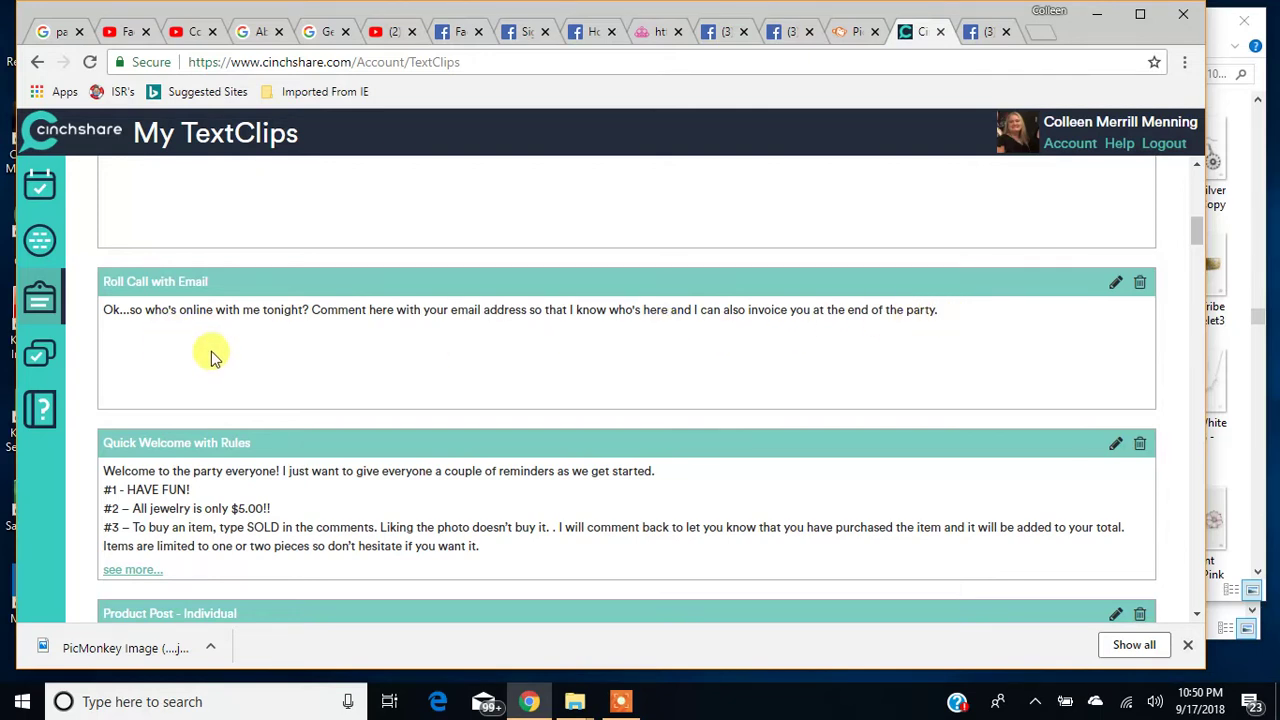
pyautogui.scroll(-3, 1057, 328)
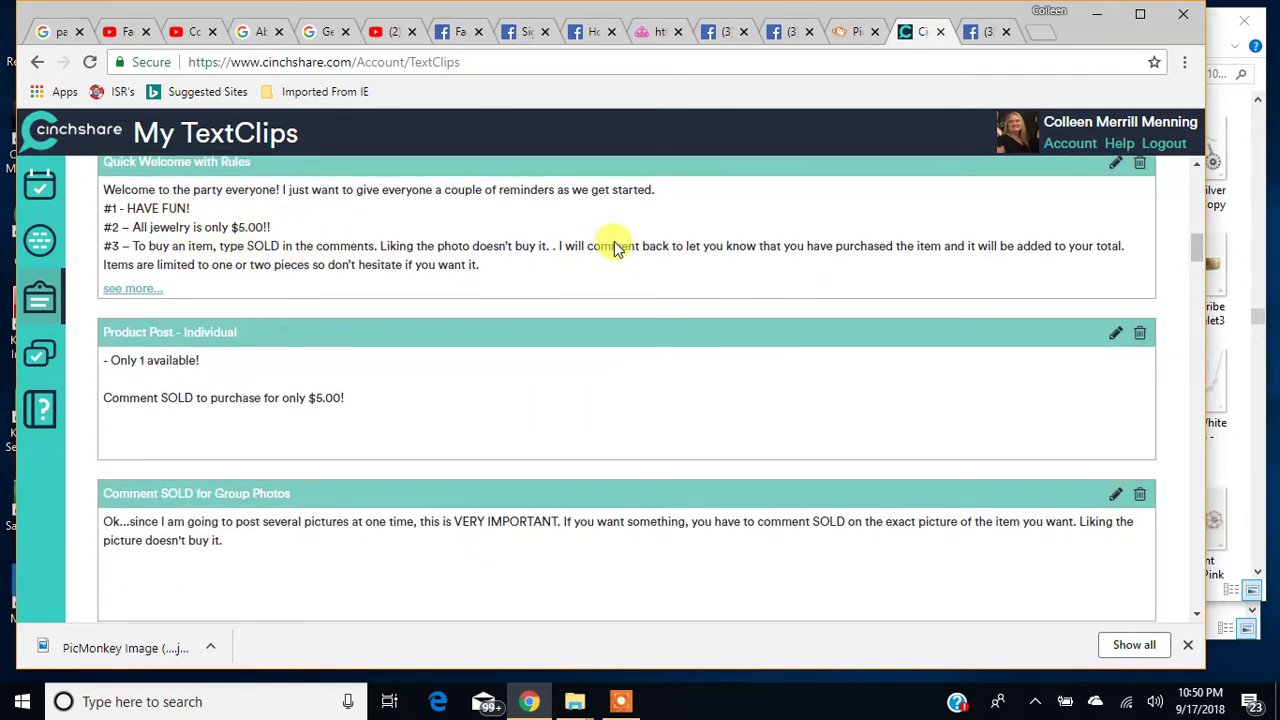
pyautogui.scroll(-6, 808, 403)
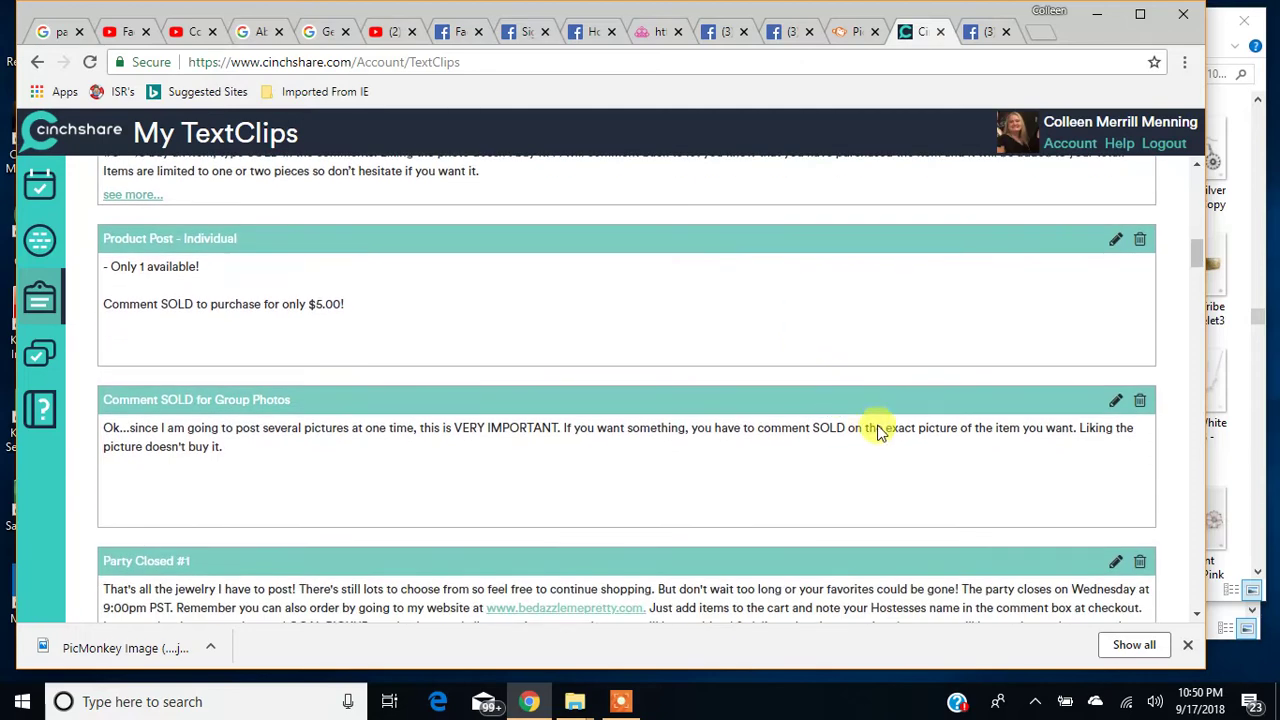
pyautogui.scroll(-2, 883, 440)
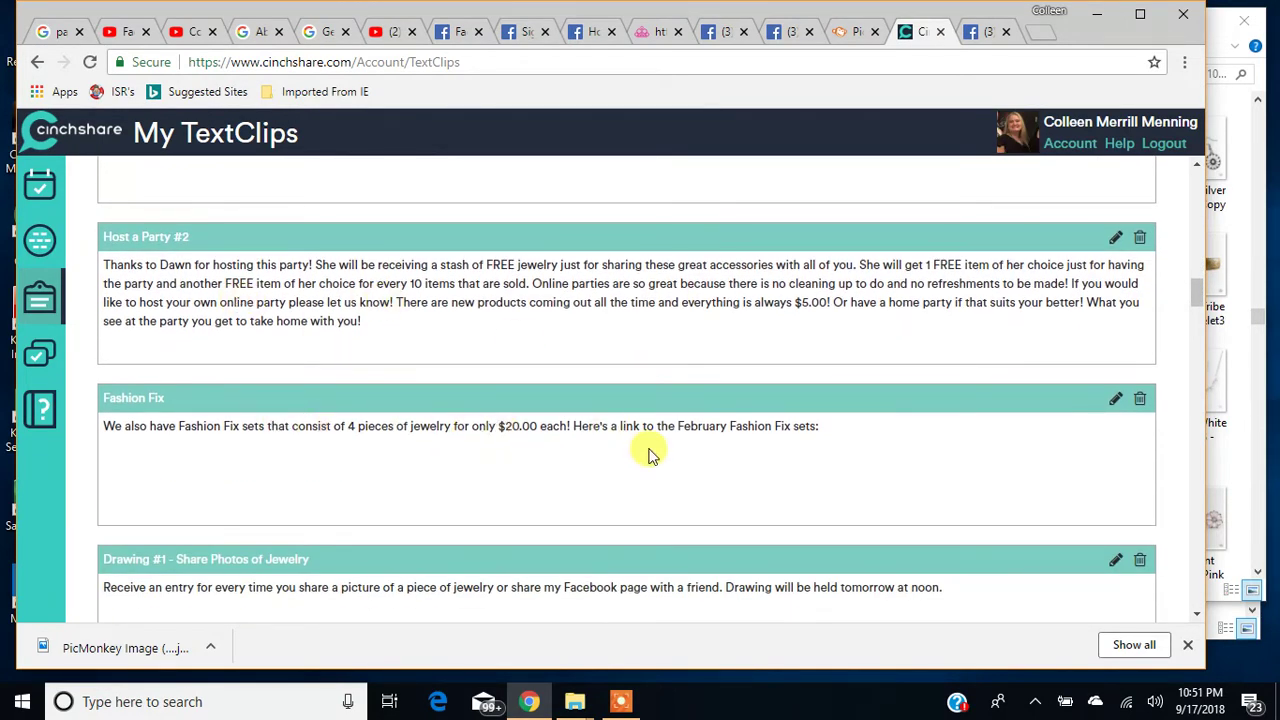
pyautogui.scroll(-3, 297, 417)
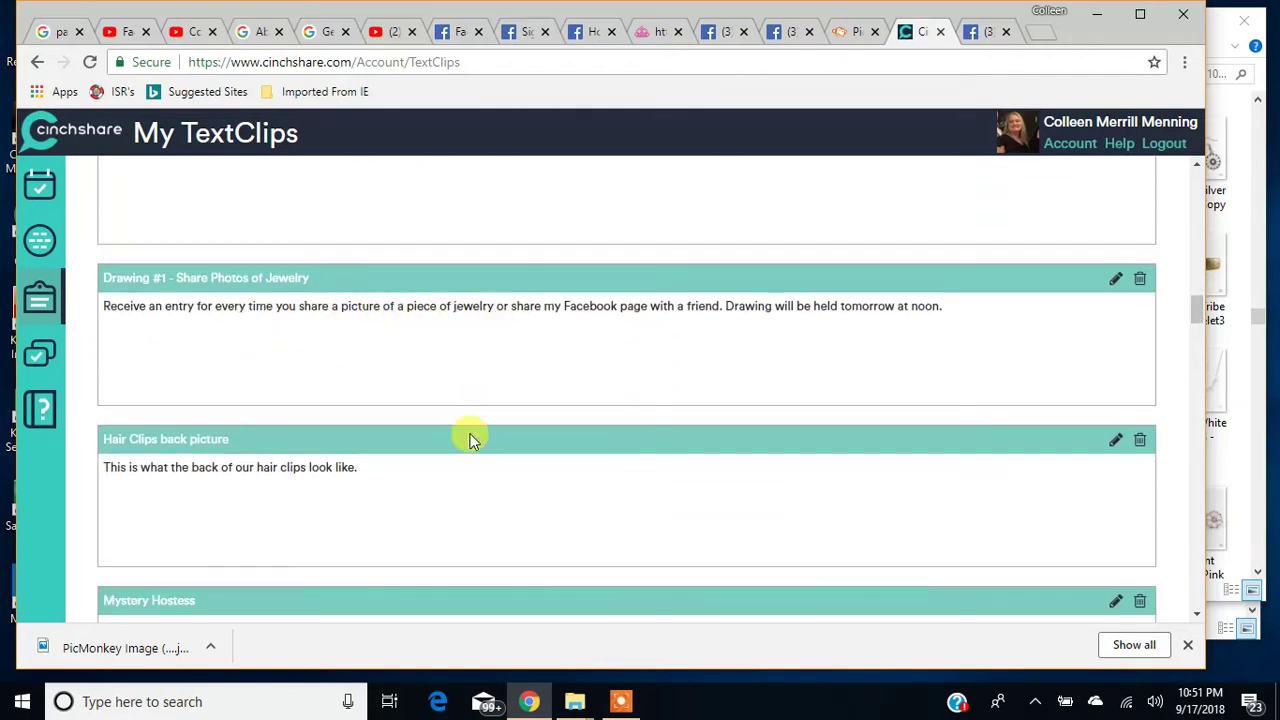
pyautogui.scroll(-1, 463, 454)
pyautogui.scroll(-2, 585, 456)
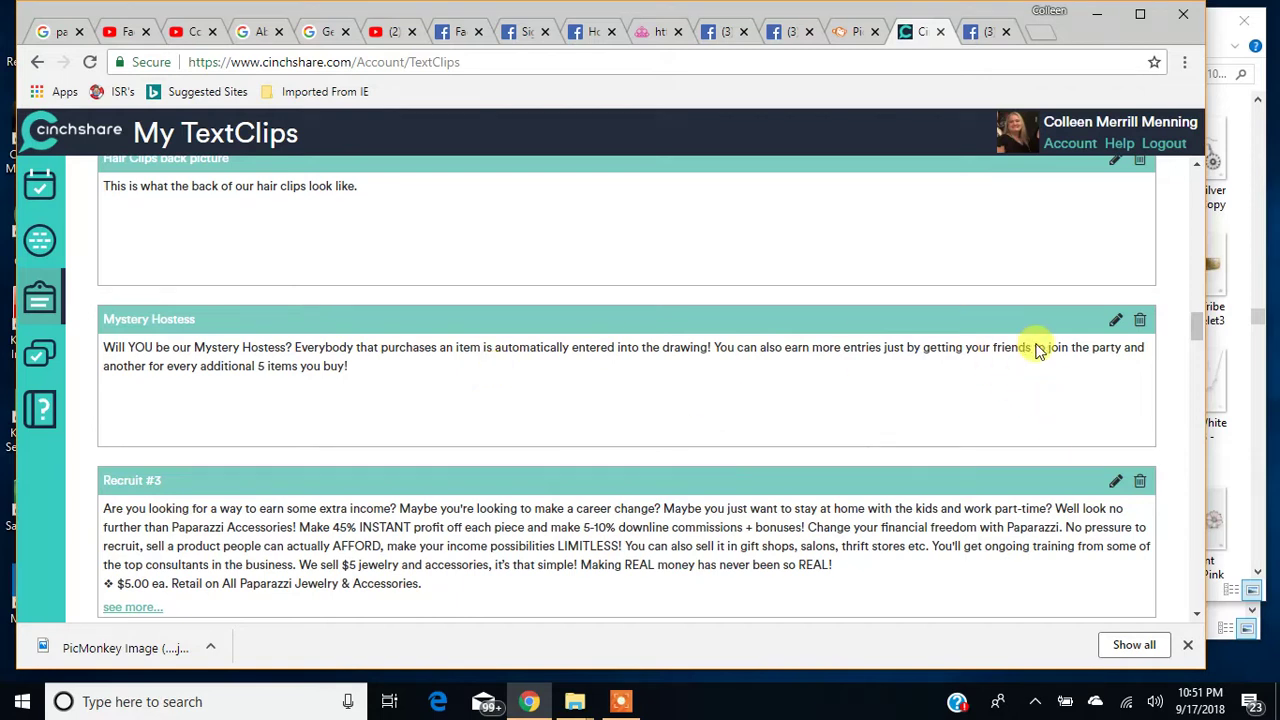
pyautogui.scroll(-4, 900, 380)
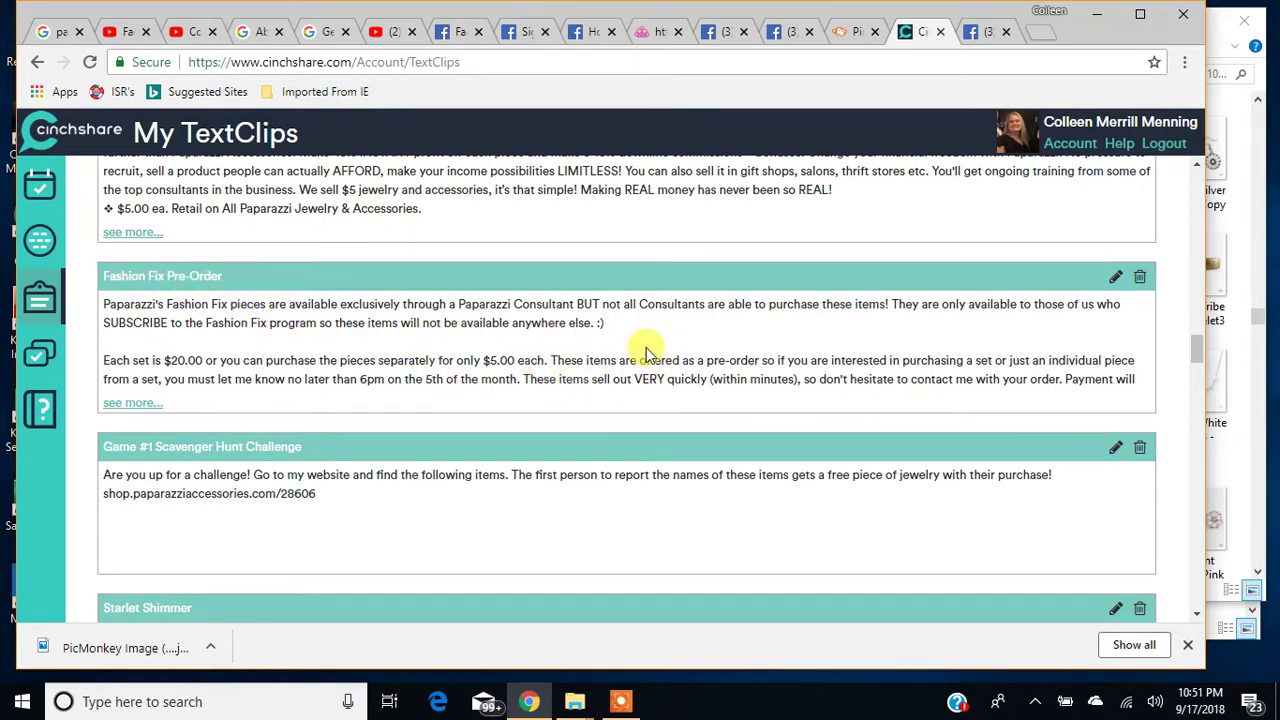
pyautogui.scroll(-3, 645, 410)
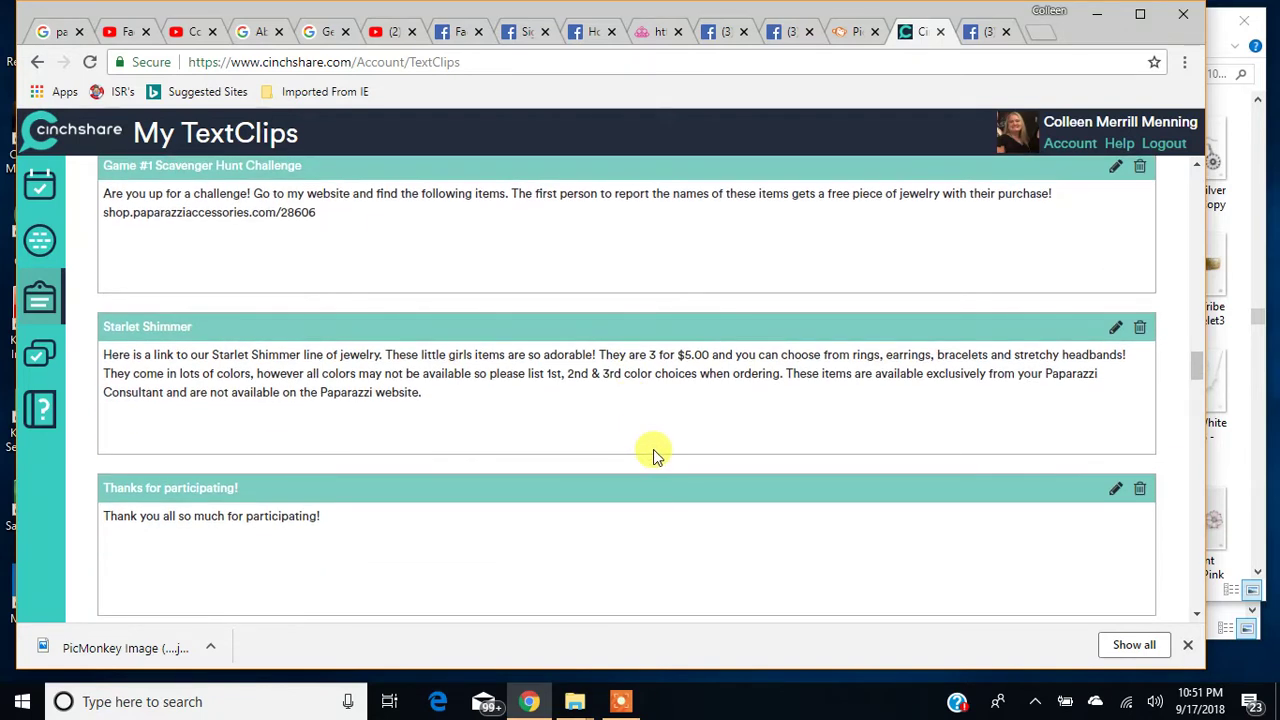
pyautogui.scroll(-5, 655, 456)
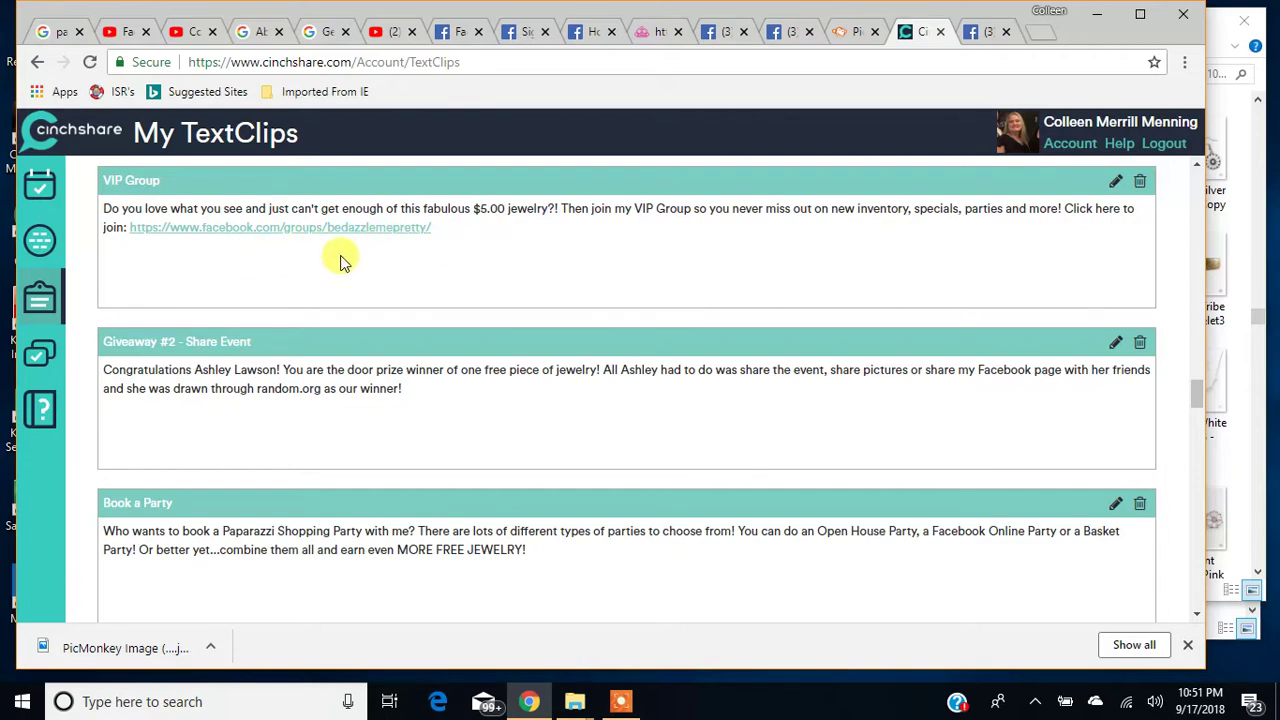
pyautogui.scroll(5, 250, 312)
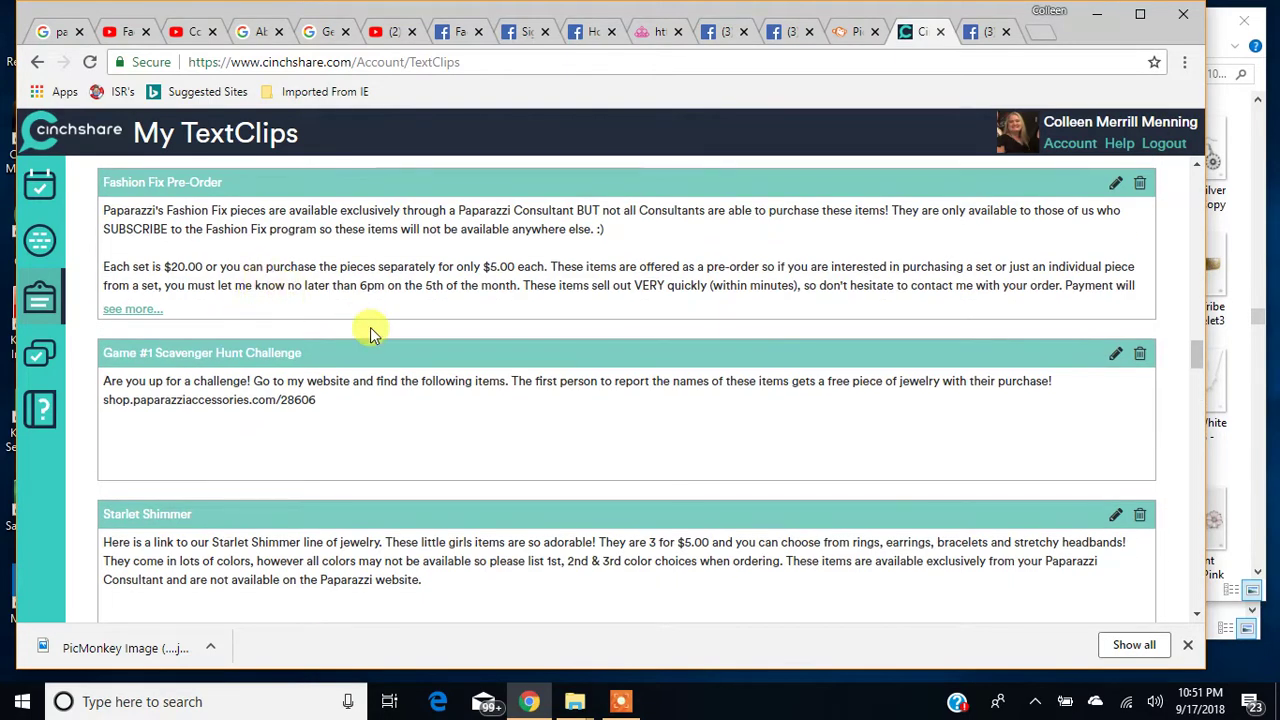
pyautogui.scroll(12, 871, 229)
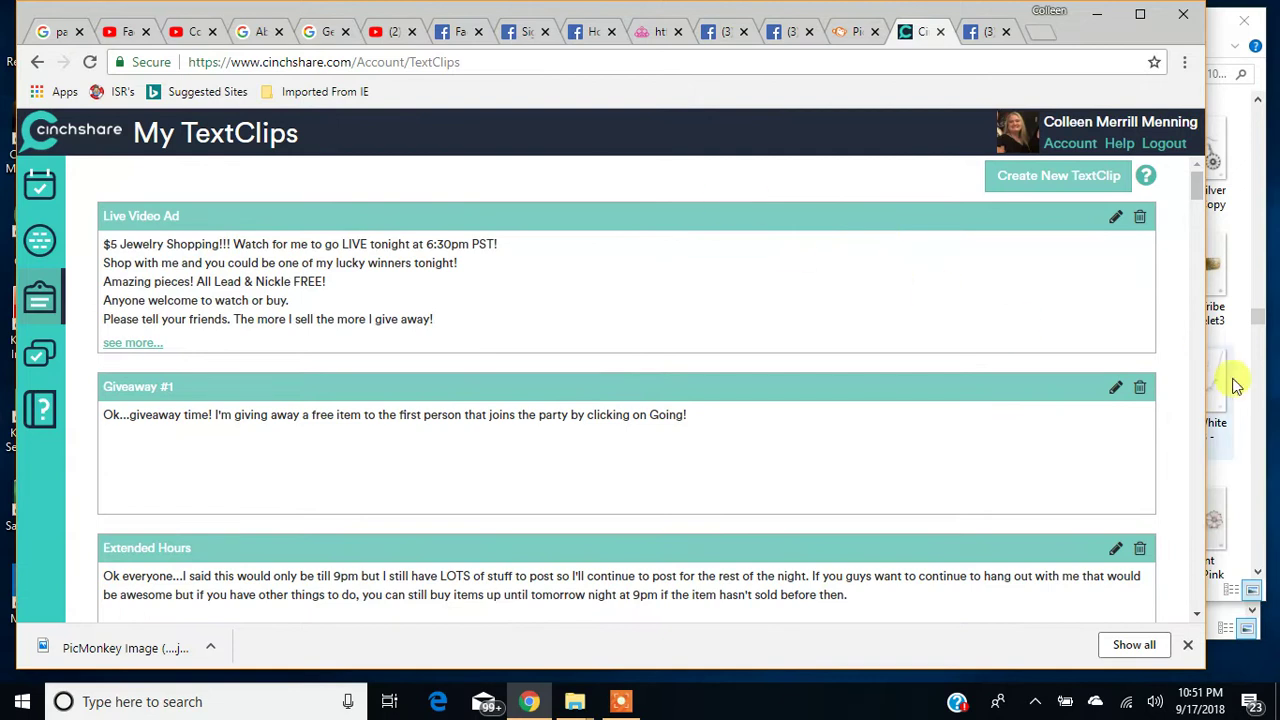
pyautogui.click(1077, 184)
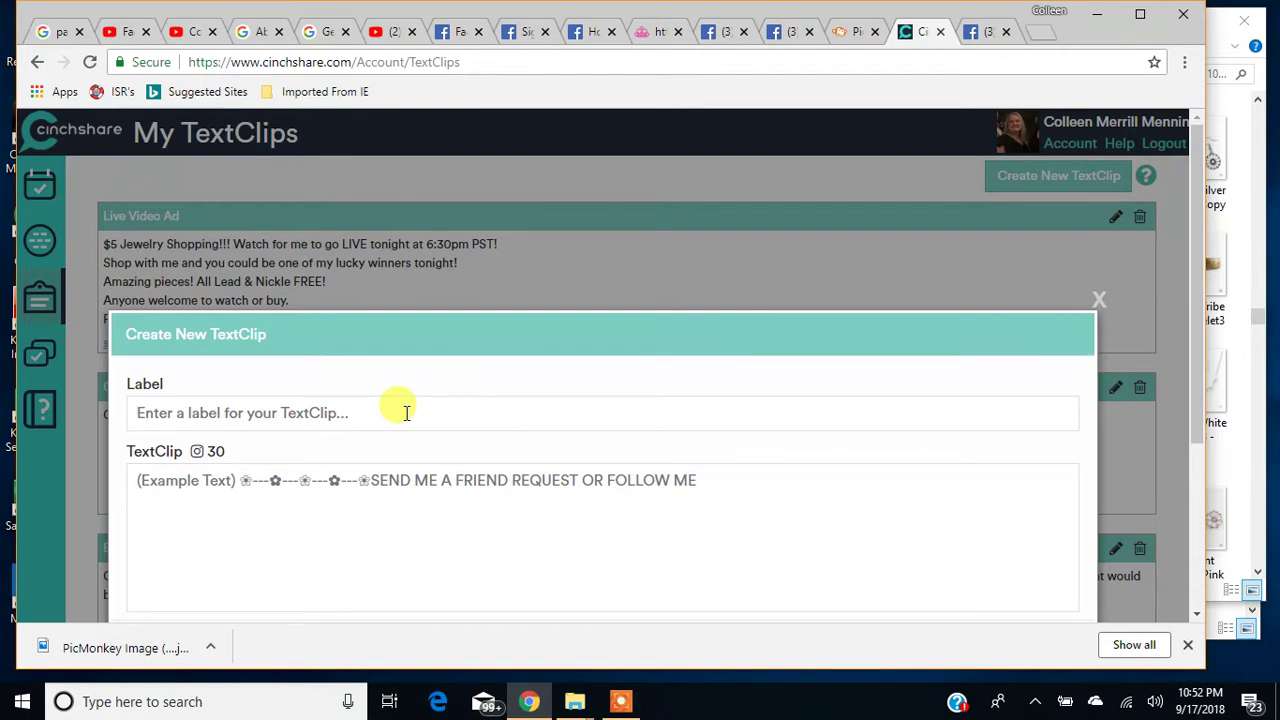
pyautogui.write('Website Address')
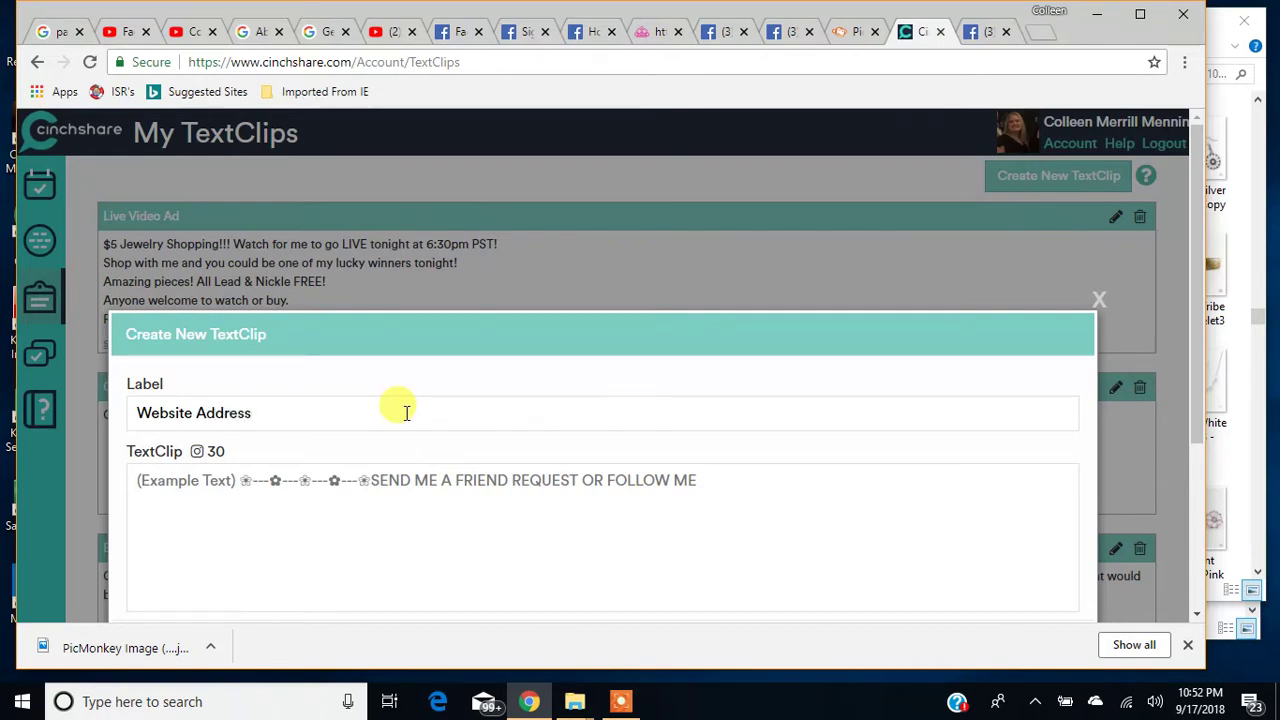
pyautogui.click(201, 507)
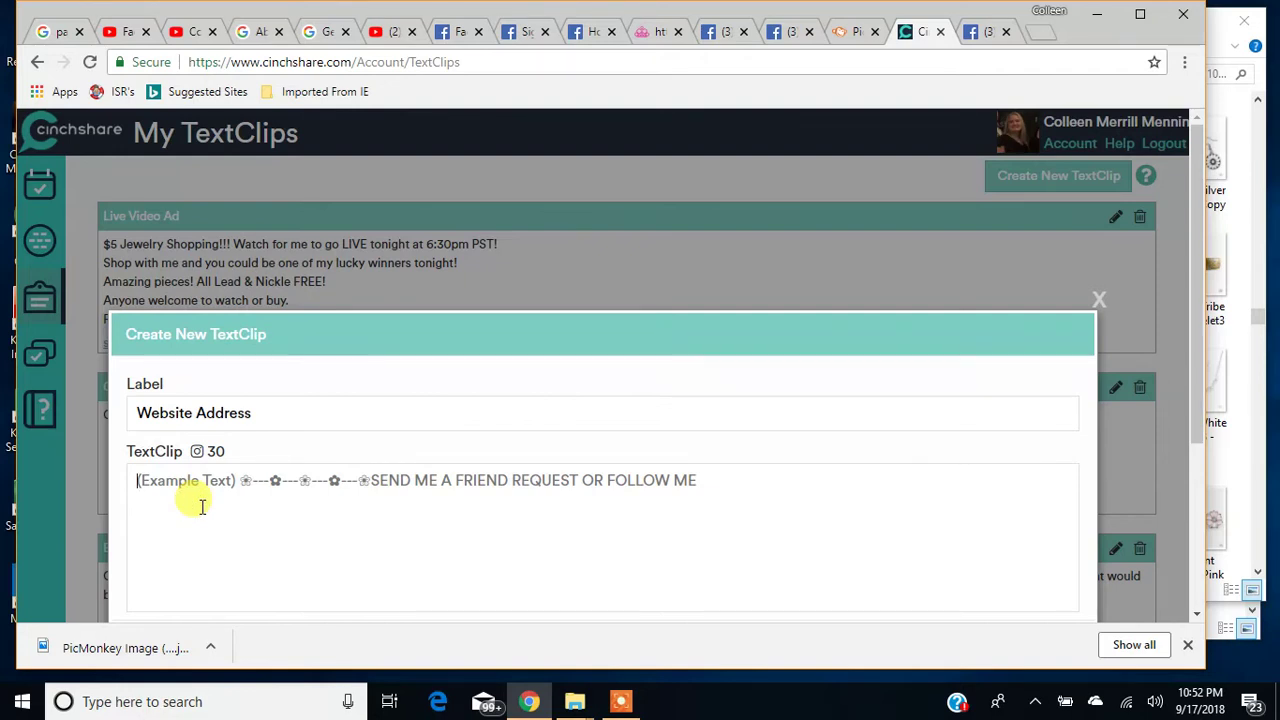
pyautogui.write('Ma')
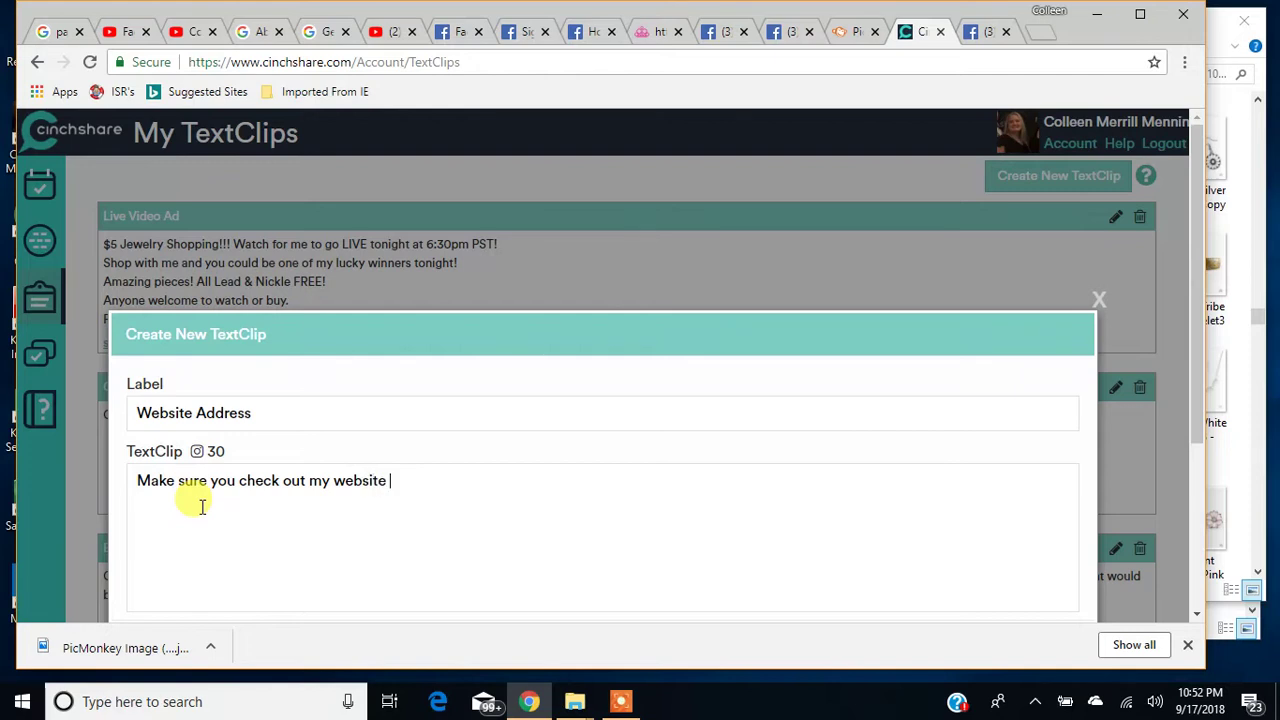
pyautogui.write('.beda')
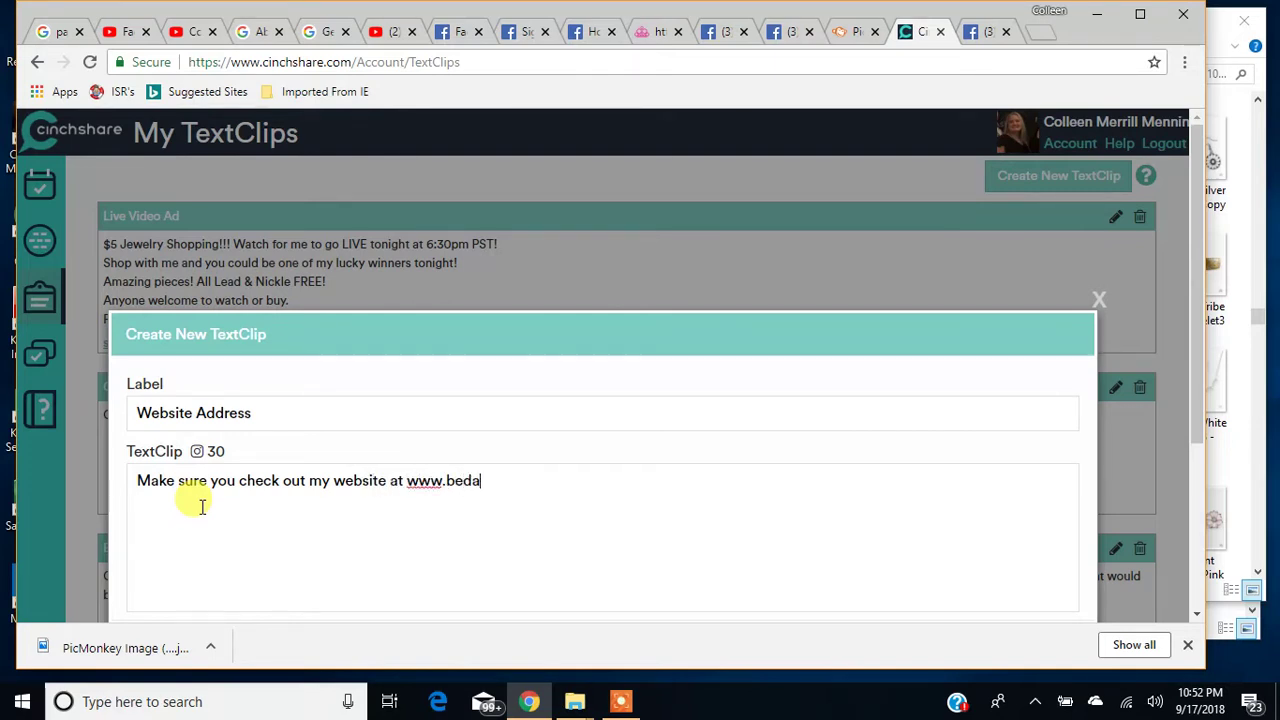
pyautogui.write('zzlemepretty.com!')
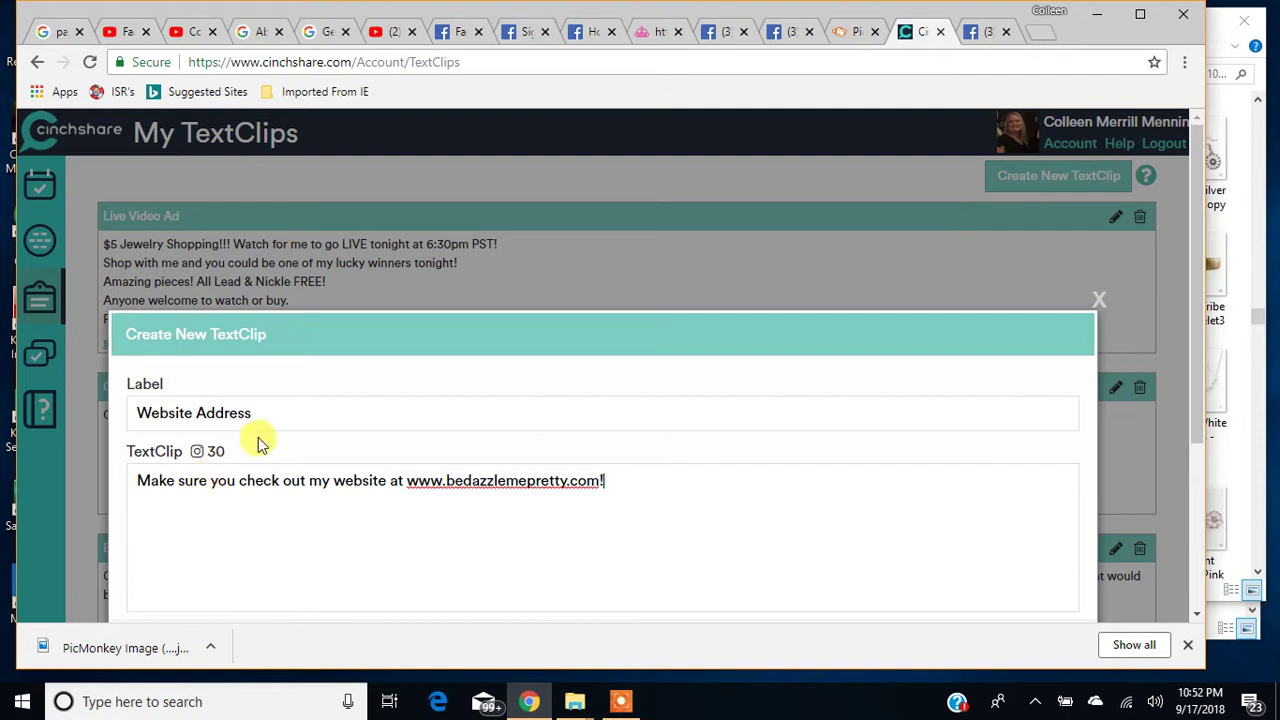
pyautogui.scroll(-2, 280, 400)
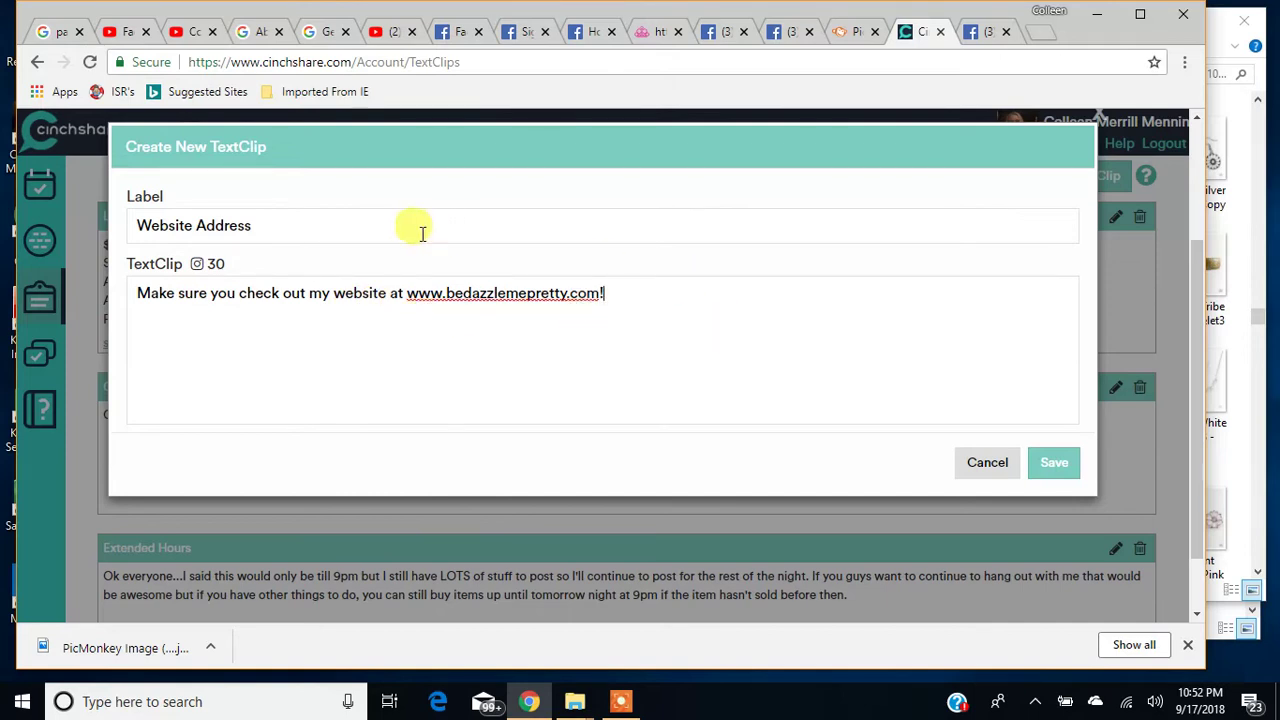
pyautogui.click(598, 341)
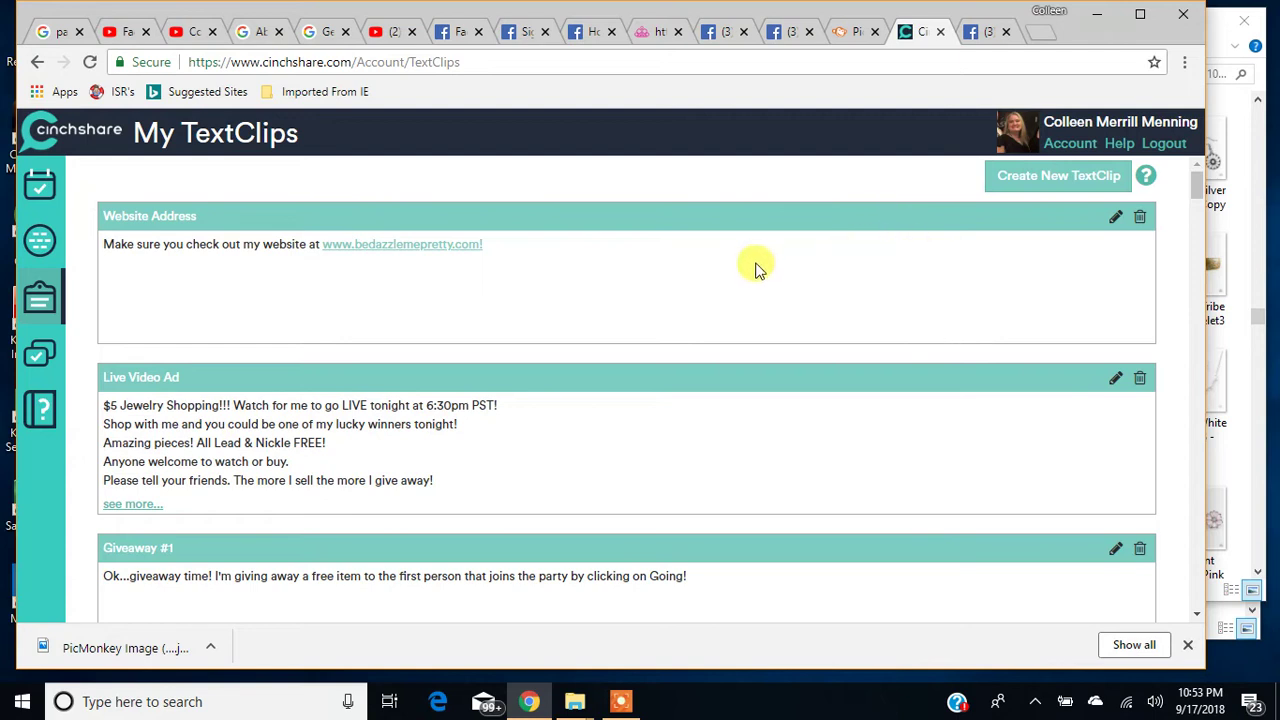
# Move the "Quick Welcome with Rules" TextClip up so it sits directly below "Website Address", and review the new order
pyautogui.scroll(-1, 337, 423)
pyautogui.scroll(1, 214, 400)
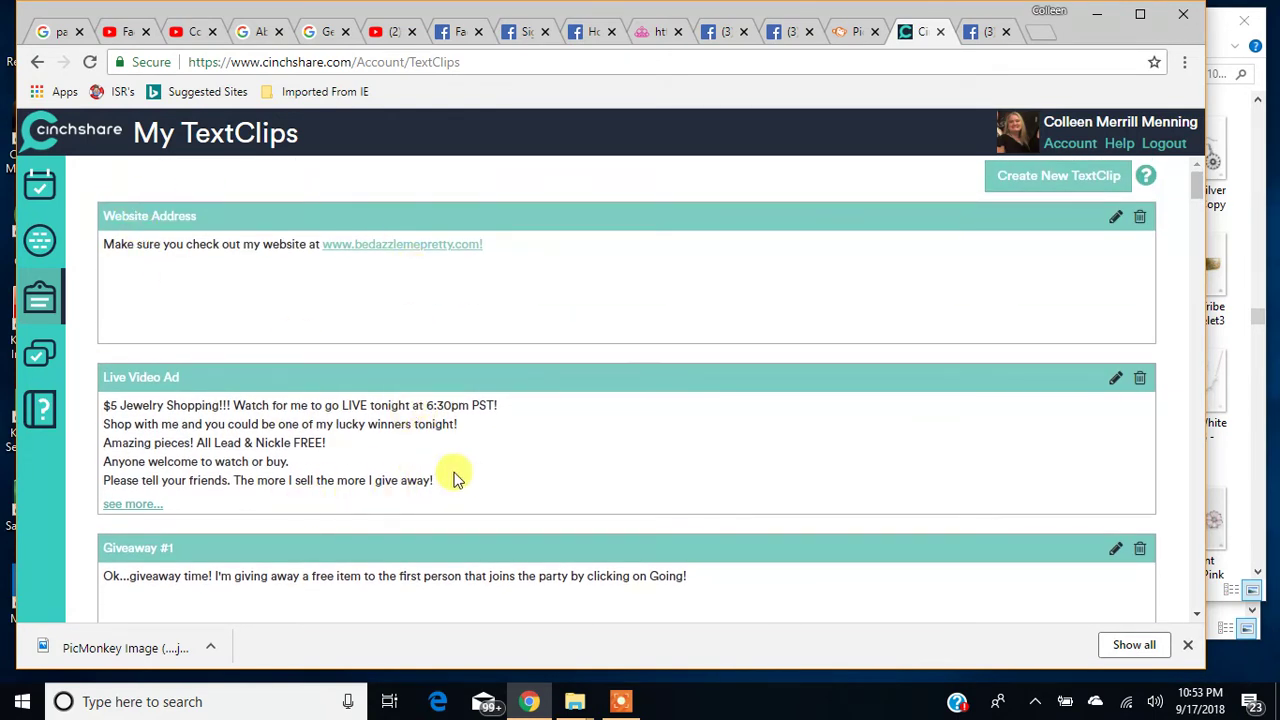
pyautogui.scroll(-4, 466, 451)
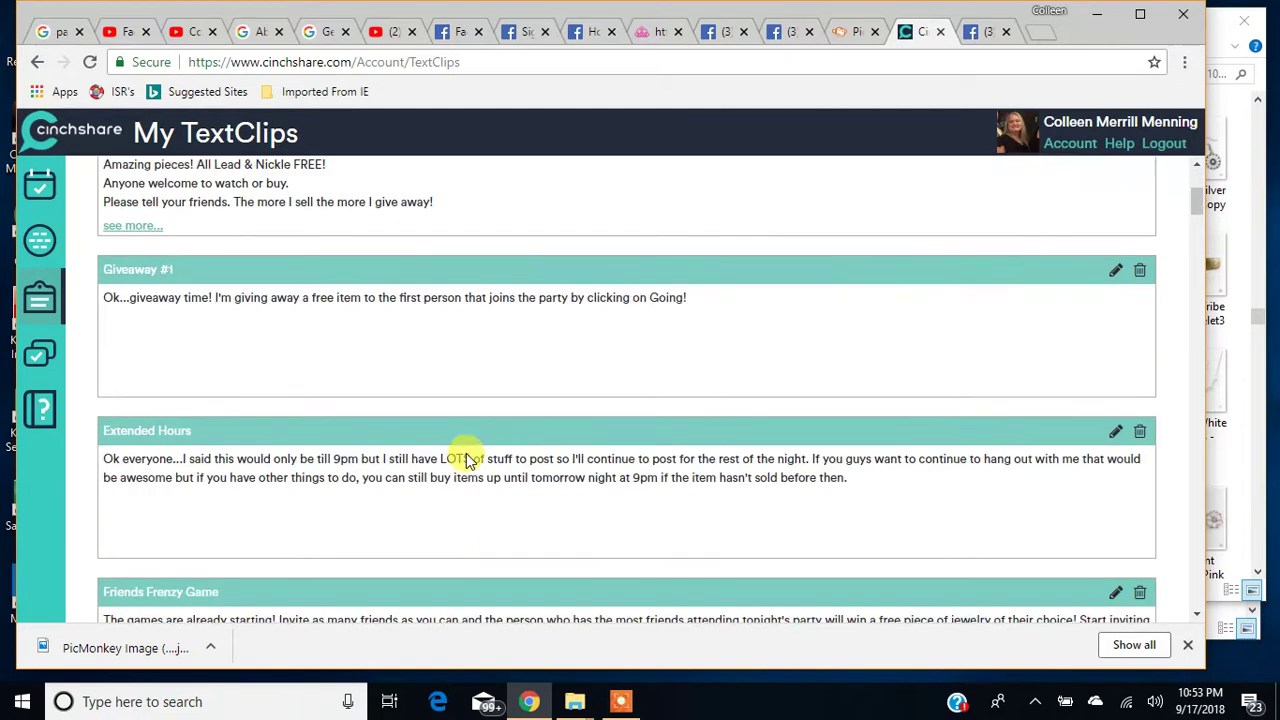
pyautogui.scroll(-4, 480, 458)
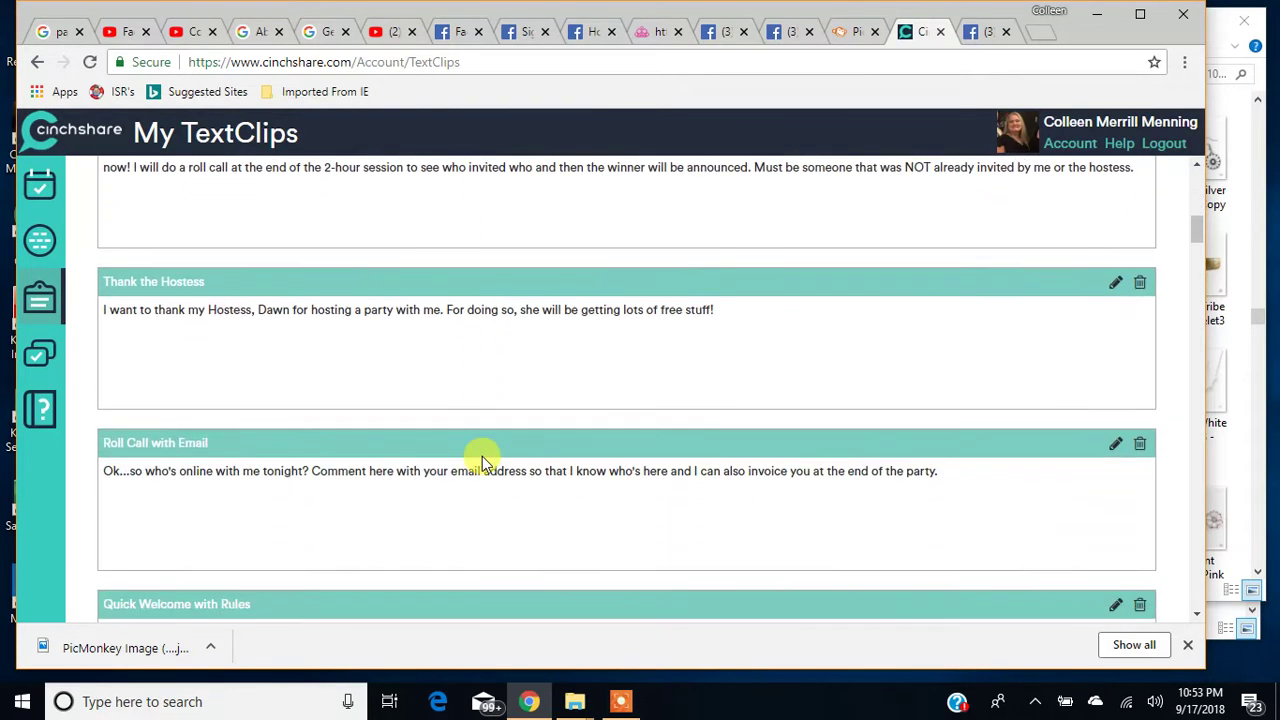
pyautogui.scroll(-2, 482, 456)
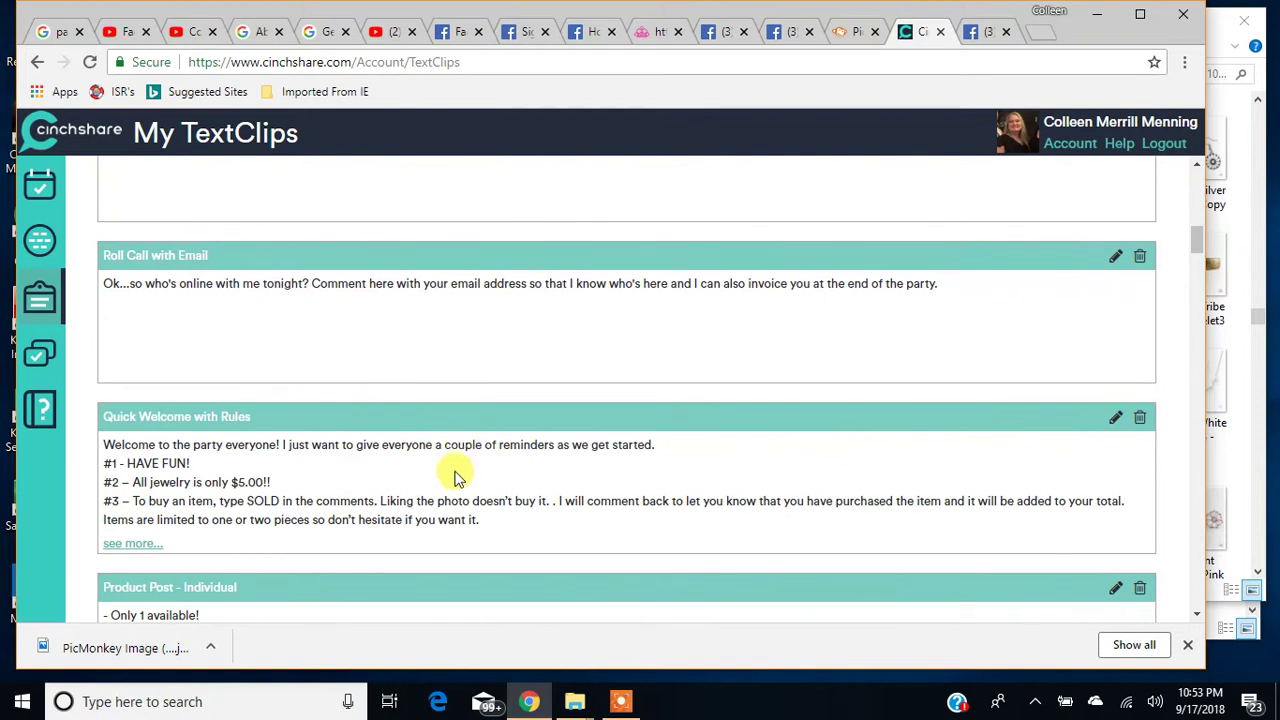
pyautogui.scroll(1, 457, 466)
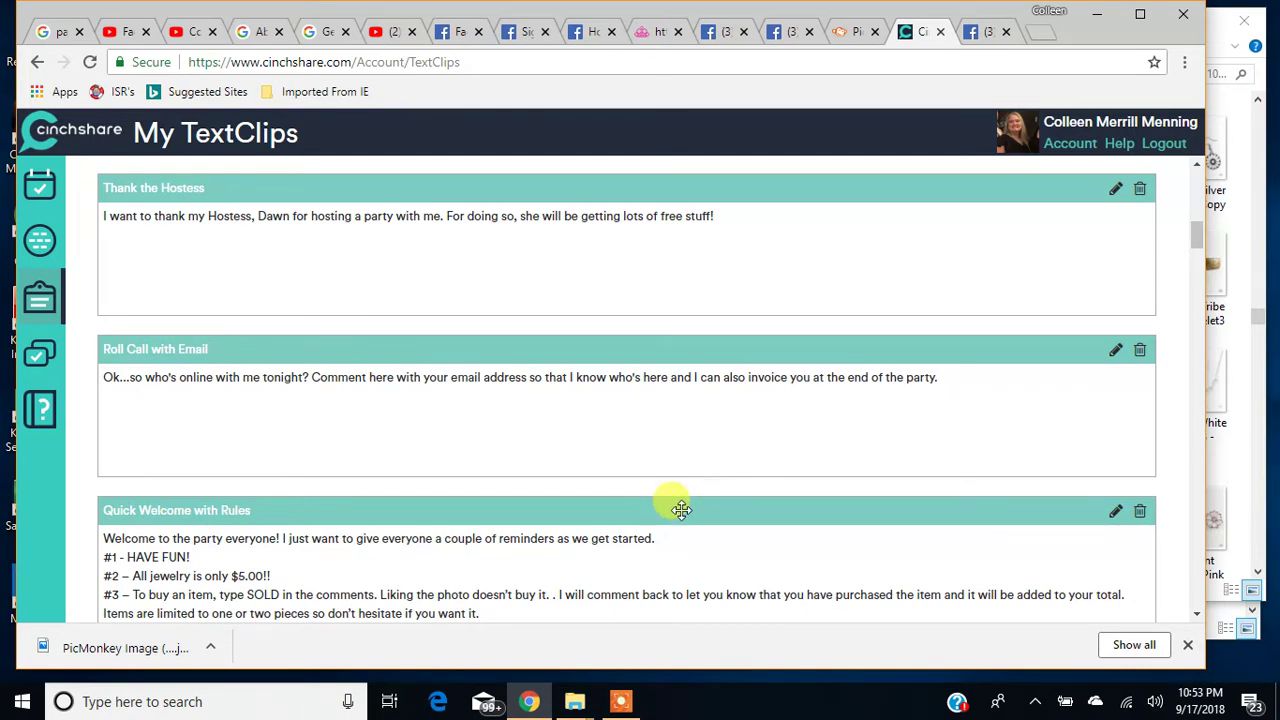
pyautogui.moveTo(680, 510); pyautogui.dragTo(213, 383)
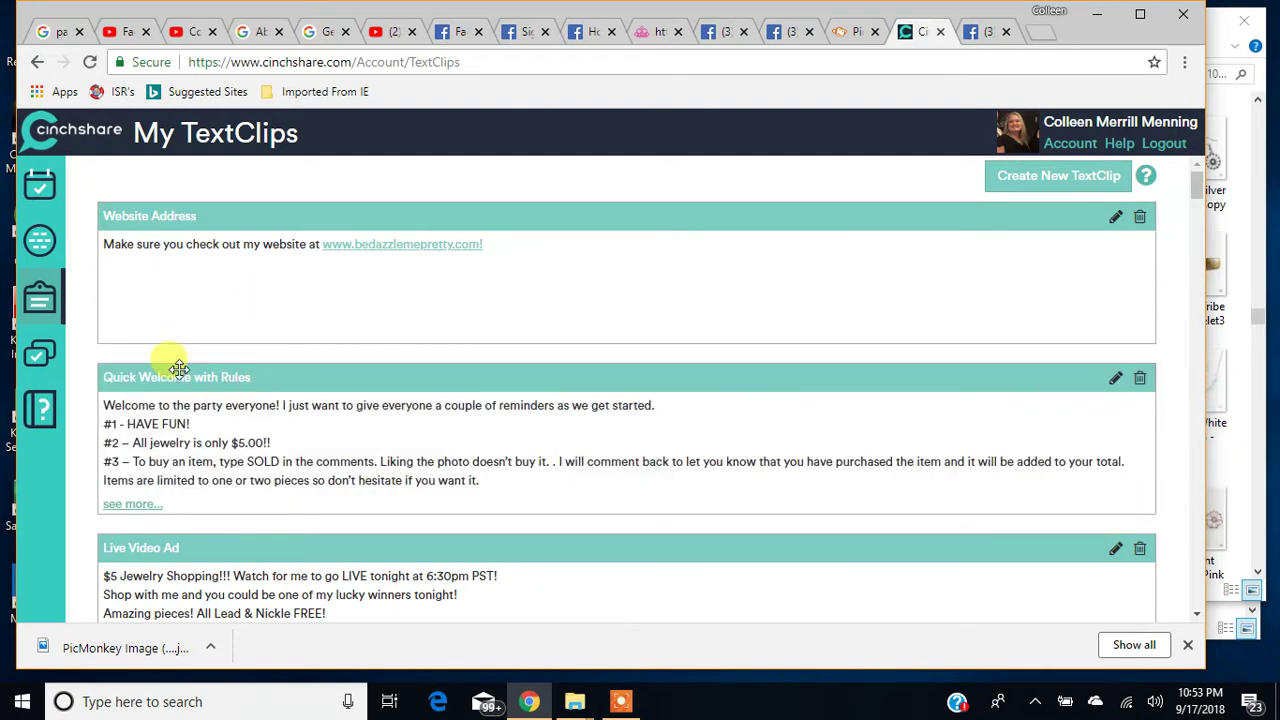
pyautogui.scroll(-3, 526, 374)
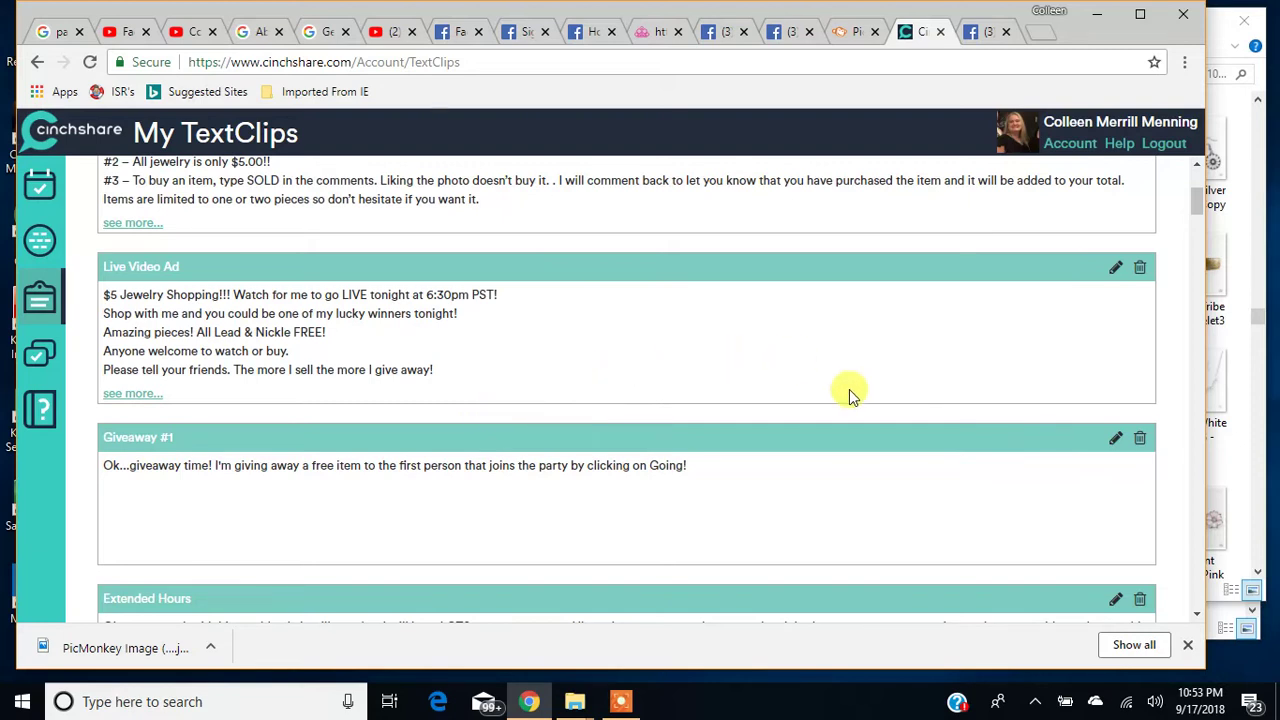
pyautogui.scroll(3, 870, 392)
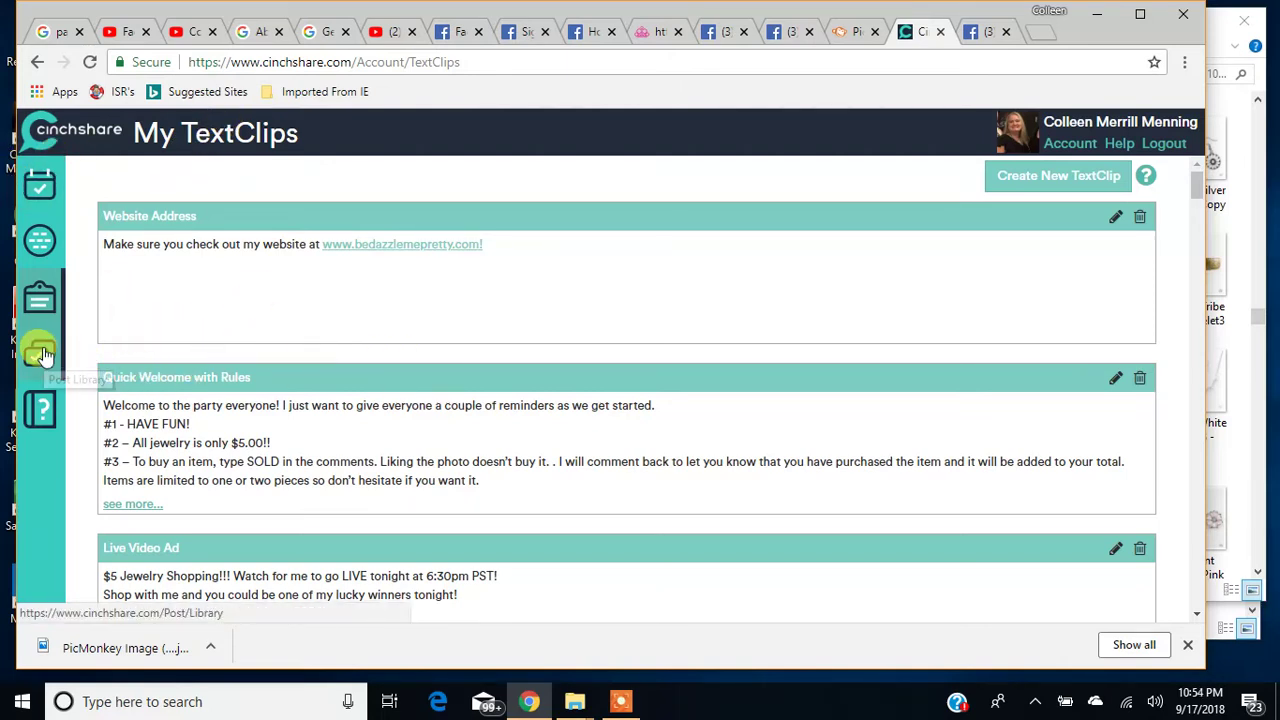
# Go to the Schedule a Post page, sort the upcoming items by Scheduled Date, and look through the sorted list
pyautogui.click(40, 190)
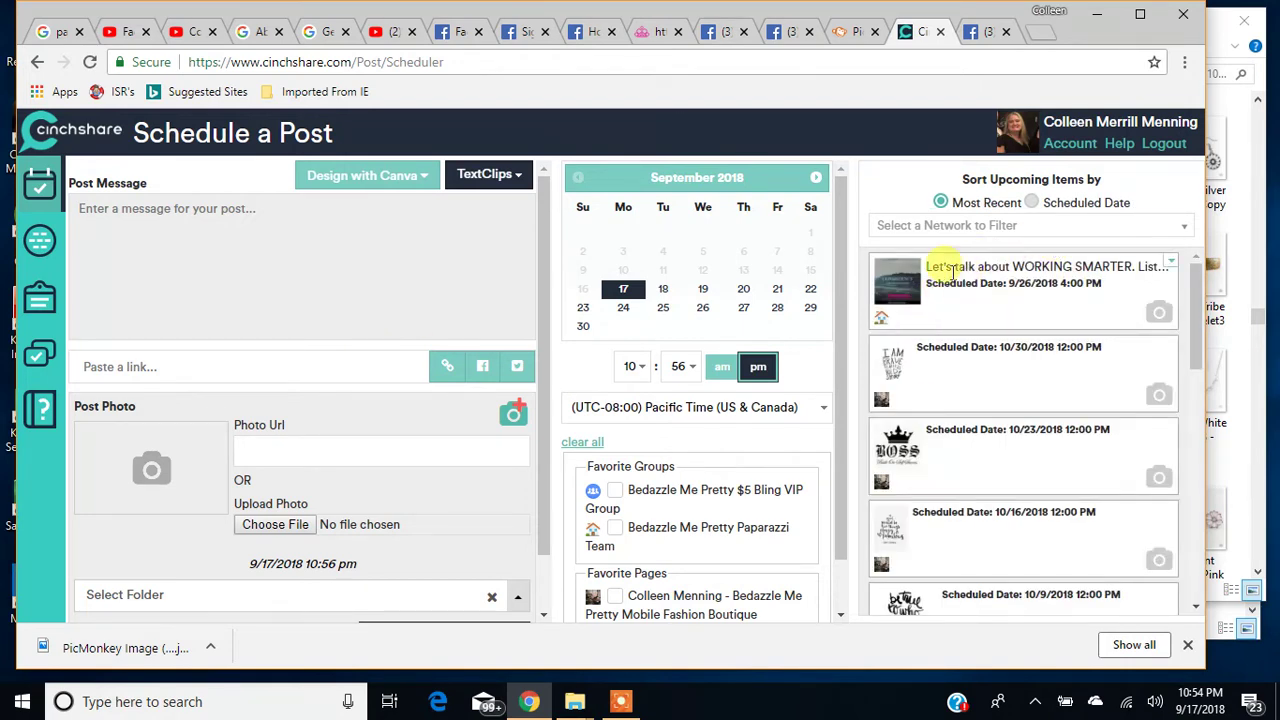
pyautogui.moveTo(1192, 287); pyautogui.dragTo(1129, 543)
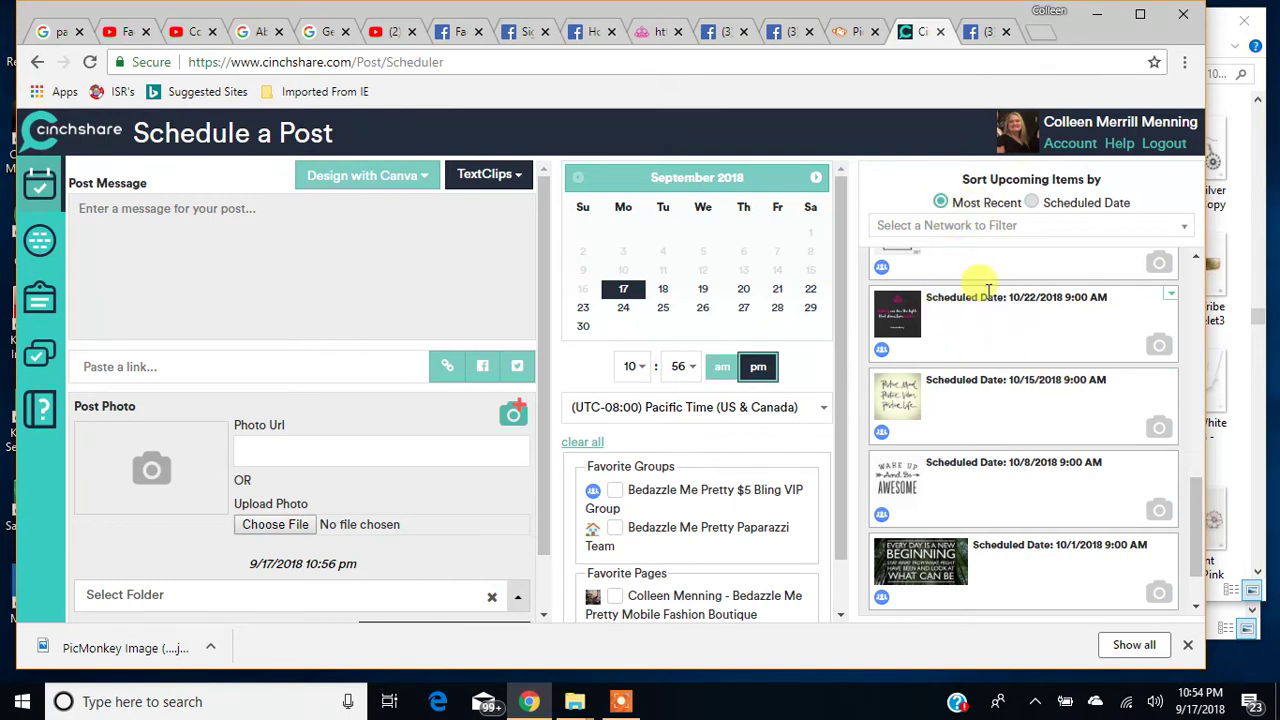
pyautogui.click(1031, 204)
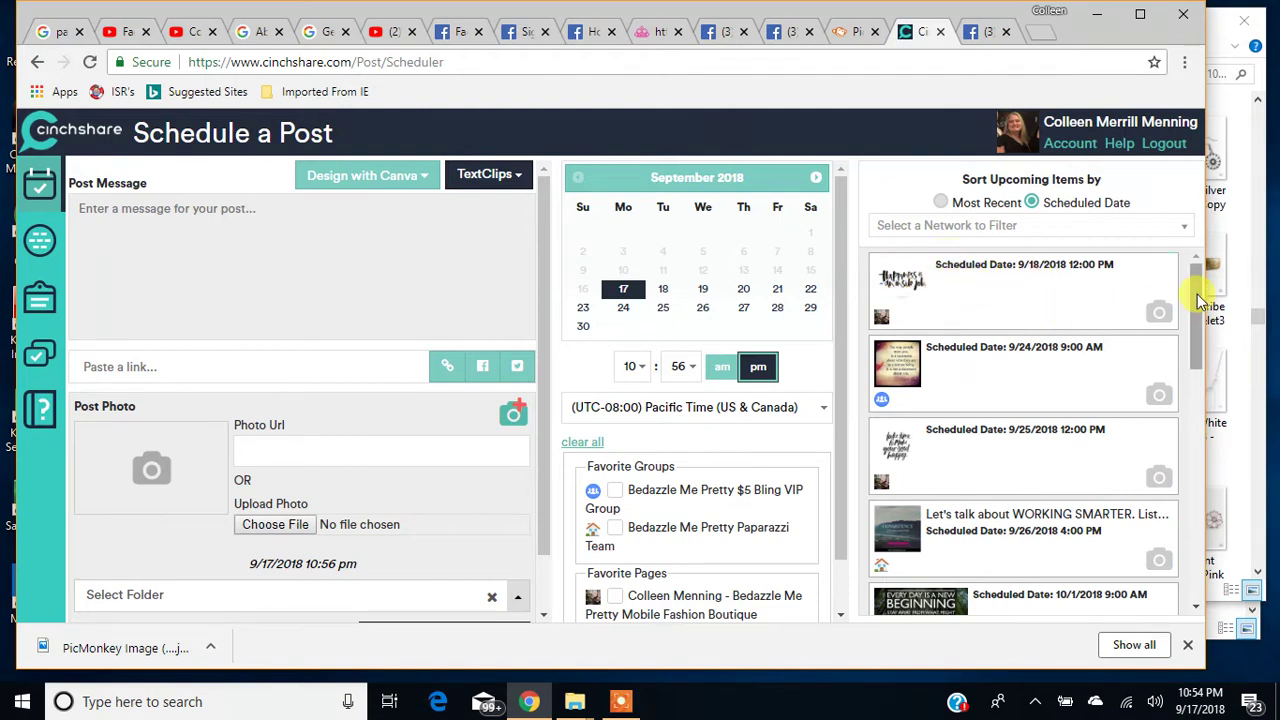
pyautogui.moveTo(1195, 287); pyautogui.dragTo(1198, 560)
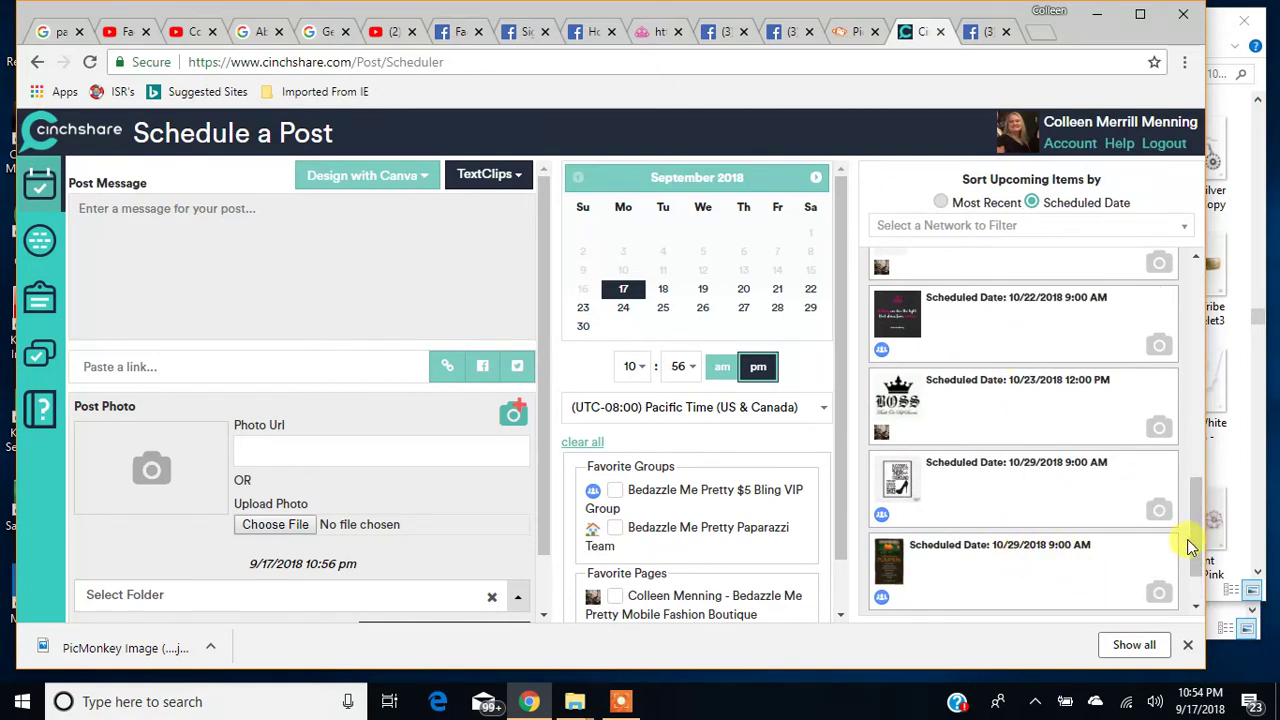
pyautogui.moveTo(1198, 550); pyautogui.dragTo(1200, 300)
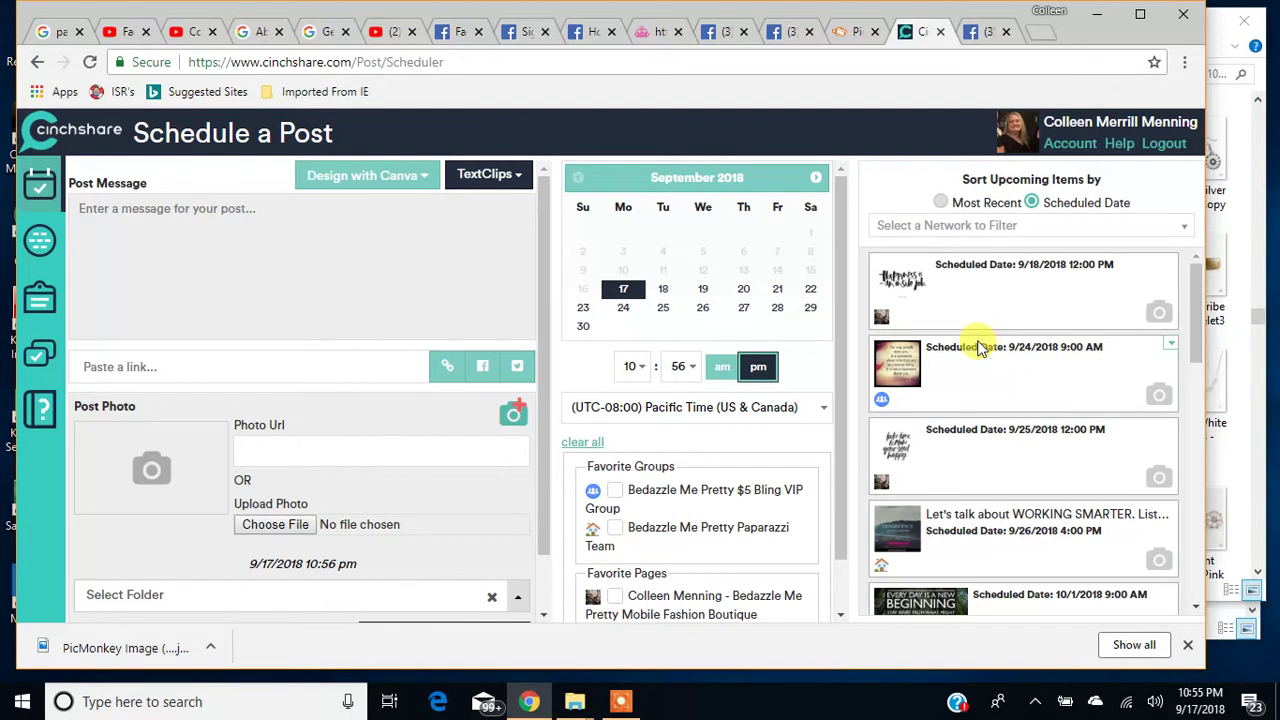
# Examine the favorite groups and pages available as posting targets and compare them with the dates of the upcoming scheduled items
pyautogui.scroll(-1, 846, 400)
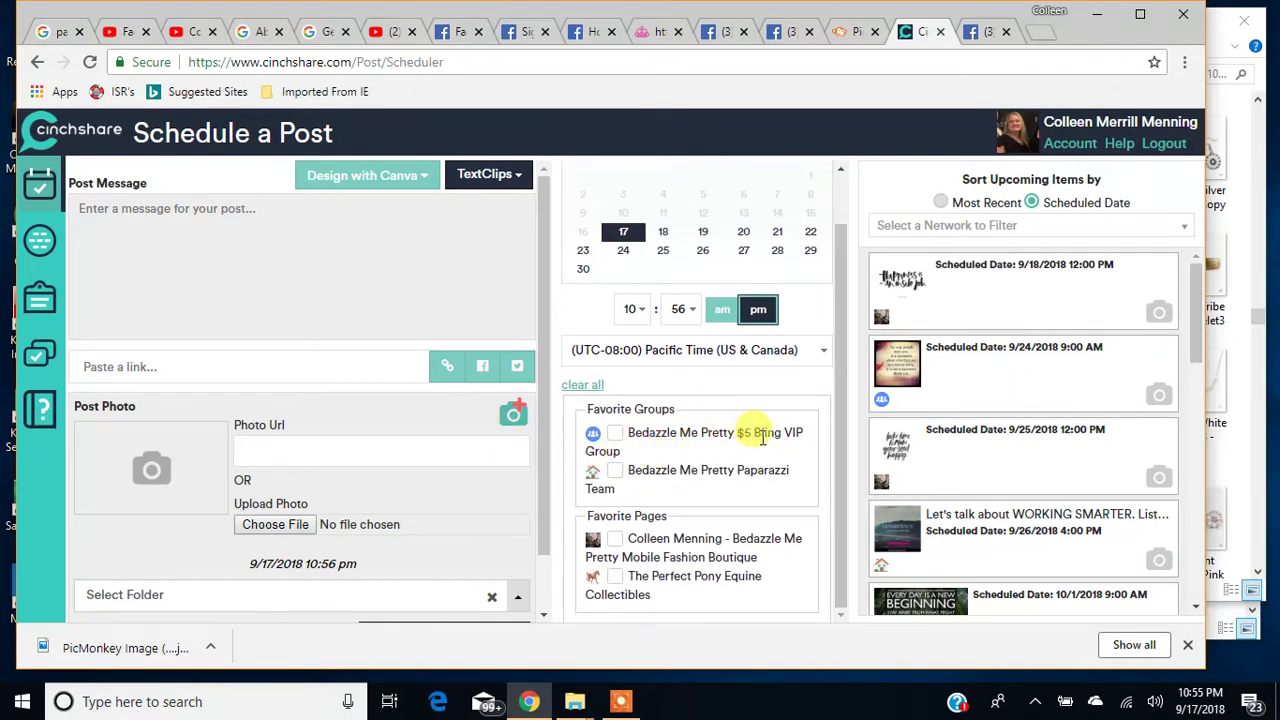
pyautogui.moveTo(629, 433); pyautogui.dragTo(803, 434)
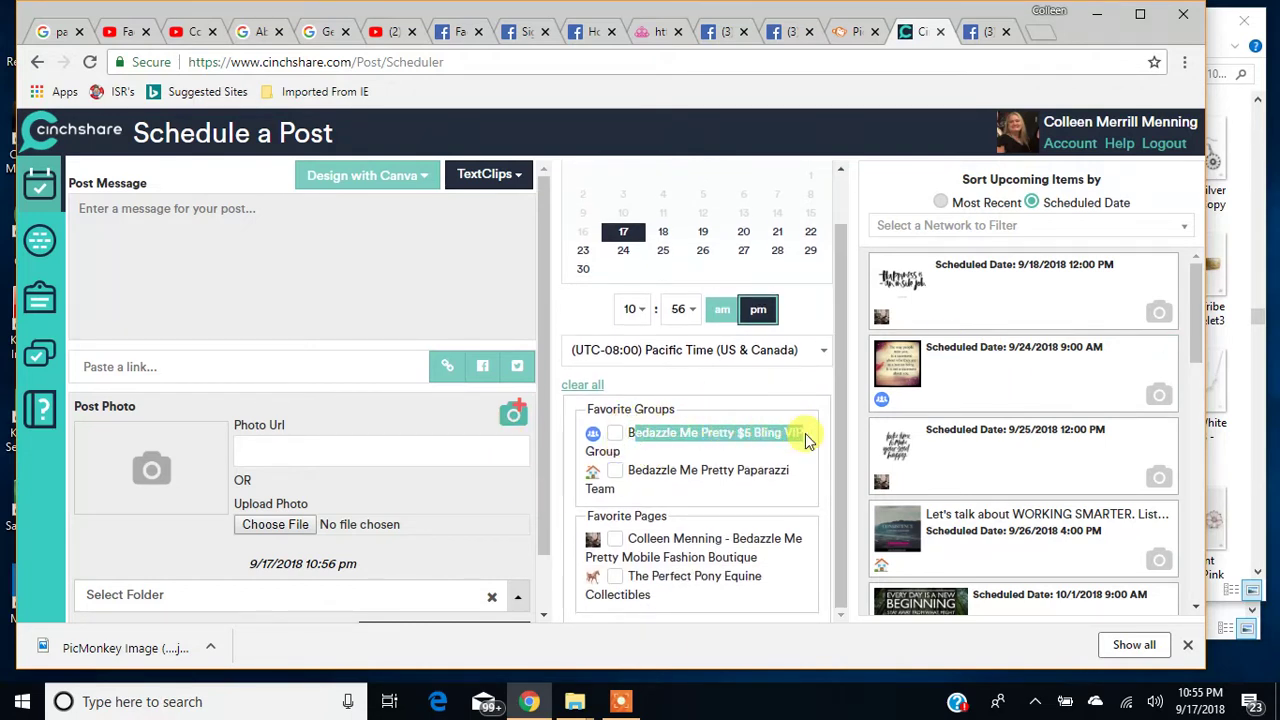
pyautogui.moveTo(634, 470); pyautogui.dragTo(784, 475)
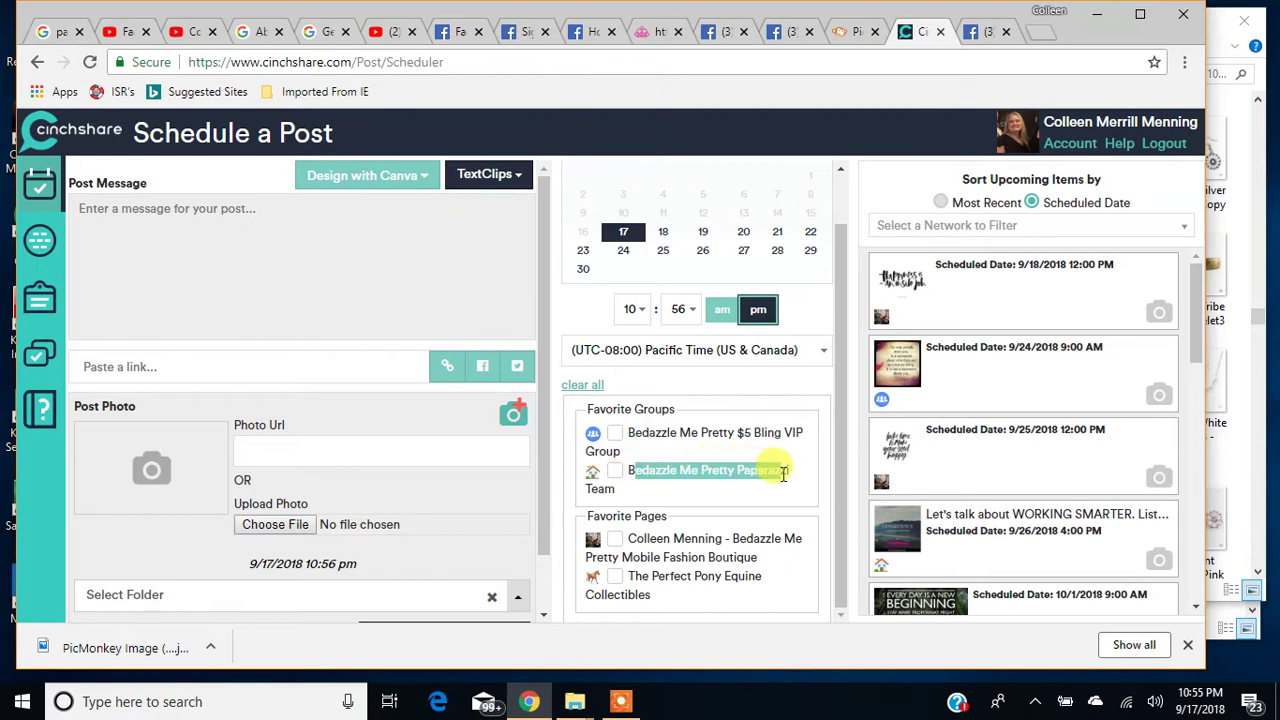
pyautogui.moveTo(636, 537); pyautogui.dragTo(753, 555)
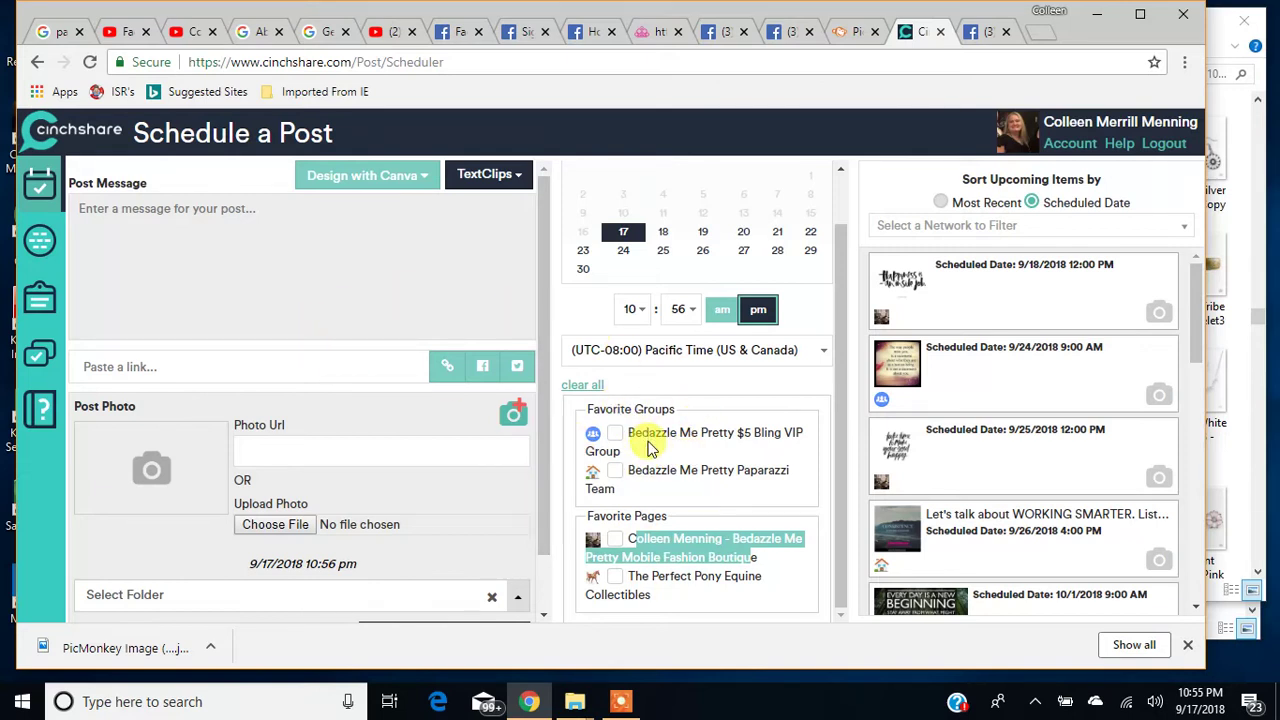
pyautogui.click(808, 387)
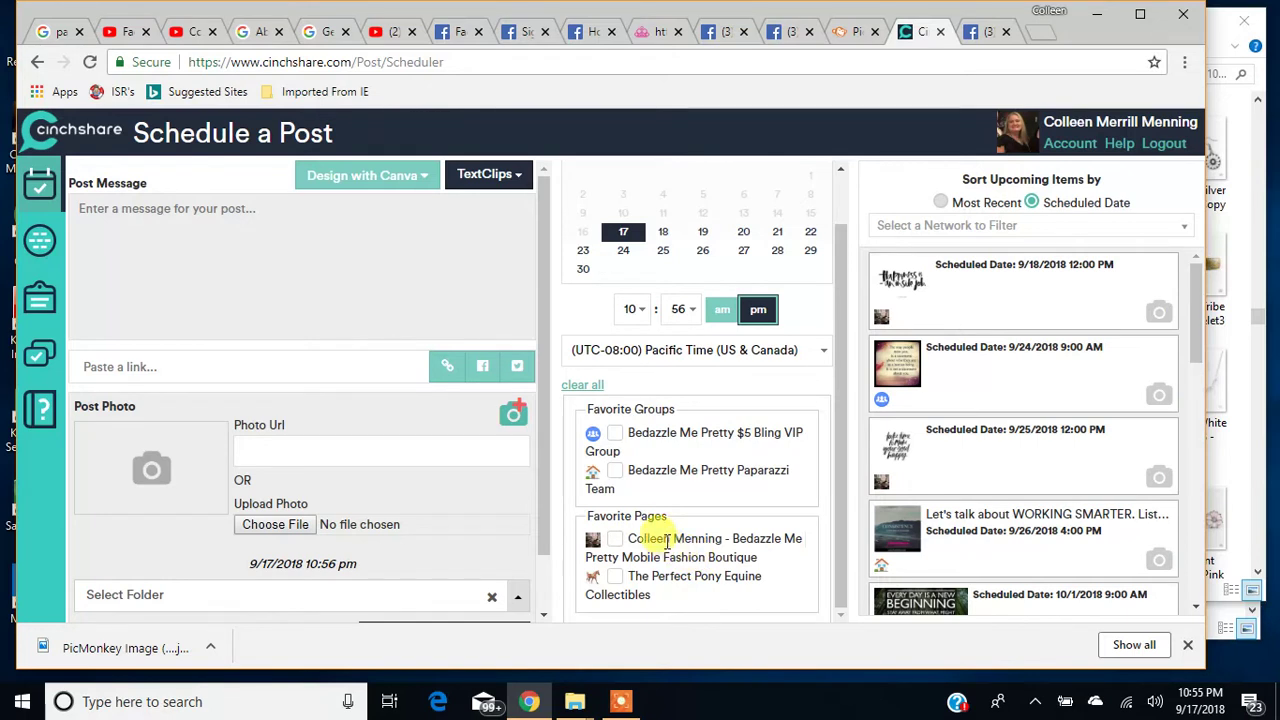
pyautogui.moveTo(663, 538); pyautogui.dragTo(741, 557)
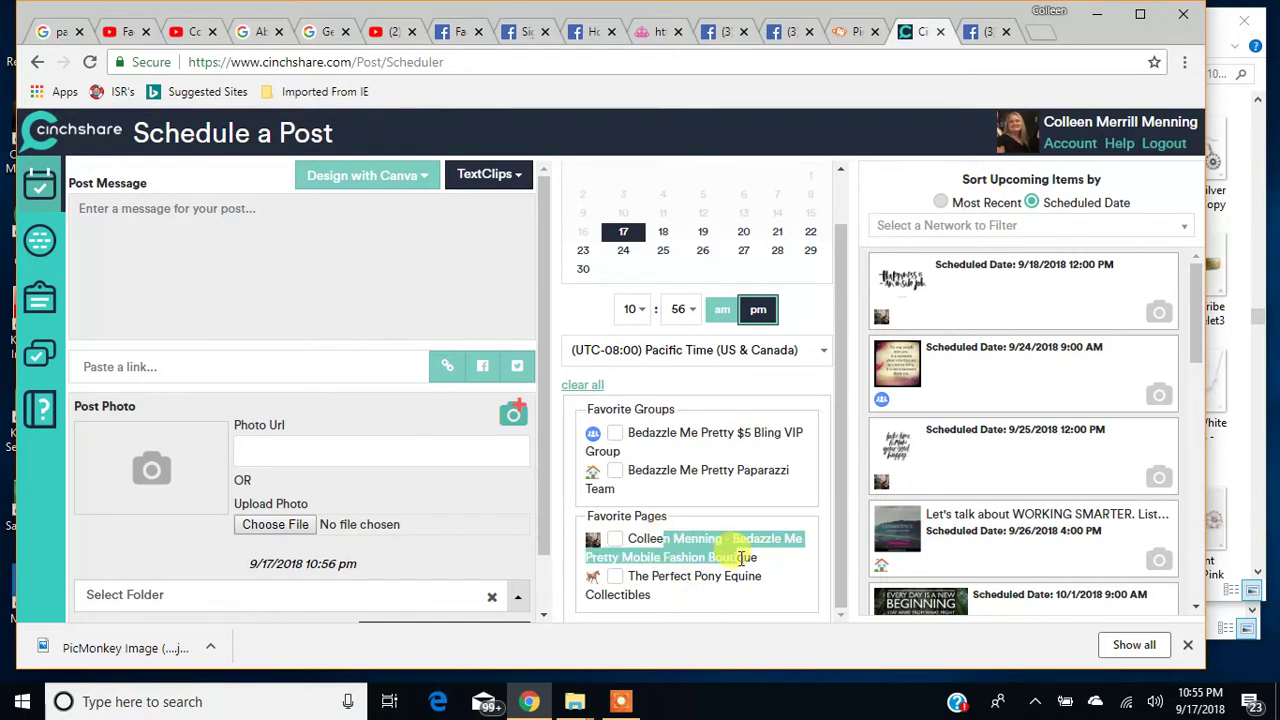
pyautogui.click(1012, 349)
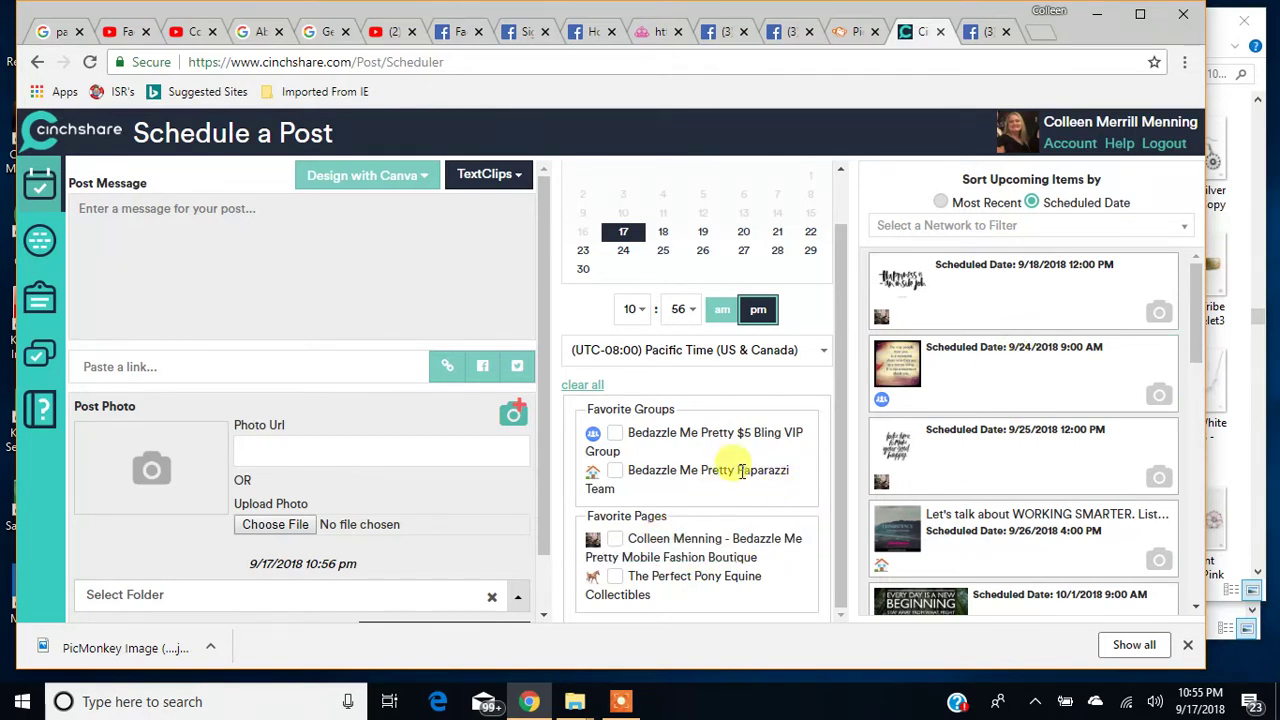
pyautogui.click(776, 437)
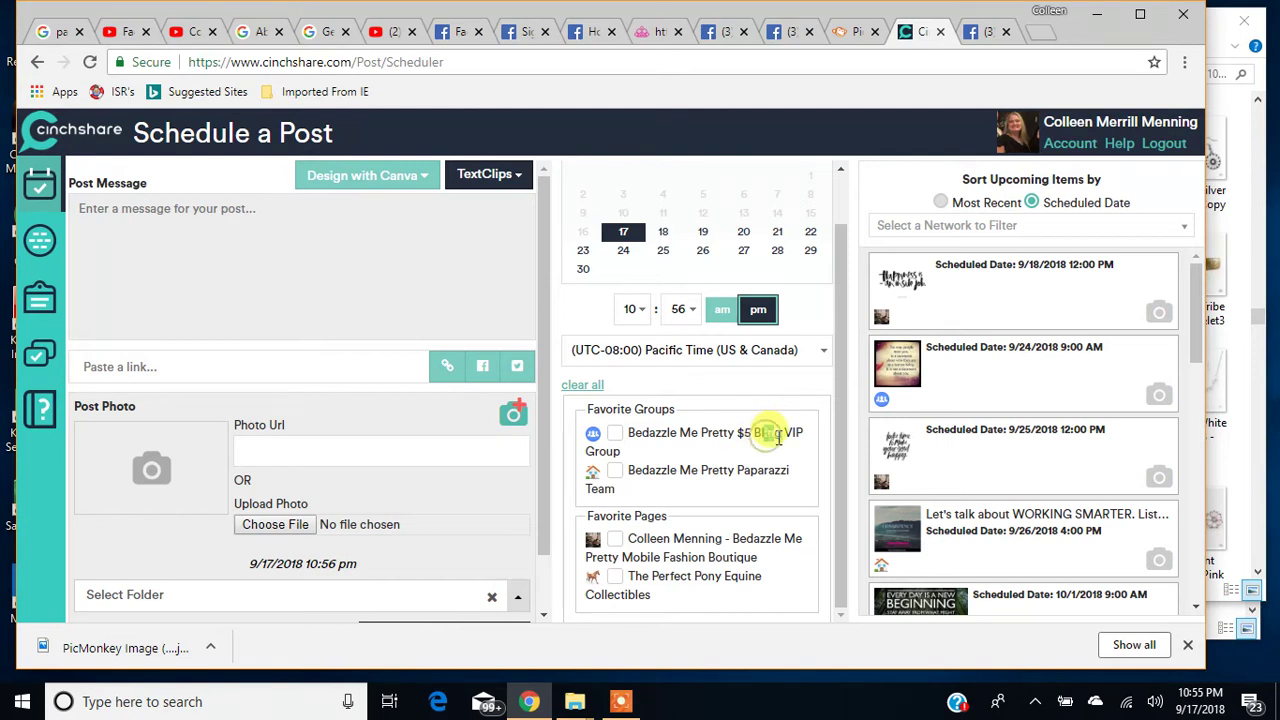
pyautogui.click(955, 432)
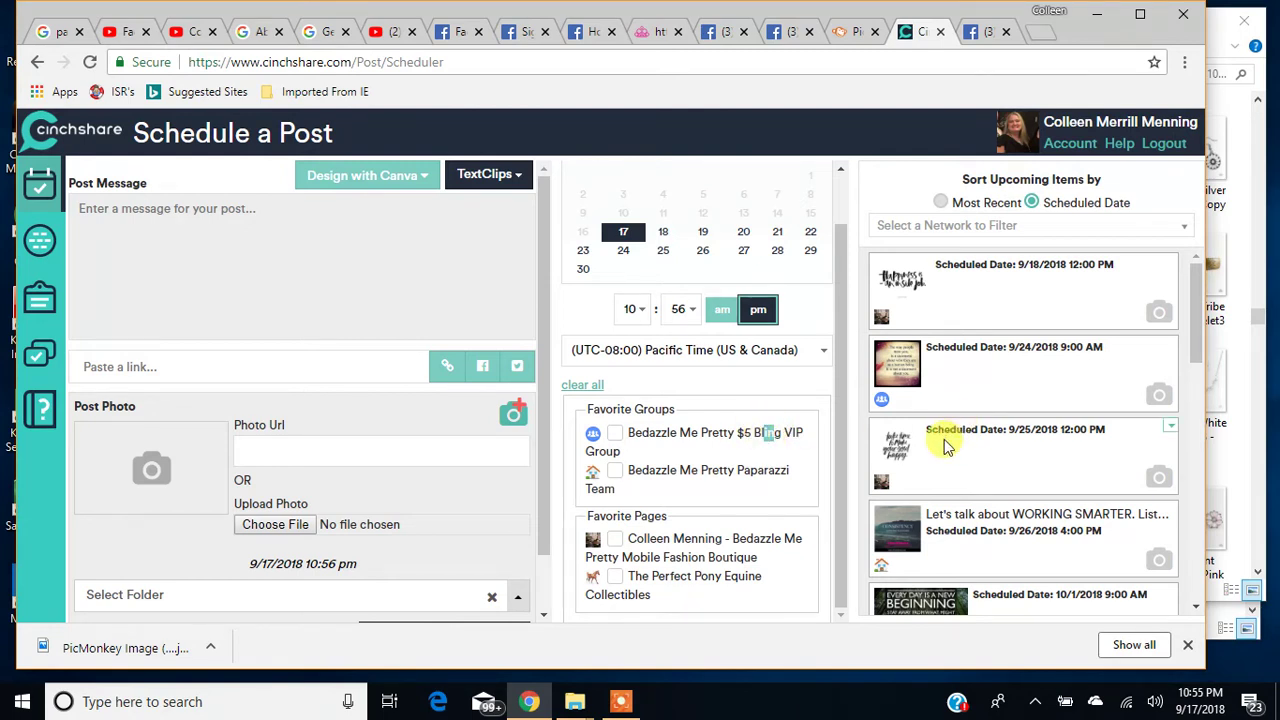
pyautogui.moveTo(960, 432); pyautogui.dragTo(1060, 430)
pyautogui.click(675, 477)
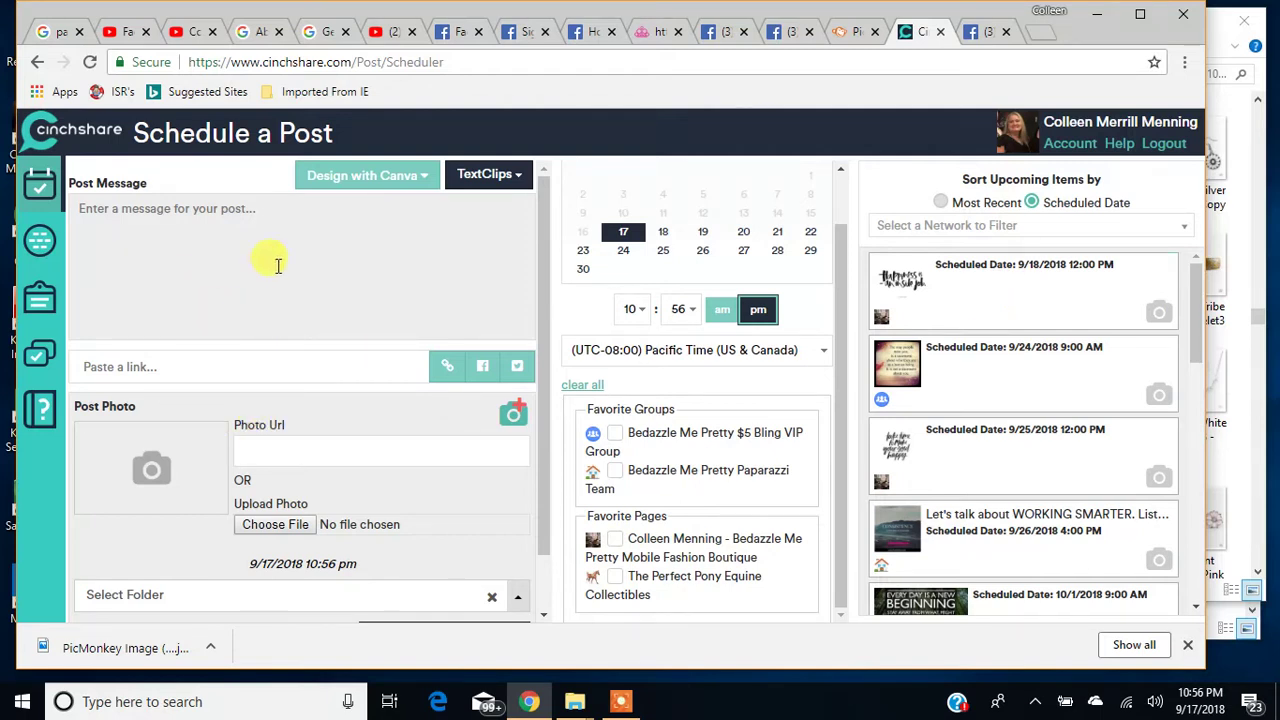
# Try to insert the "Quick Welcome with Rules" TextClip into the empty post message
pyautogui.click(85, 209)
pyautogui.click(494, 180)
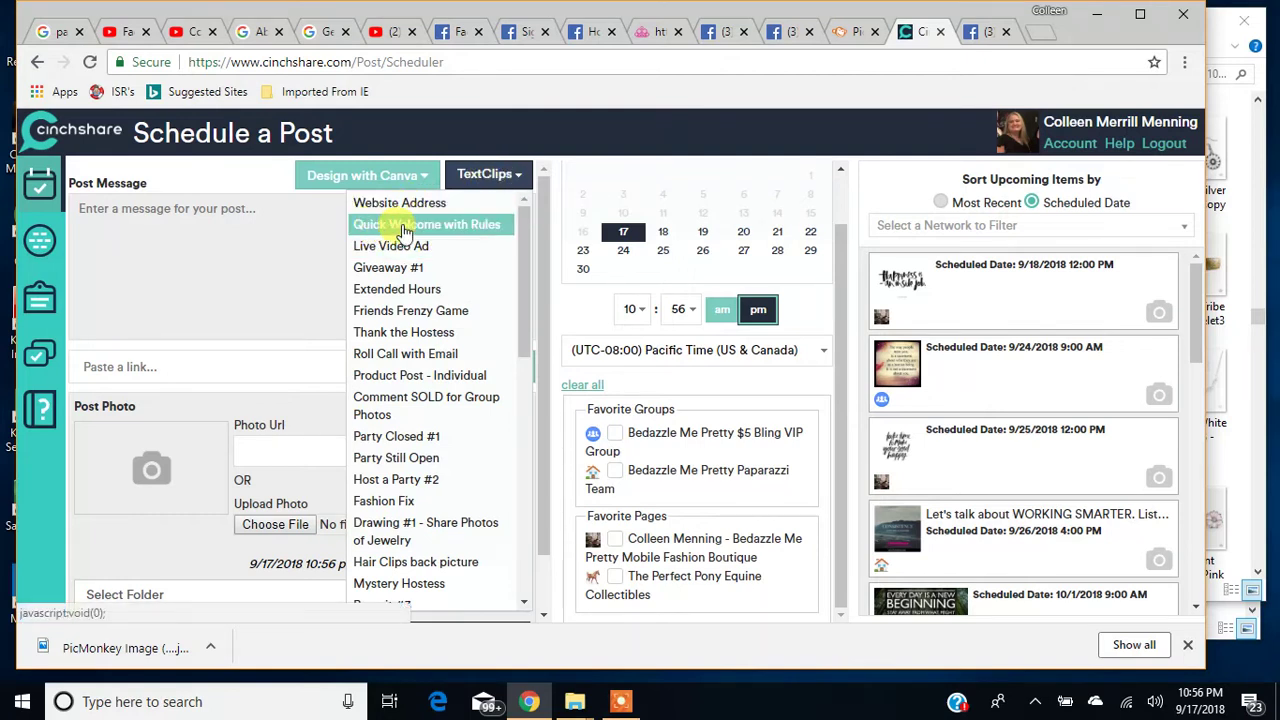
pyautogui.click(480, 226)
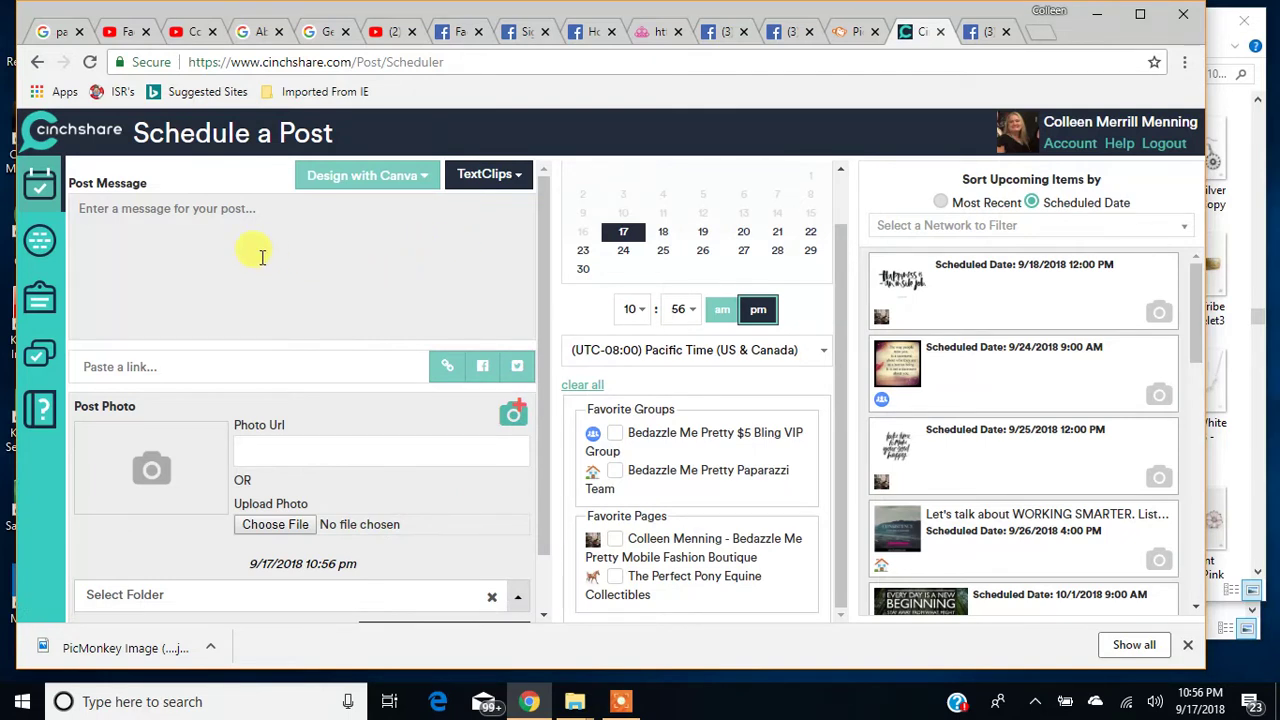
# Insert the "Quick Welcome with Rules" TextClip into the post message and read through its full text
pyautogui.scroll(3, 283, 265)
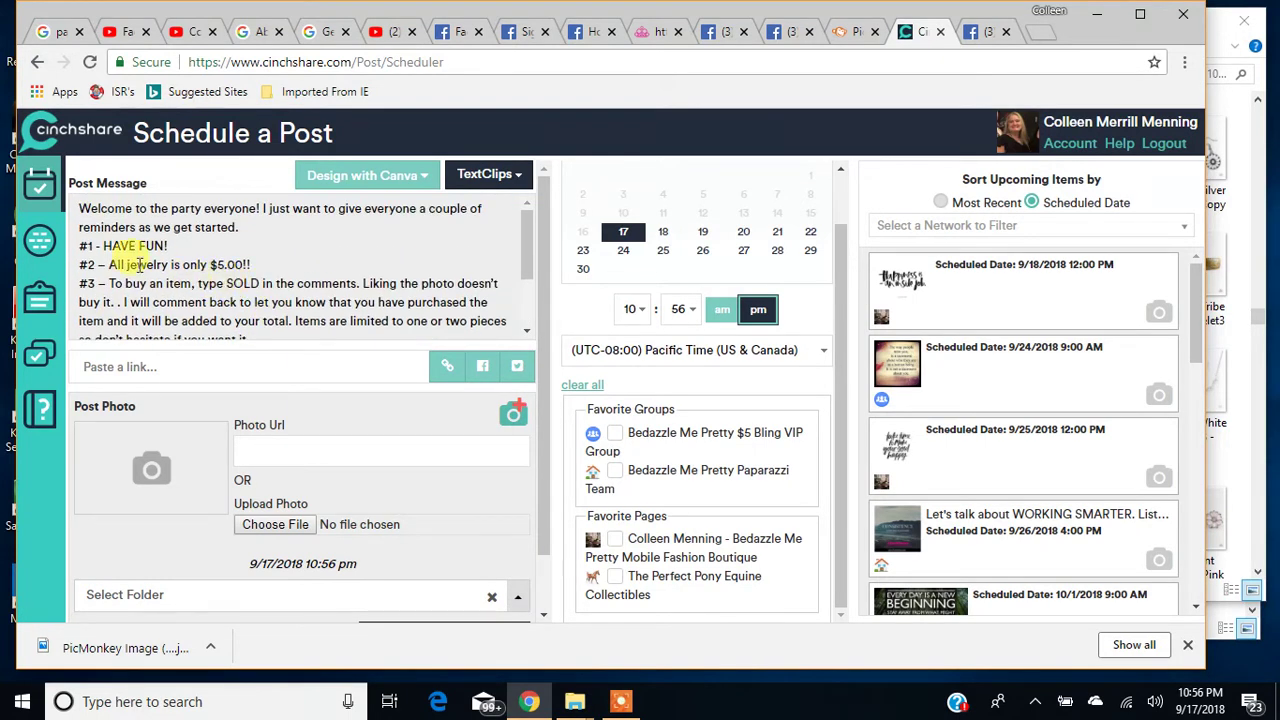
pyautogui.scroll(-5, 230, 245)
pyautogui.scroll(2, 262, 288)
pyautogui.scroll(5, 220, 278)
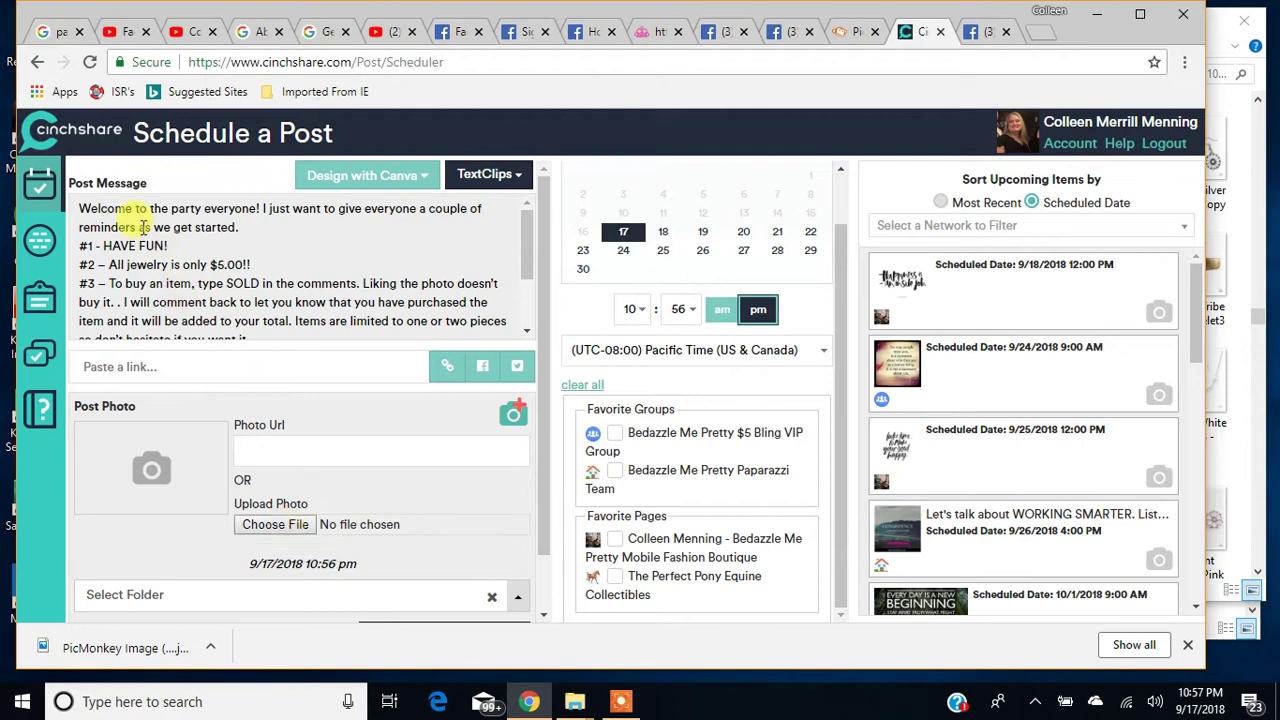
# Start choosing a photo file to upload with the post and browse to the Parties folder in Downloads
pyautogui.click(283, 535)
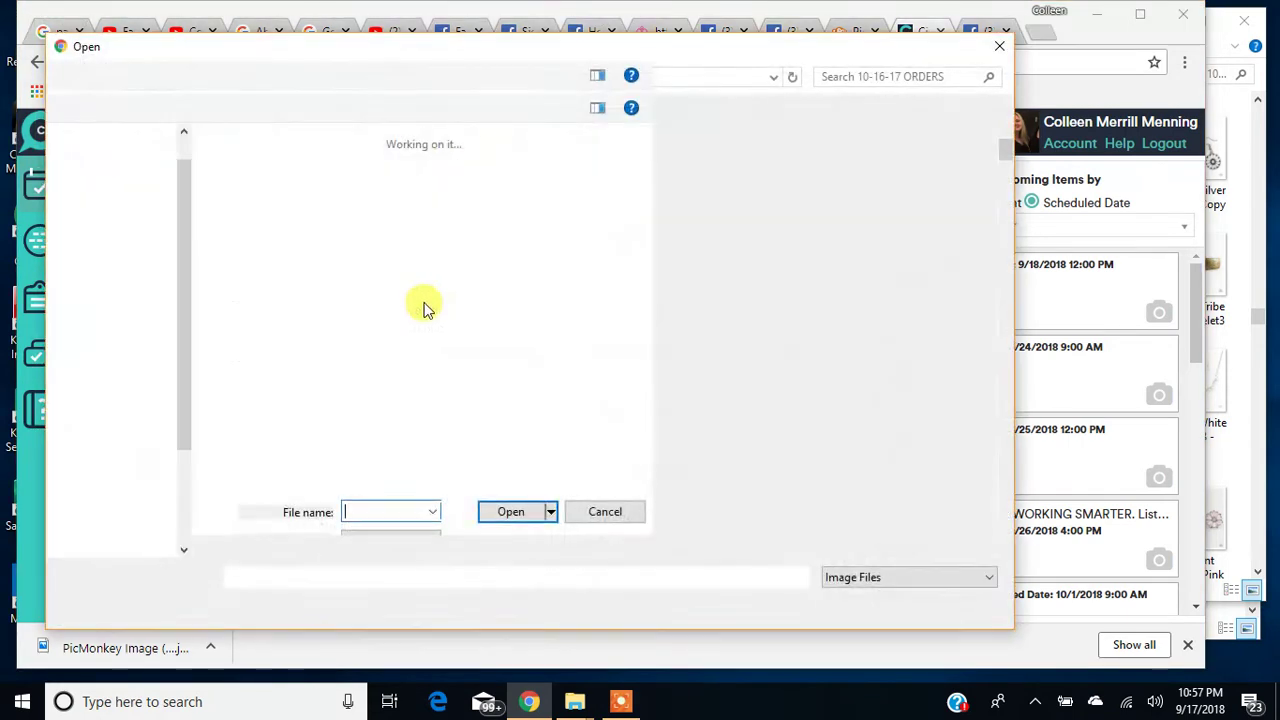
pyautogui.click(269, 76)
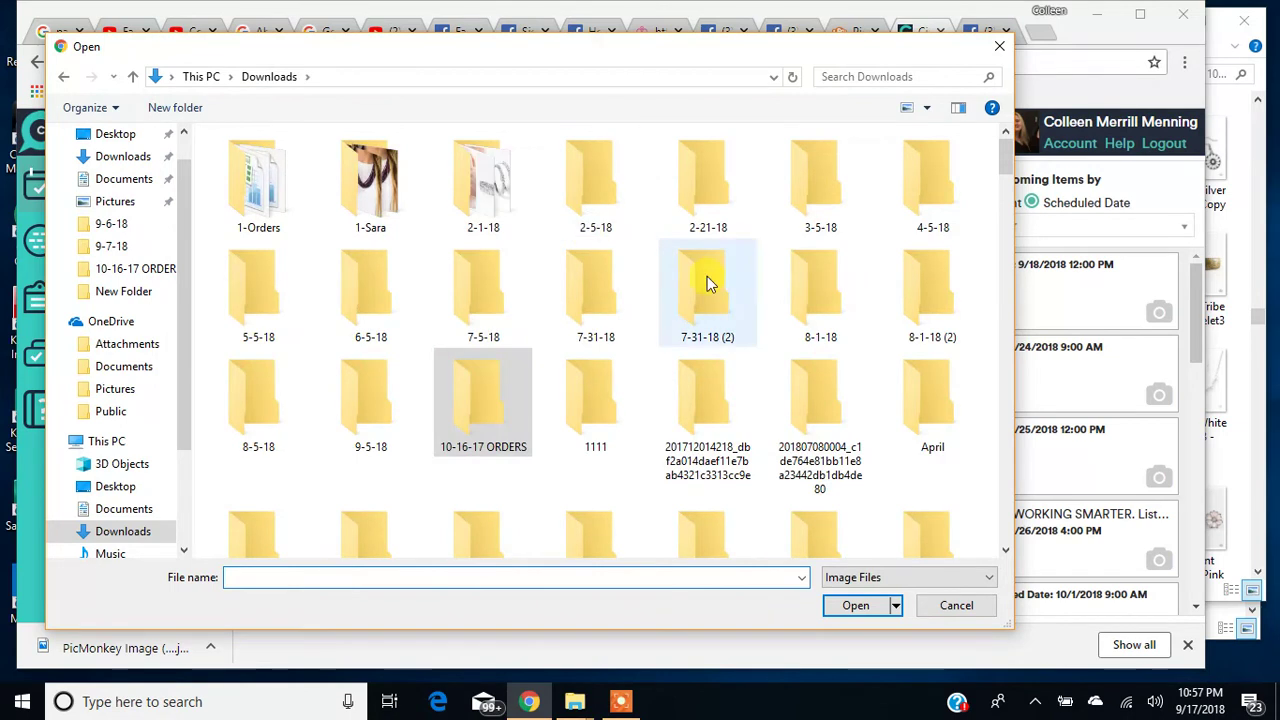
pyautogui.scroll(-5, 877, 360)
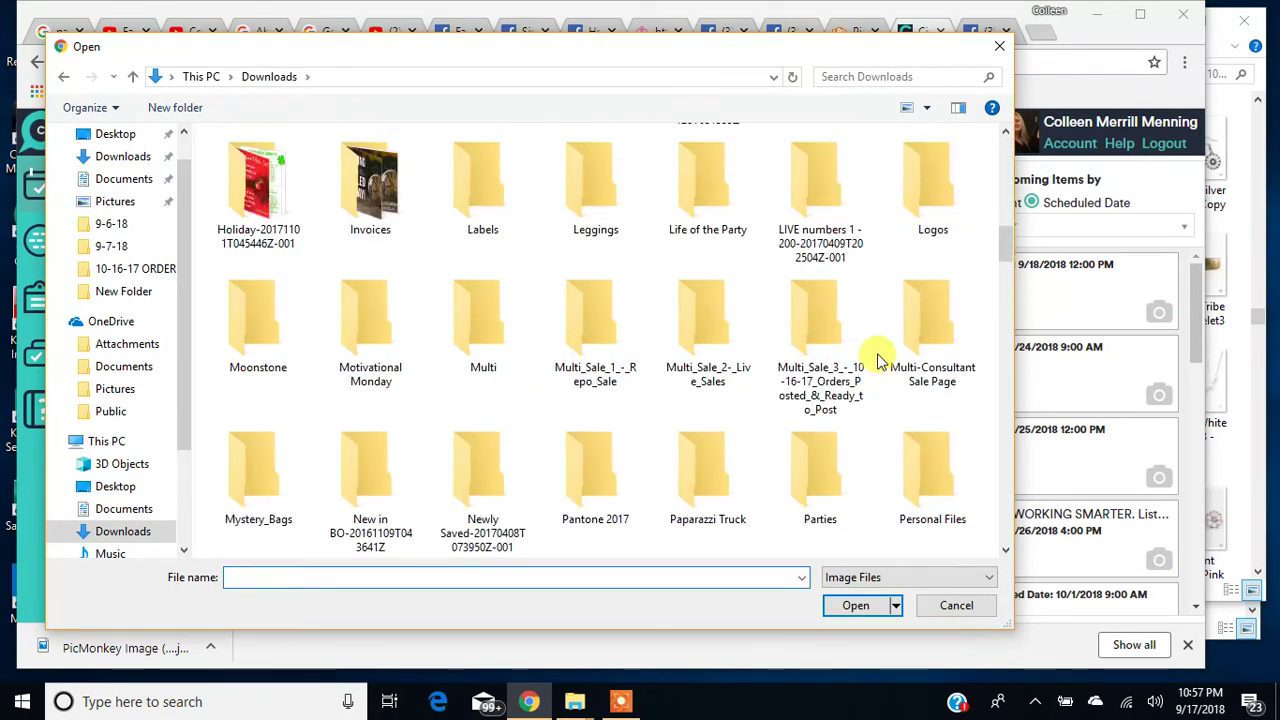
pyautogui.doubleClick(820, 470)
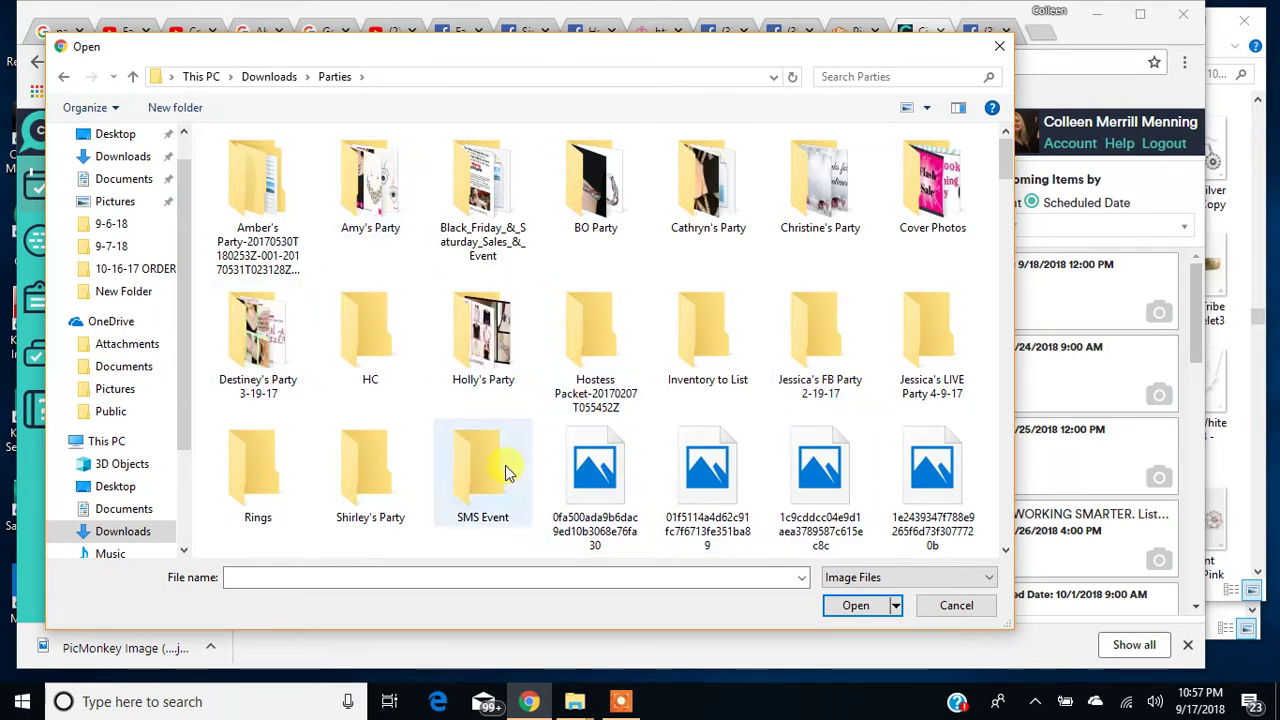
# Look through the jewelry photos in the Posted subfolder of one party's folder, and return to the Parties folder
pyautogui.doubleClick(386, 172)
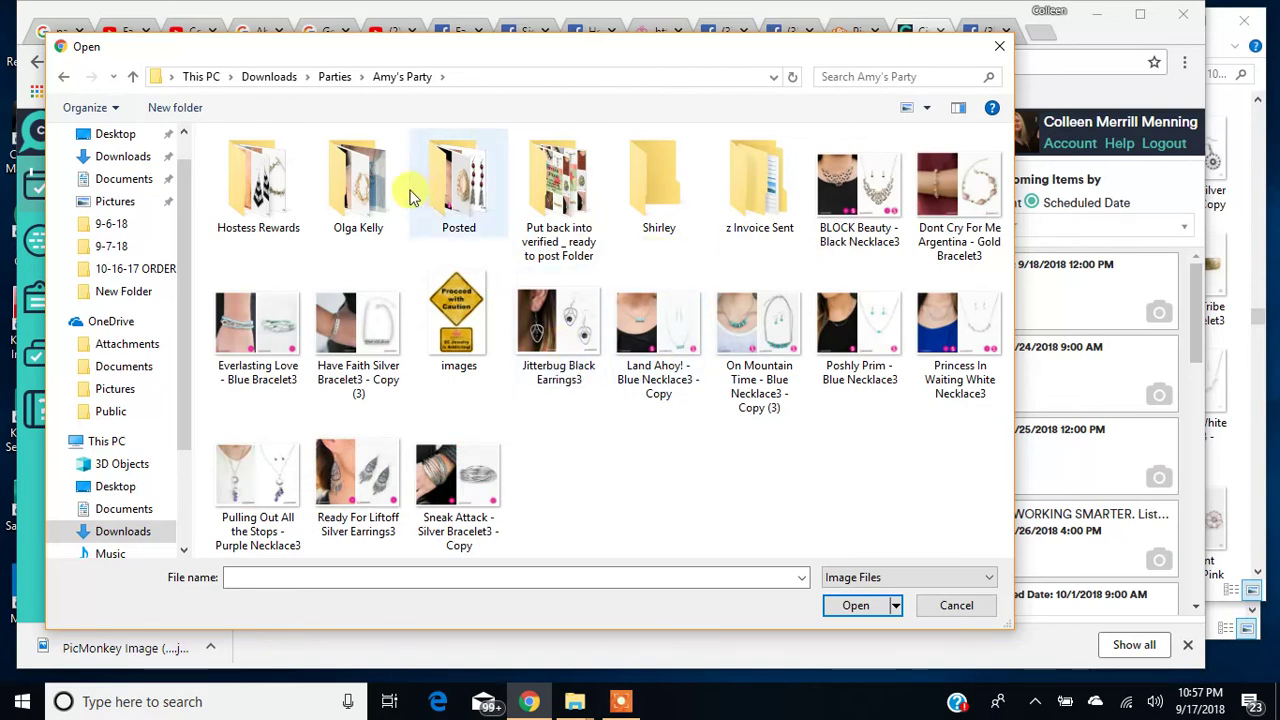
pyautogui.doubleClick(468, 184)
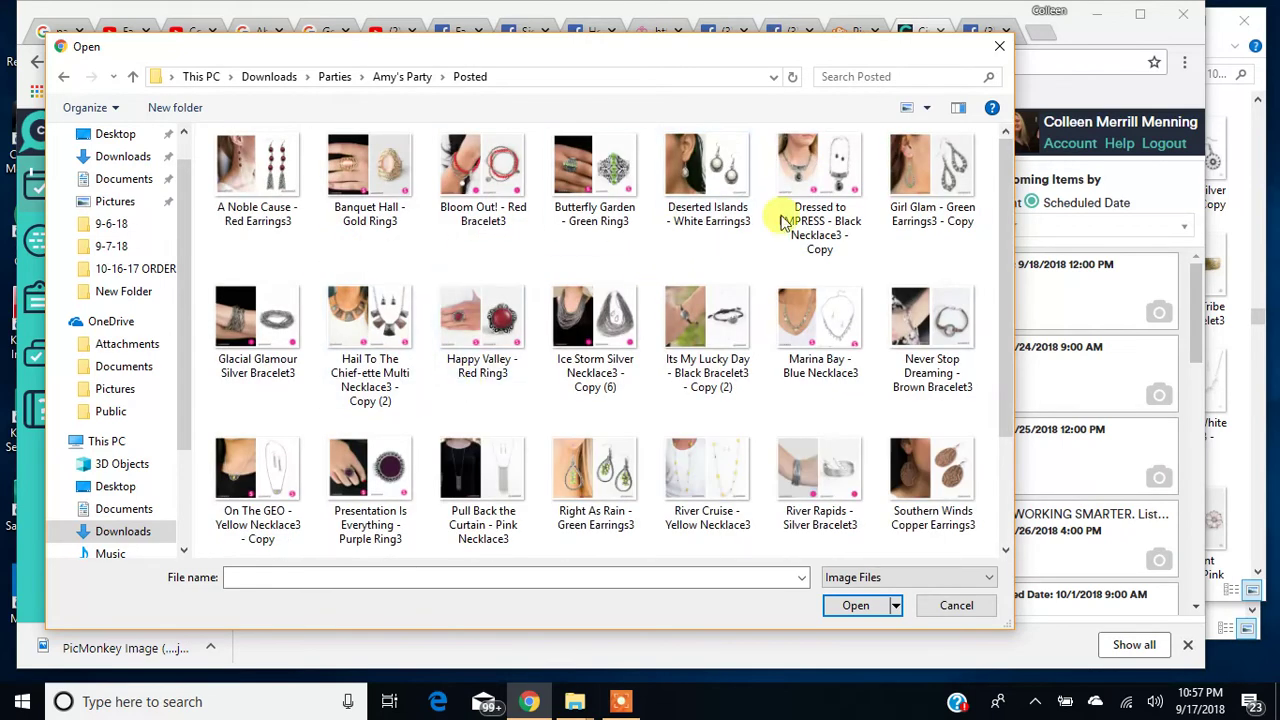
pyautogui.moveTo(1003, 157); pyautogui.dragTo(993, 363)
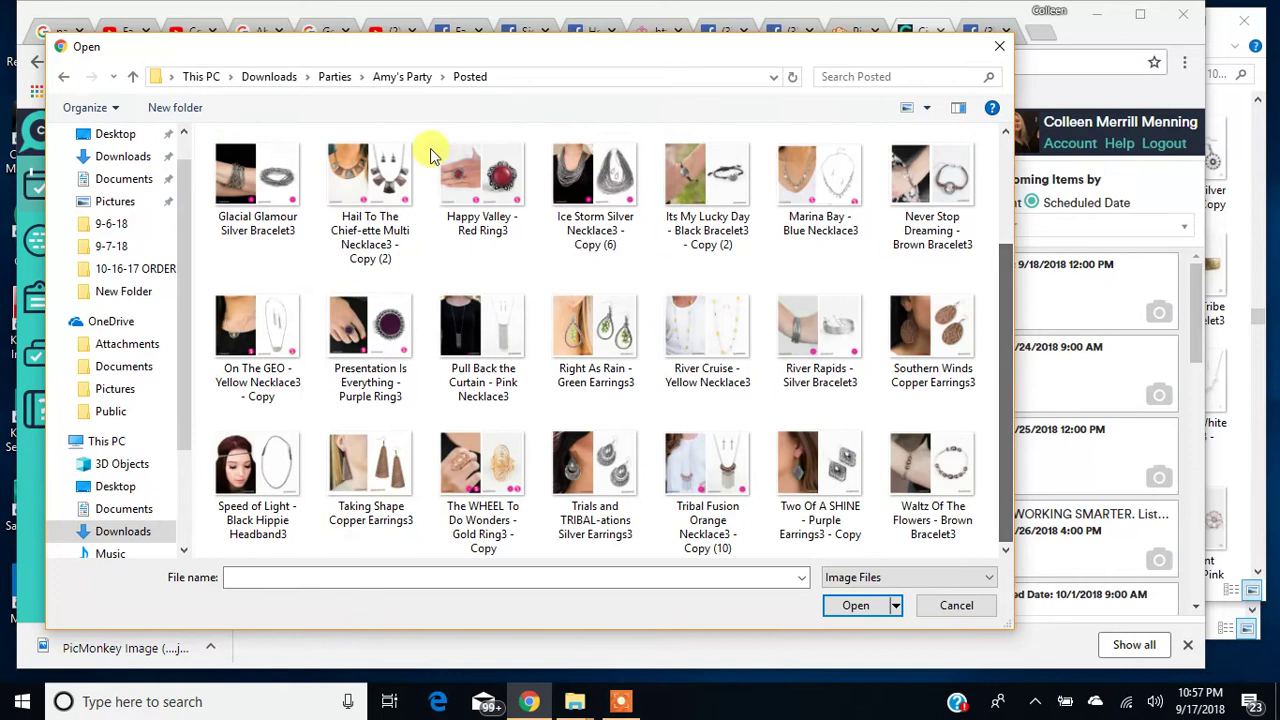
pyautogui.click(400, 78)
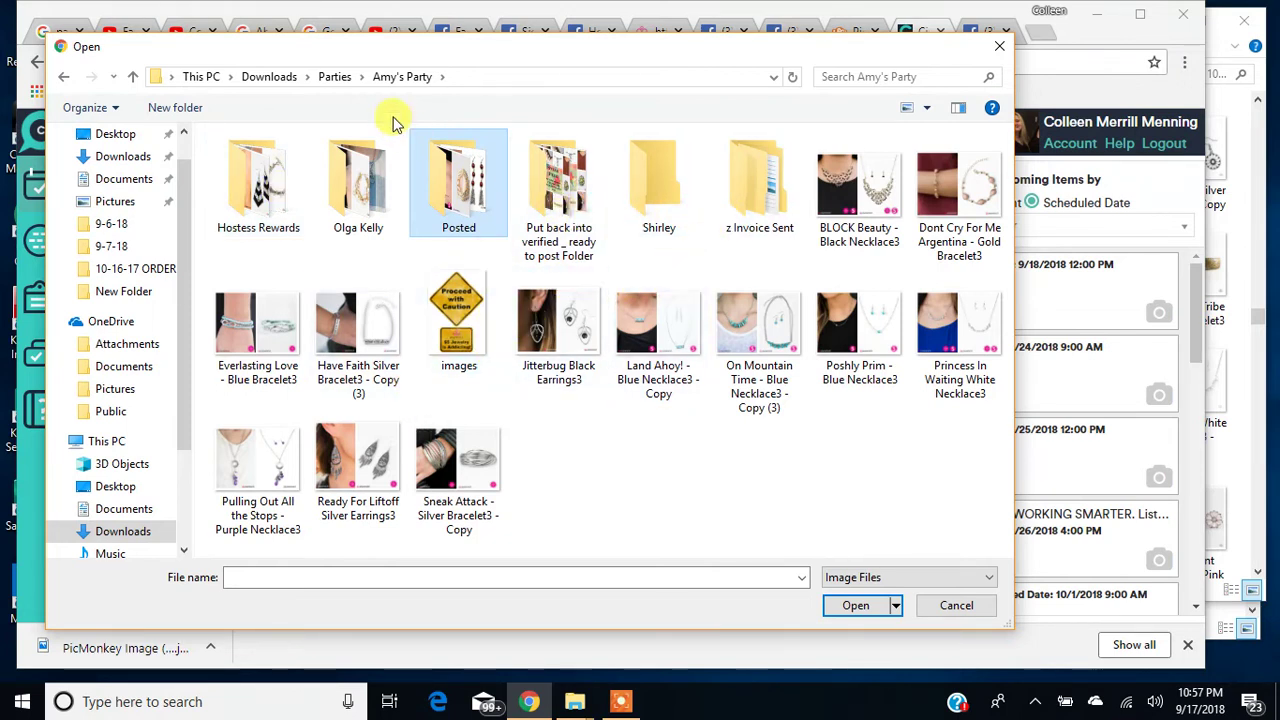
pyautogui.click(335, 77)
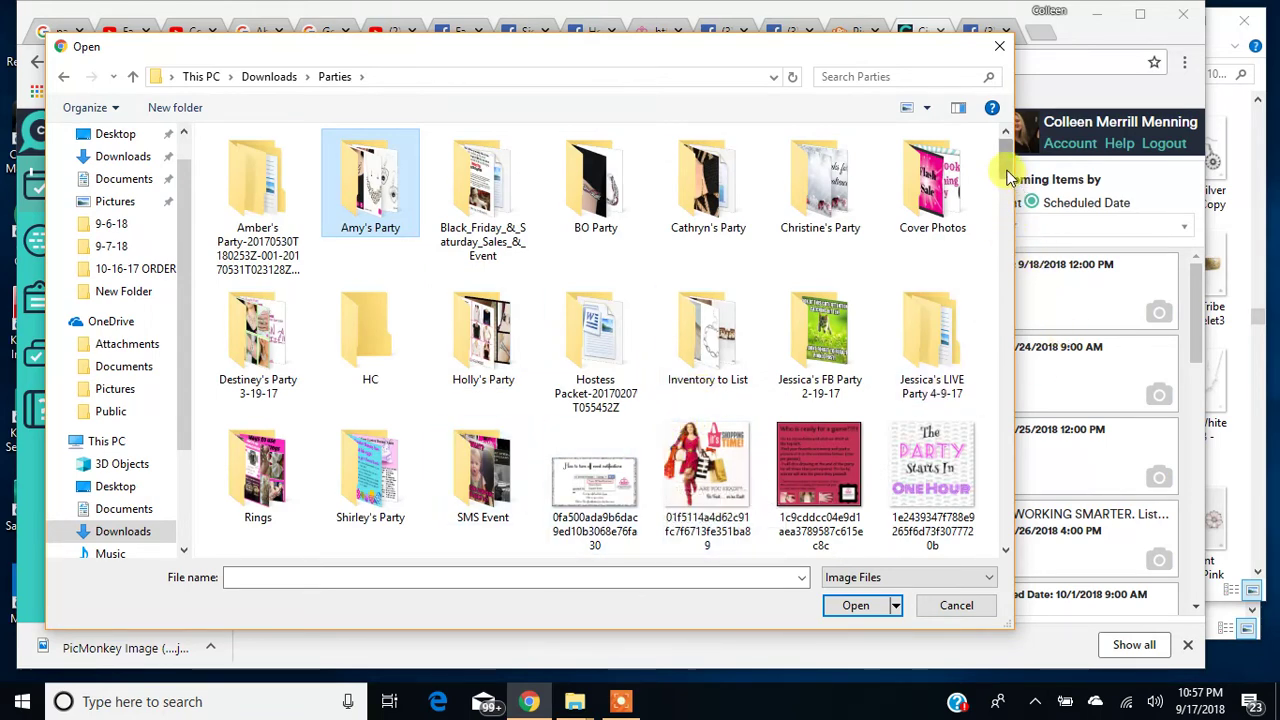
# Look through the party graphics in the Parties folder and attach the ready-set-shop image as the post photo
pyautogui.scroll(-5, 970, 535)
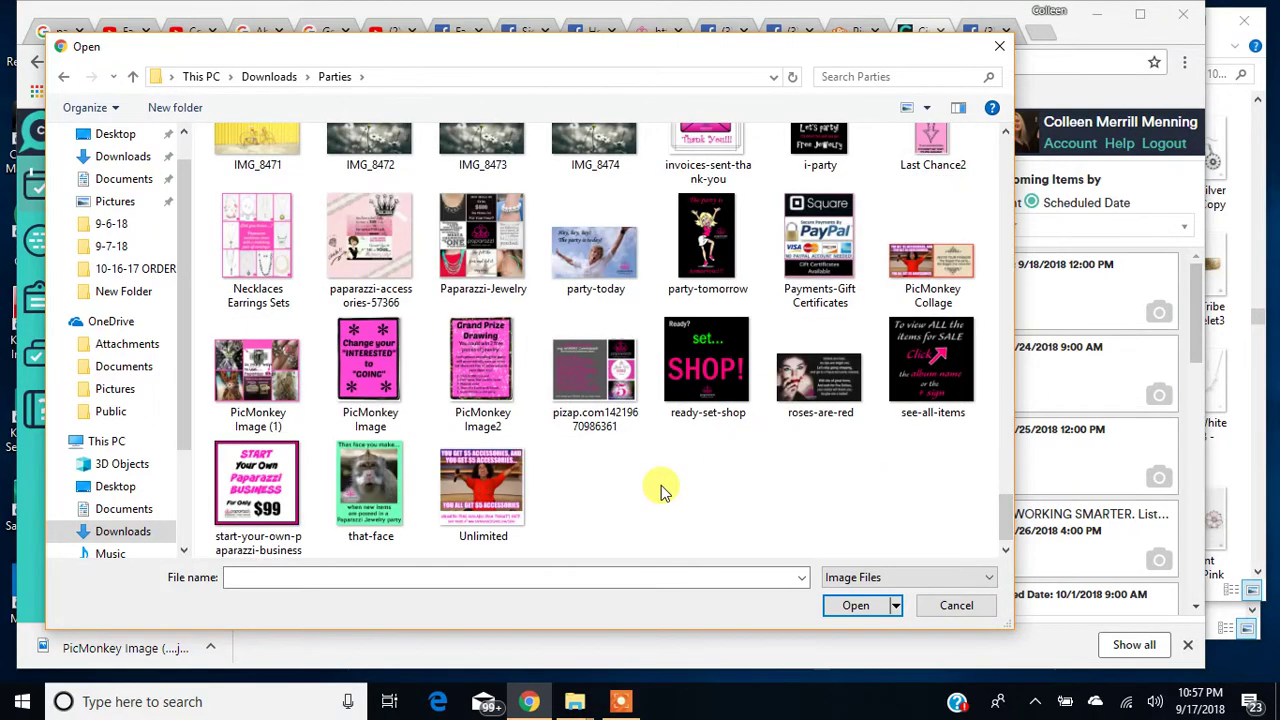
pyautogui.scroll(2, 600, 486)
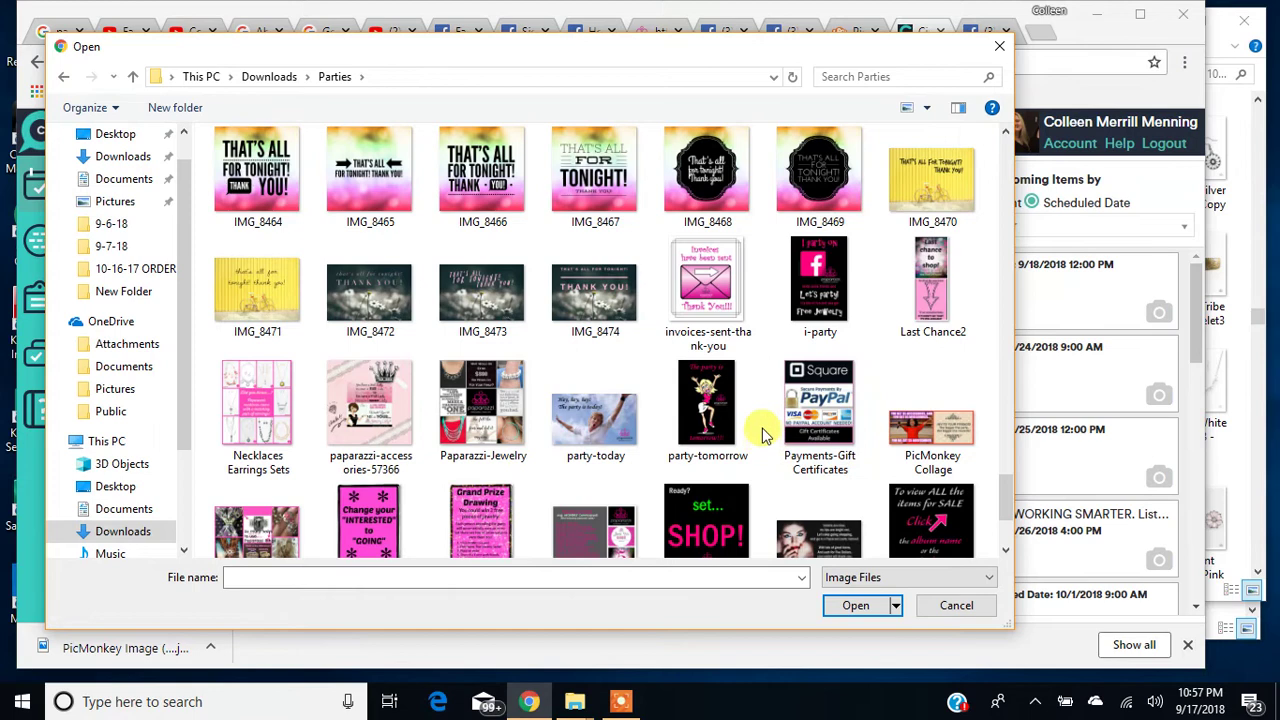
pyautogui.scroll(2, 770, 432)
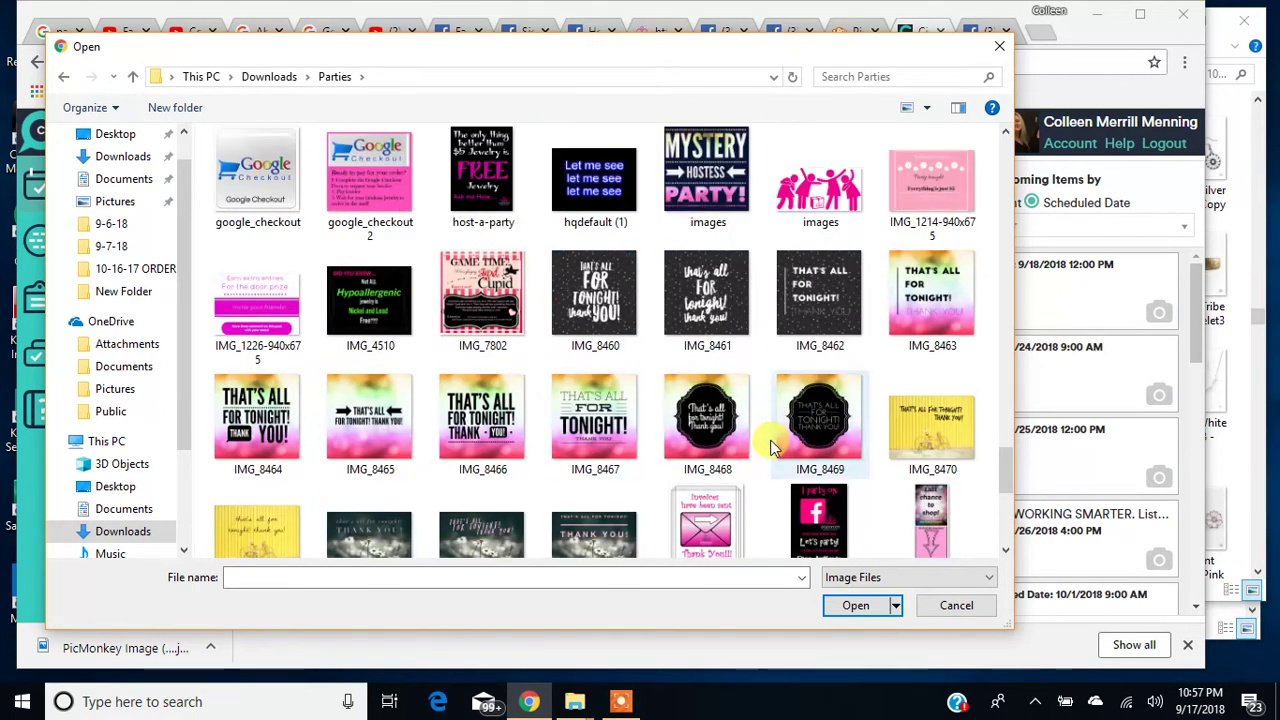
pyautogui.scroll(-2, 745, 470)
pyautogui.scroll(-2, 750, 468)
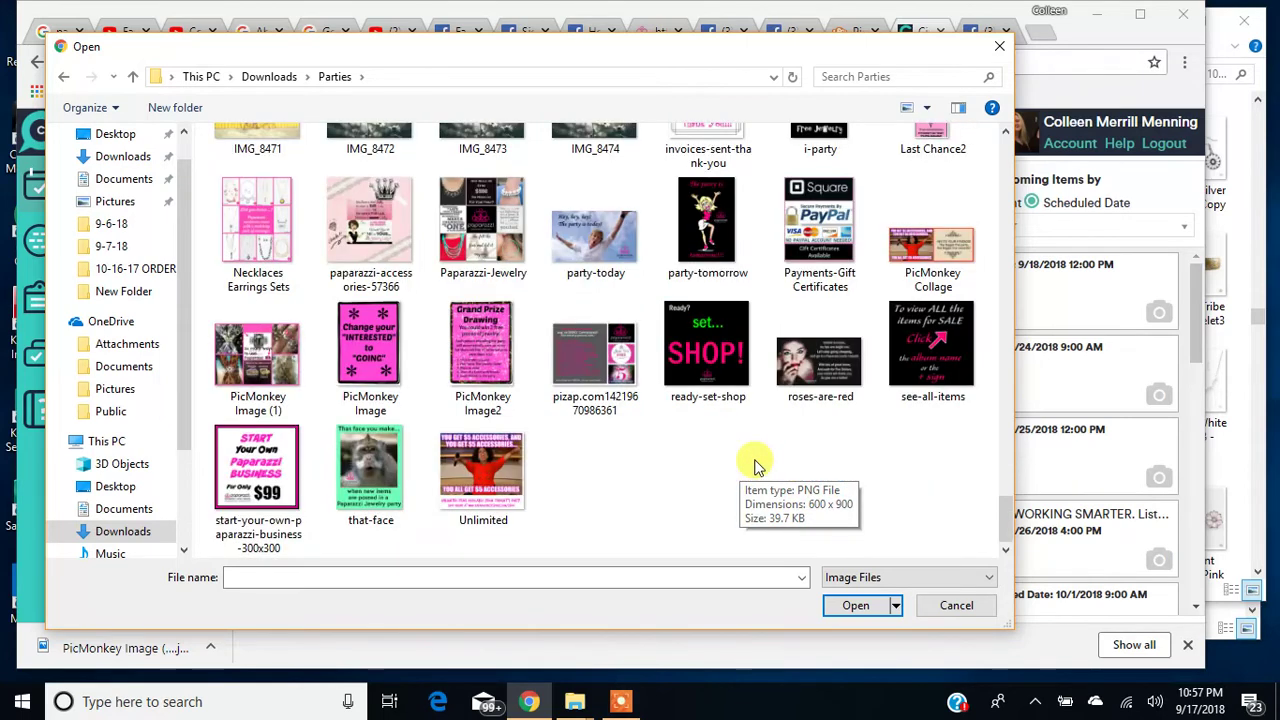
pyautogui.doubleClick(707, 357)
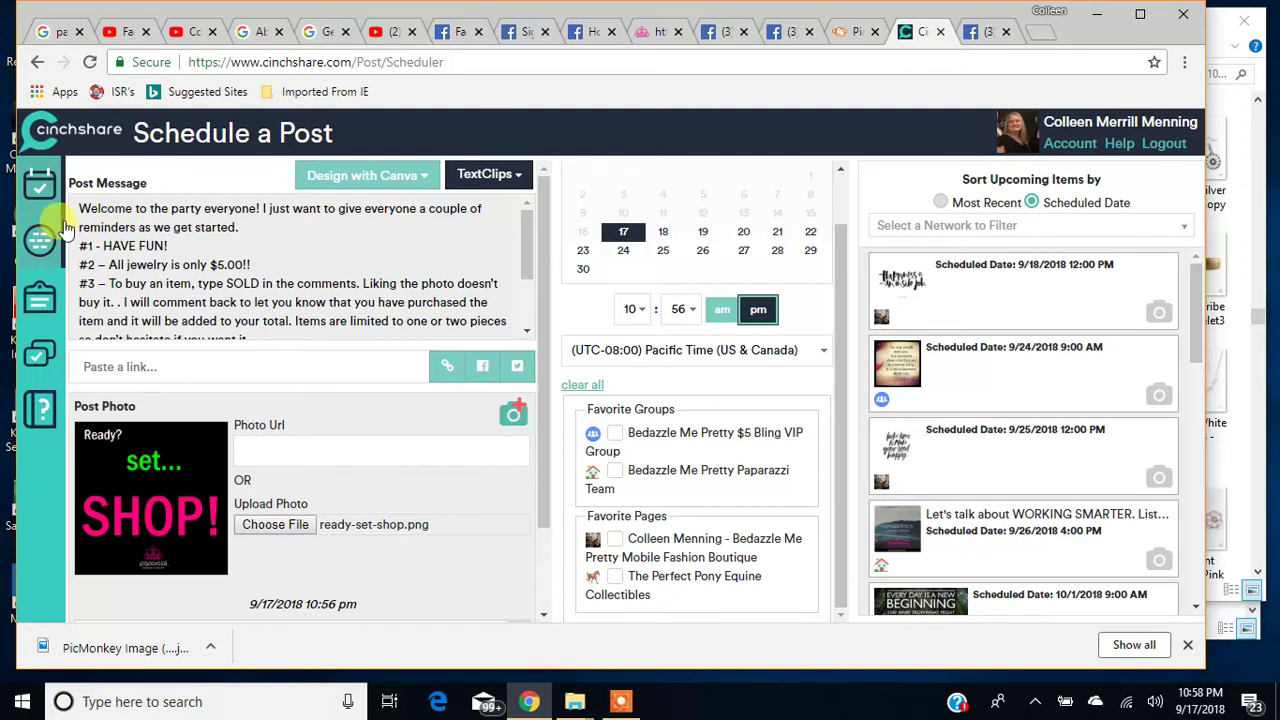
# Highlight the greeting sentence in the post message, and set the post's scheduled date to September 22, 2018
pyautogui.moveTo(88, 208); pyautogui.dragTo(245, 218)
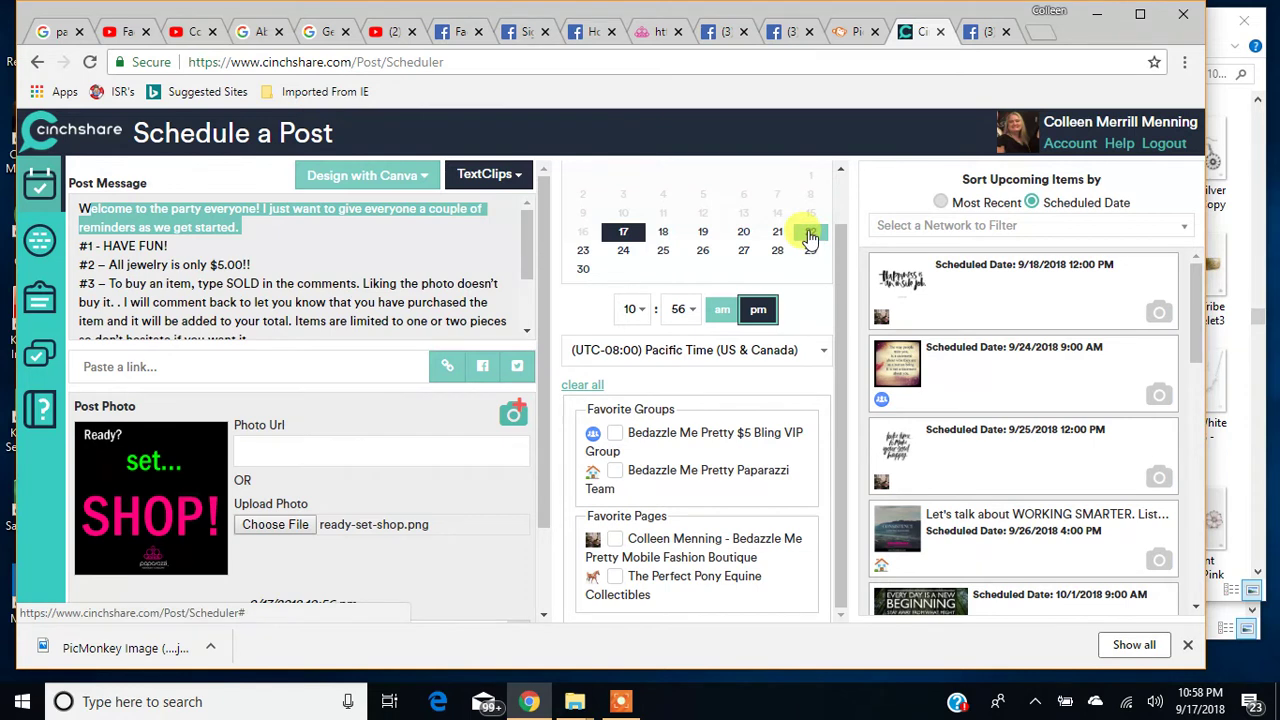
pyautogui.scroll(1, 811, 250)
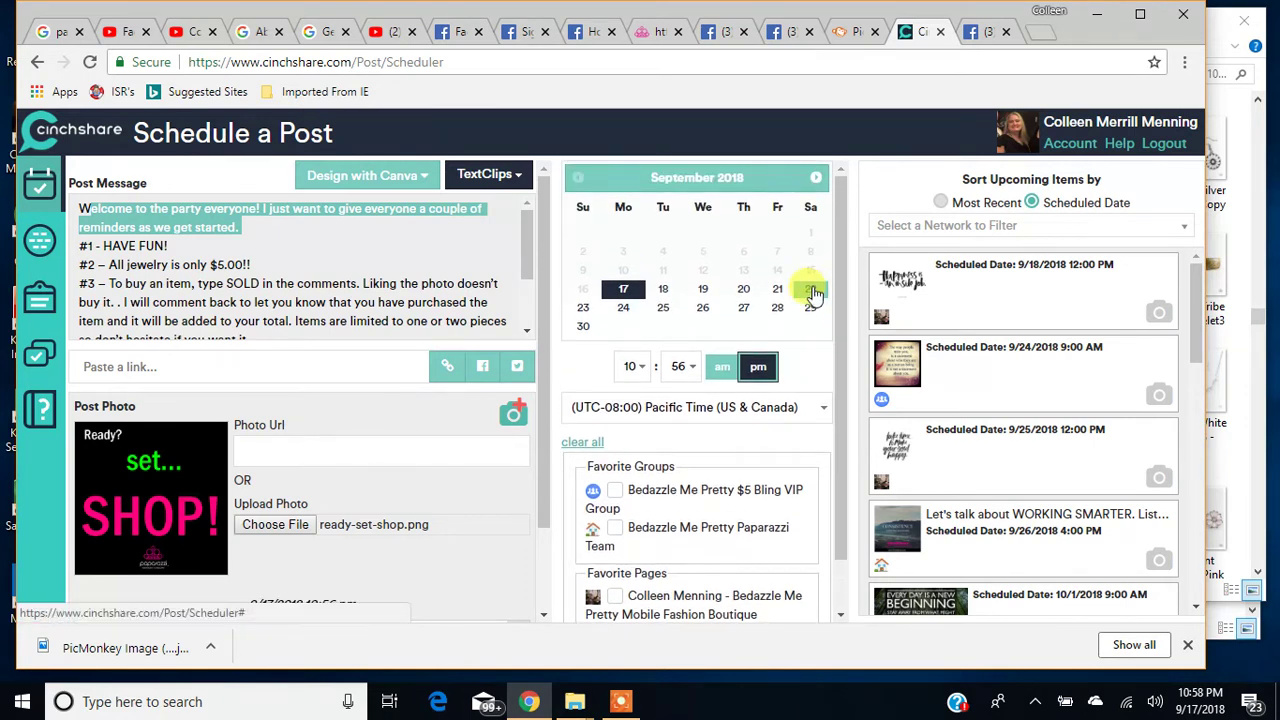
pyautogui.click(811, 290)
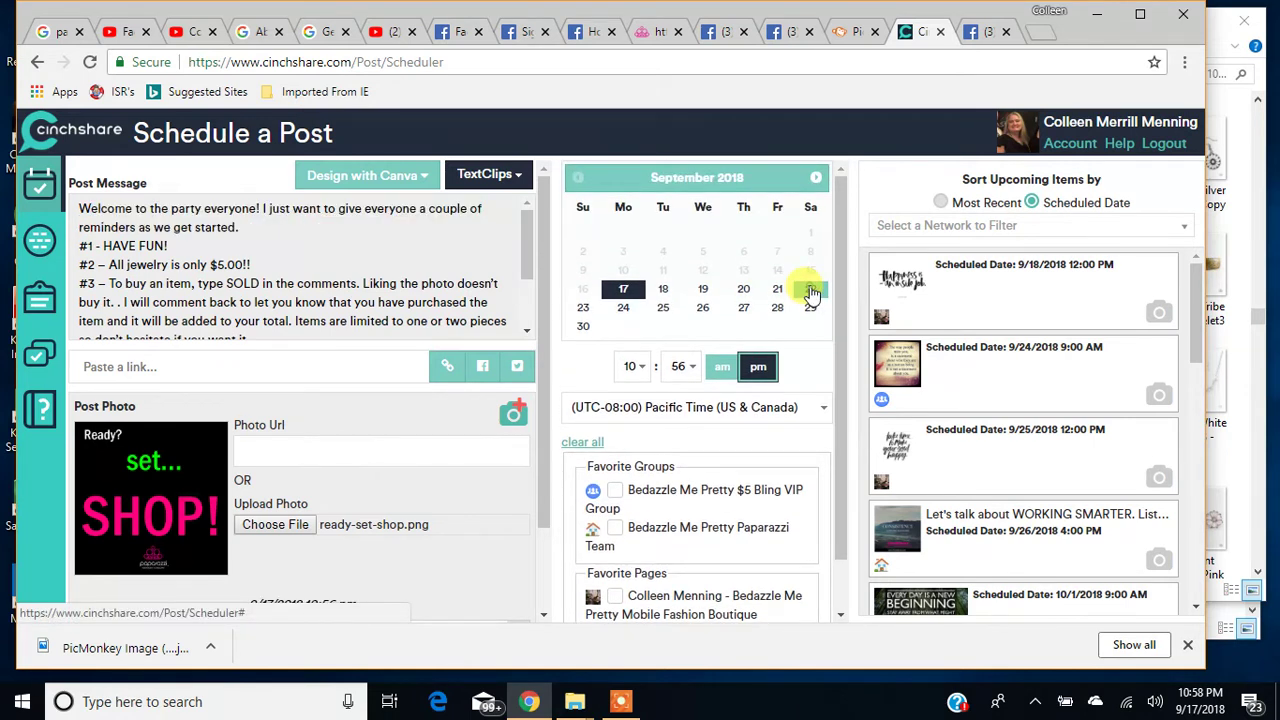
# Set the post's scheduled time to 3:00 pm
pyautogui.click(644, 366)
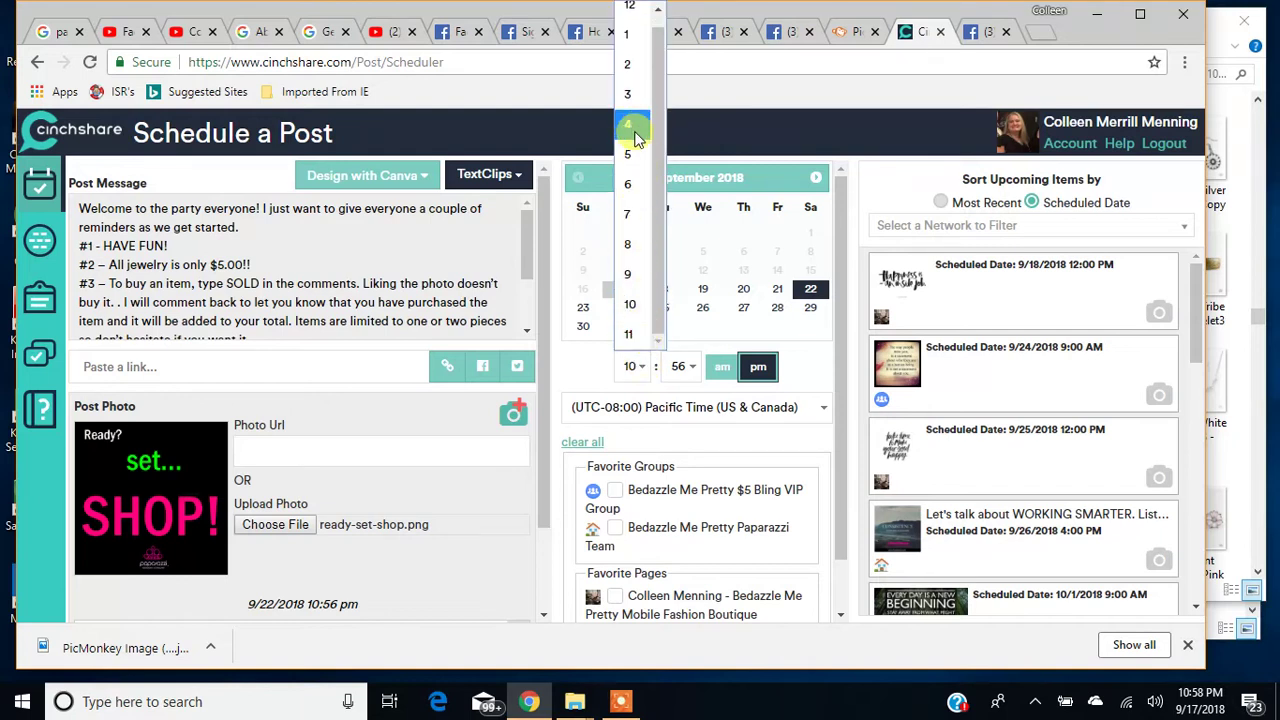
pyautogui.click(630, 94)
pyautogui.click(690, 367)
pyautogui.scroll(10, 680, 60)
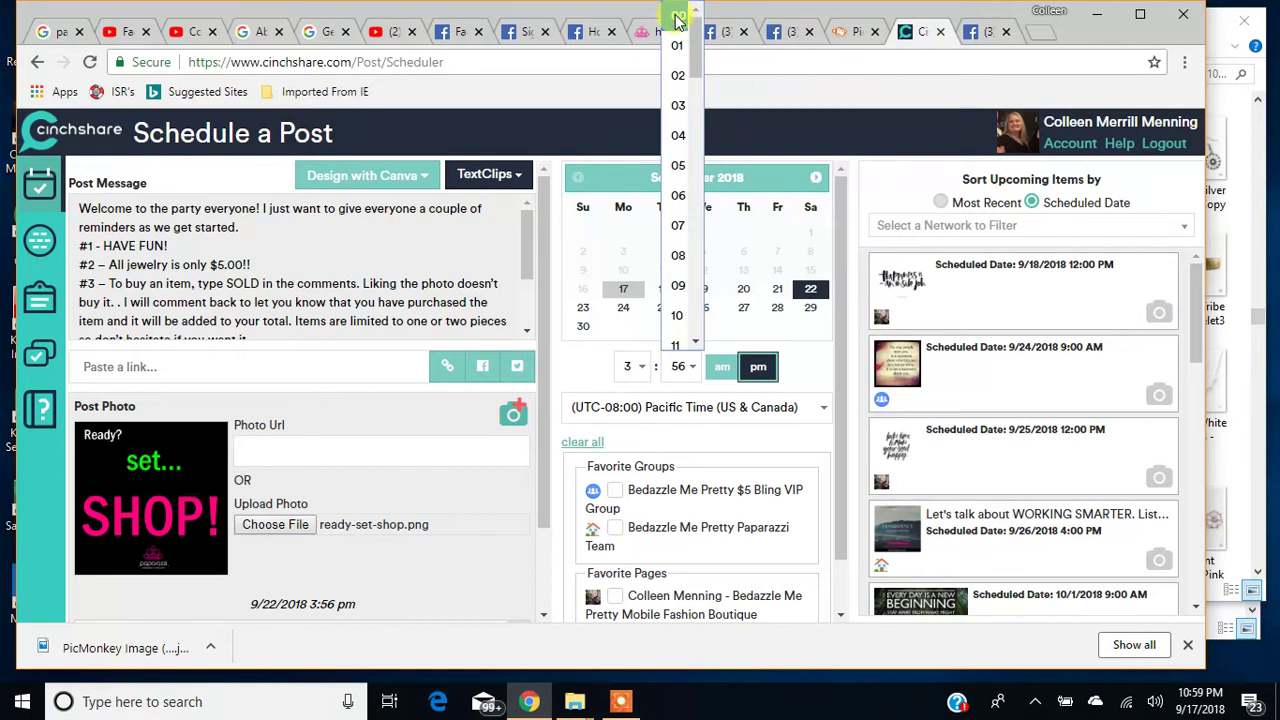
pyautogui.click(677, 18)
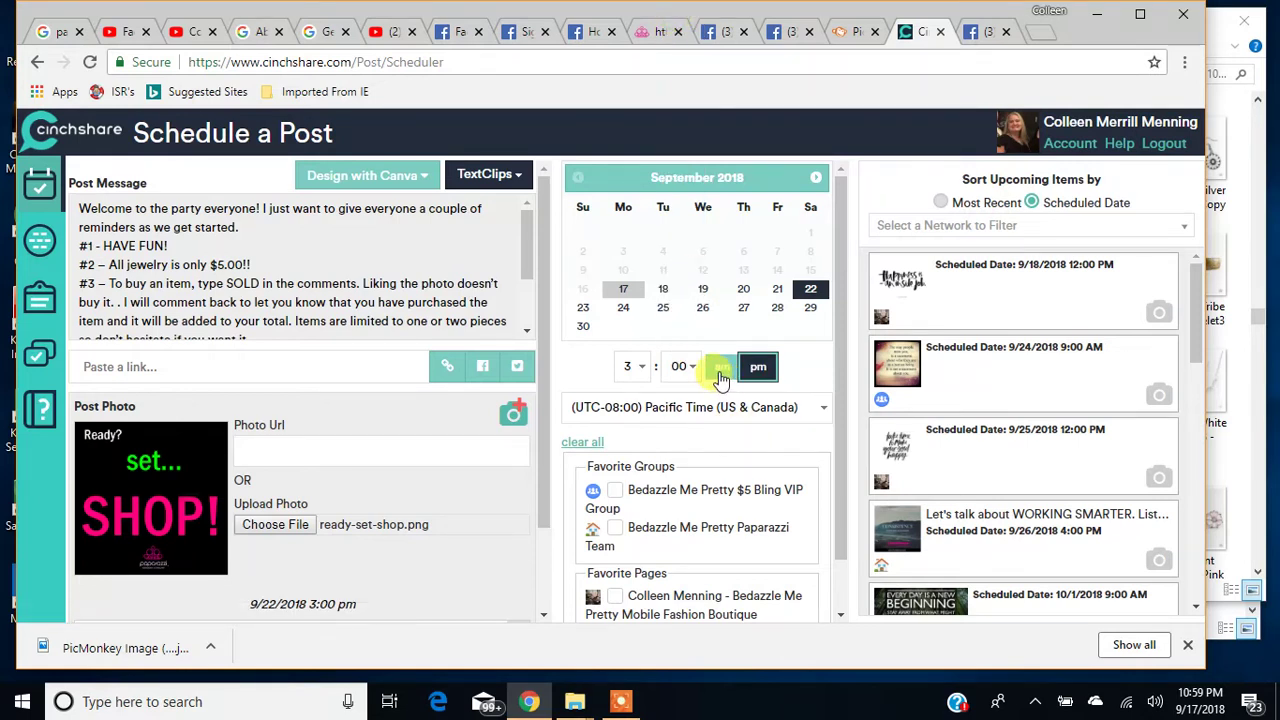
pyautogui.click(755, 370)
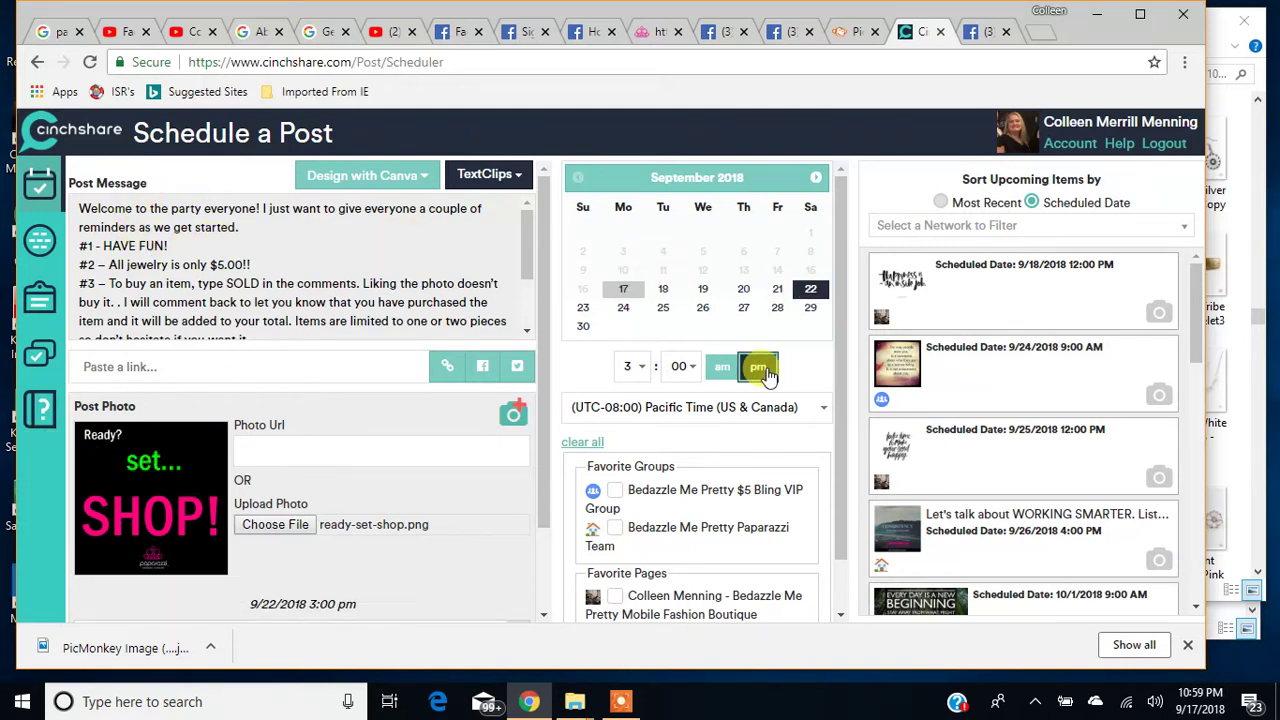
# Select the Bedazzle Me Pretty Mobile Fashion Boutique favorite page as the target and schedule the post
pyautogui.scroll(-1, 765, 372)
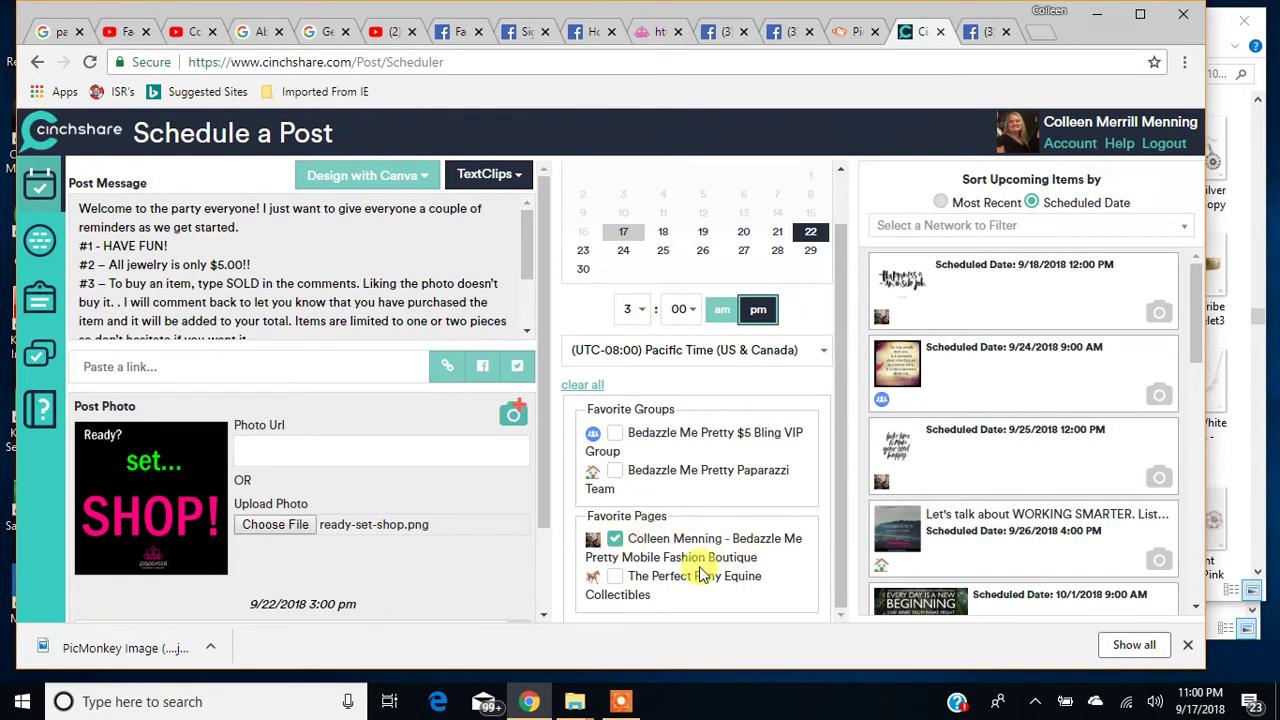
pyautogui.scroll(-1, 358, 436)
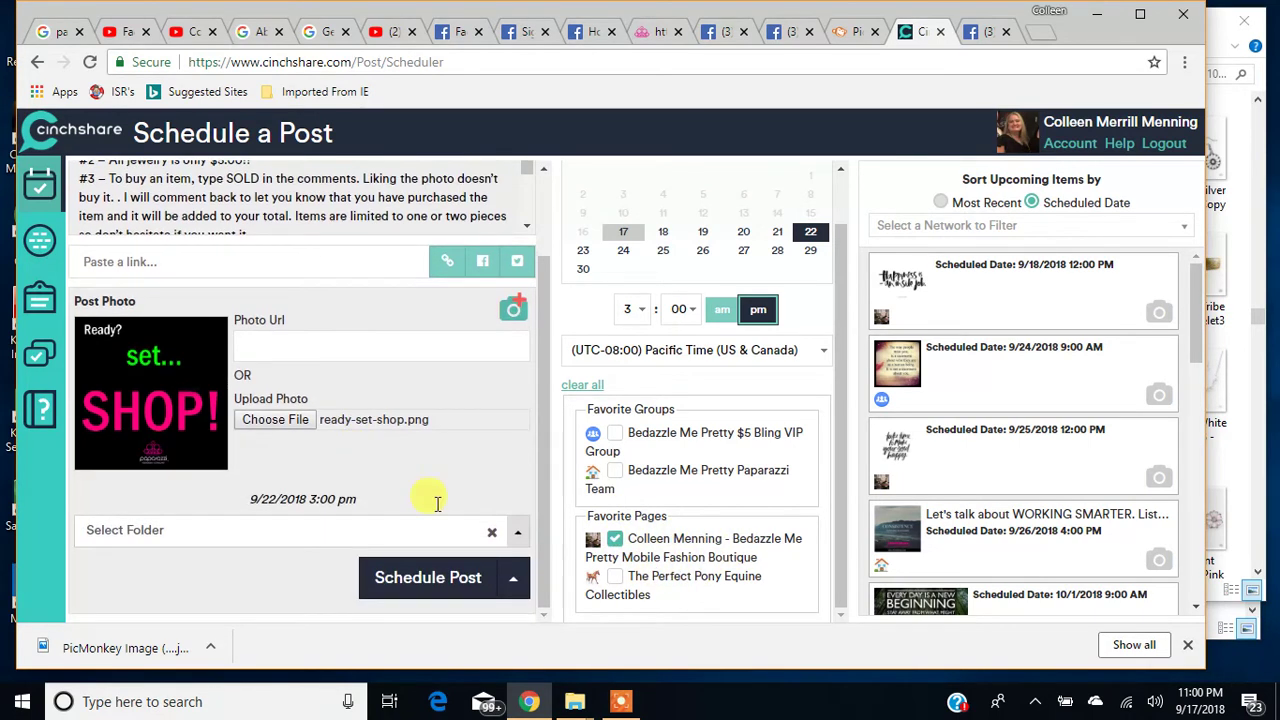
pyautogui.click(410, 580)
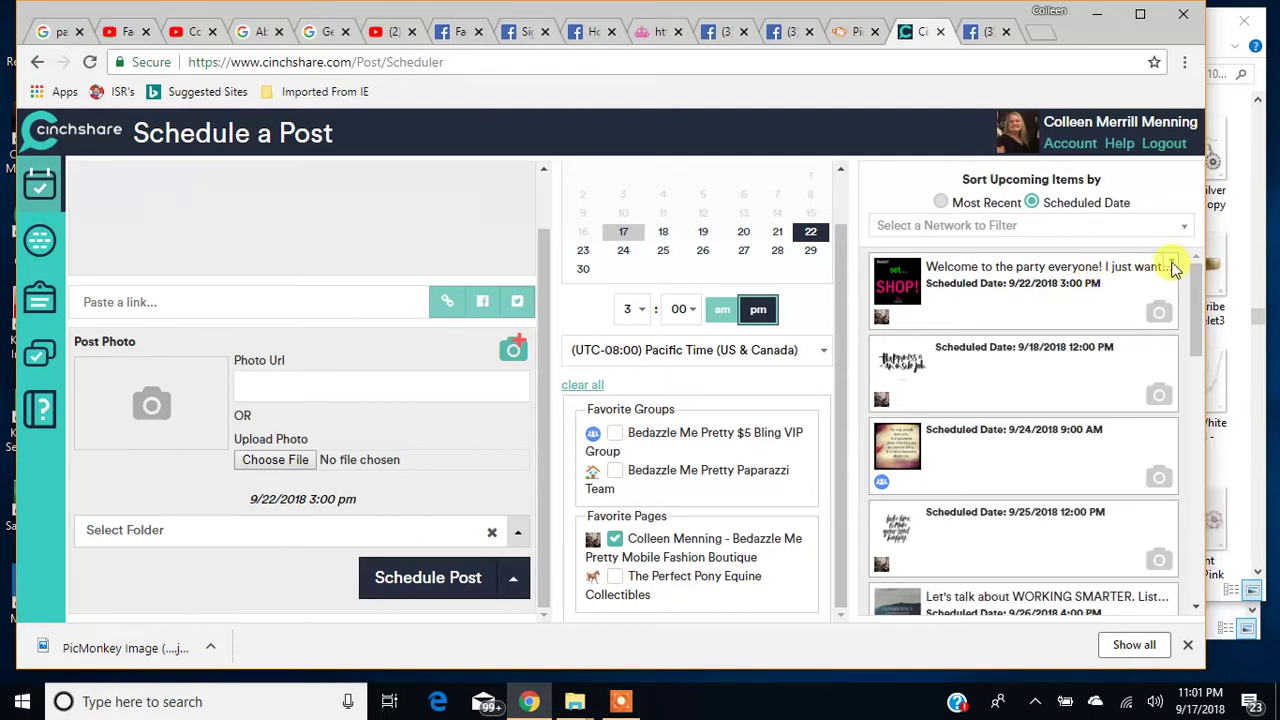
# Open the newly scheduled "Welcome to the party everyone!" post for editing and bring its message into view
pyautogui.click(1172, 266)
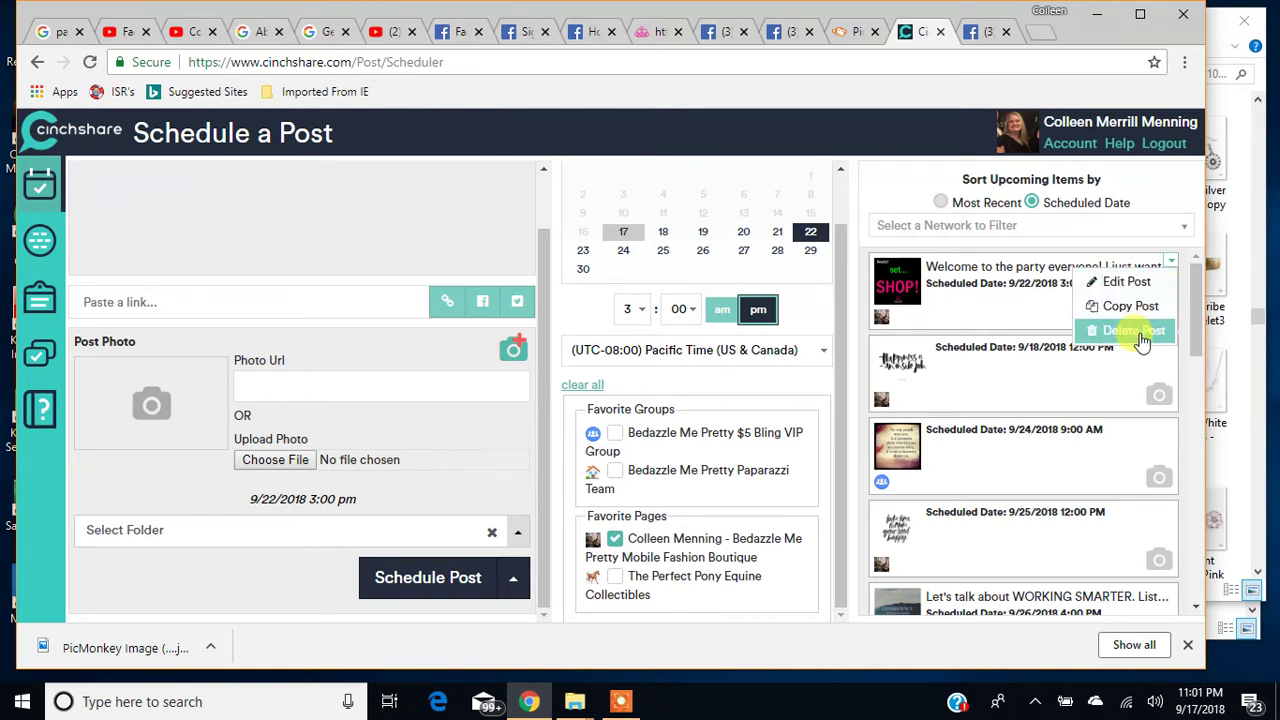
pyautogui.click(1127, 284)
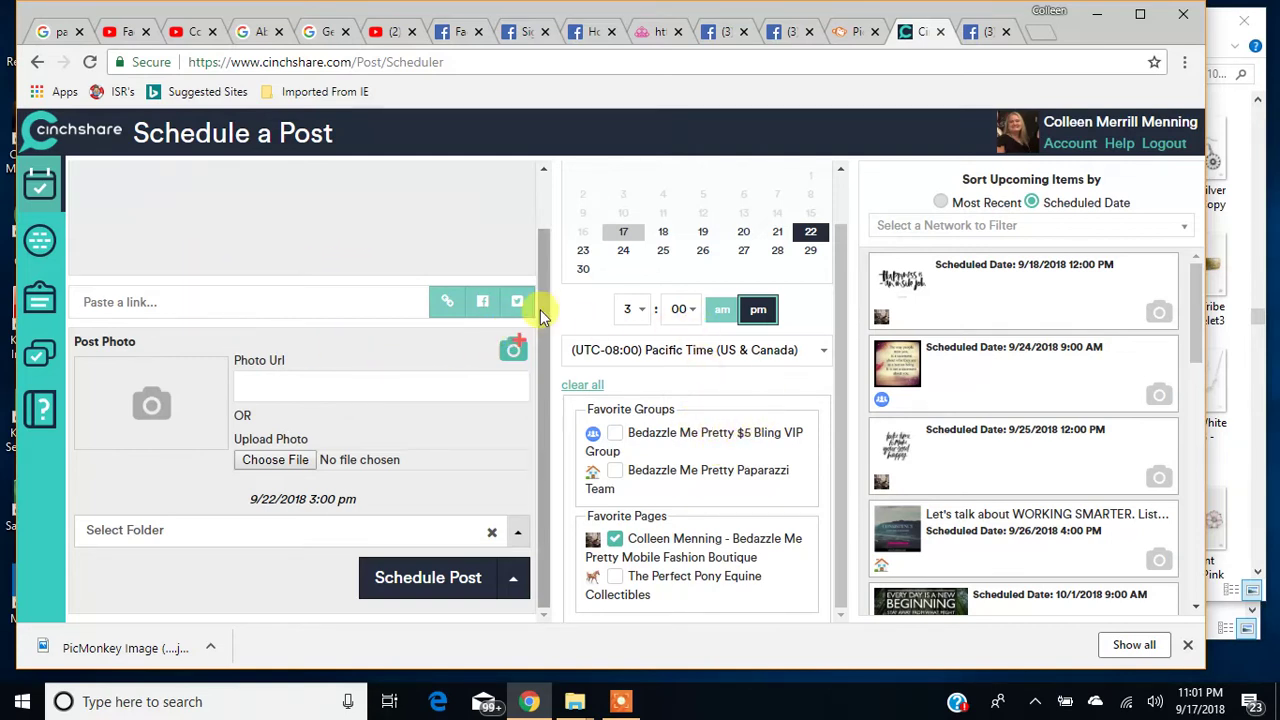
pyautogui.scroll(1, 547, 480)
pyautogui.moveTo(547, 480); pyautogui.dragTo(547, 457)
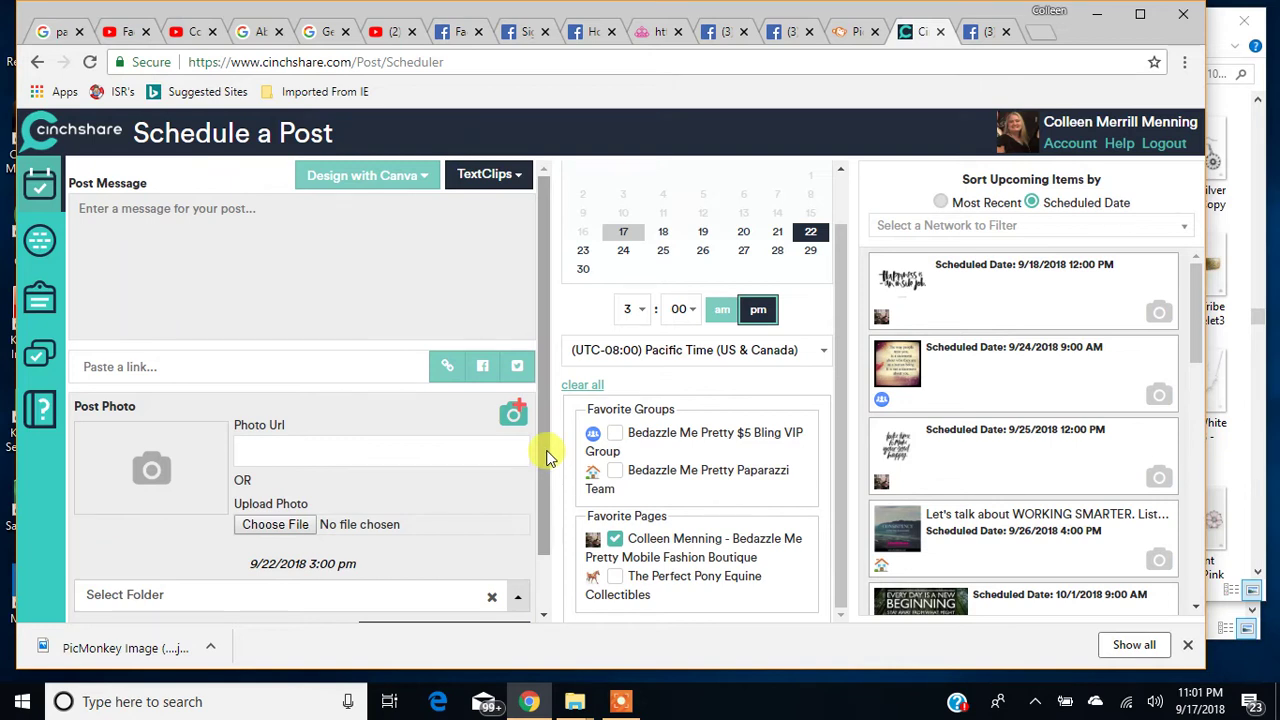
pyautogui.click(986, 286)
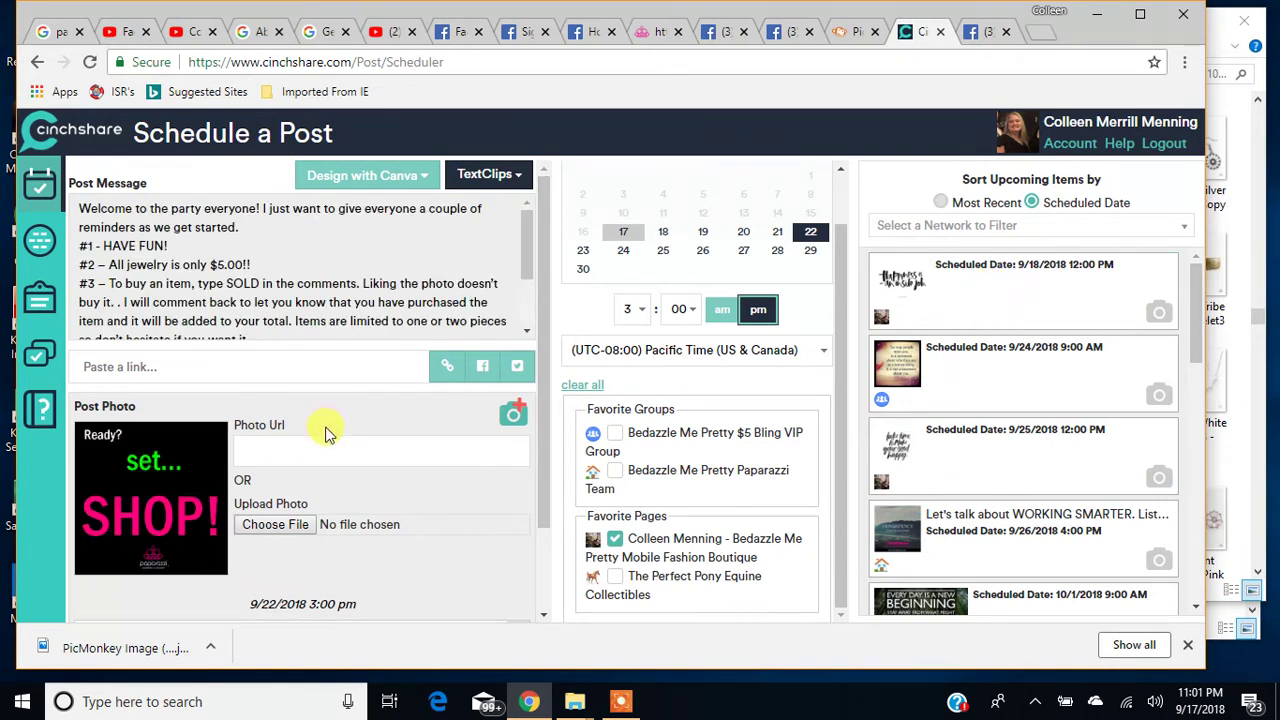
# Add two line breaks after the #5 shipping rule at the end of the post message and review the text
pyautogui.scroll(-5, 133, 258)
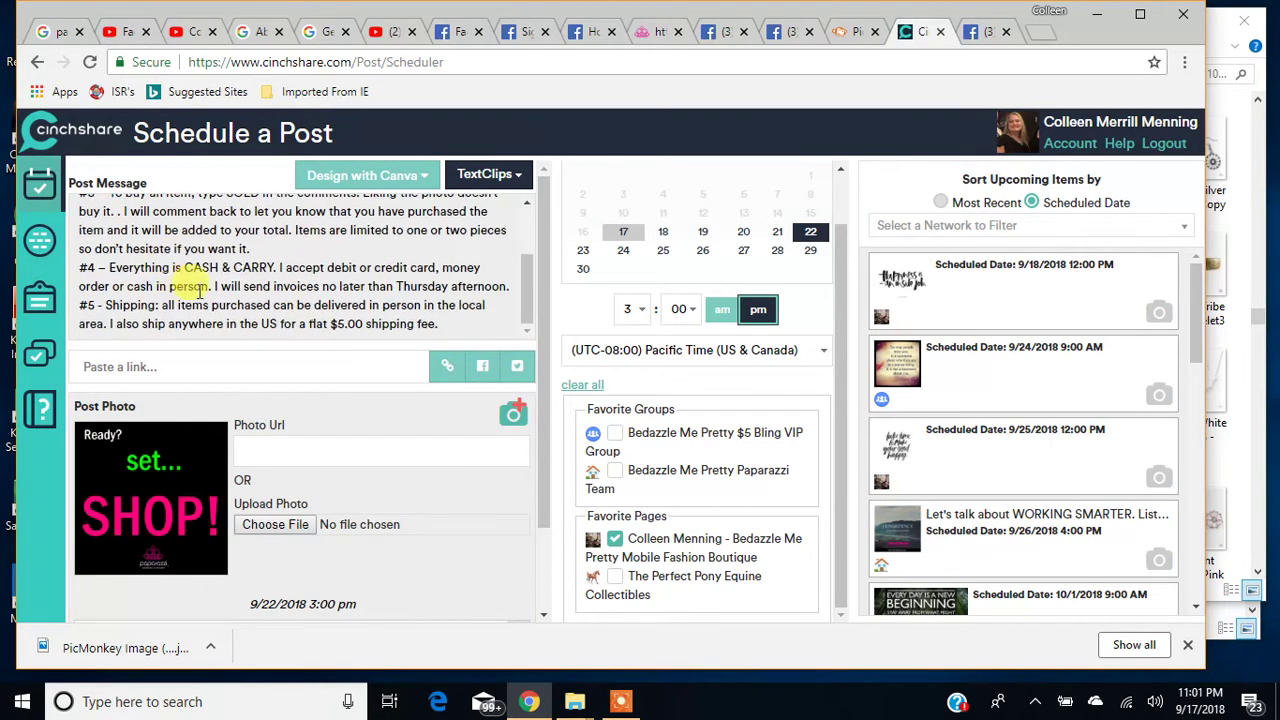
pyautogui.scroll(2, 363, 251)
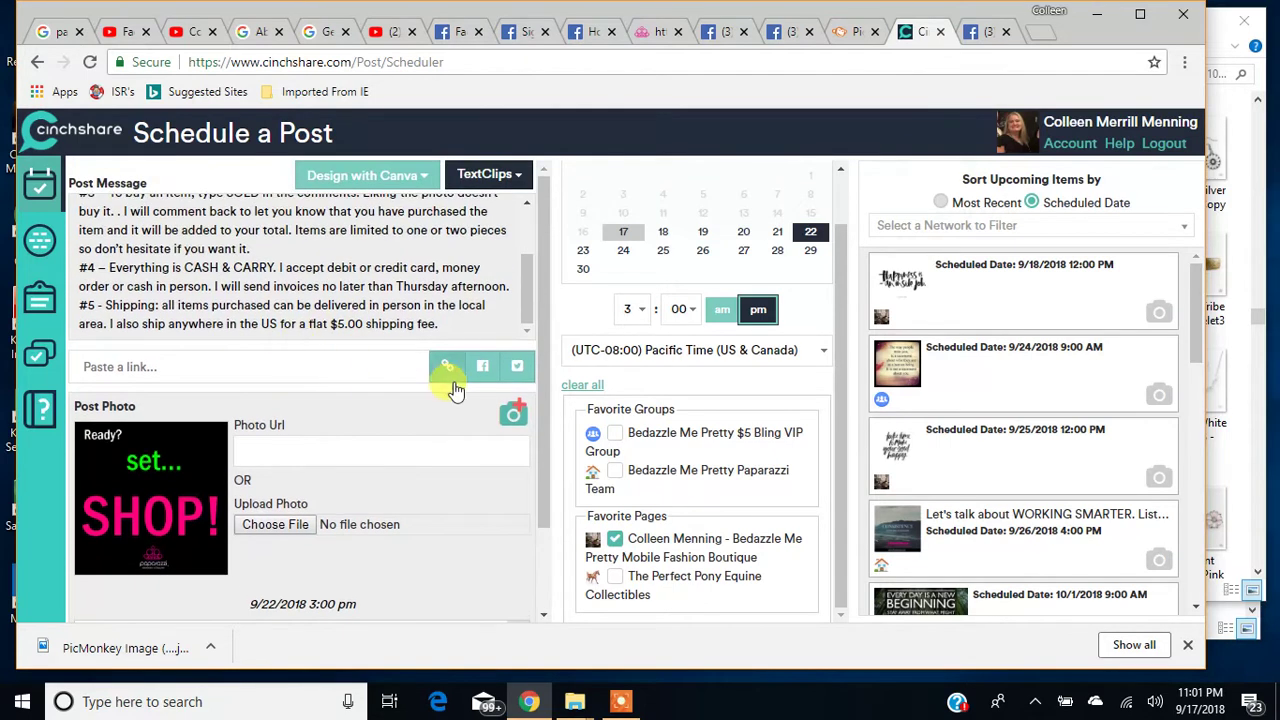
pyautogui.click(458, 329)
pyautogui.press('Return')
pyautogui.press('Return')
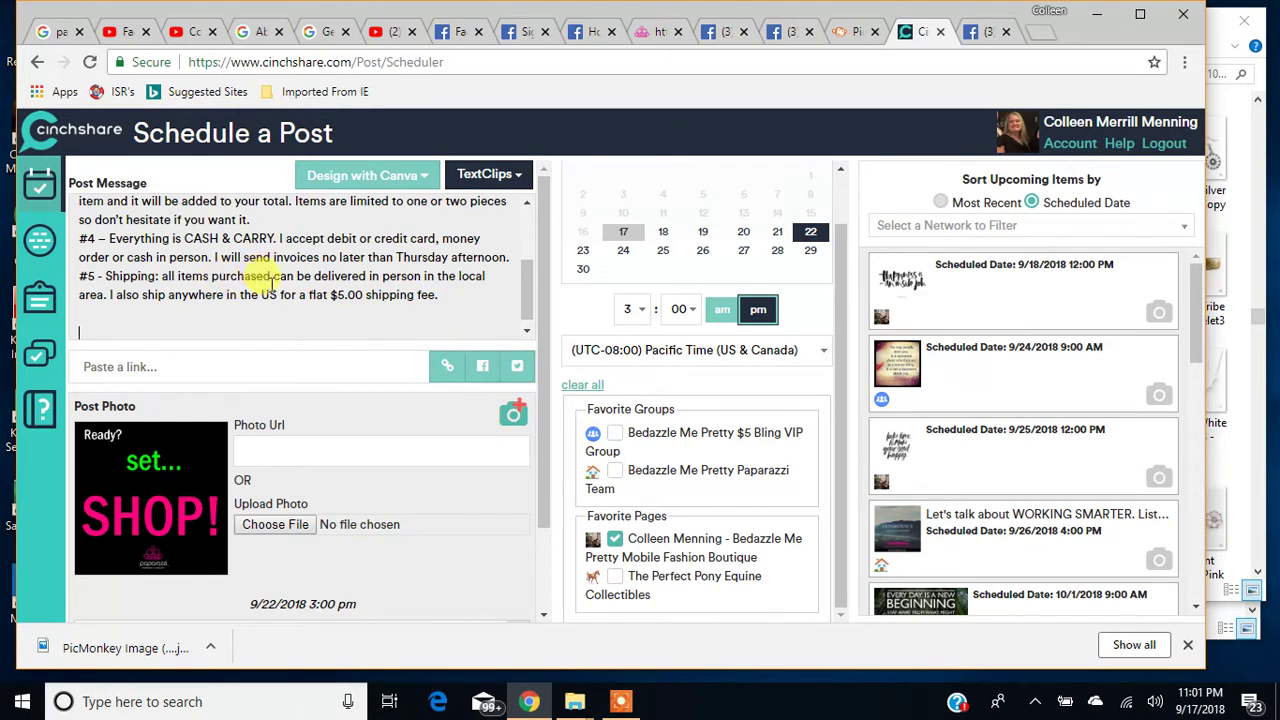
pyautogui.scroll(1, 277, 271)
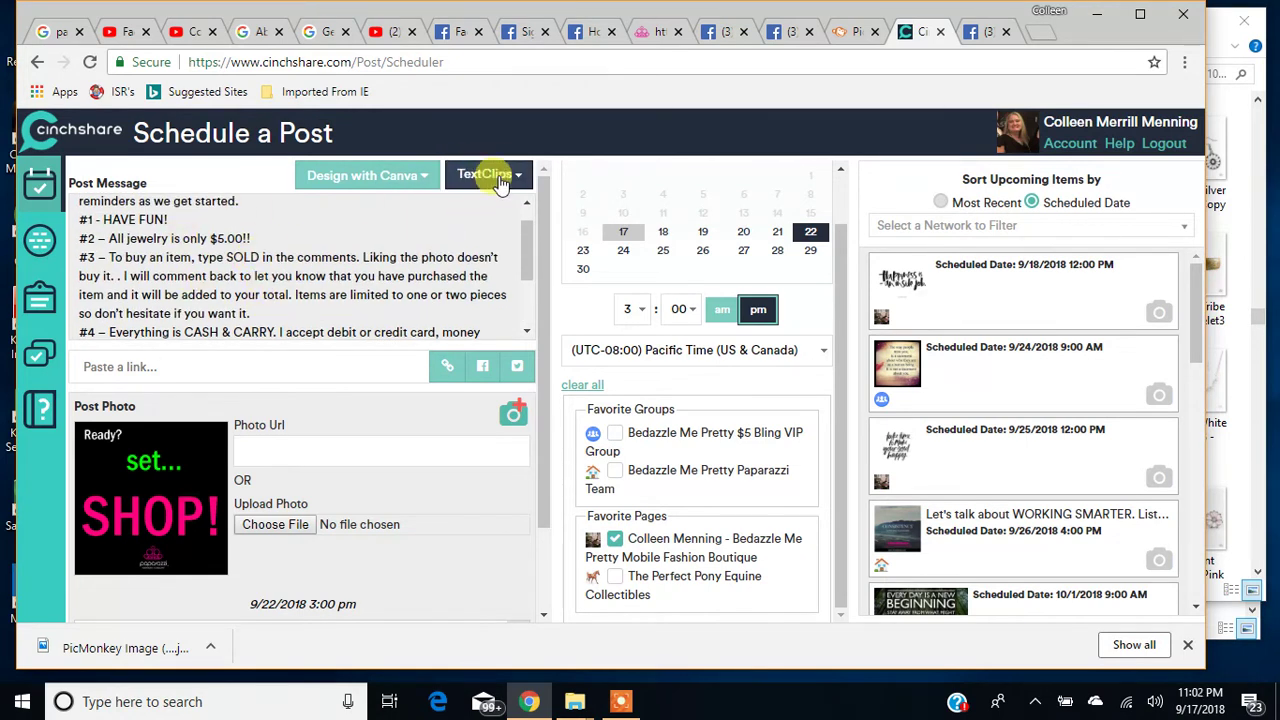
pyautogui.scroll(-1, 180, 240)
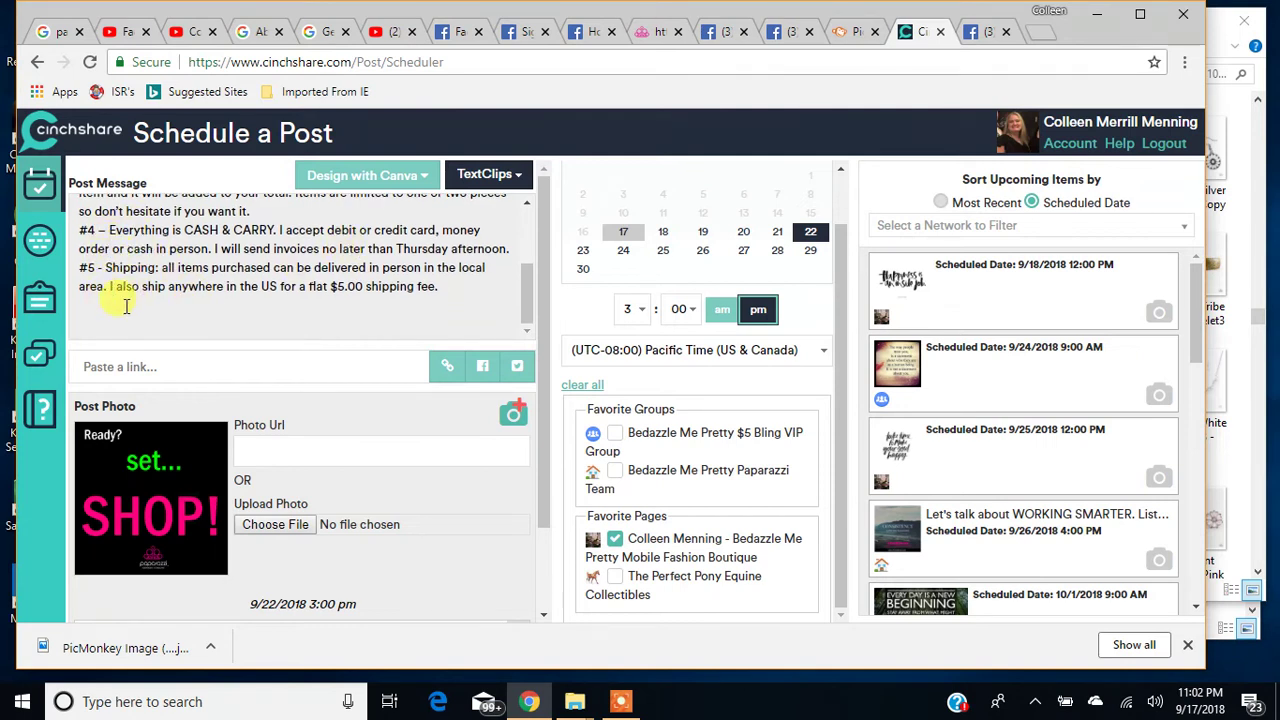
# Review the list of available TextClips and read through the welcome post's message, including the #5 shipping rule
pyautogui.click(493, 176)
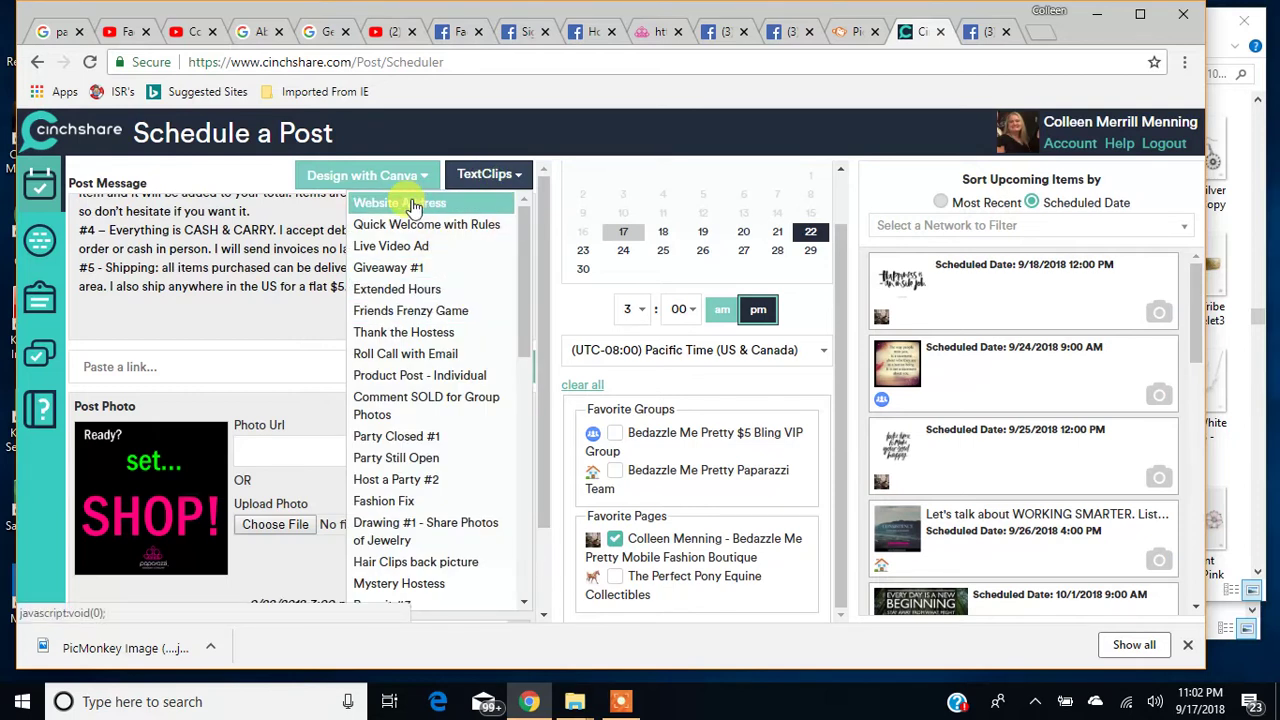
pyautogui.click(480, 290)
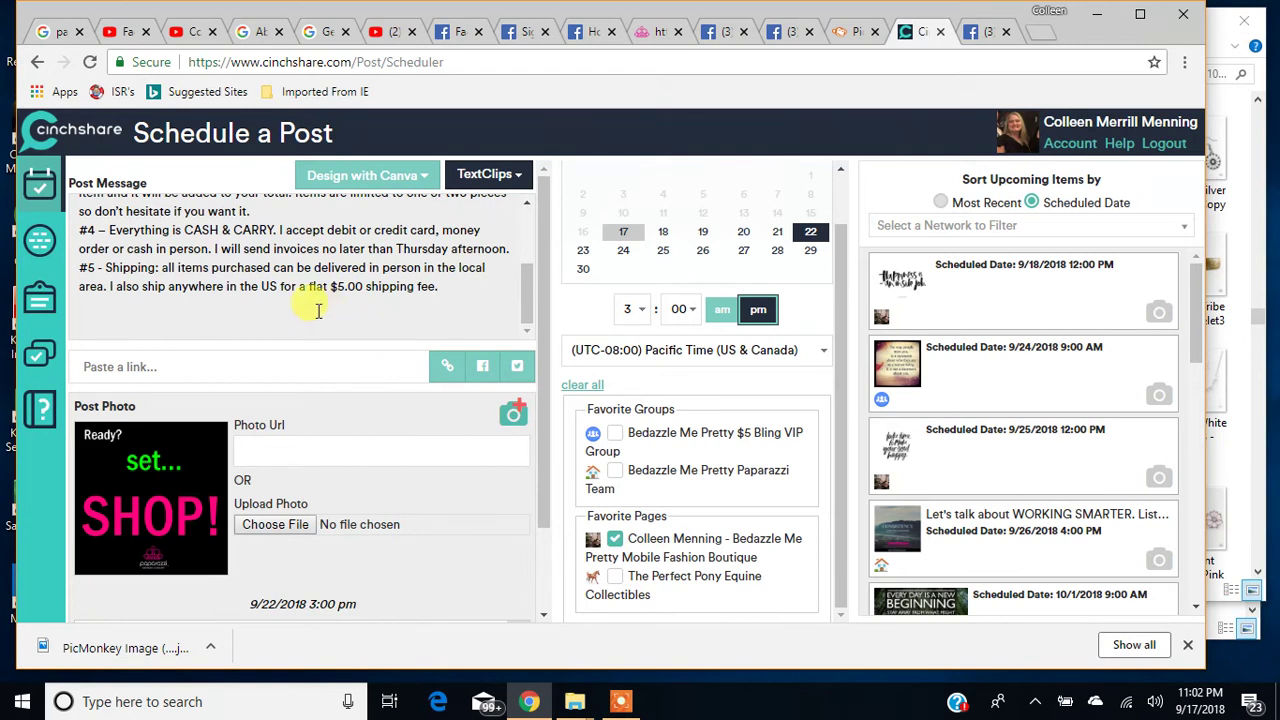
pyautogui.scroll(-2, 407, 264)
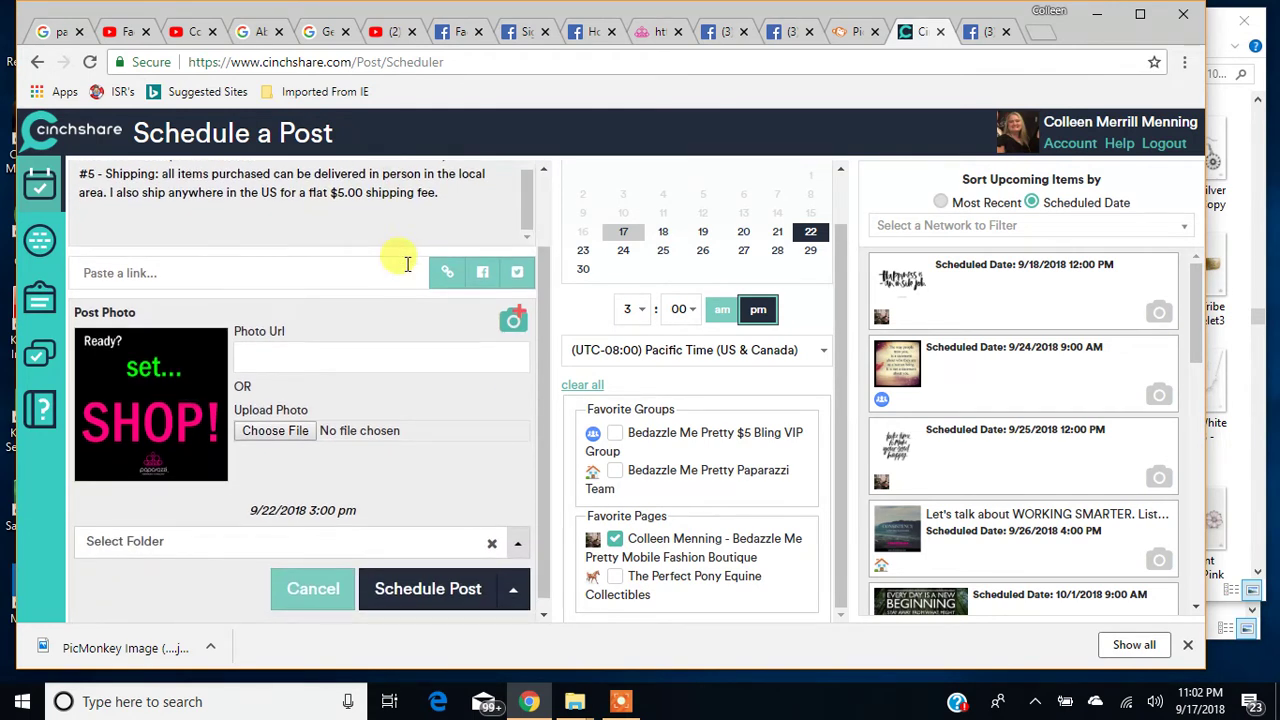
pyautogui.scroll(2, 407, 264)
pyautogui.scroll(3, 271, 286)
pyautogui.scroll(-5, 271, 286)
pyautogui.moveTo(466, 219); pyautogui.dragTo(78, 219)
pyautogui.scroll(5, 286, 294)
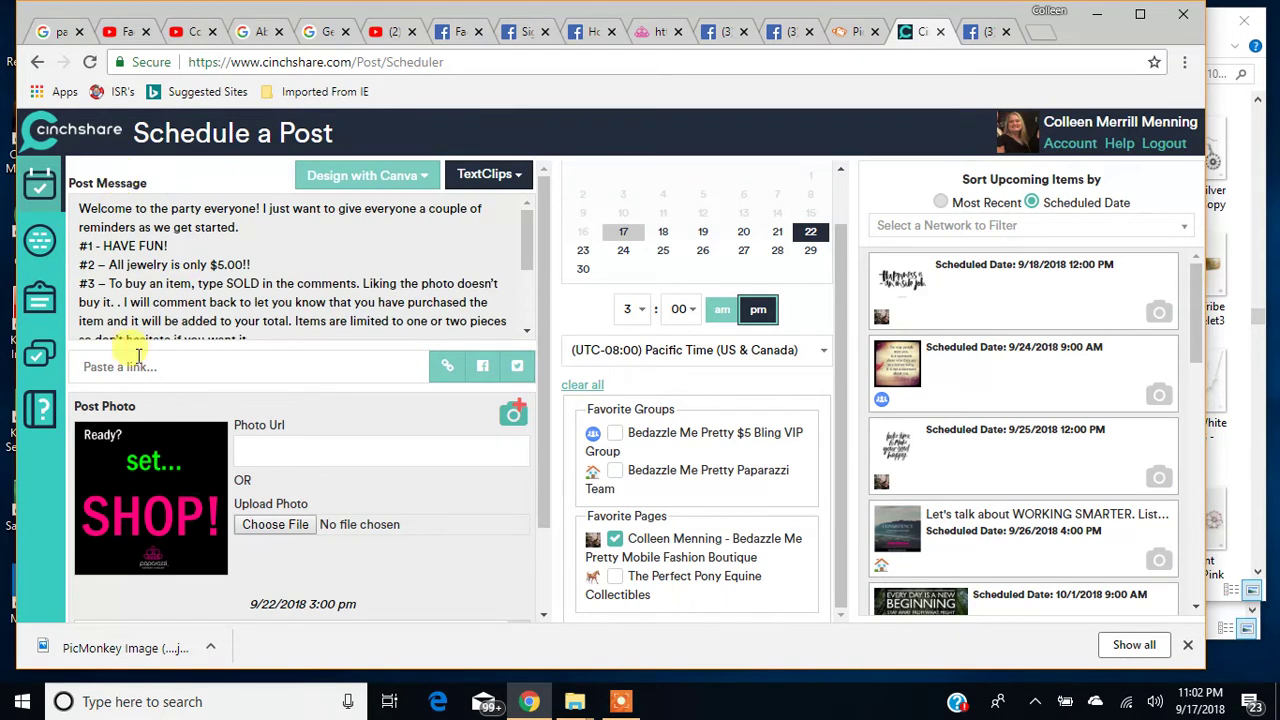
pyautogui.scroll(-2, 486, 430)
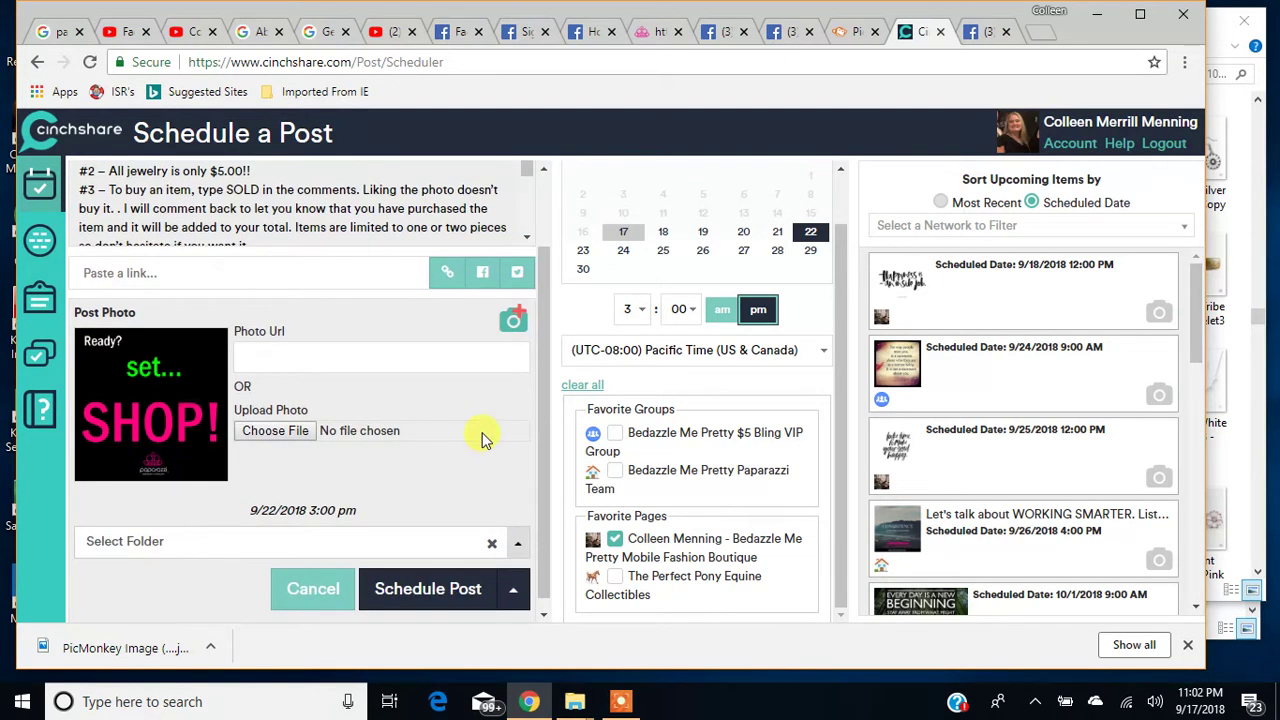
# Assign the Saved folder to the welcome post and schedule it
pyautogui.click(520, 546)
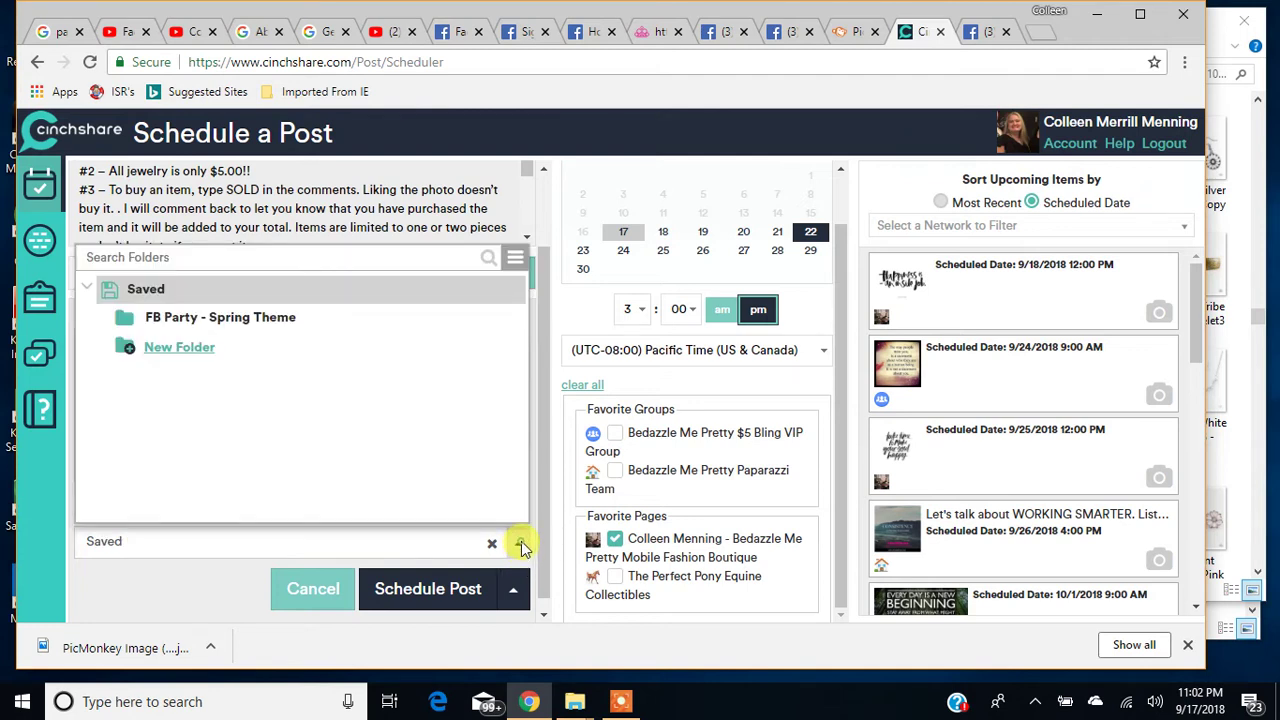
pyautogui.click(520, 546)
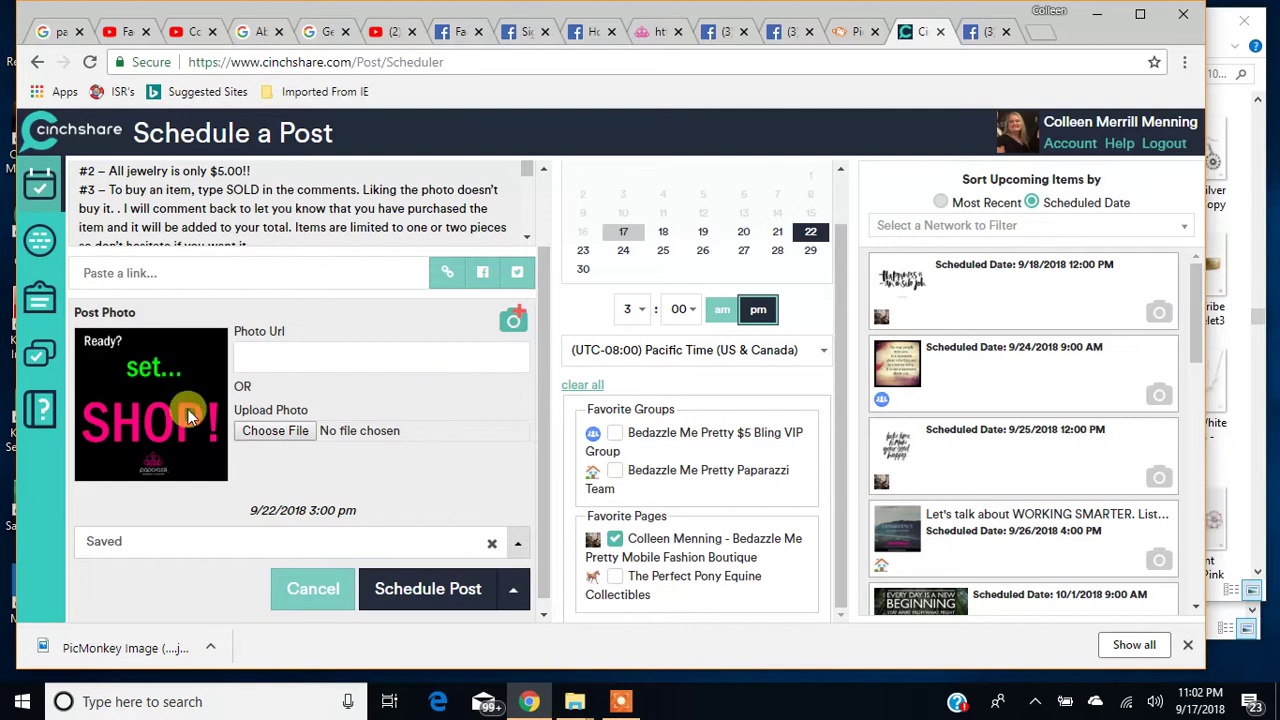
pyautogui.click(519, 546)
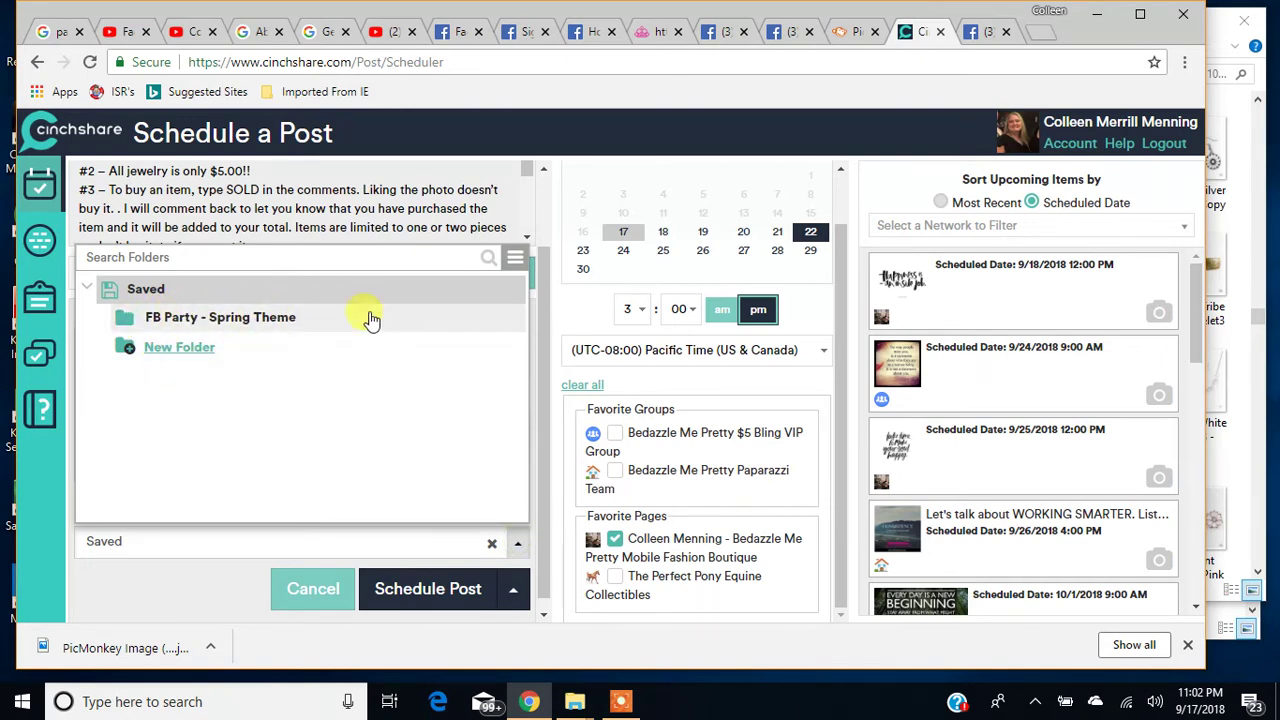
pyautogui.click(312, 213)
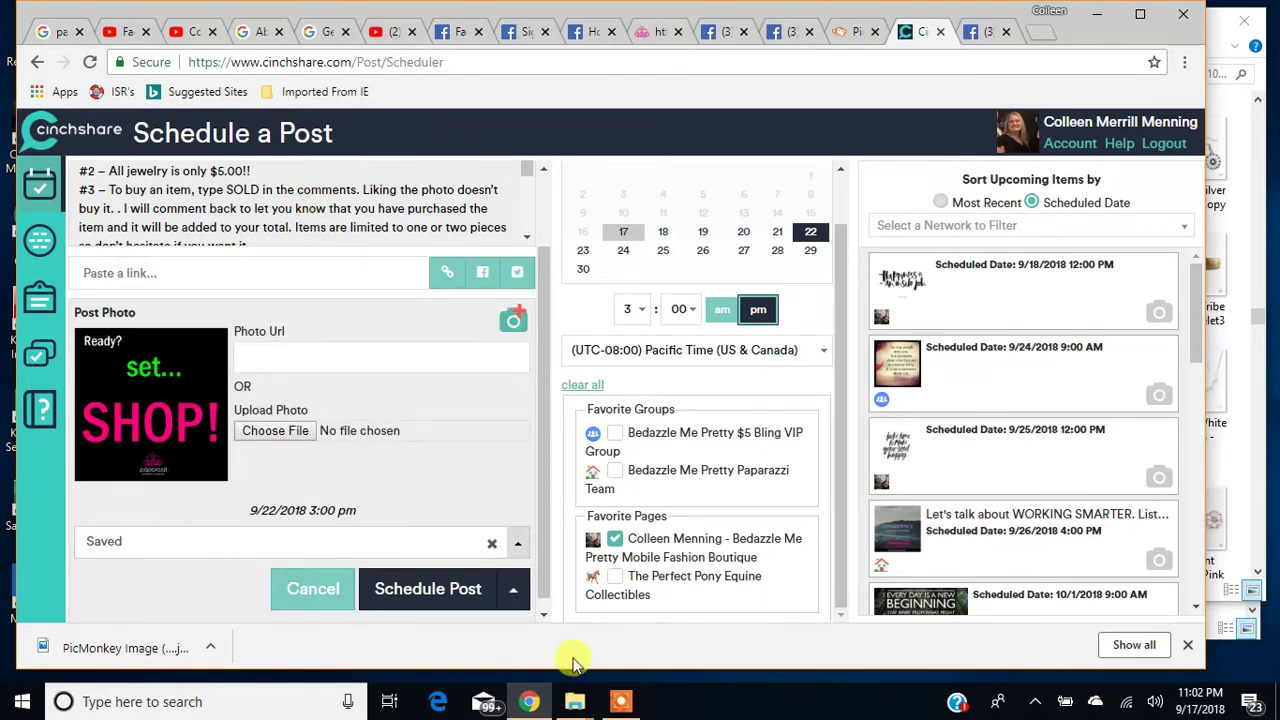
pyautogui.click(425, 590)
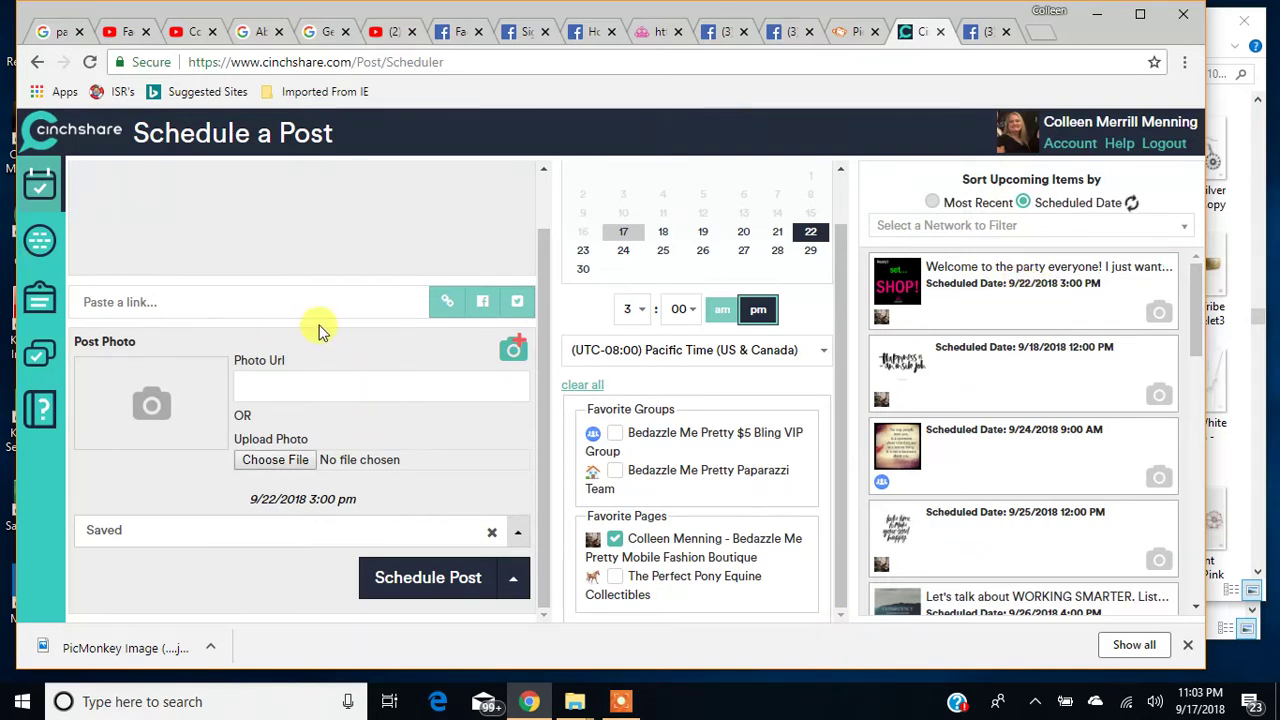
# Delete the upcoming "Welcome to the party everyone!" post scheduled for 9/22/2018 3:00 PM and confirm the deletion
pyautogui.scroll(2, 314, 330)
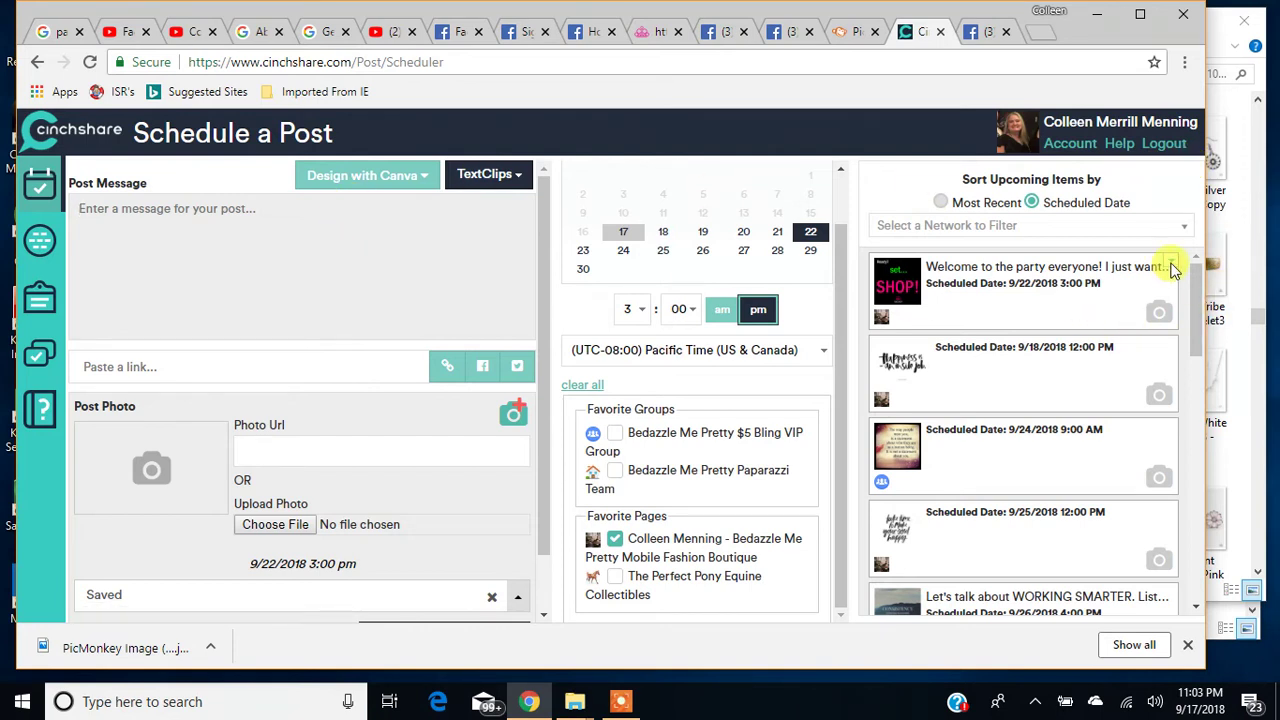
pyautogui.click(1171, 264)
pyautogui.click(1136, 331)
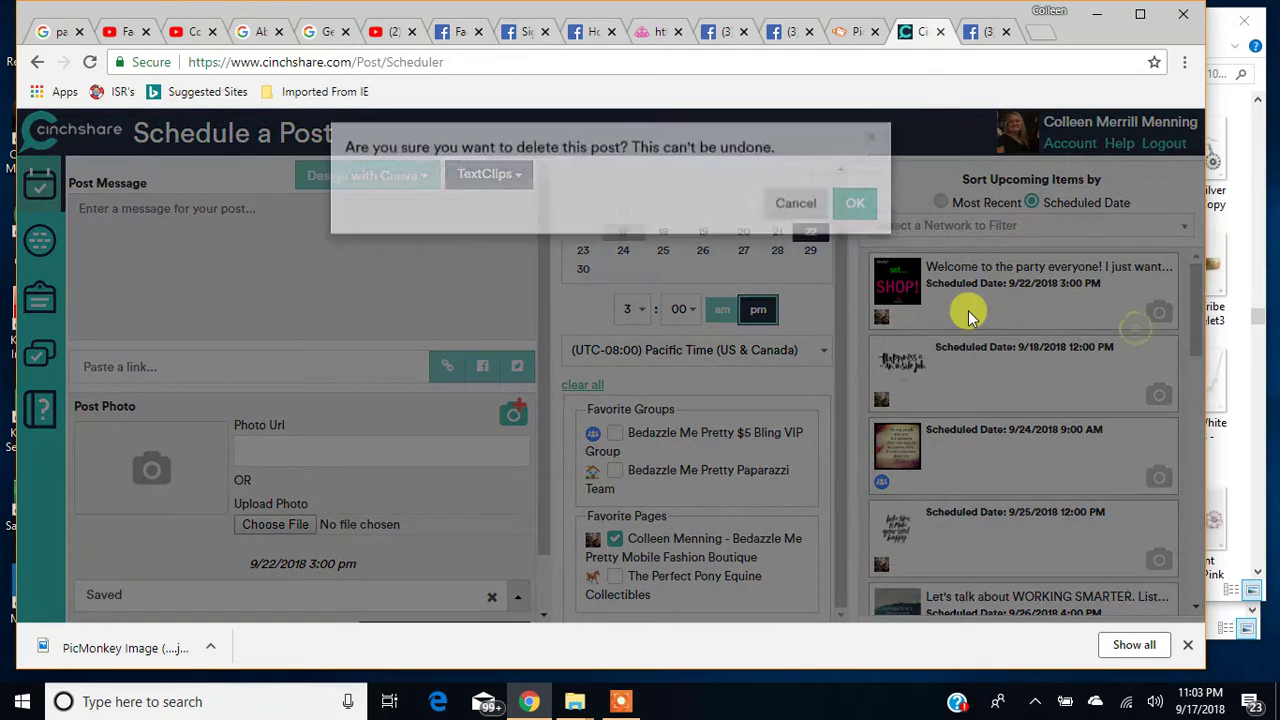
pyautogui.click(856, 213)
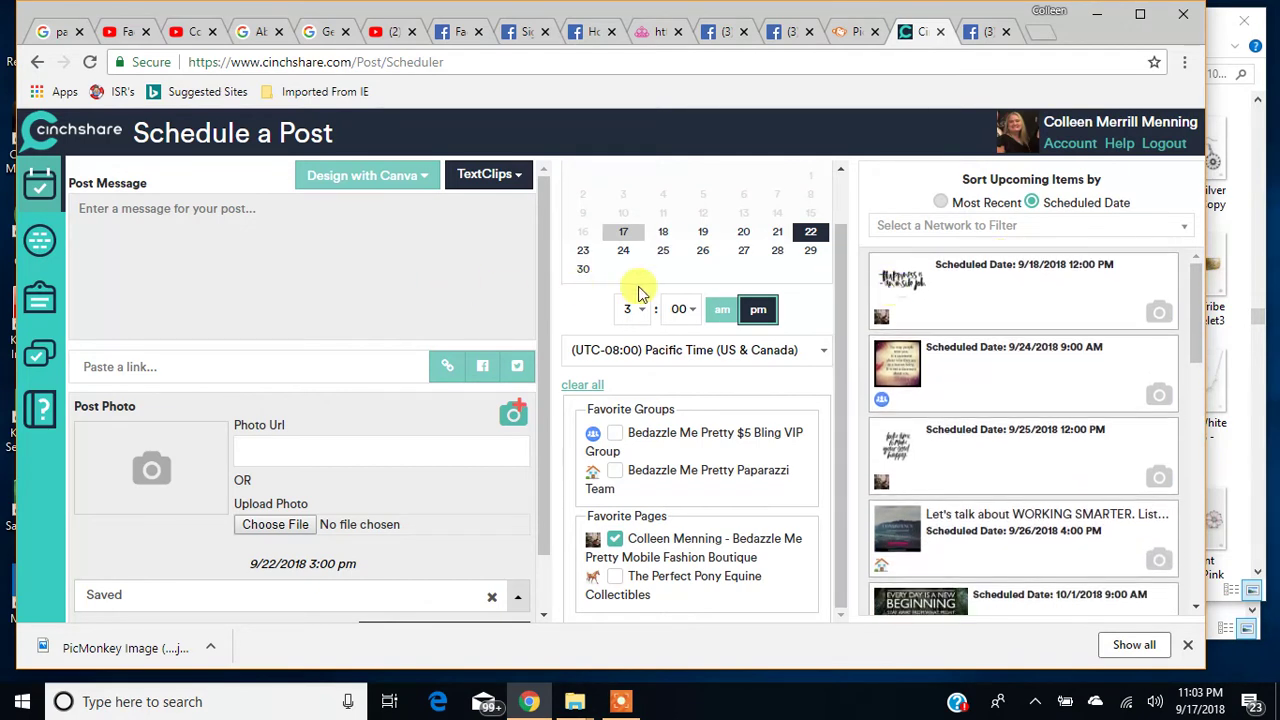
# Narrow the browser window and resize the 10-16-17 ORDERS folder window so both sit side by side
pyautogui.moveTo(1206, 163); pyautogui.dragTo(800, 210)
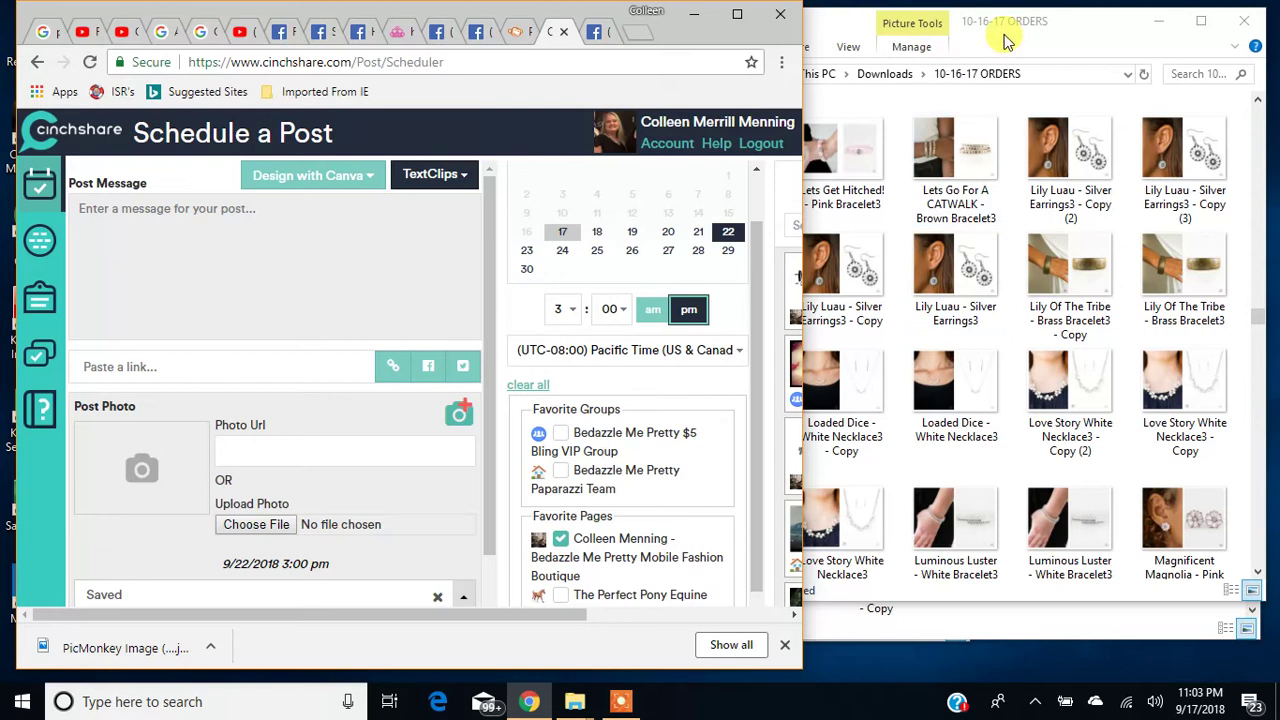
pyautogui.click(958, 310)
pyautogui.moveTo(659, 87); pyautogui.dragTo(805, 124)
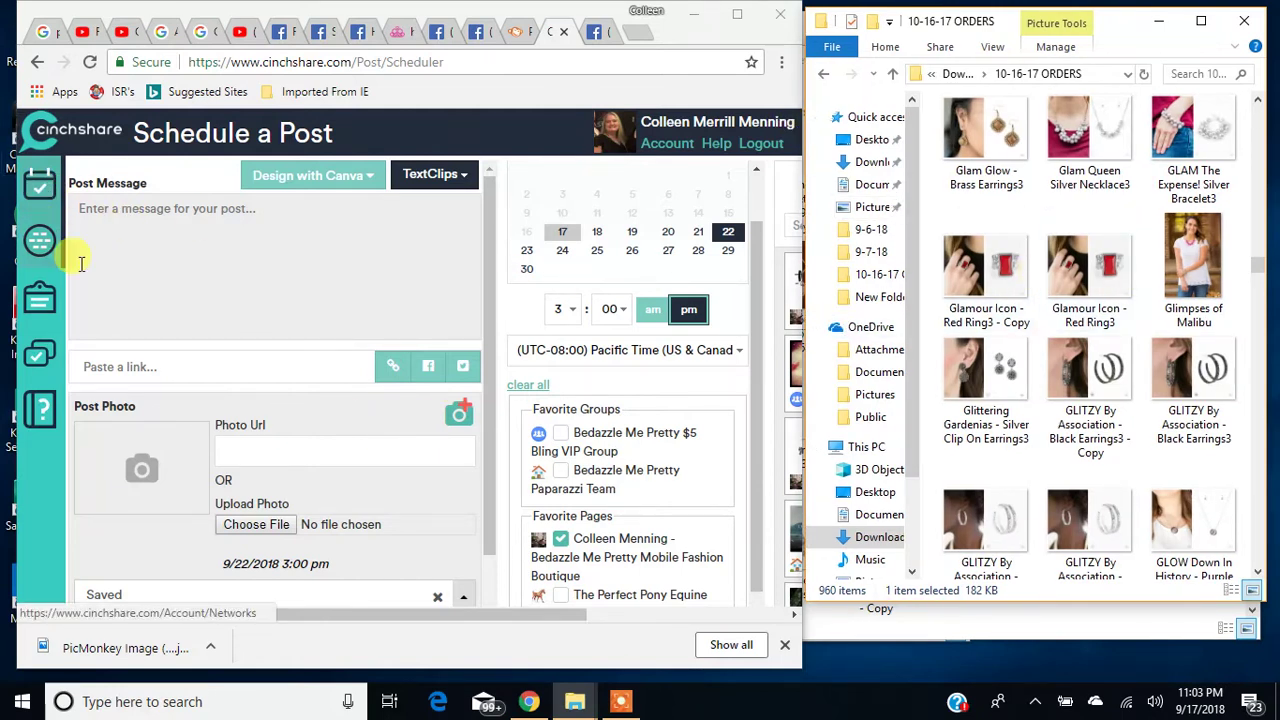
# Insert the "Product Post - Individual" TextClip into the empty post message
pyautogui.click(196, 254)
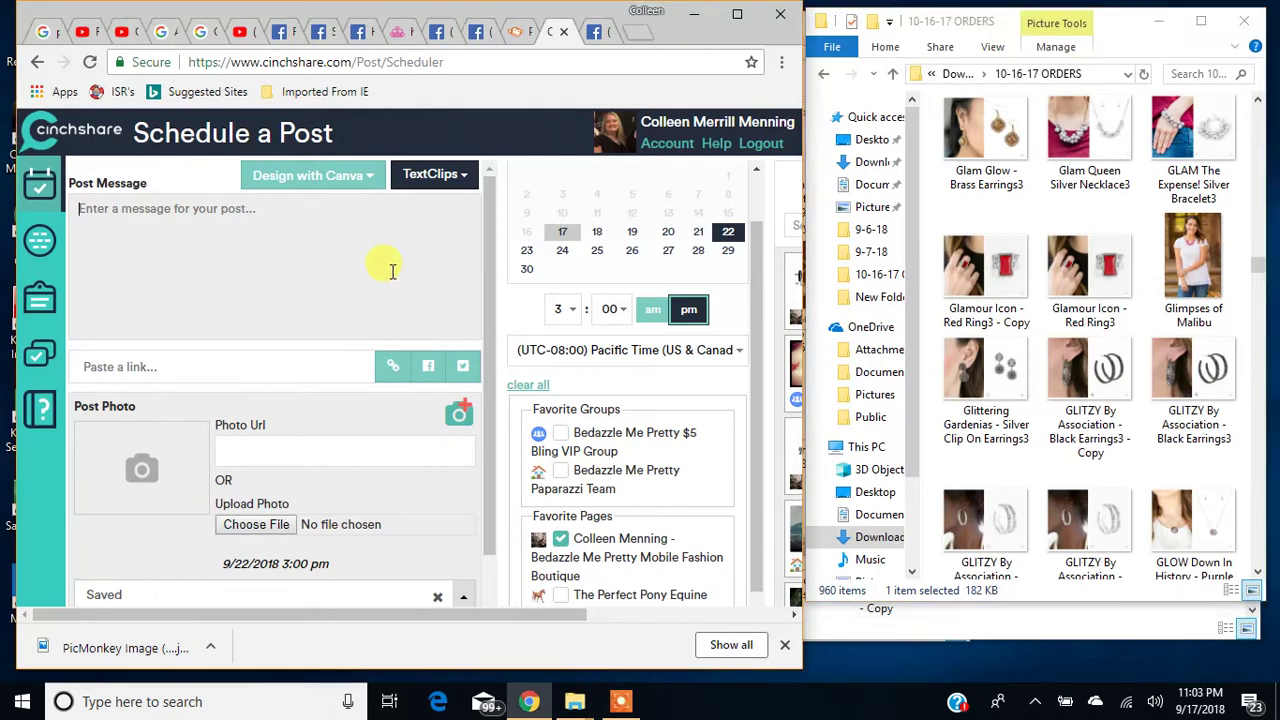
pyautogui.click(432, 178)
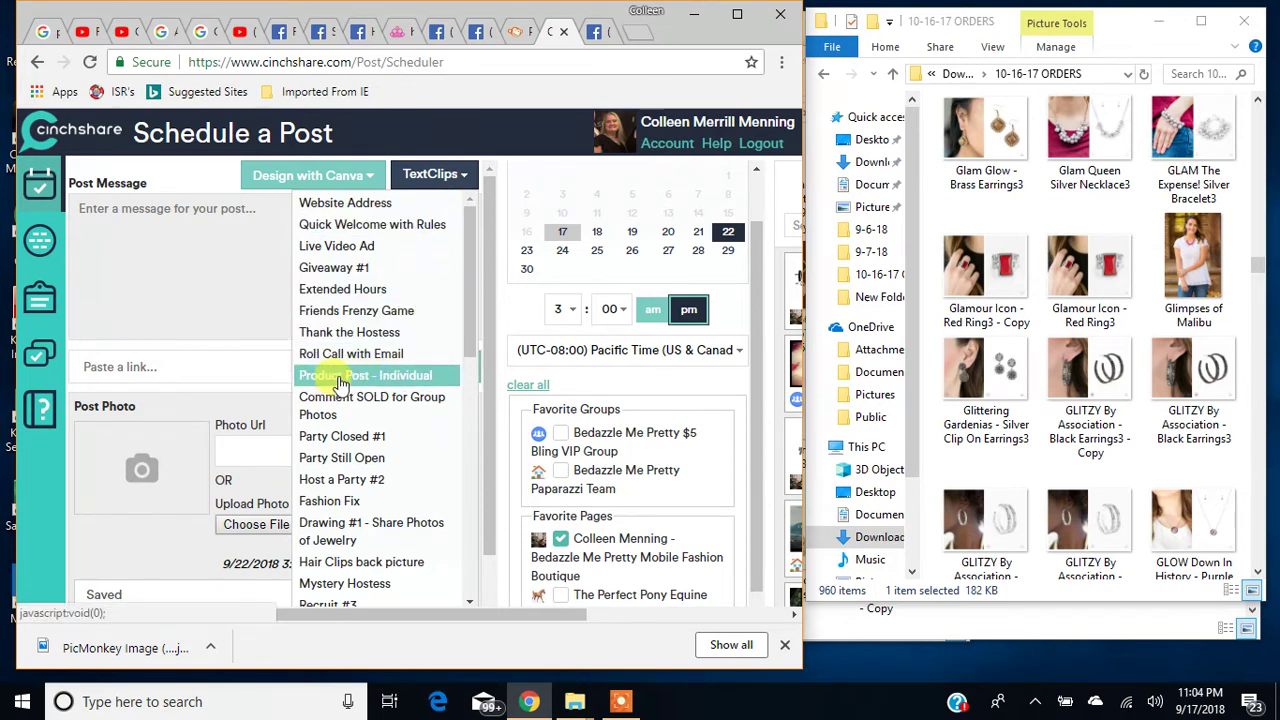
pyautogui.click(424, 376)
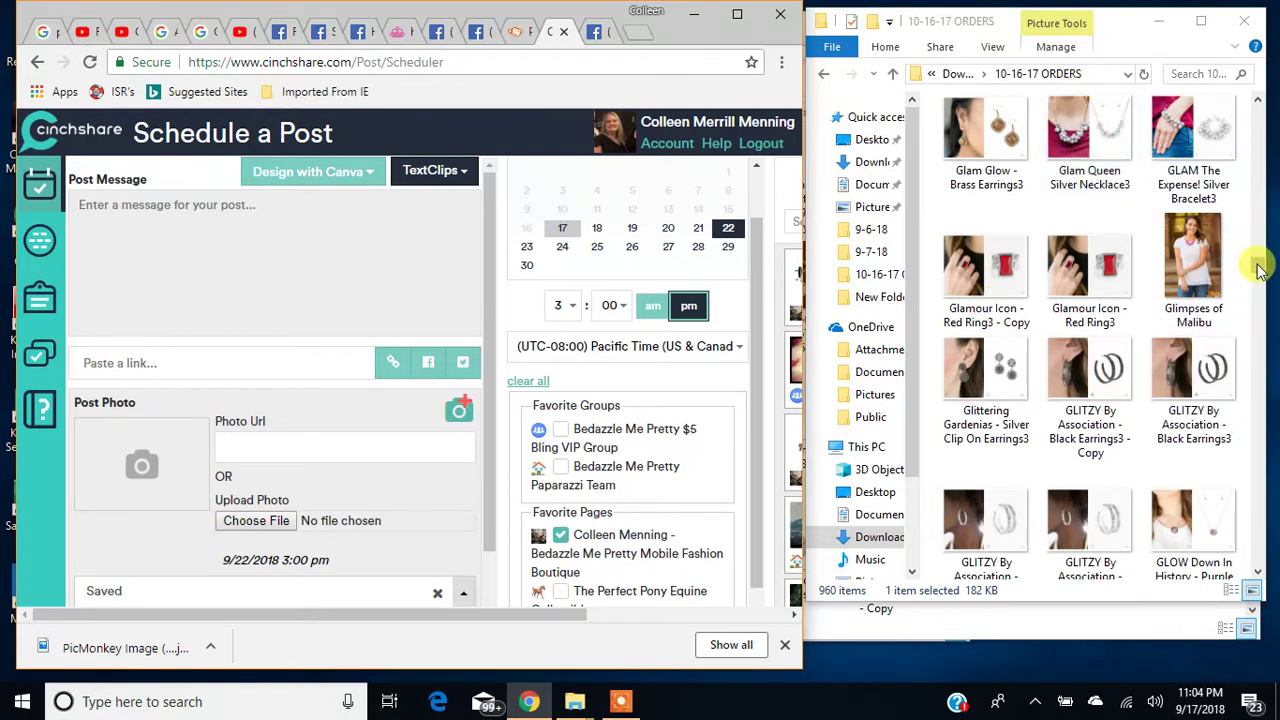
# Copy "Perennial Party - Blue Earrings" from the photo's file name in 10-16-17 ORDERS and paste it at the start of the post message
pyautogui.moveTo(1258, 270); pyautogui.dragTo(1258, 357)
pyautogui.scroll(-5, 1145, 421)
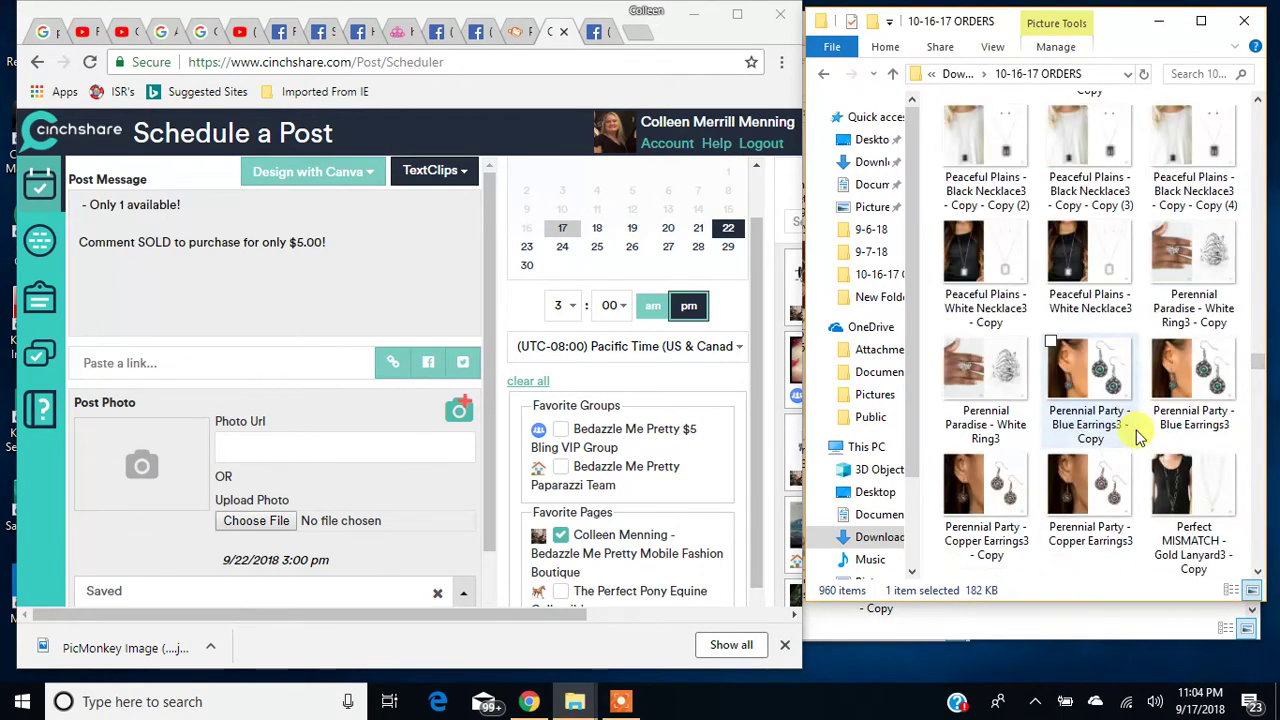
pyautogui.scroll(3, 1150, 400)
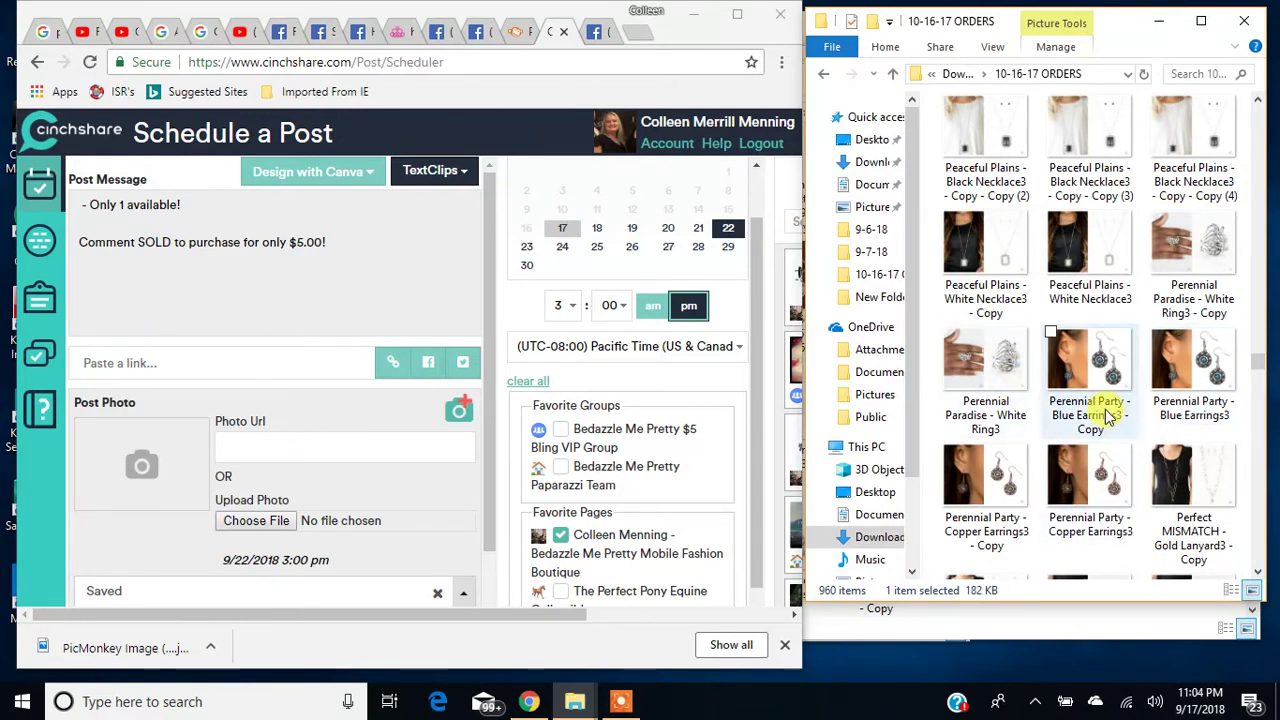
pyautogui.click(1080, 378)
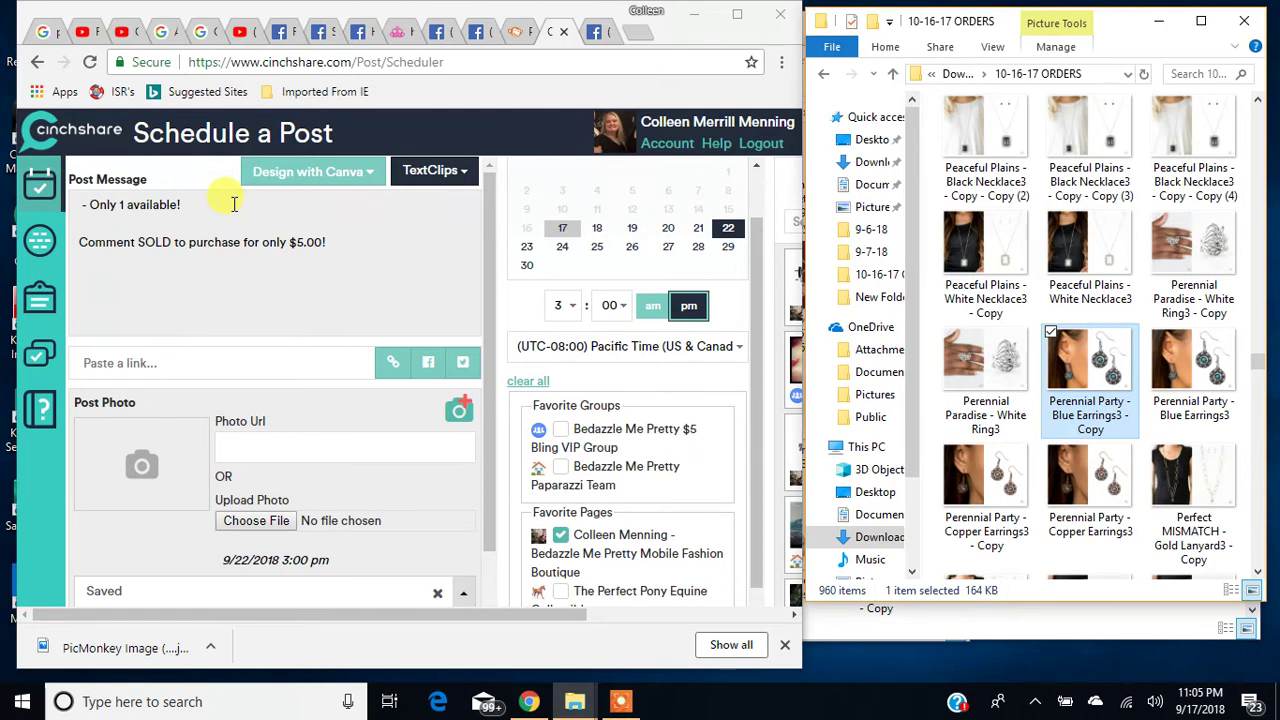
pyautogui.click(1104, 425)
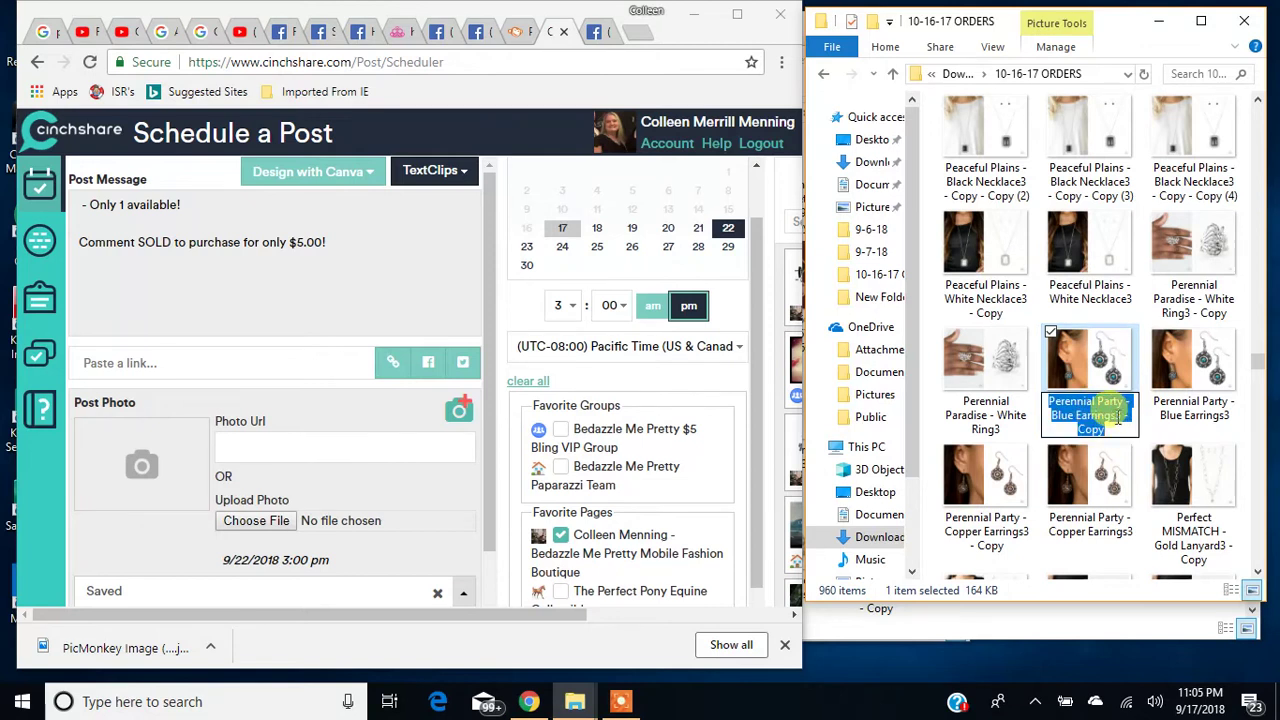
pyautogui.click(1100, 365)
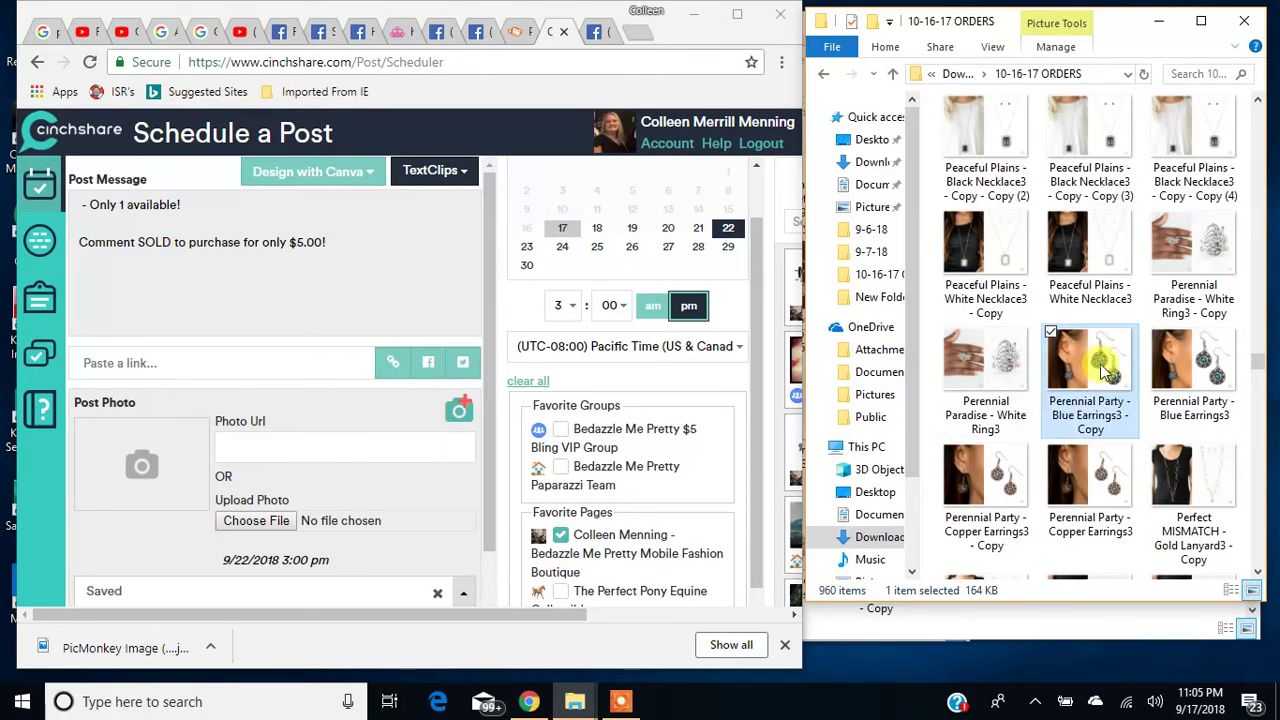
pyautogui.click(84, 205)
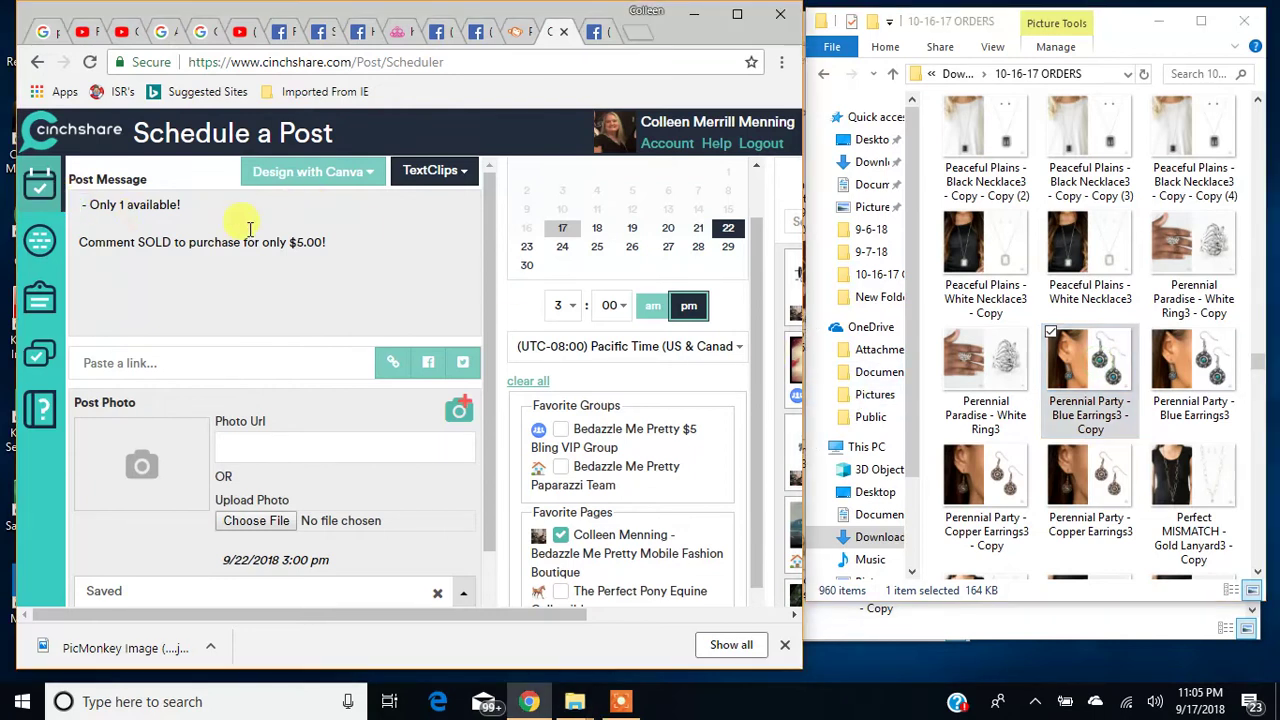
pyautogui.hotkey('ctrl', 'v')
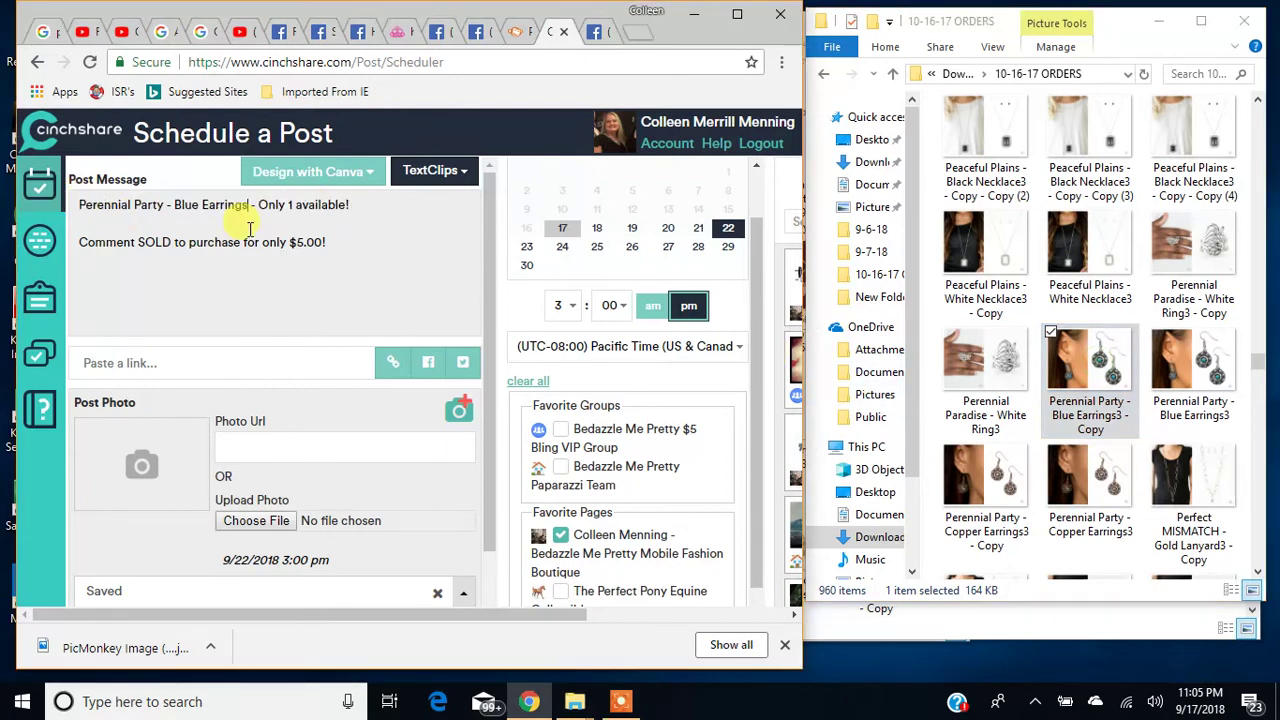
# Change the message's availability to "Only 2 available!" and review the finished product text
pyautogui.doubleClick(295, 203)
pyautogui.write('2')
pyautogui.moveTo(330, 242); pyautogui.dragTo(57, 205)
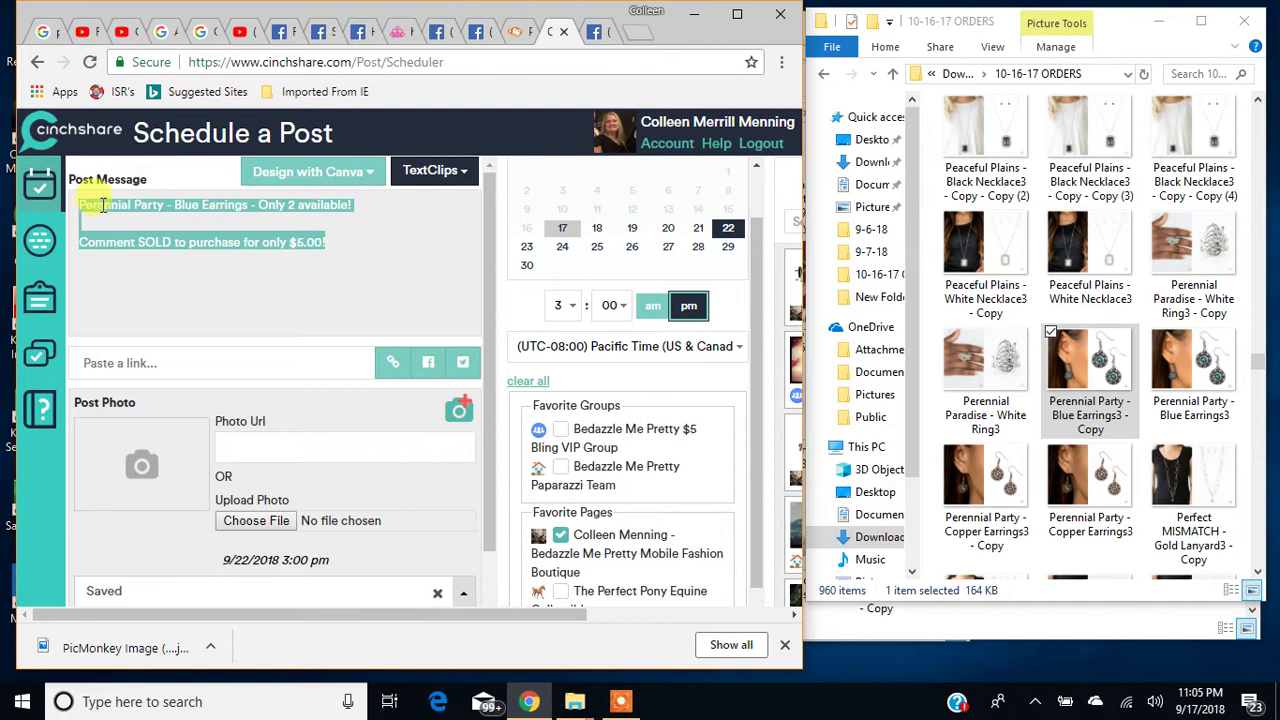
pyautogui.click(354, 238)
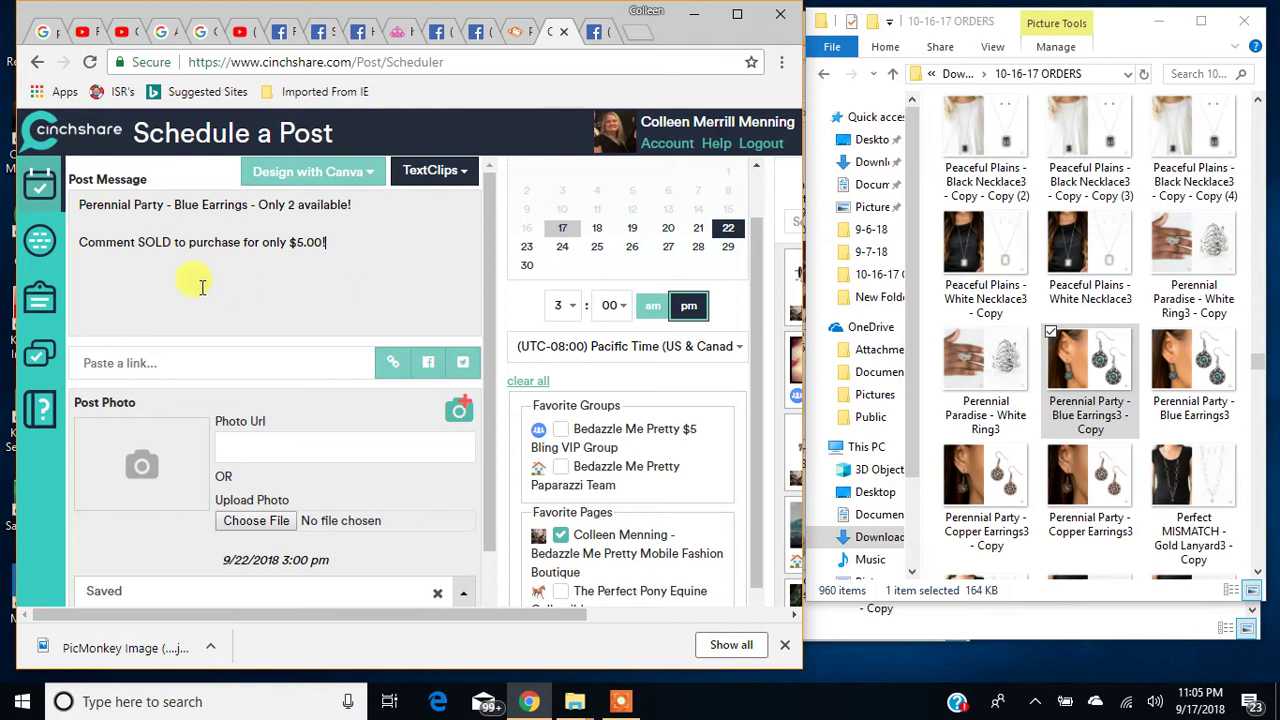
pyautogui.moveTo(250, 205); pyautogui.dragTo(334, 245)
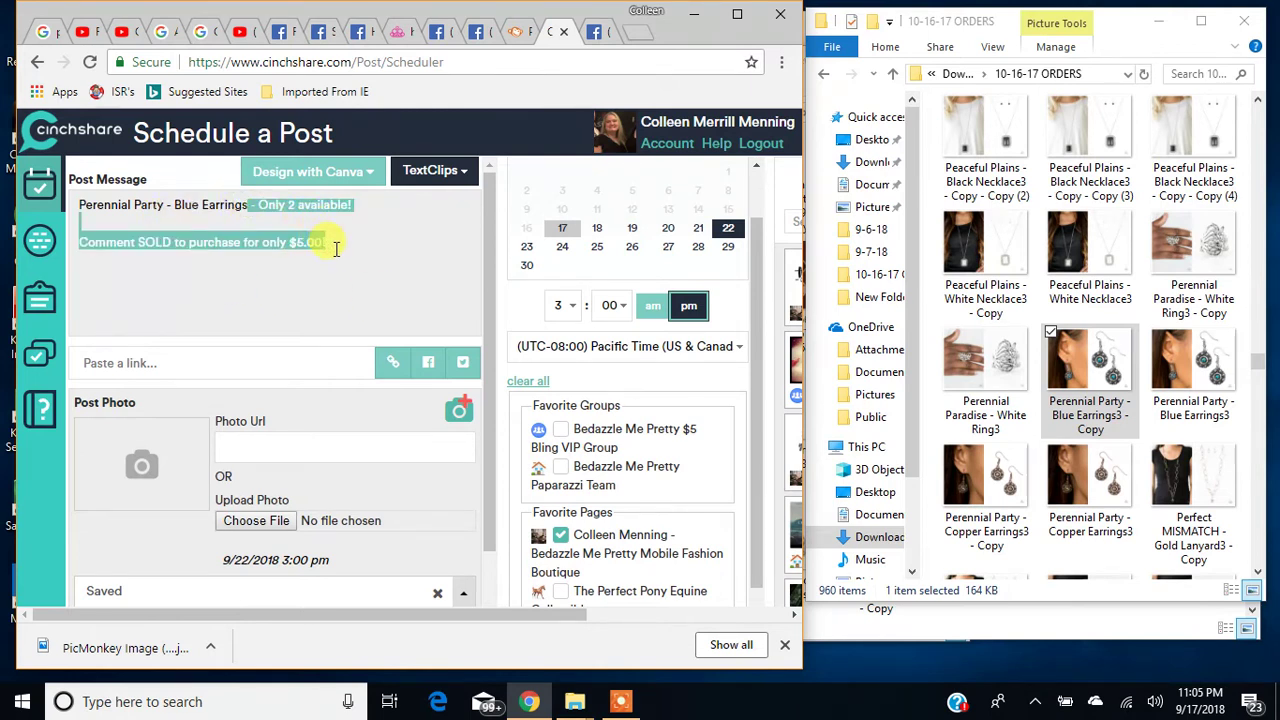
pyautogui.click(357, 245)
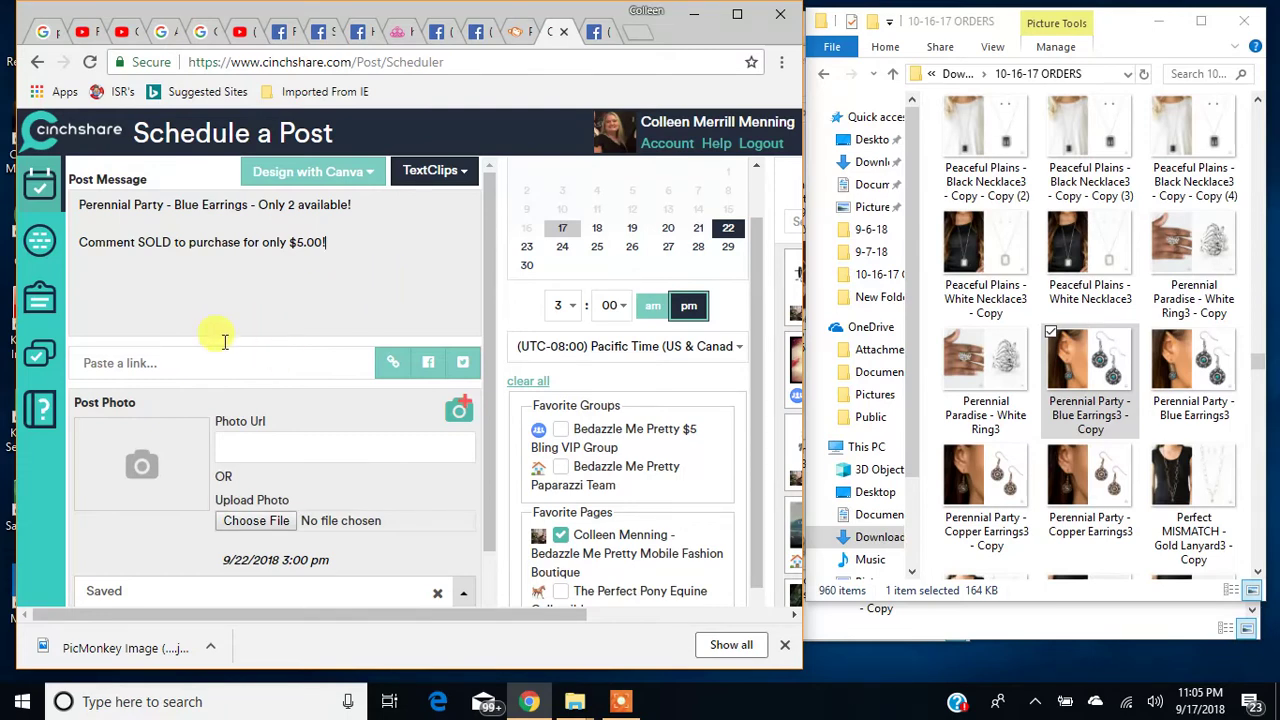
# Attach the photo "Perennial Party - Blue Earrings3 - Copy" from Downloads > 10-16-17 ORDERS to the post
pyautogui.click(256, 522)
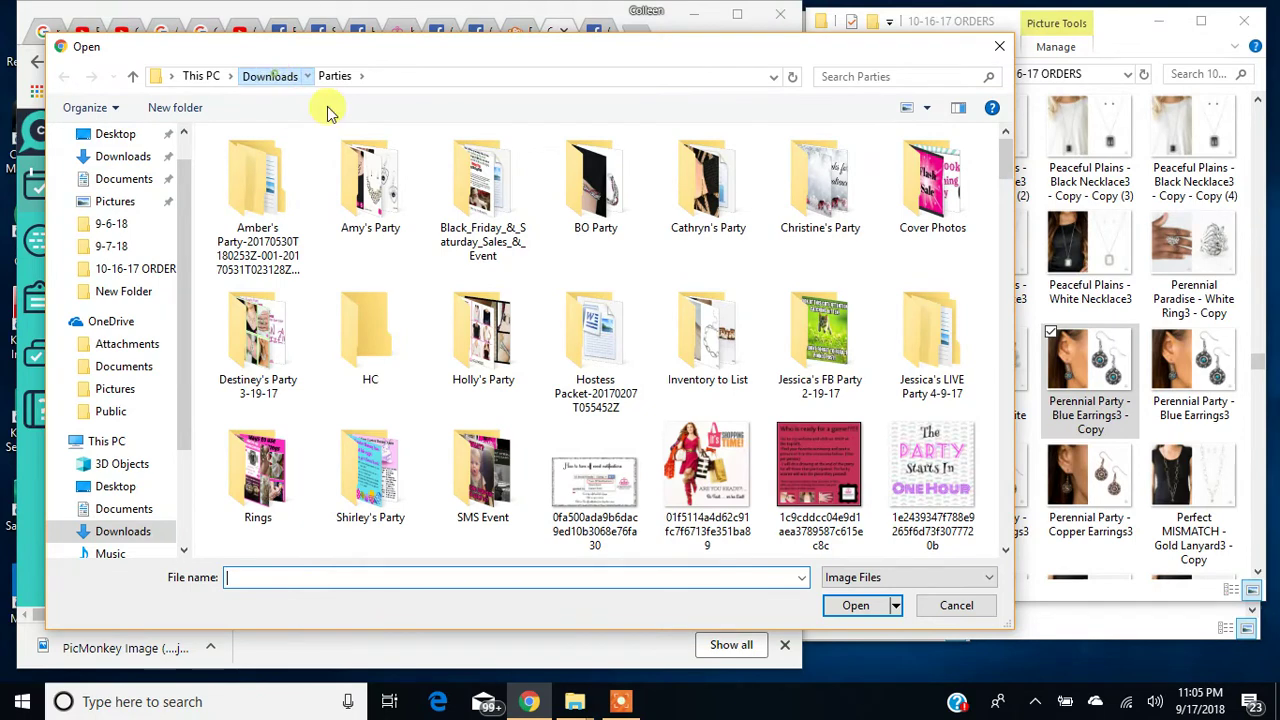
pyautogui.click(270, 76)
pyautogui.scroll(10, 560, 330)
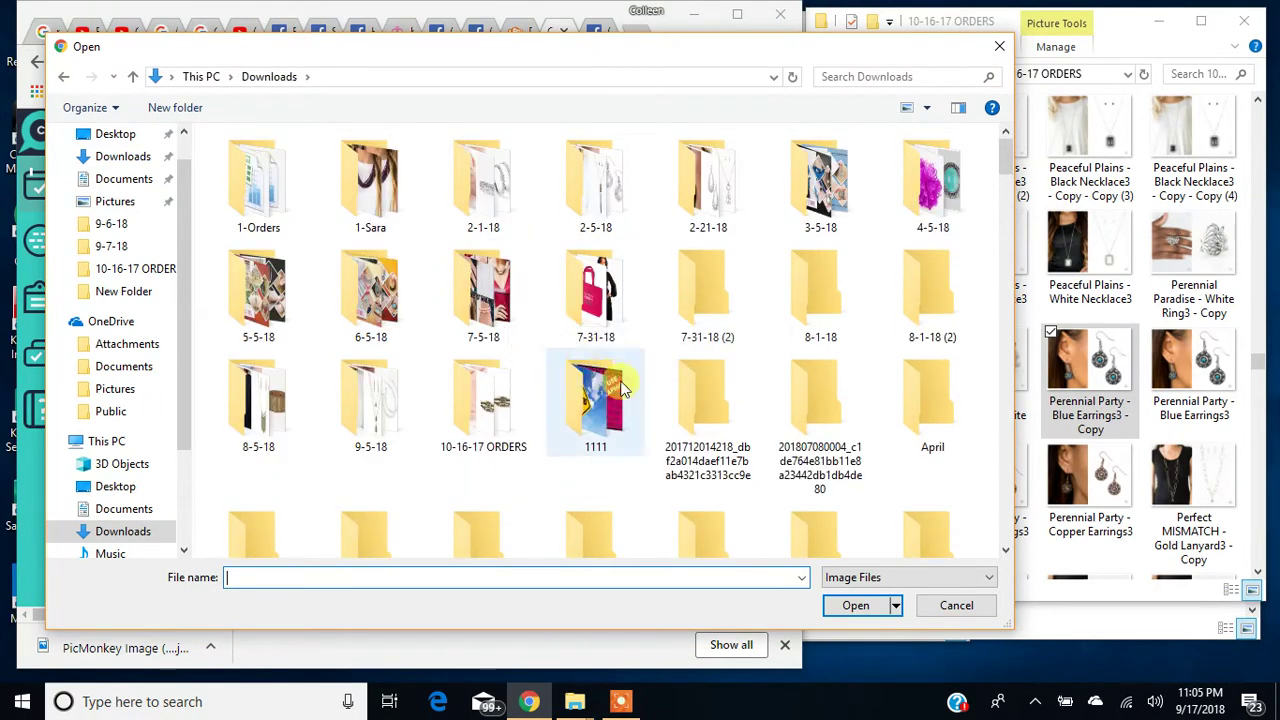
pyautogui.doubleClick(475, 395)
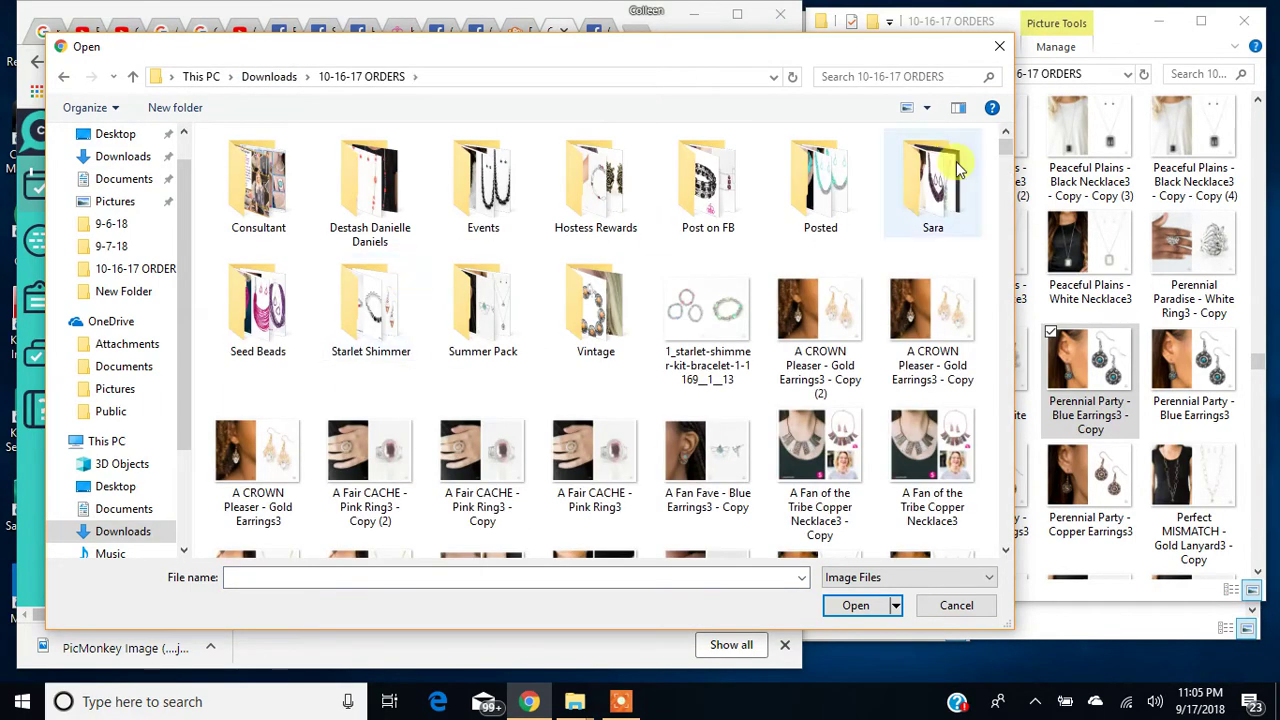
pyautogui.moveTo(1004, 143); pyautogui.dragTo(1008, 375)
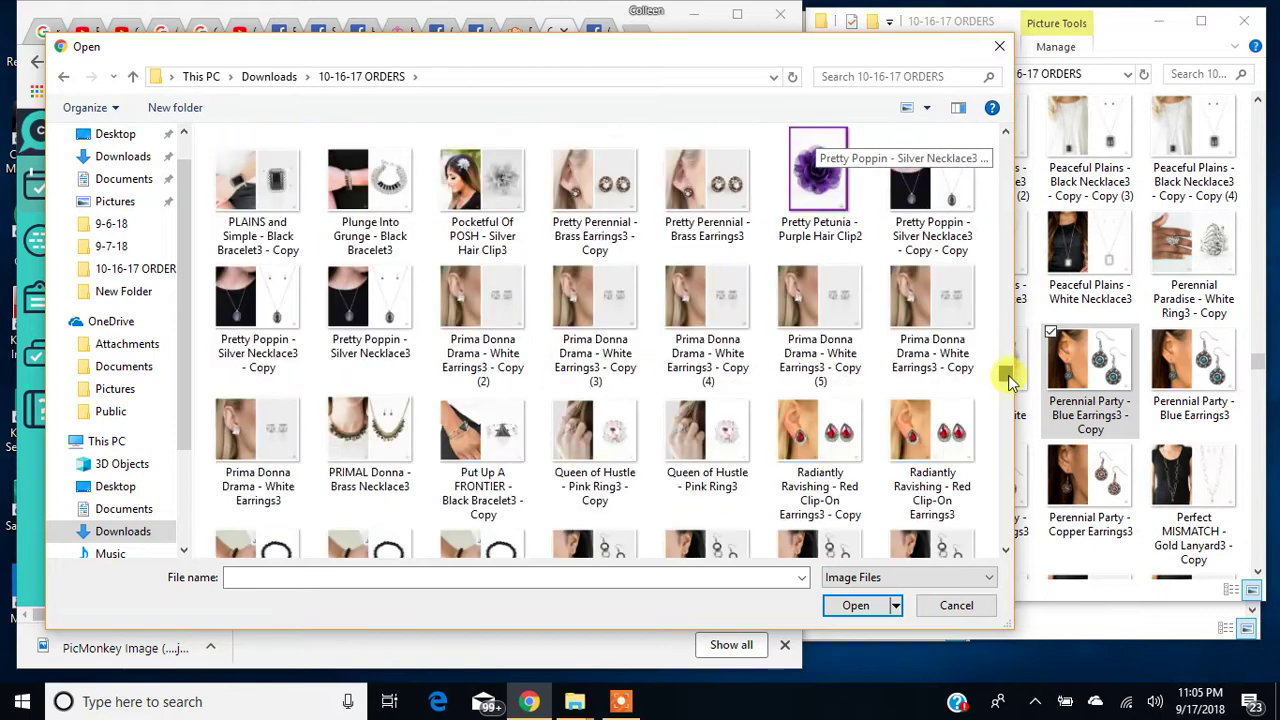
pyautogui.scroll(2, 640, 274)
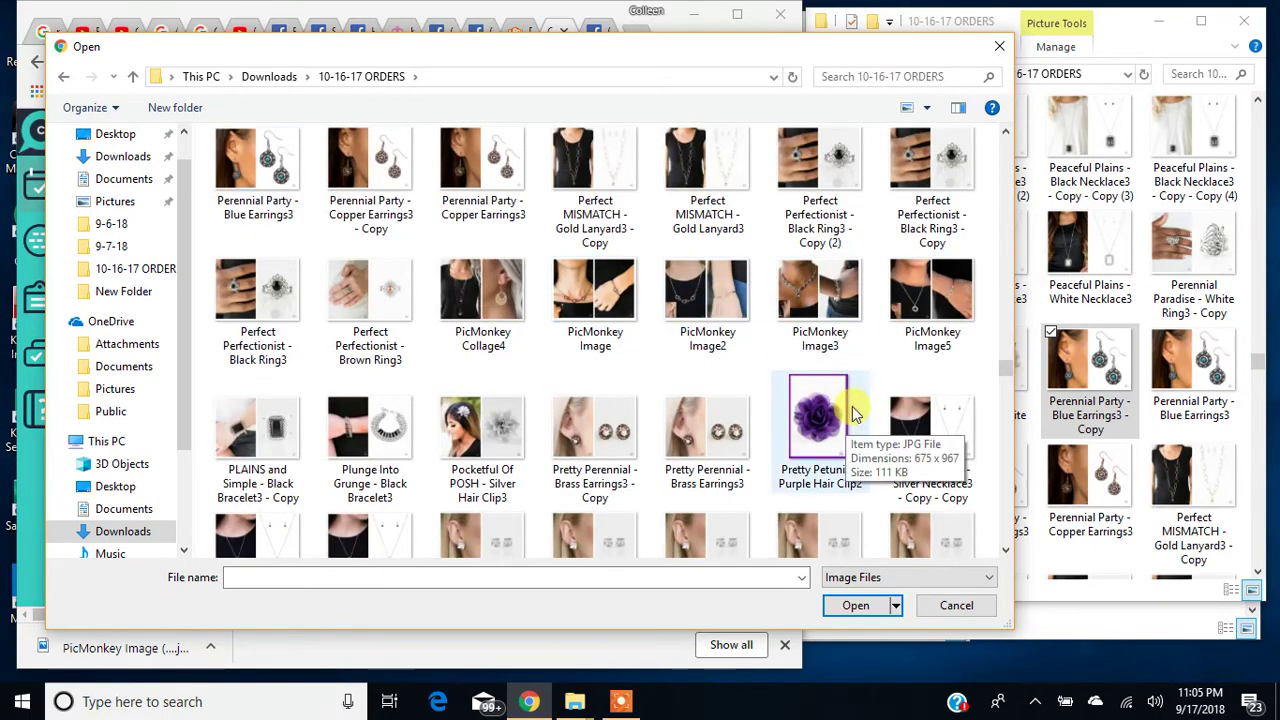
pyautogui.scroll(2, 690, 323)
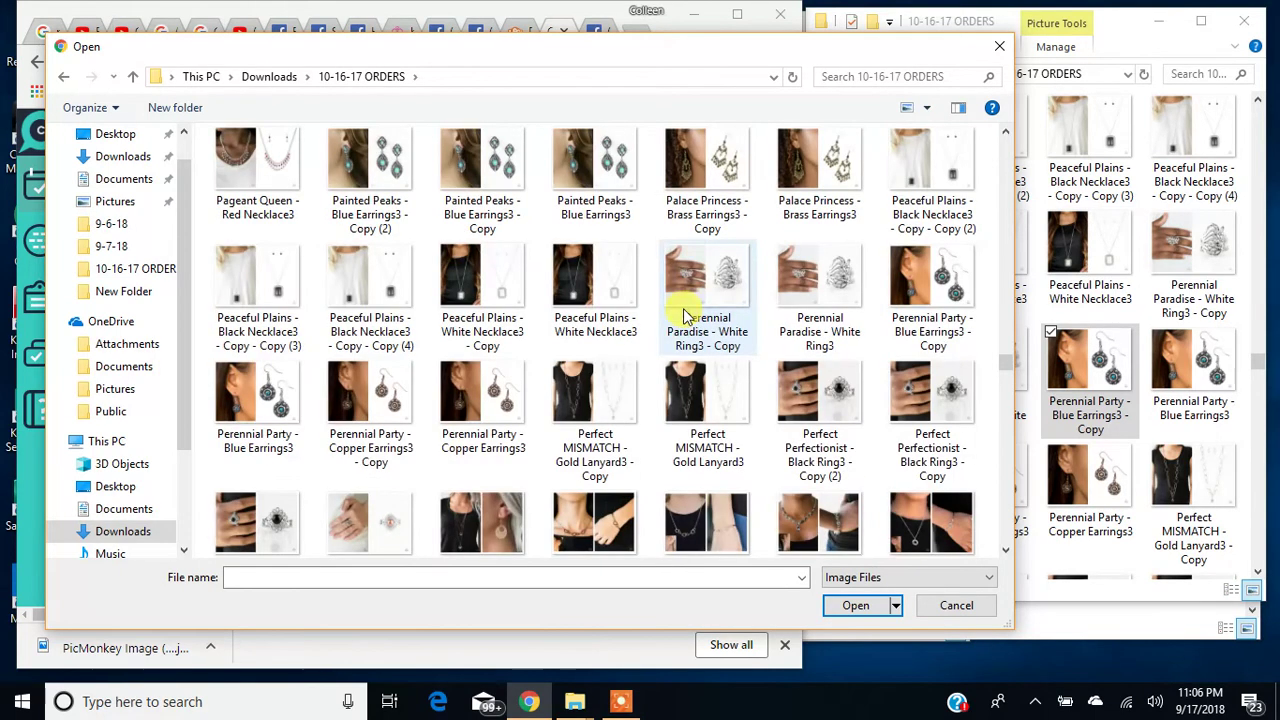
pyautogui.click(948, 285)
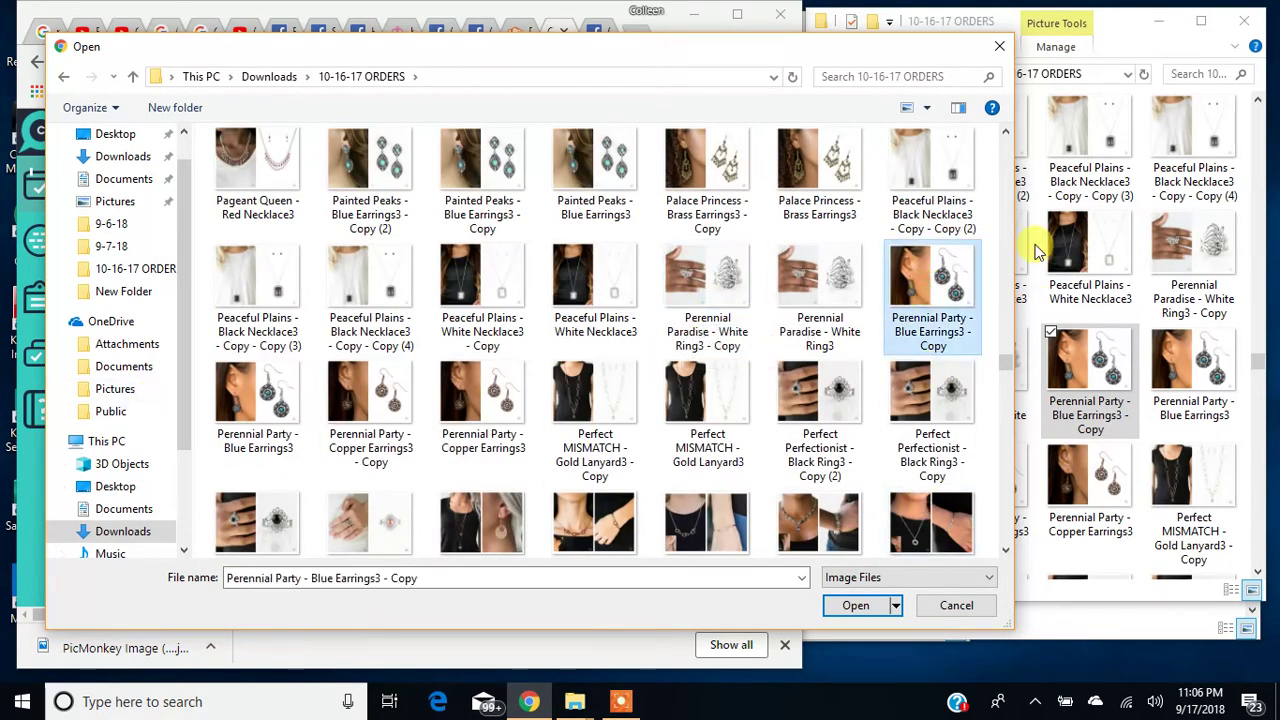
pyautogui.click(948, 285)
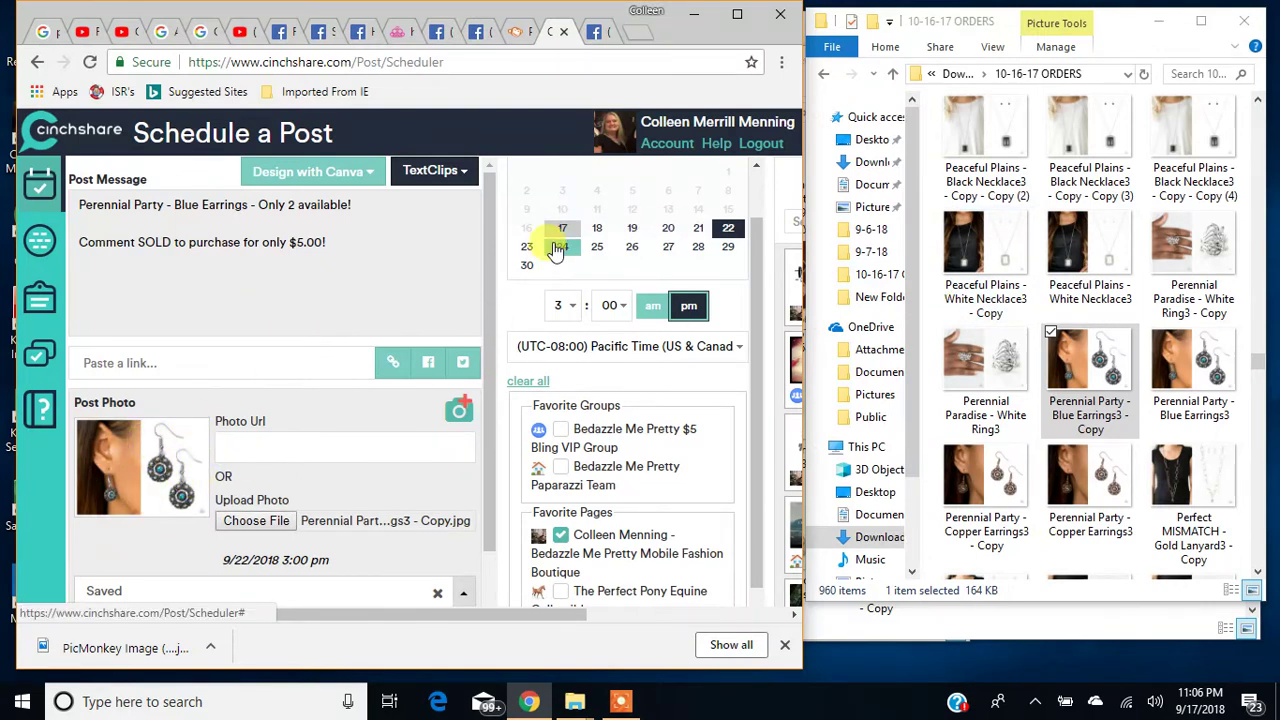
# Set the post's scheduled date and time to September 18, 2018 at 5:18 pm
pyautogui.scroll(1, 632, 254)
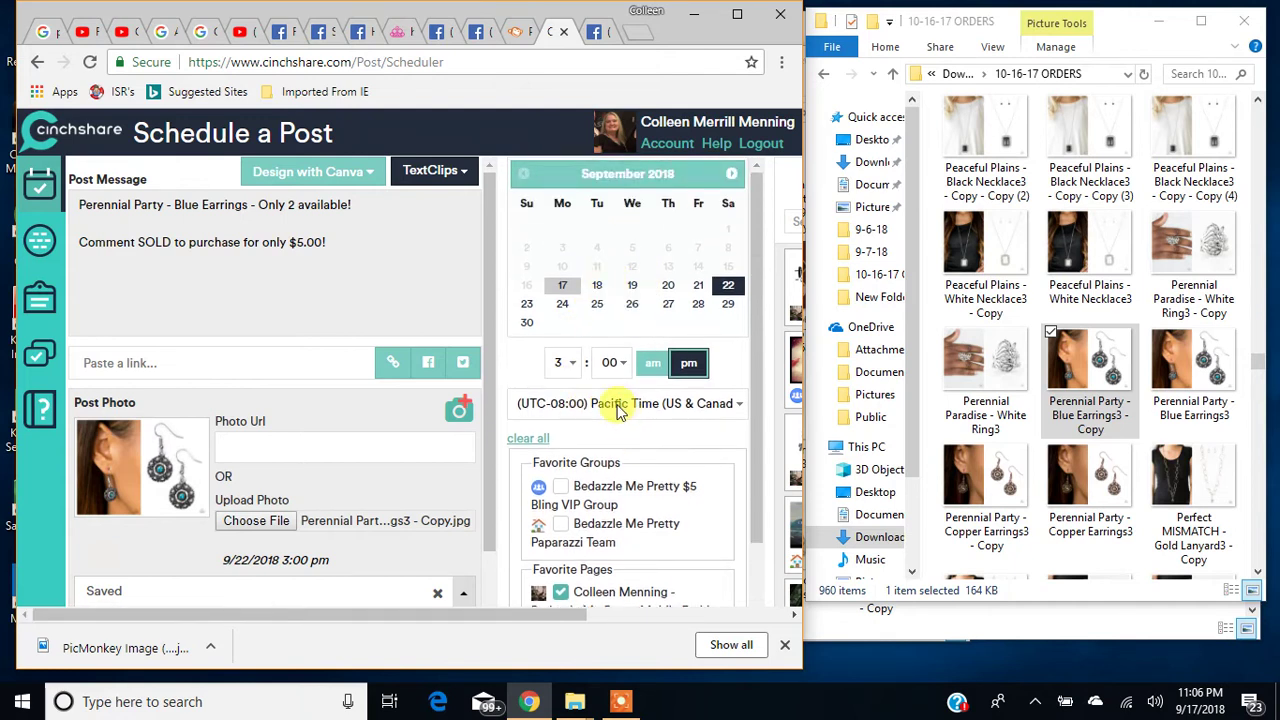
pyautogui.click(597, 286)
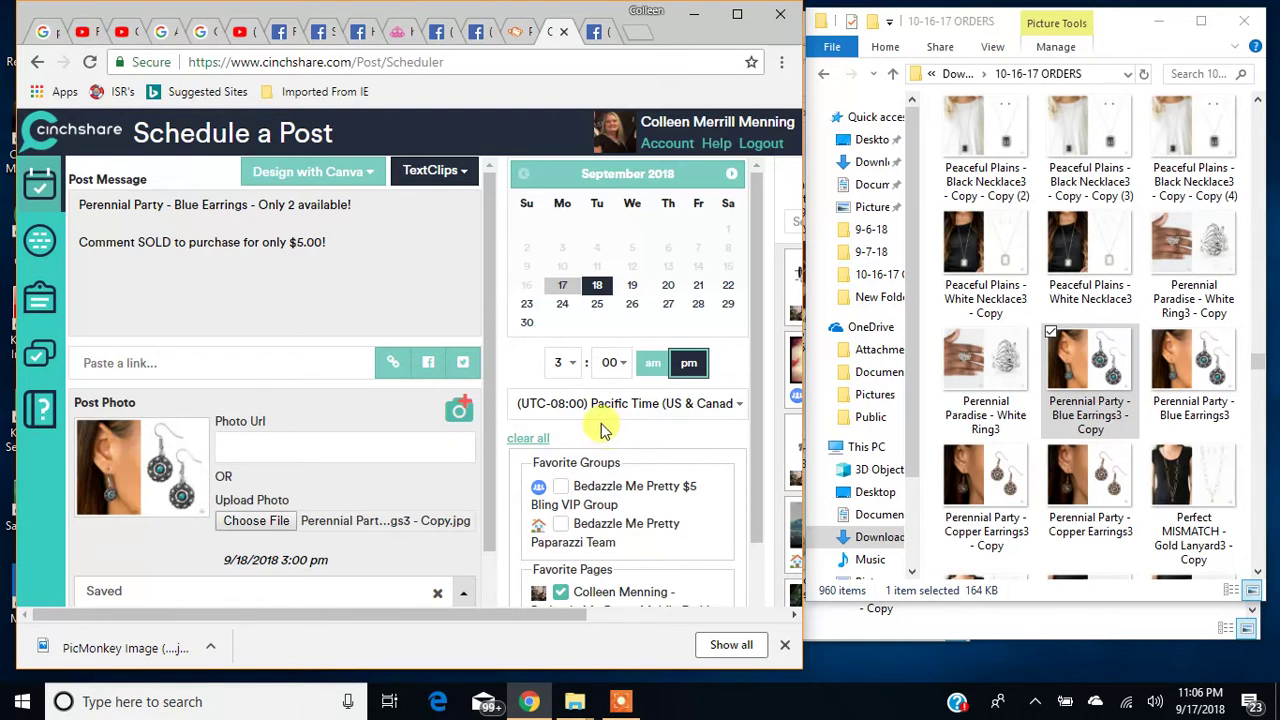
pyautogui.click(566, 363)
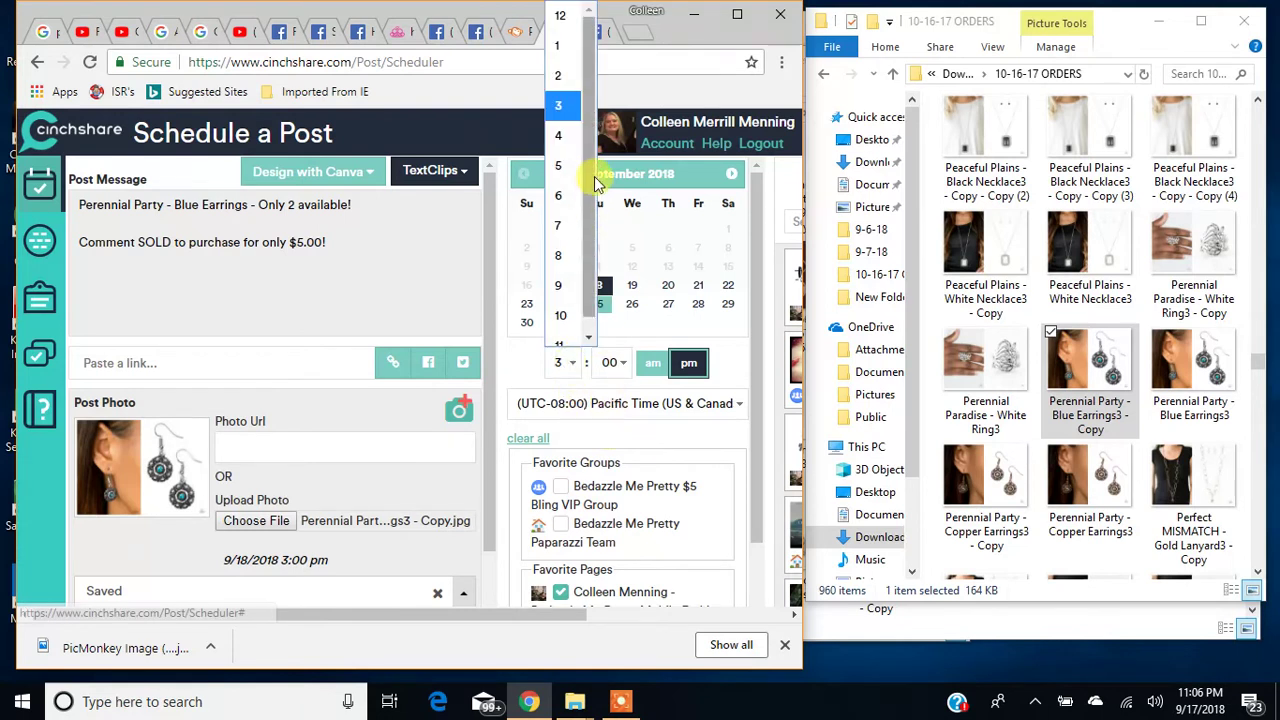
pyautogui.click(566, 168)
pyautogui.click(616, 362)
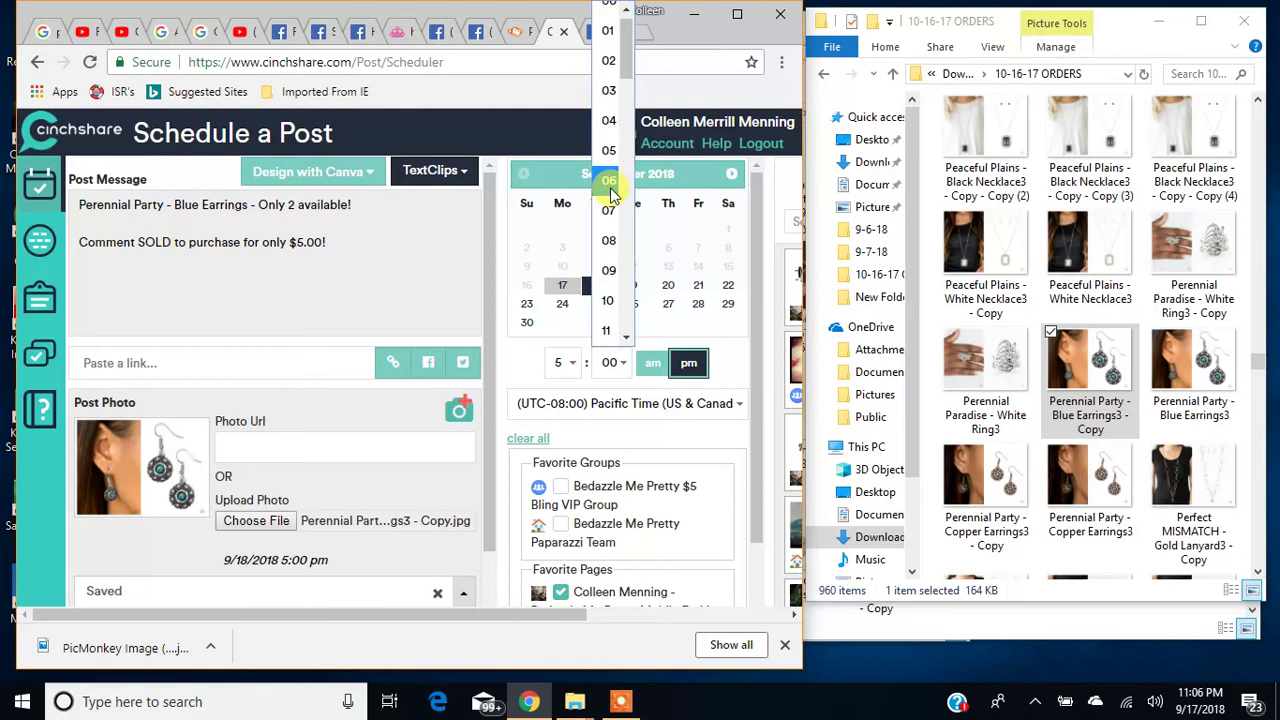
pyautogui.scroll(-1, 610, 300)
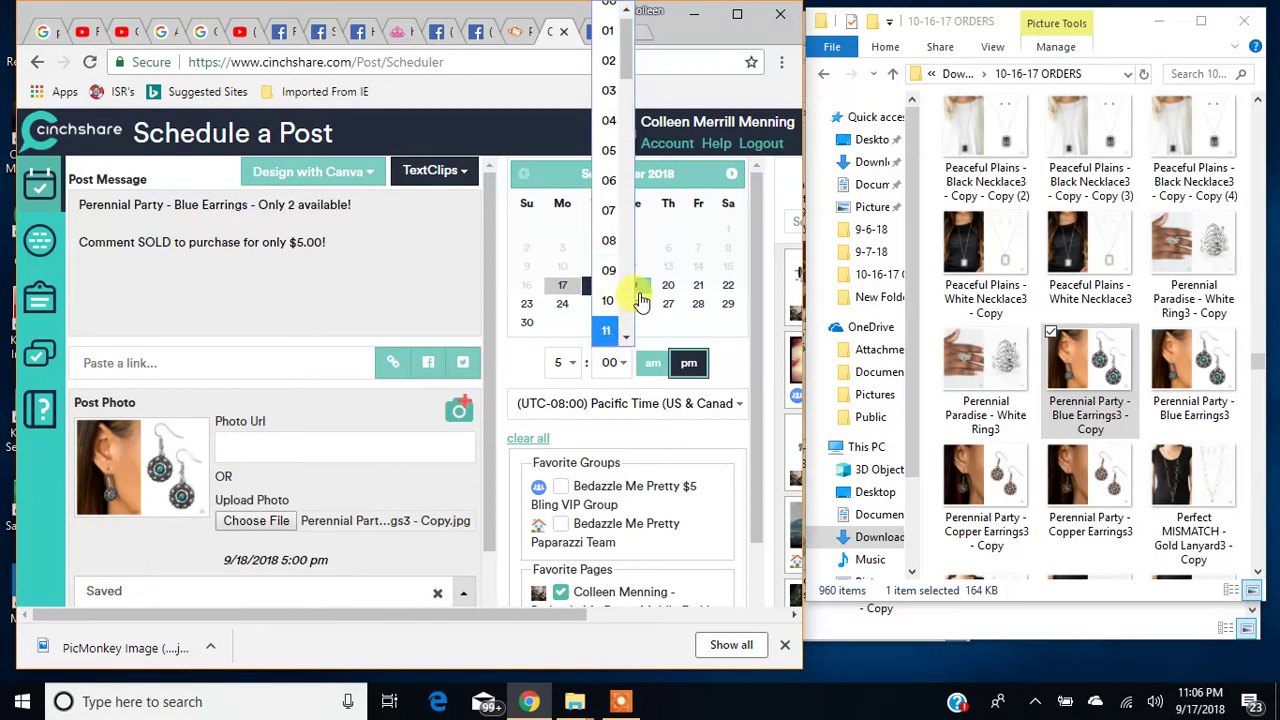
pyautogui.scroll(-1, 648, 298)
pyautogui.click(609, 286)
pyautogui.scroll(-4, 609, 423)
pyautogui.click(607, 483)
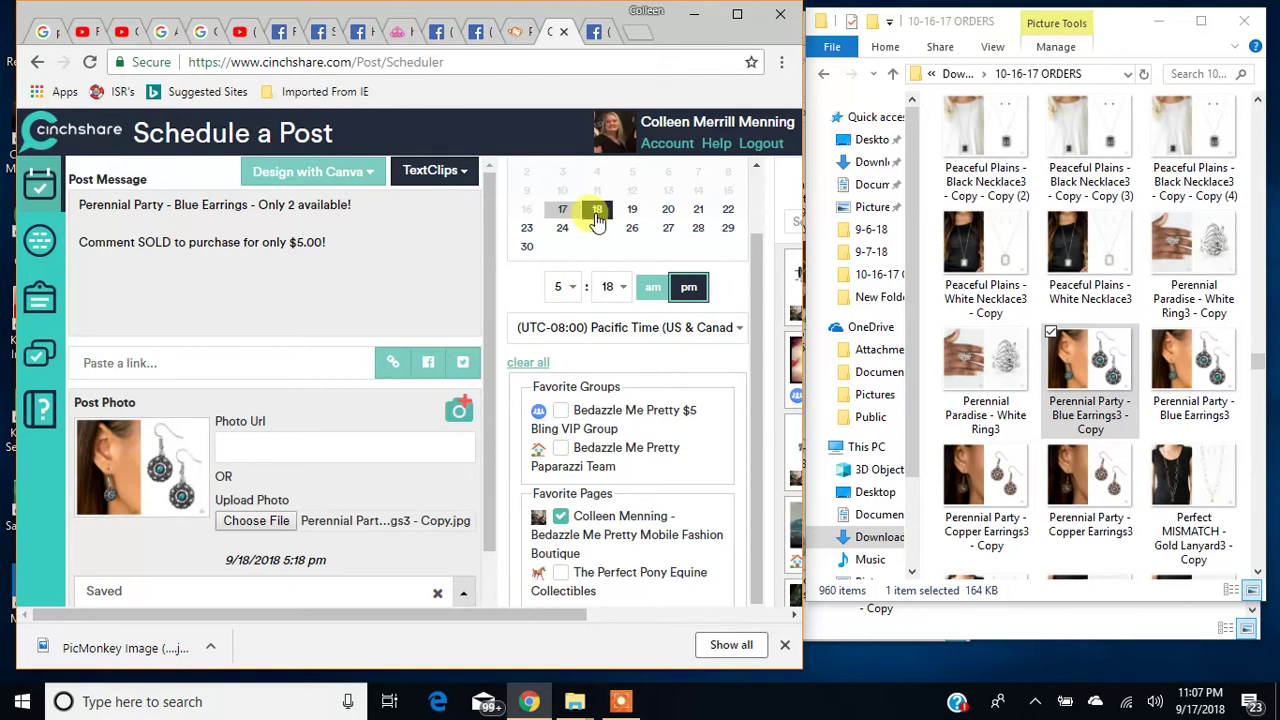
# Add the Bedazzle Me Pretty $5 Bling VIP Group as a destination and schedule the blue earrings post
pyautogui.click(562, 412)
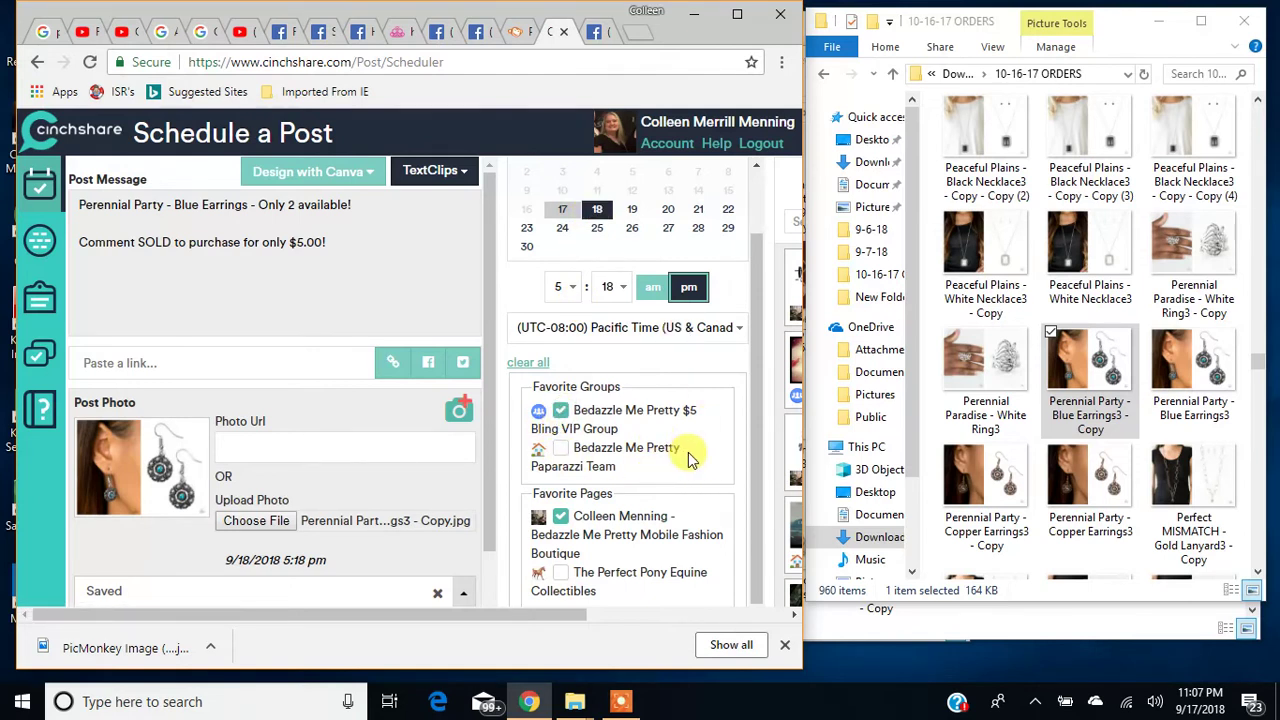
pyautogui.moveTo(802, 298); pyautogui.dragTo(1113, 297)
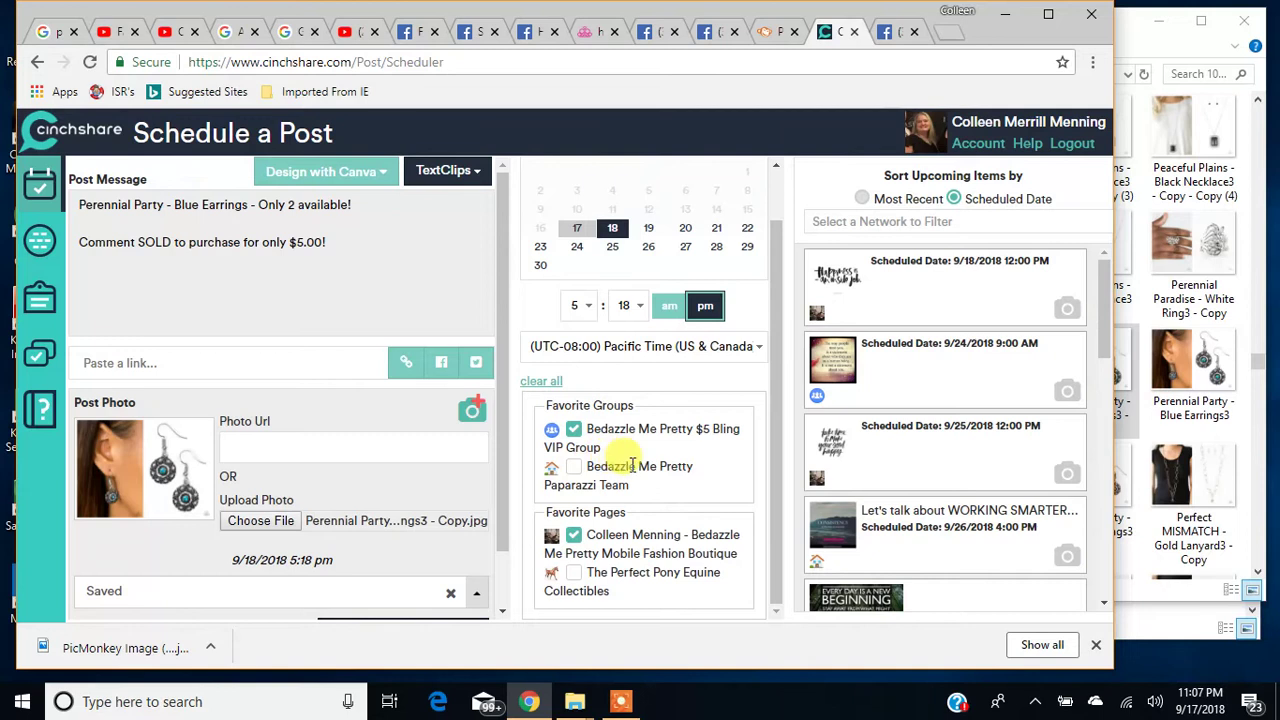
pyautogui.moveTo(1104, 287)
pyautogui.mouseDown()
pyautogui.moveTo(1110, 343)
pyautogui.moveTo(1108, 263)
pyautogui.mouseUp()
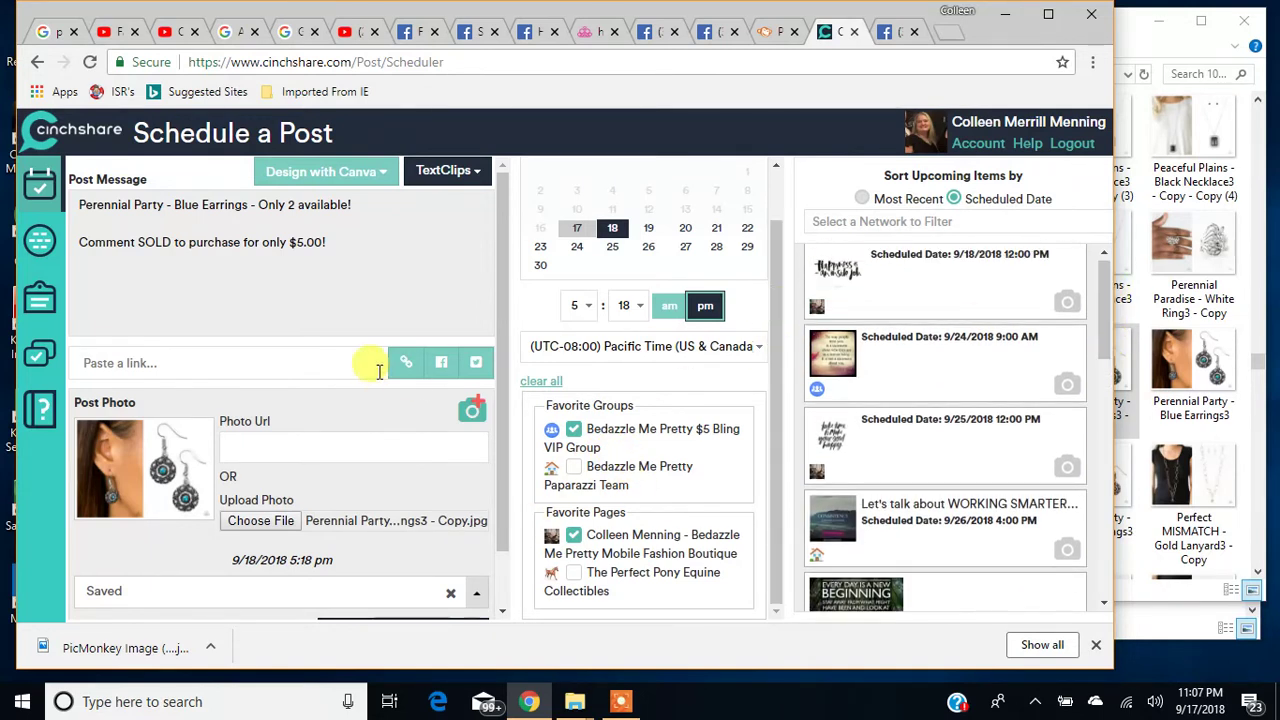
pyautogui.moveTo(500, 277); pyautogui.dragTo(500, 325)
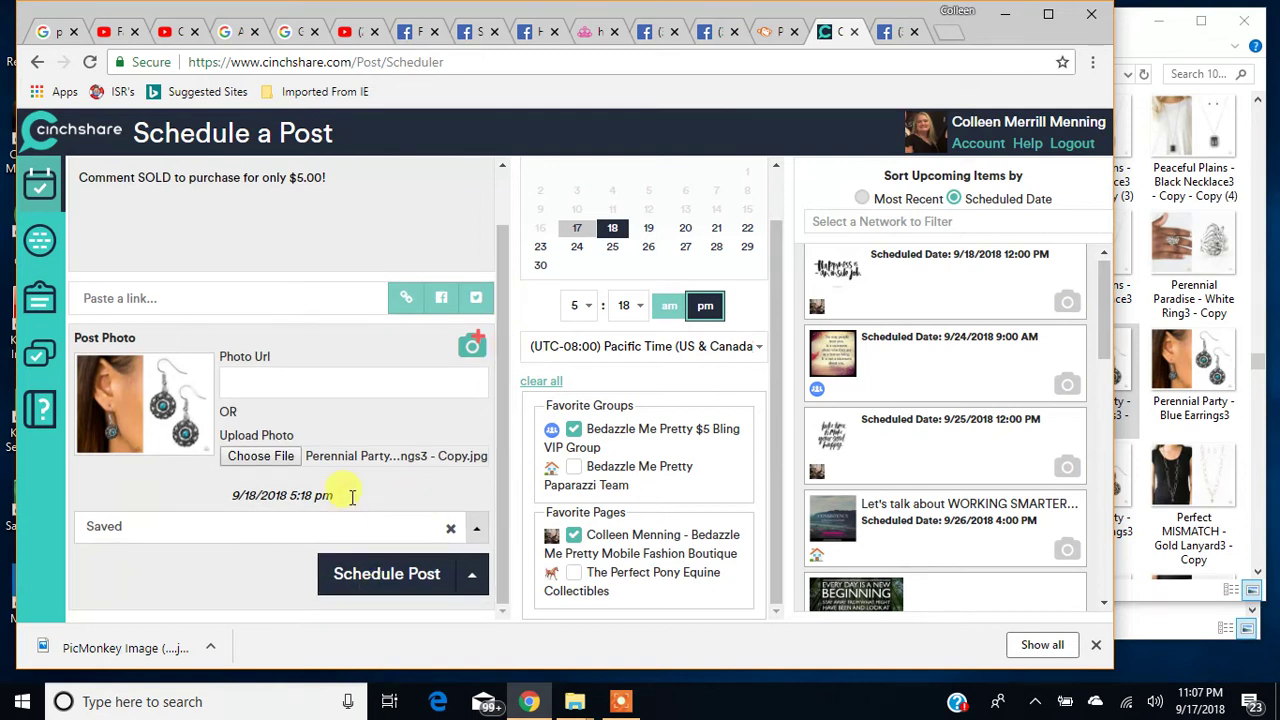
pyautogui.click(383, 580)
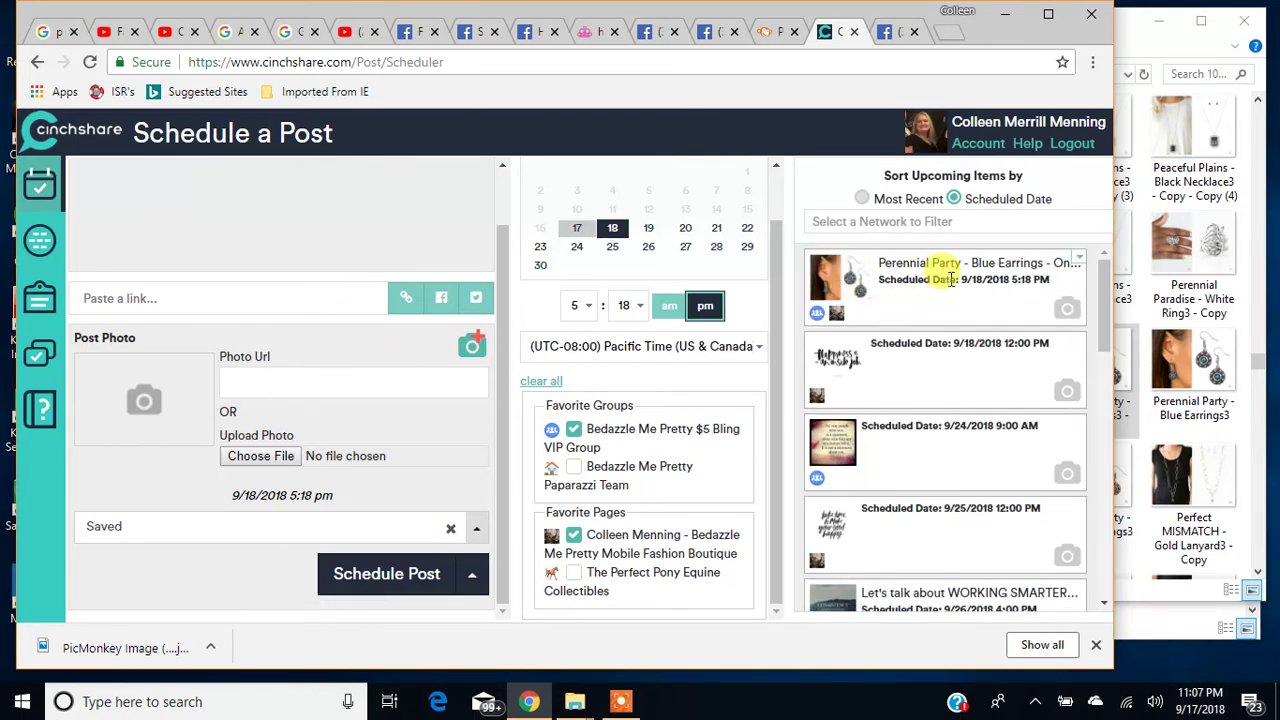
# Insert the "Product Post - Individual" TextClip into the message of a new post
pyautogui.scroll(1, 466, 357)
pyautogui.click(447, 170)
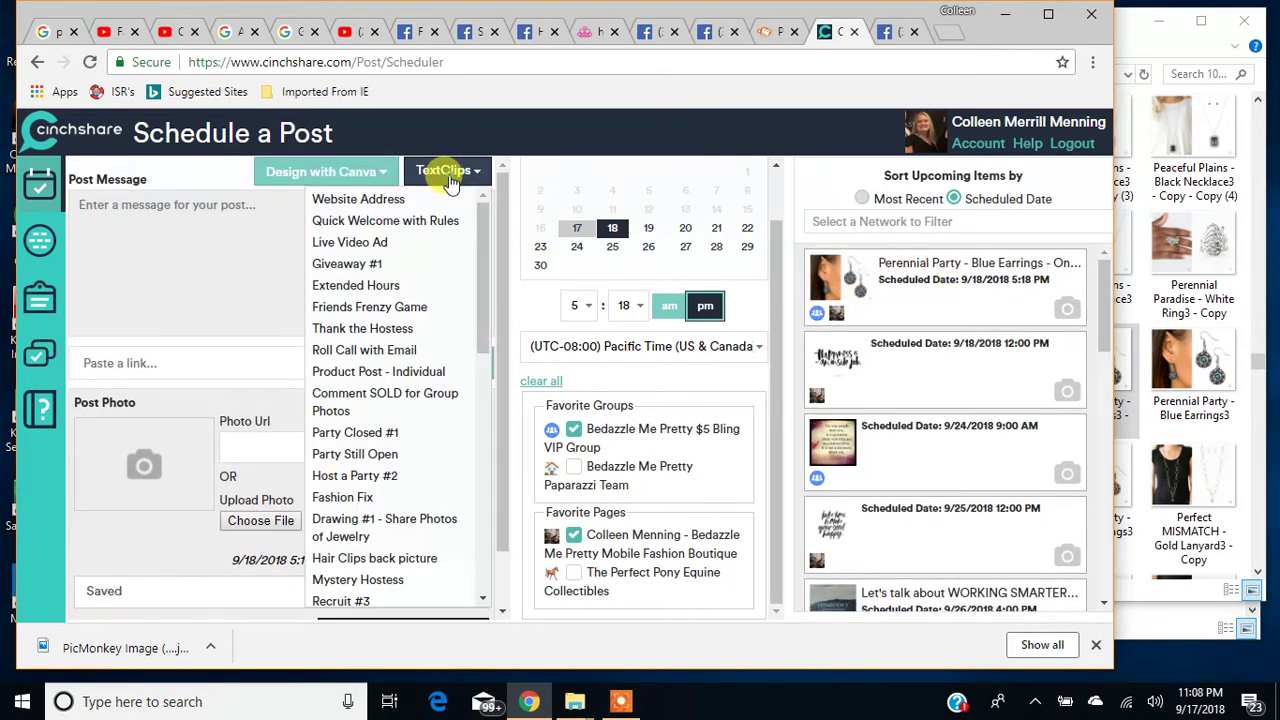
pyautogui.click(380, 371)
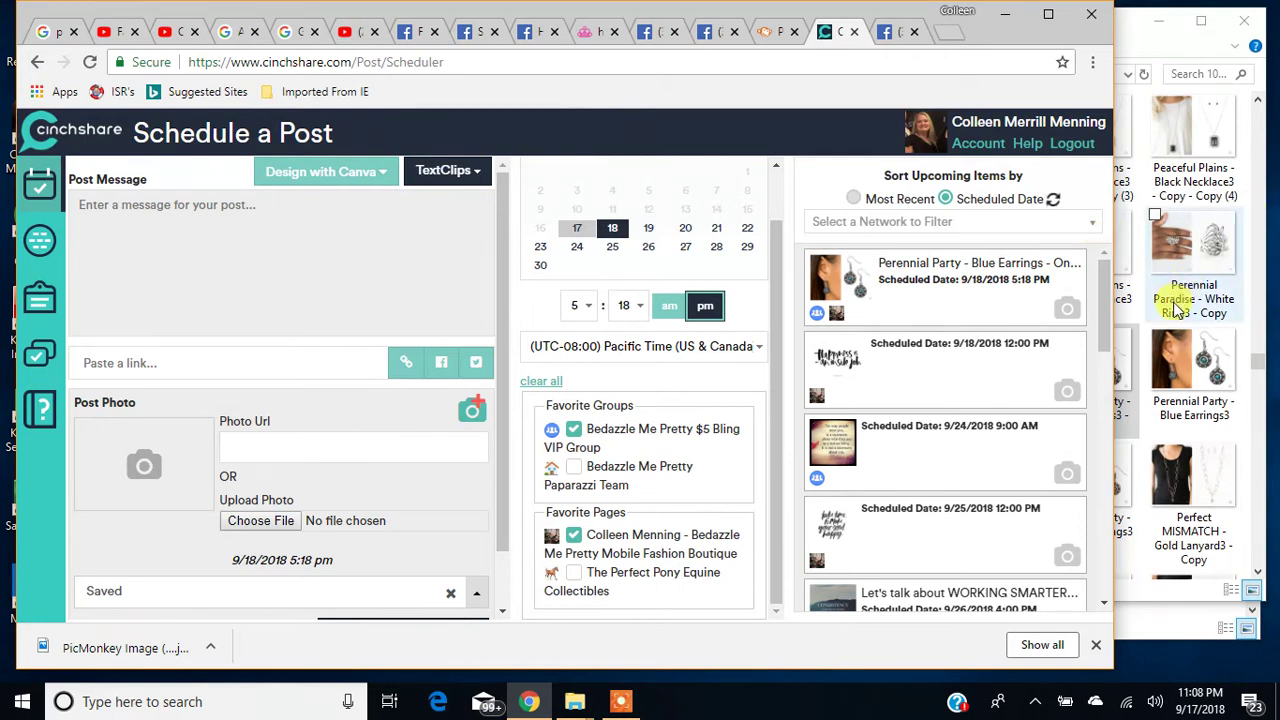
# Attach "Lily Luau - Silver Earrings3 - Copy (3)" from 10-16-17 ORDERS and paste "Lily Luau - Silver Earrings" from its file name at the message's start
pyautogui.click(263, 521)
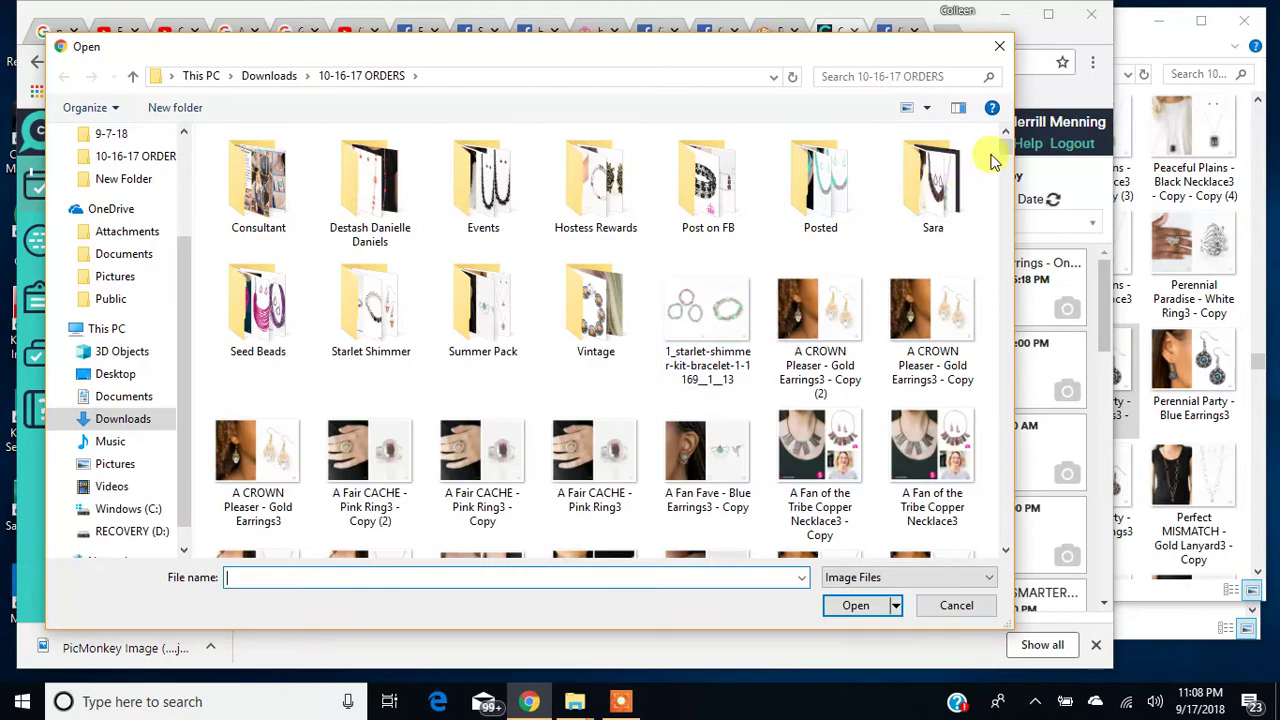
pyautogui.moveTo(1006, 149); pyautogui.dragTo(1010, 320)
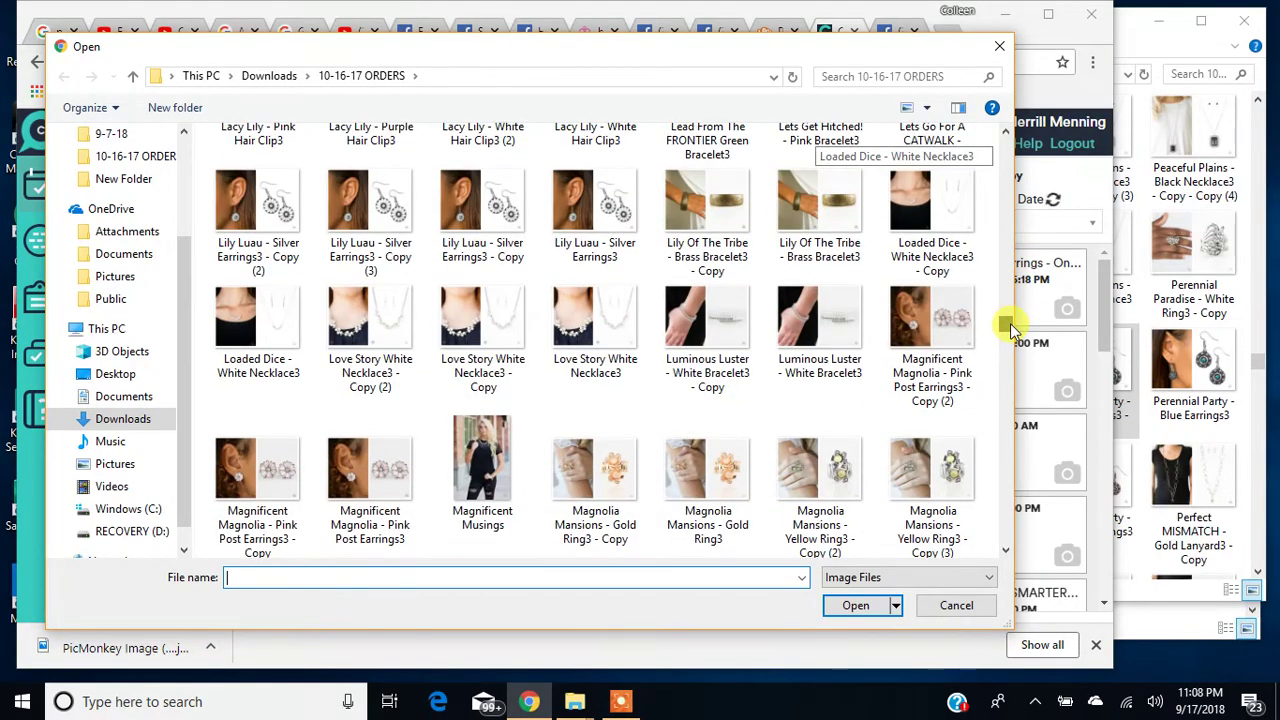
pyautogui.click(465, 250)
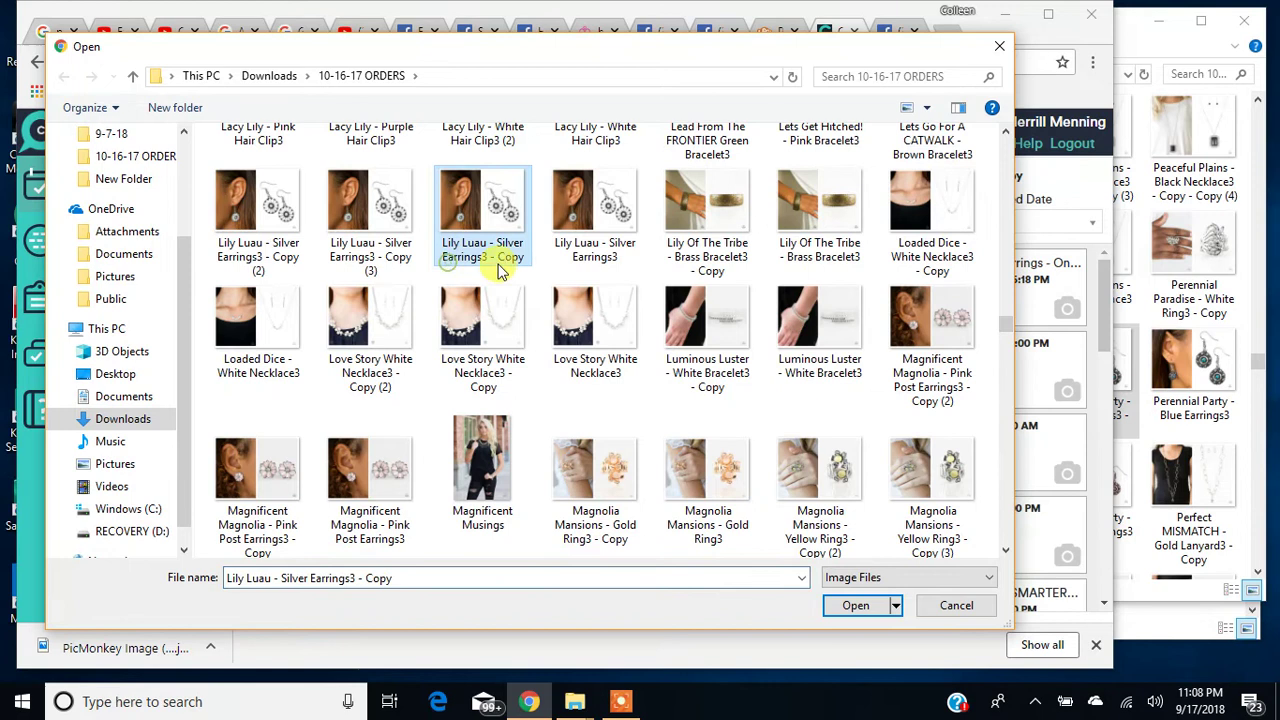
pyautogui.click(413, 258)
pyautogui.click(368, 265)
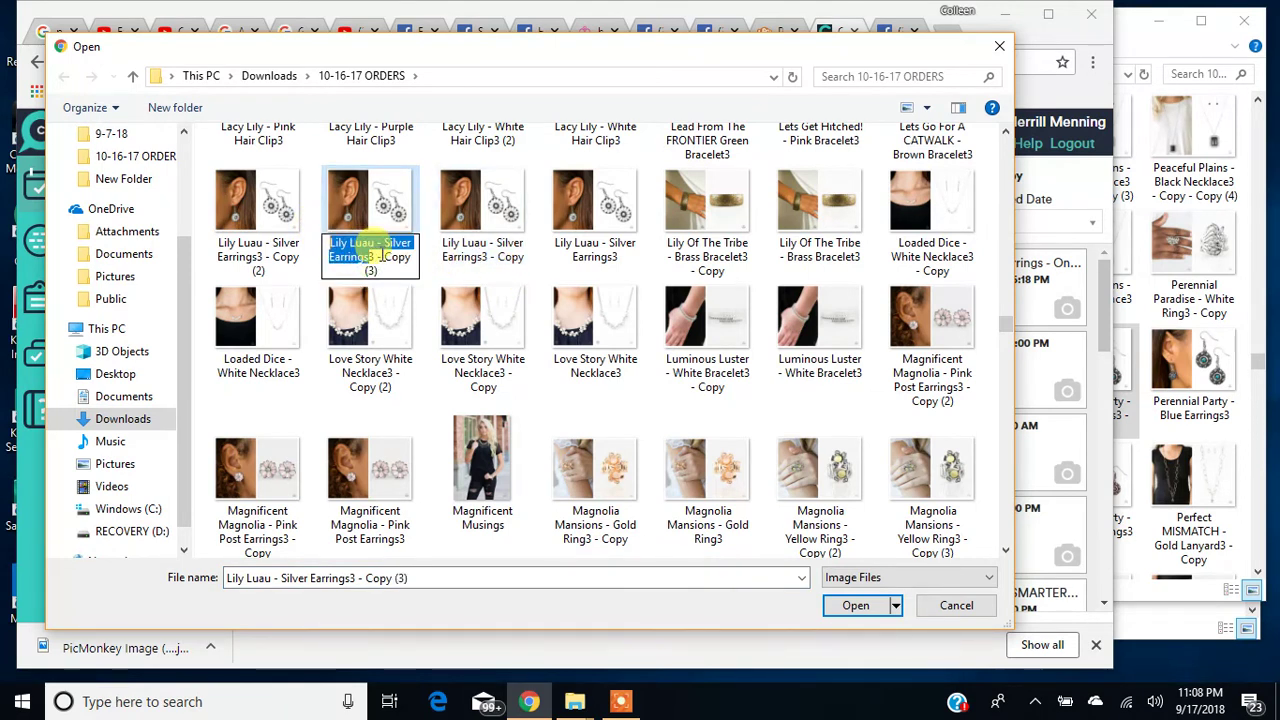
pyautogui.click(380, 208)
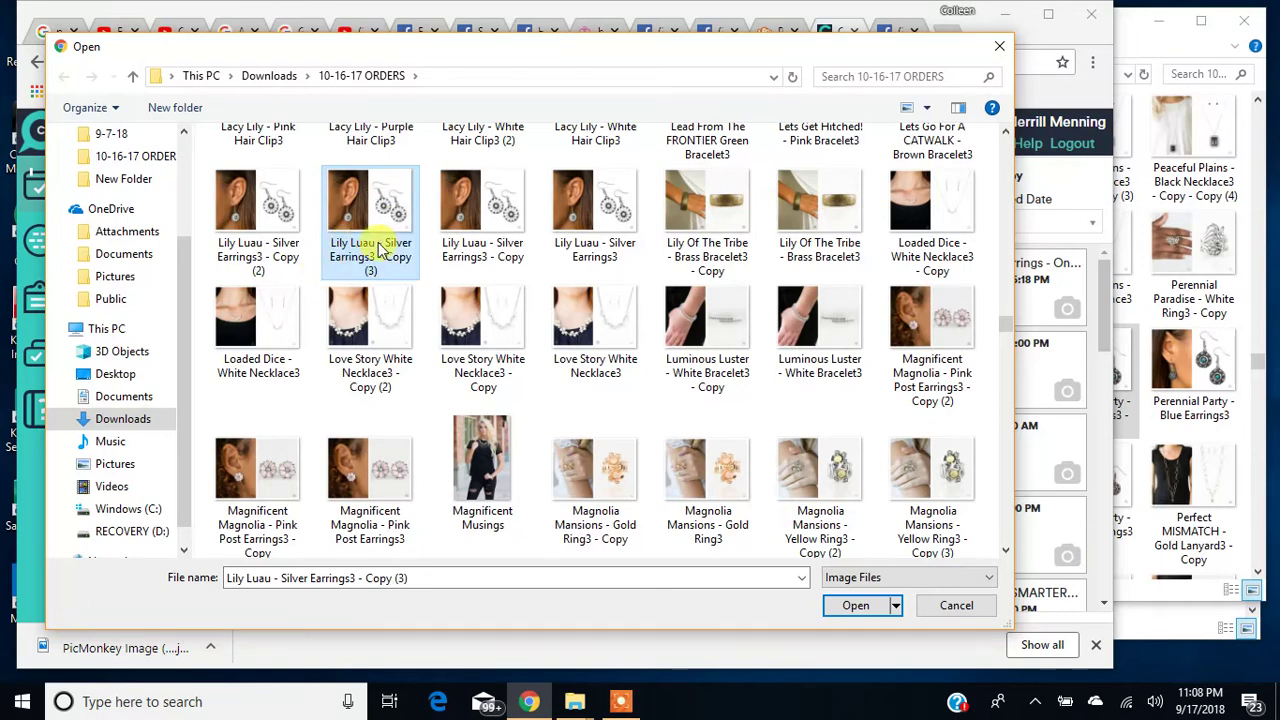
pyautogui.doubleClick(380, 208)
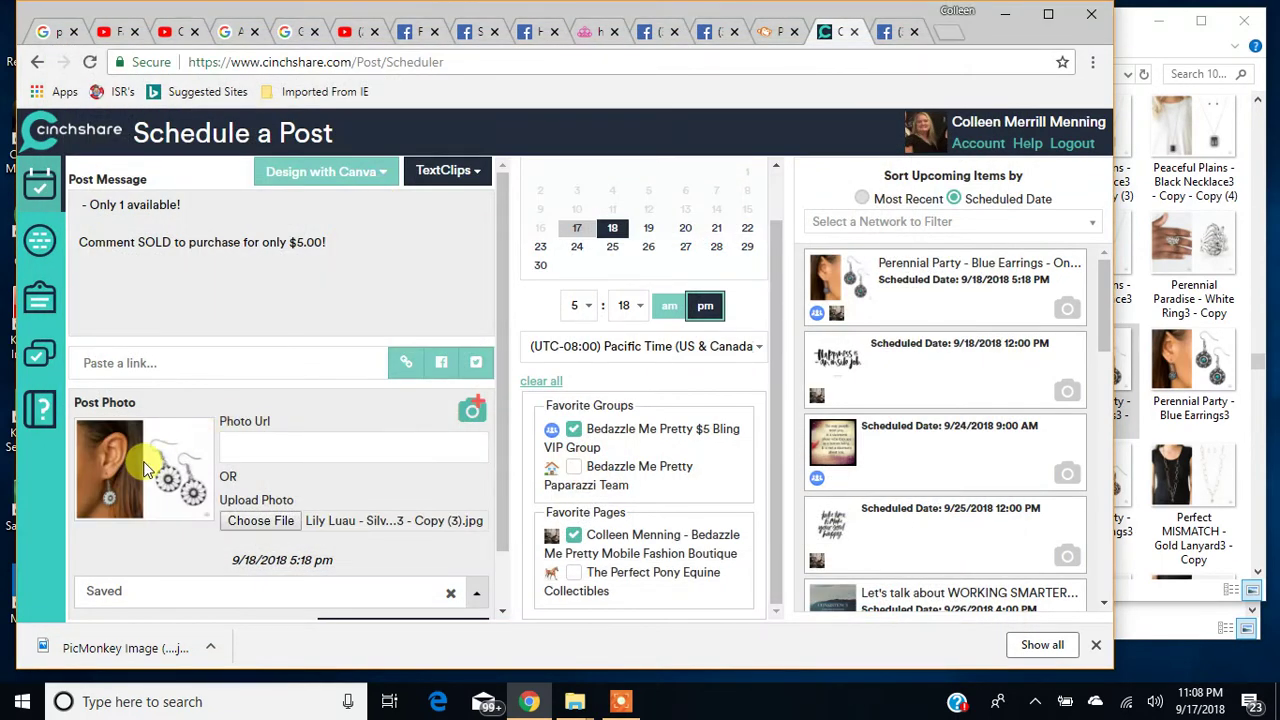
pyautogui.click(79, 204)
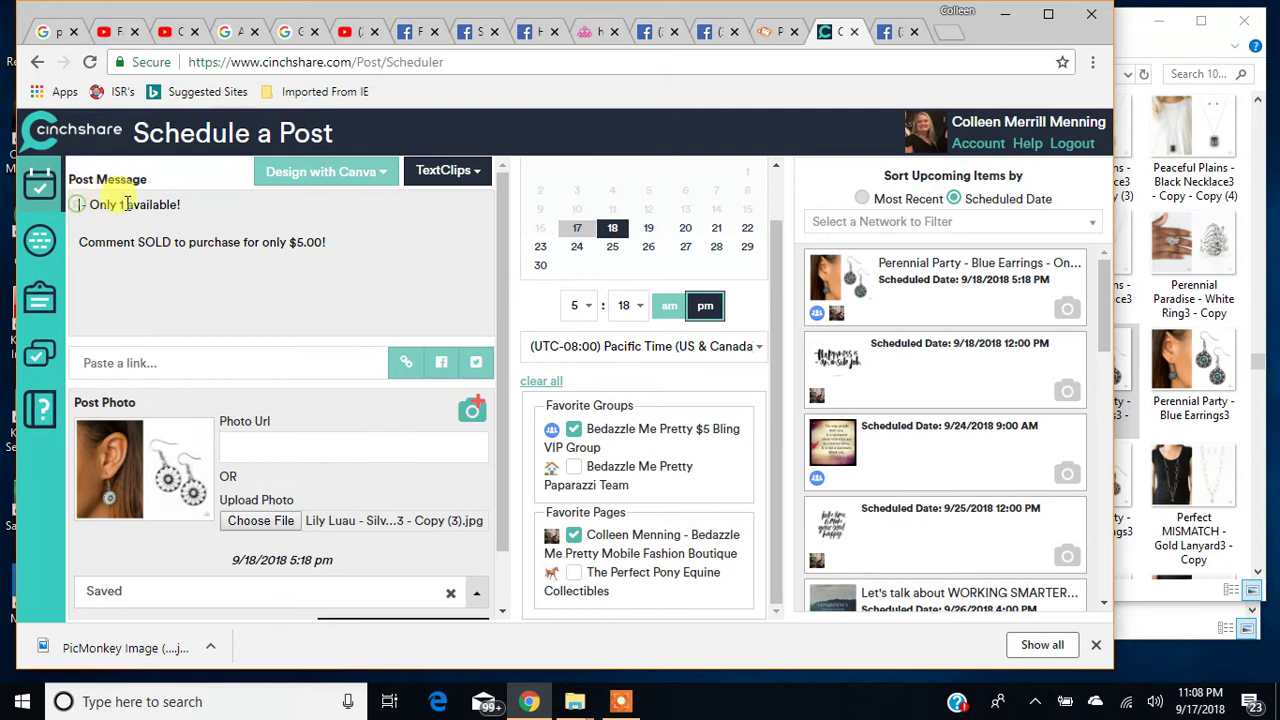
pyautogui.hotkey('ctrl', 'v')
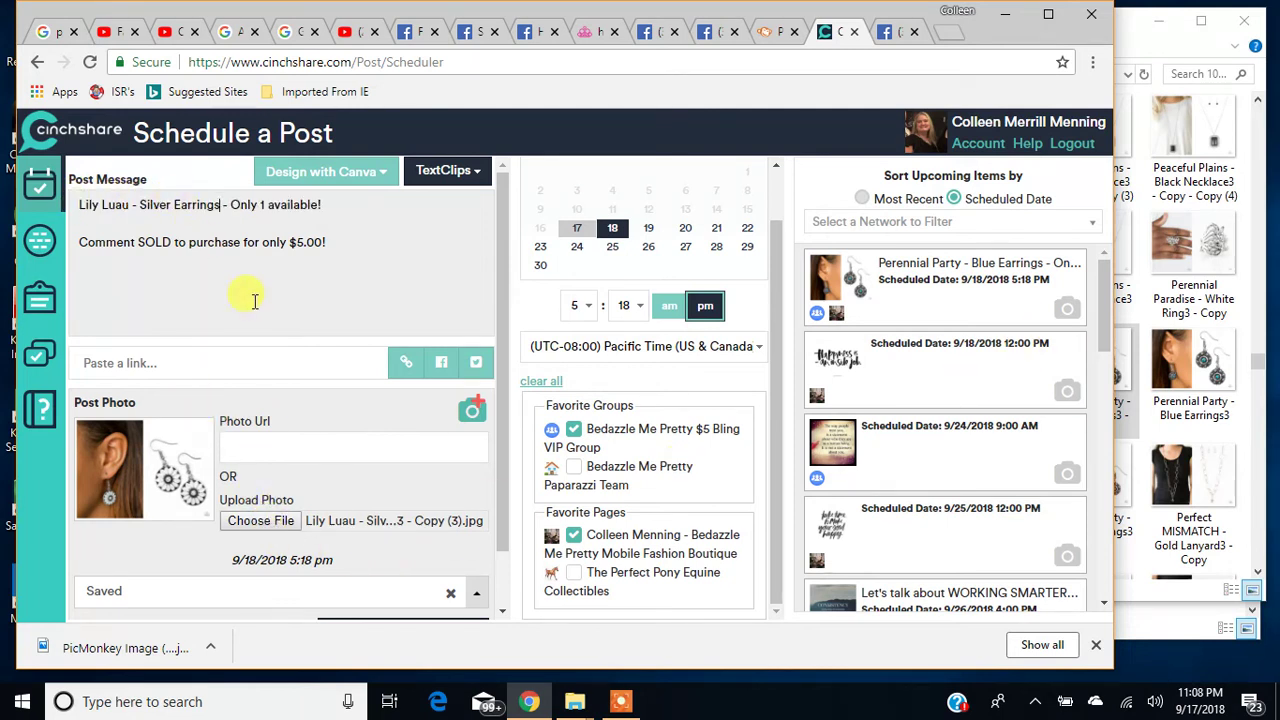
# Select every Lily Luau - Silver Earrings photo in the 10-16-17 ORDERS folder window to check how many copies there are
pyautogui.click(1198, 305)
pyautogui.moveTo(1262, 368); pyautogui.dragTo(1260, 314)
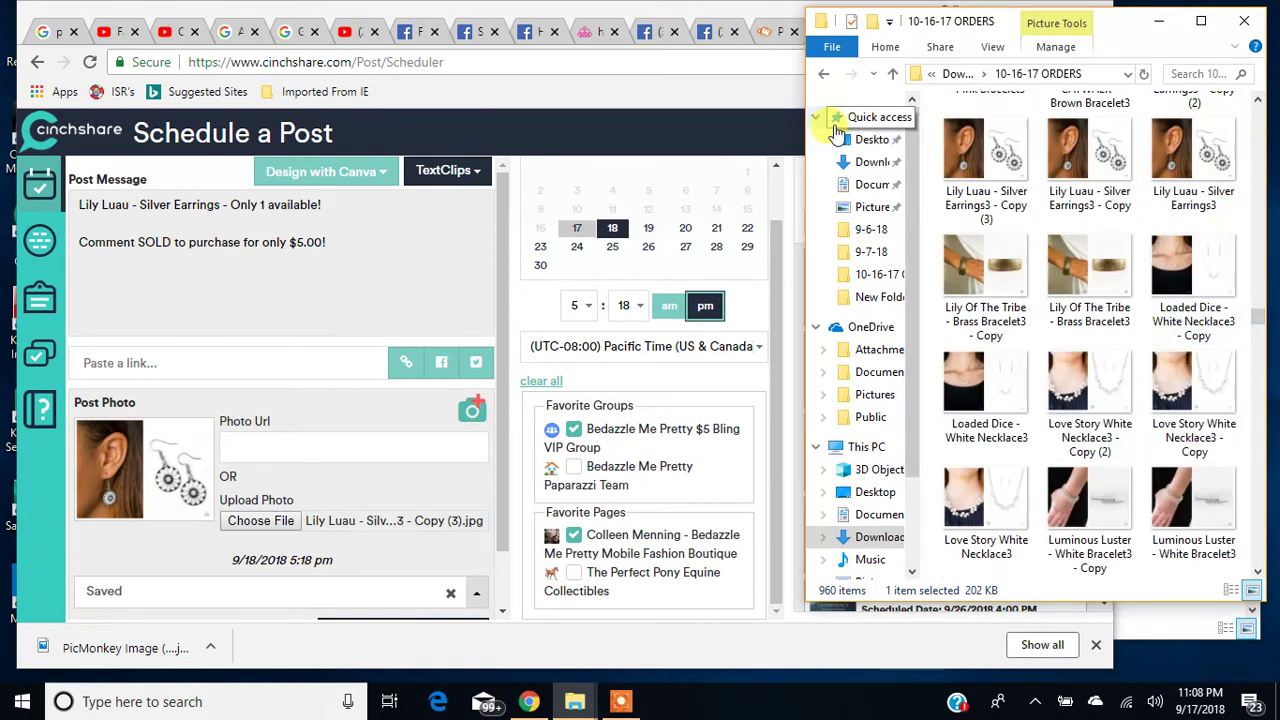
pyautogui.moveTo(806, 110); pyautogui.dragTo(731, 110)
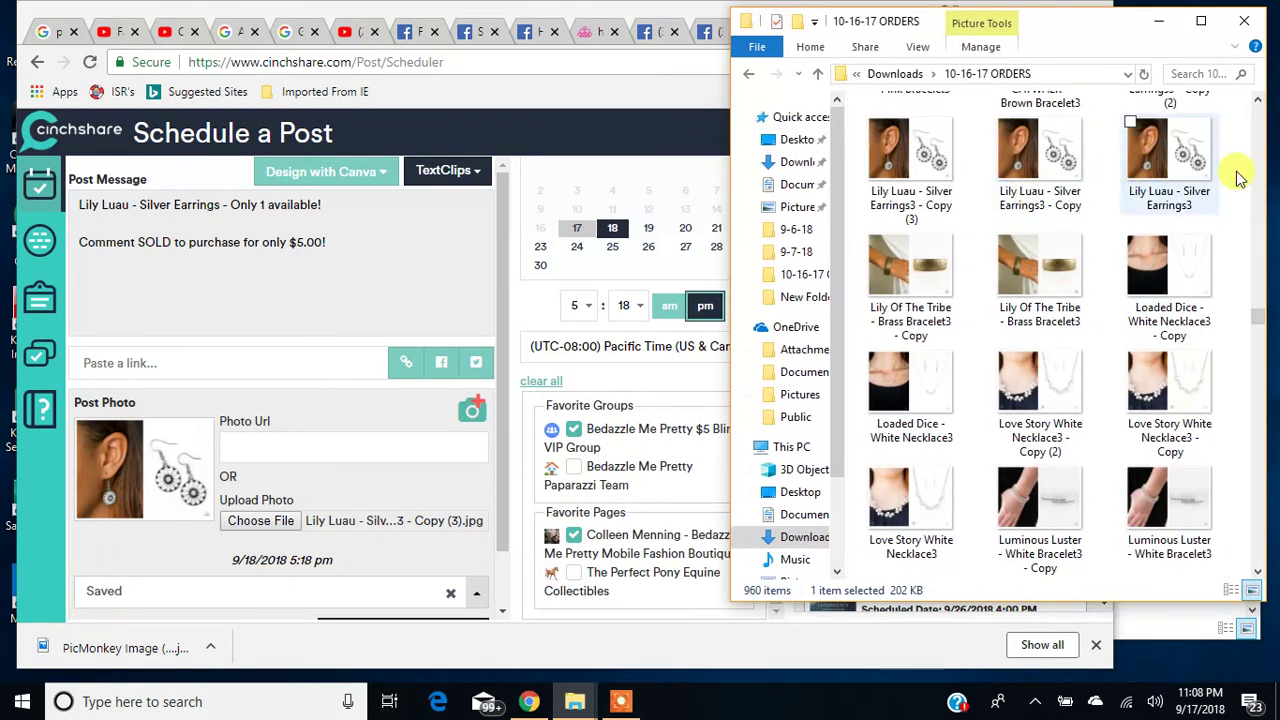
pyautogui.click(1259, 101)
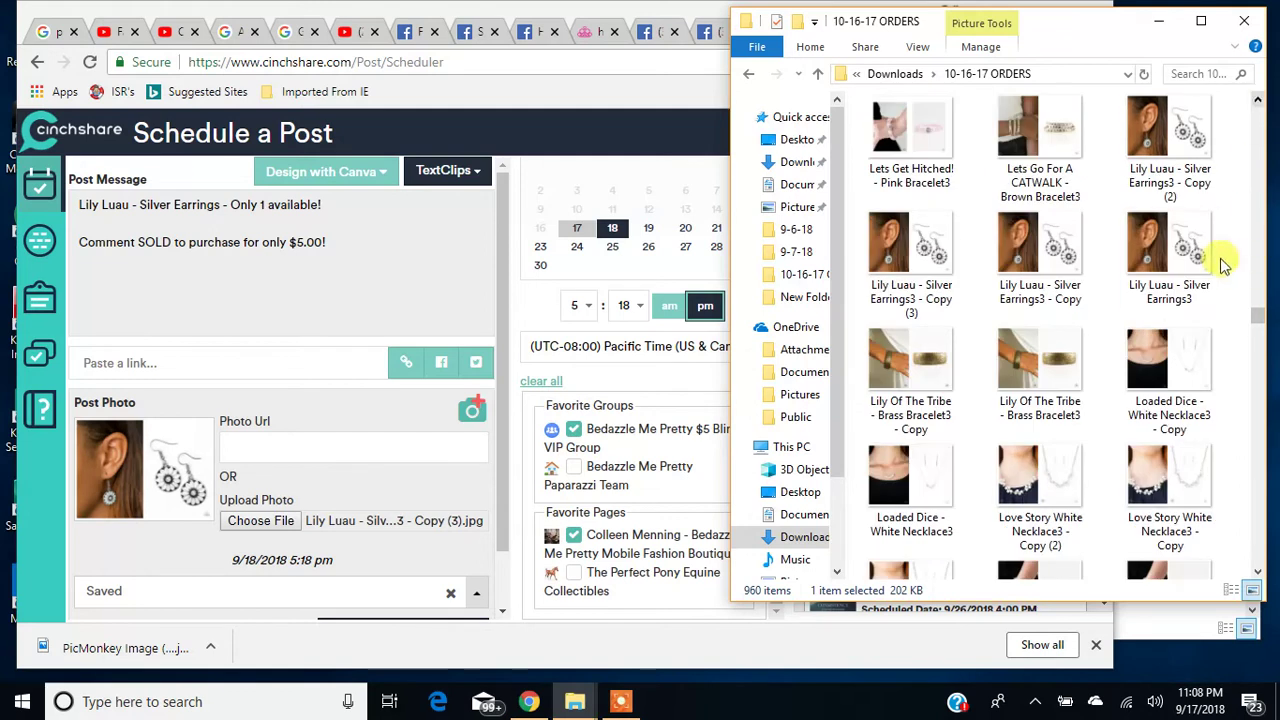
pyautogui.click(1180, 140)
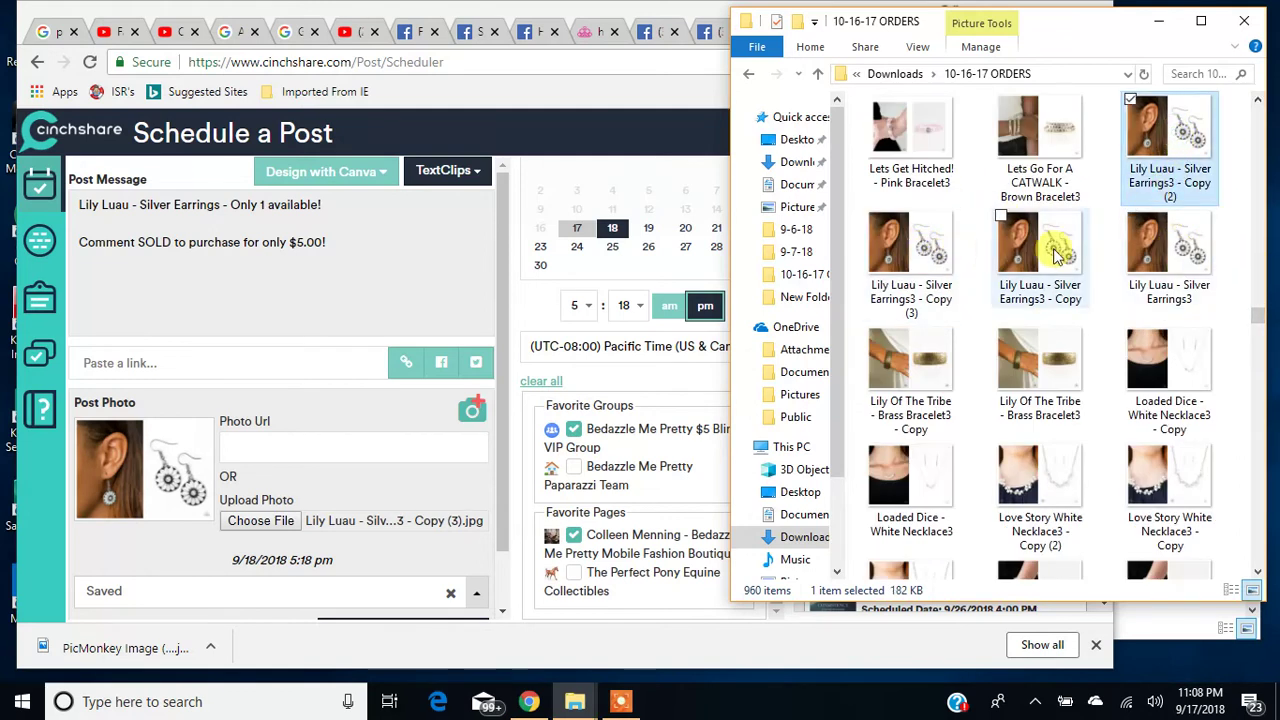
pyautogui.keyDown('shift'); pyautogui.click(1183, 265); pyautogui.keyUp('shift')
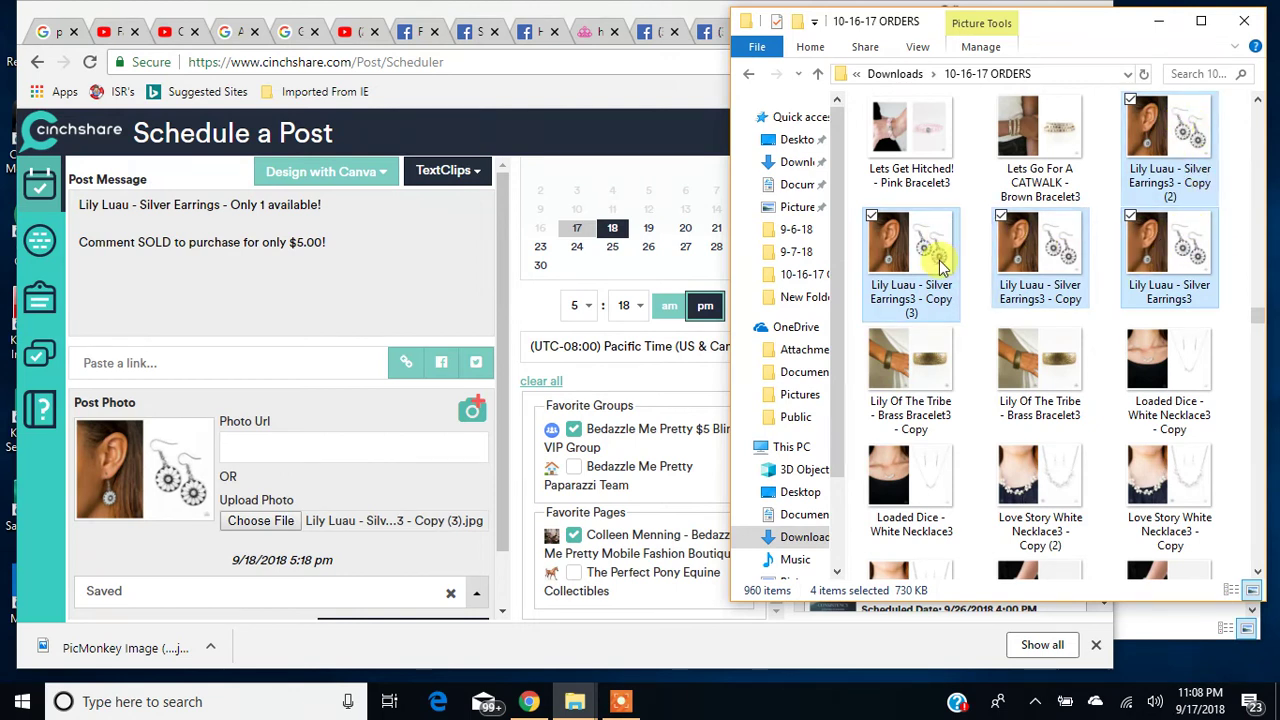
pyautogui.moveTo(728, 95); pyautogui.dragTo(784, 130)
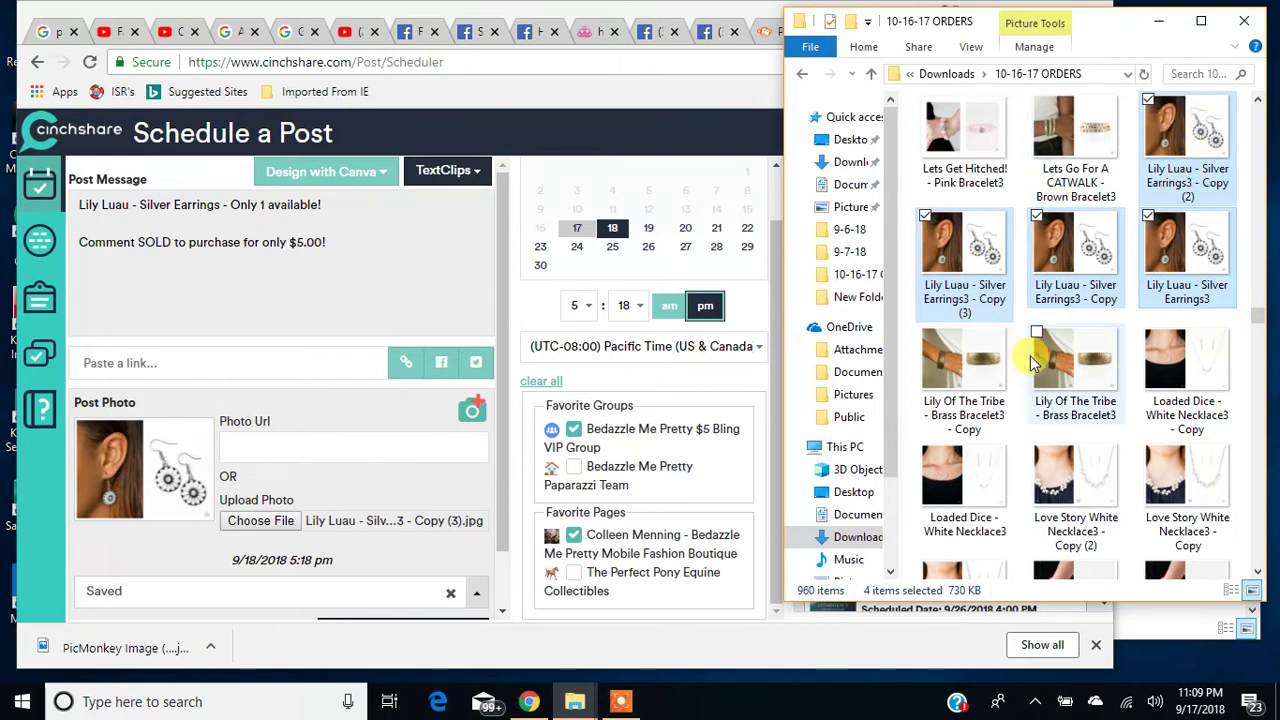
# Change the quantity in the Lily Luau - Silver Earrings message to "Only 4 available!"
pyautogui.click(1063, 270)
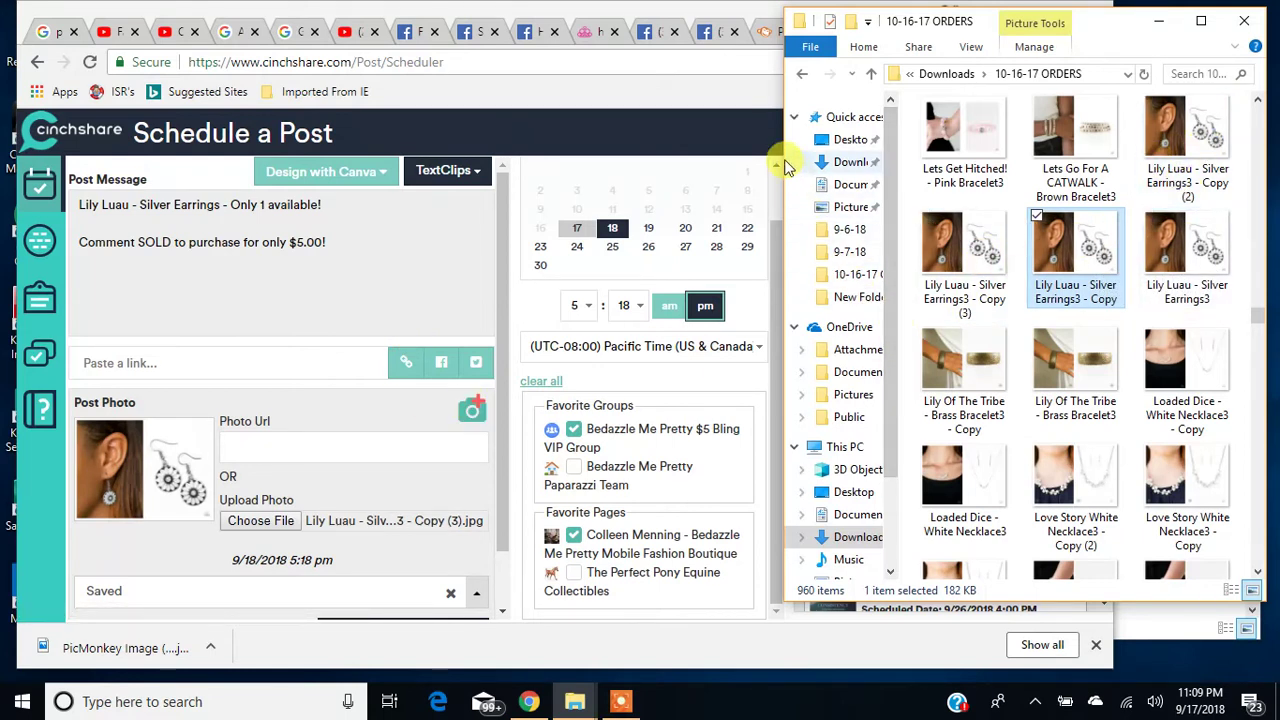
pyautogui.moveTo(776, 152); pyautogui.dragTo(852, 187)
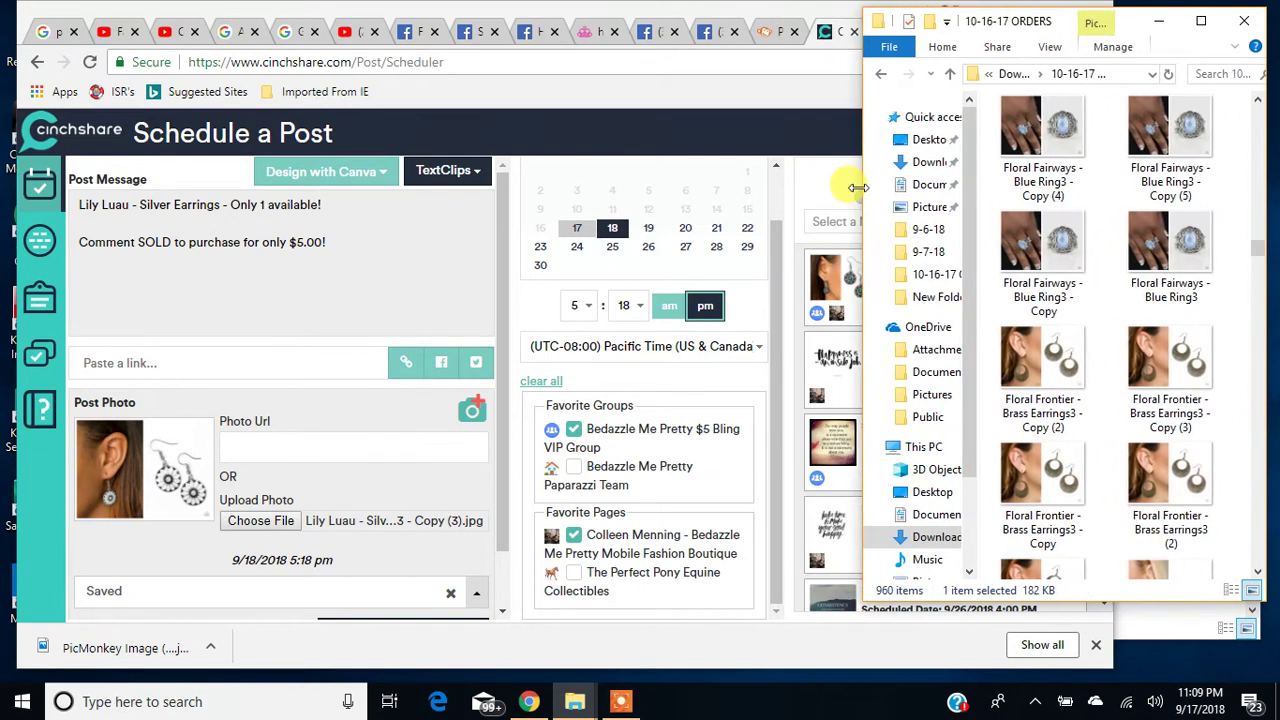
pyautogui.click(315, 404)
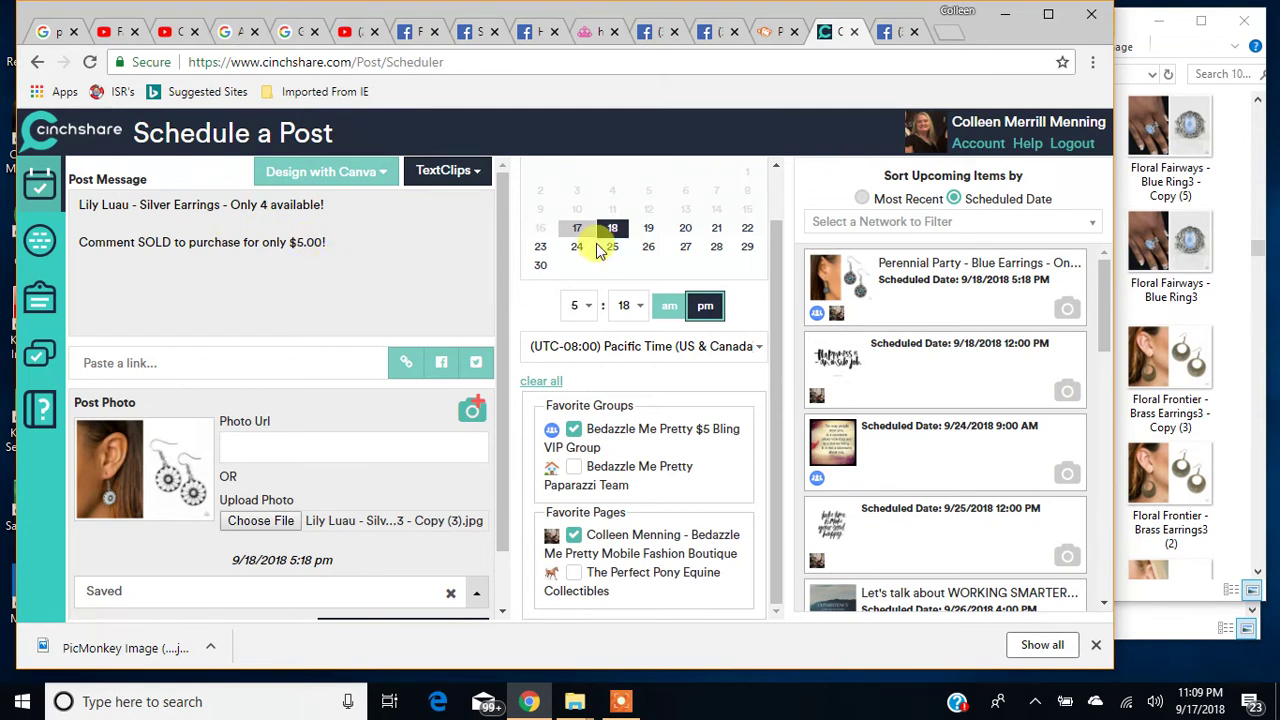
# Set the Lily Luau earrings post for September 19, 2018 at 5:34 pm and schedule it
pyautogui.click(650, 230)
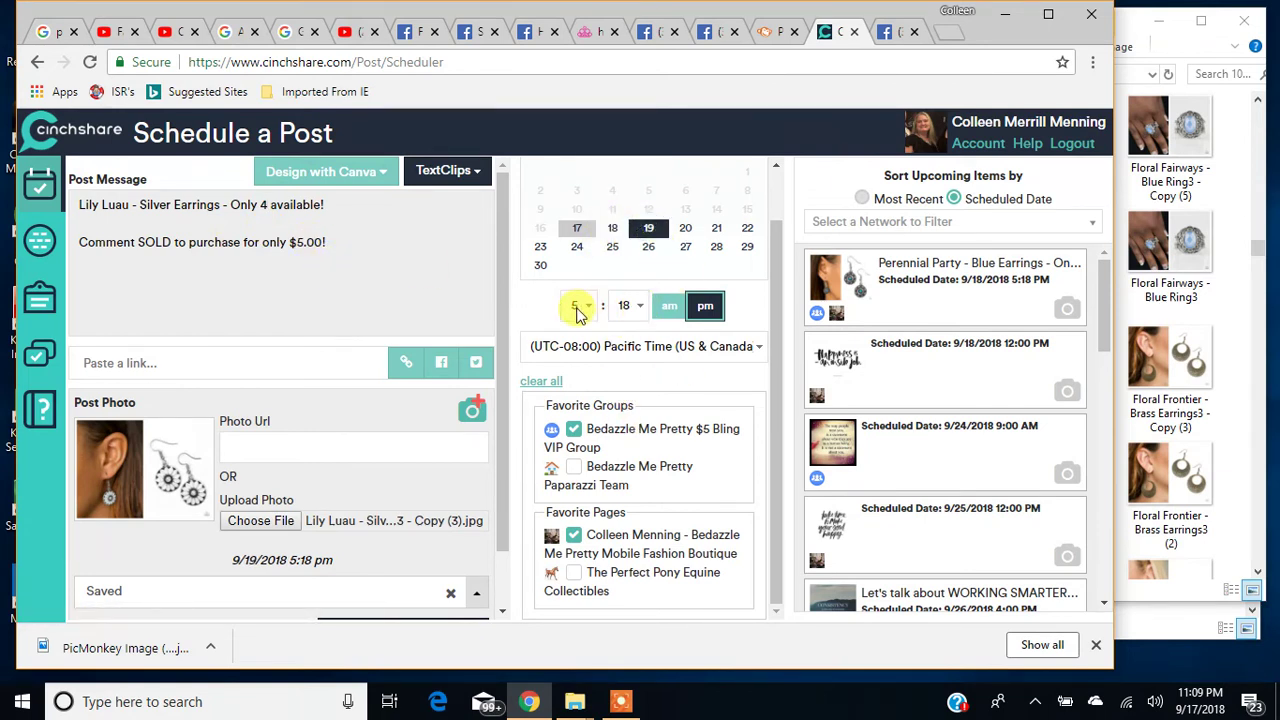
pyautogui.click(643, 310)
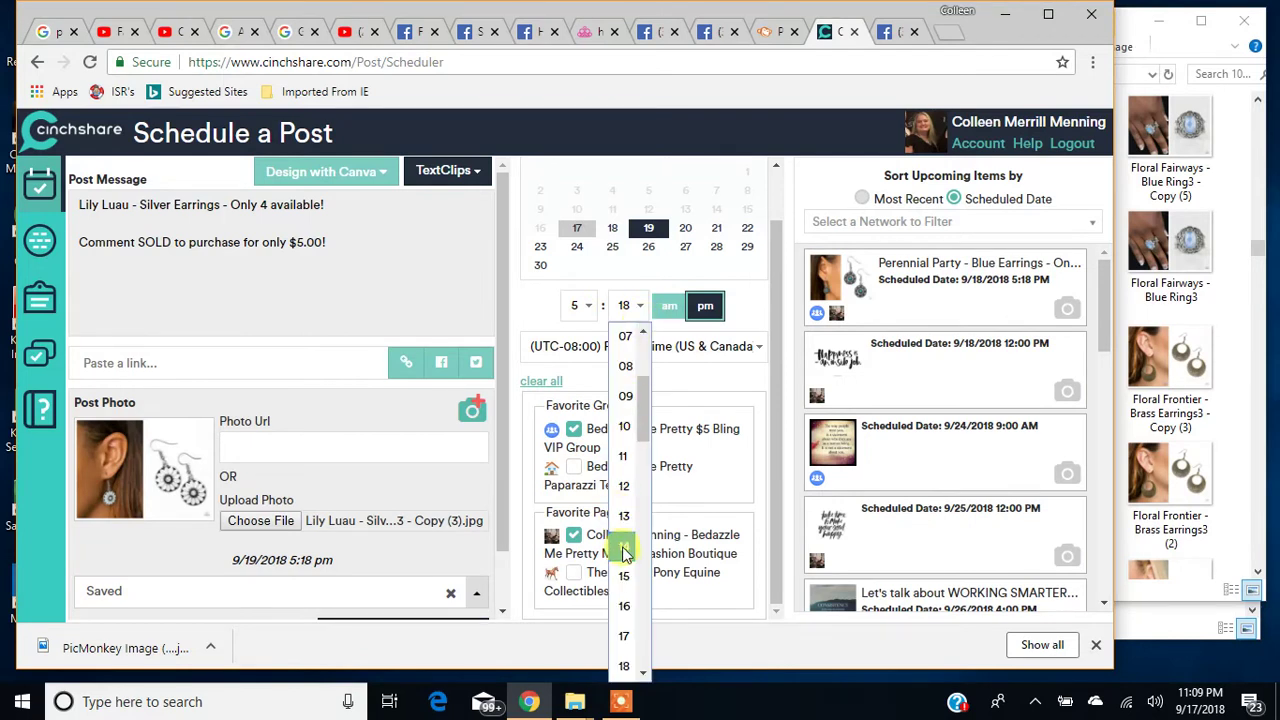
pyautogui.scroll(-5, 623, 560)
pyautogui.click(625, 583)
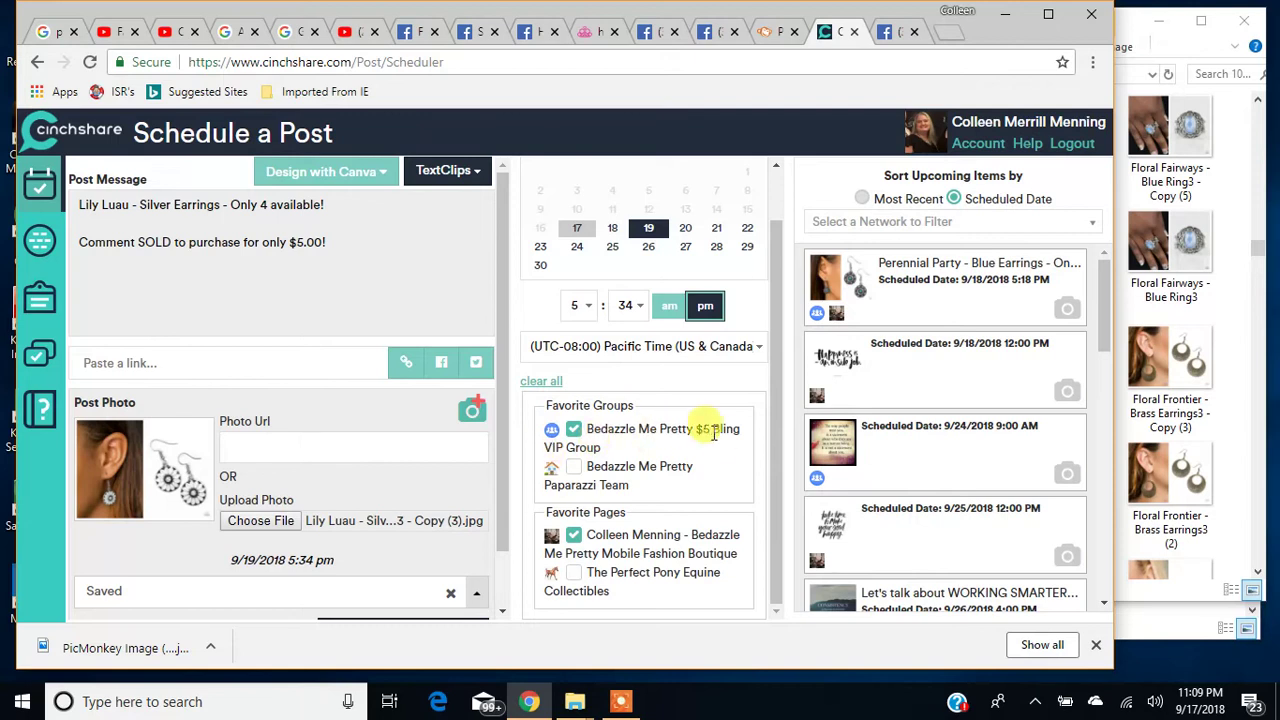
pyautogui.scroll(-1, 340, 392)
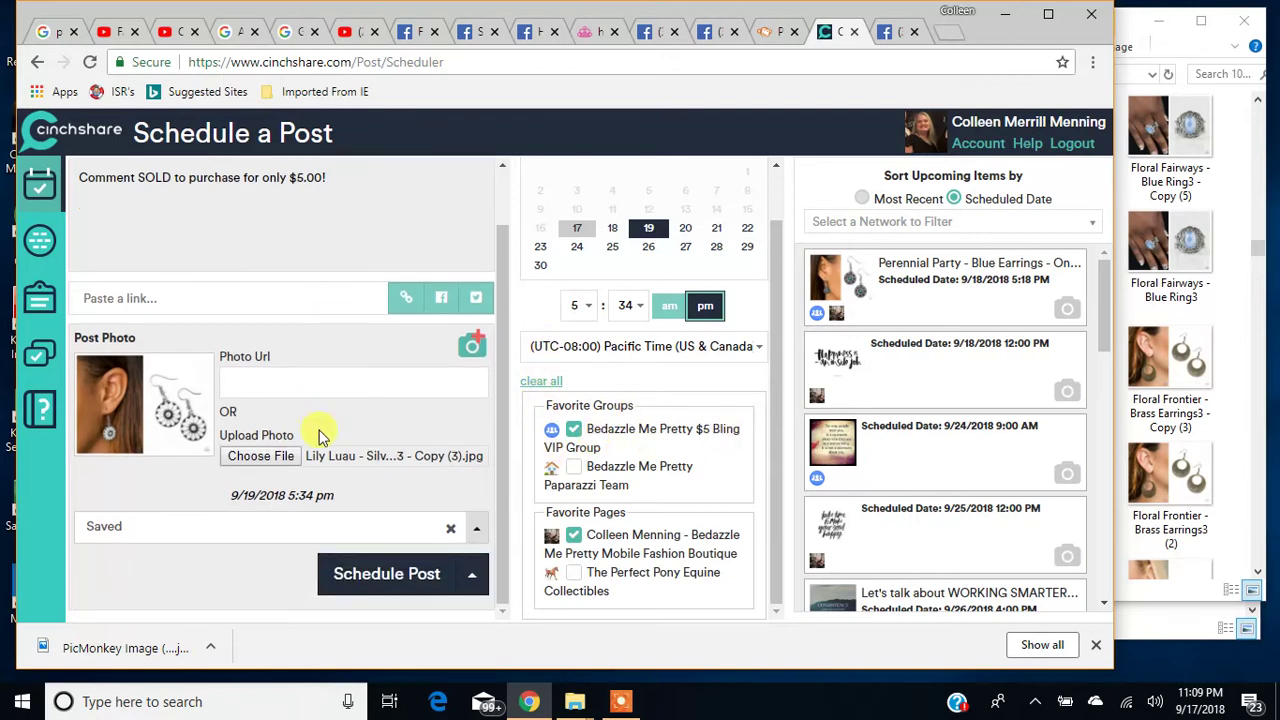
pyautogui.click(370, 574)
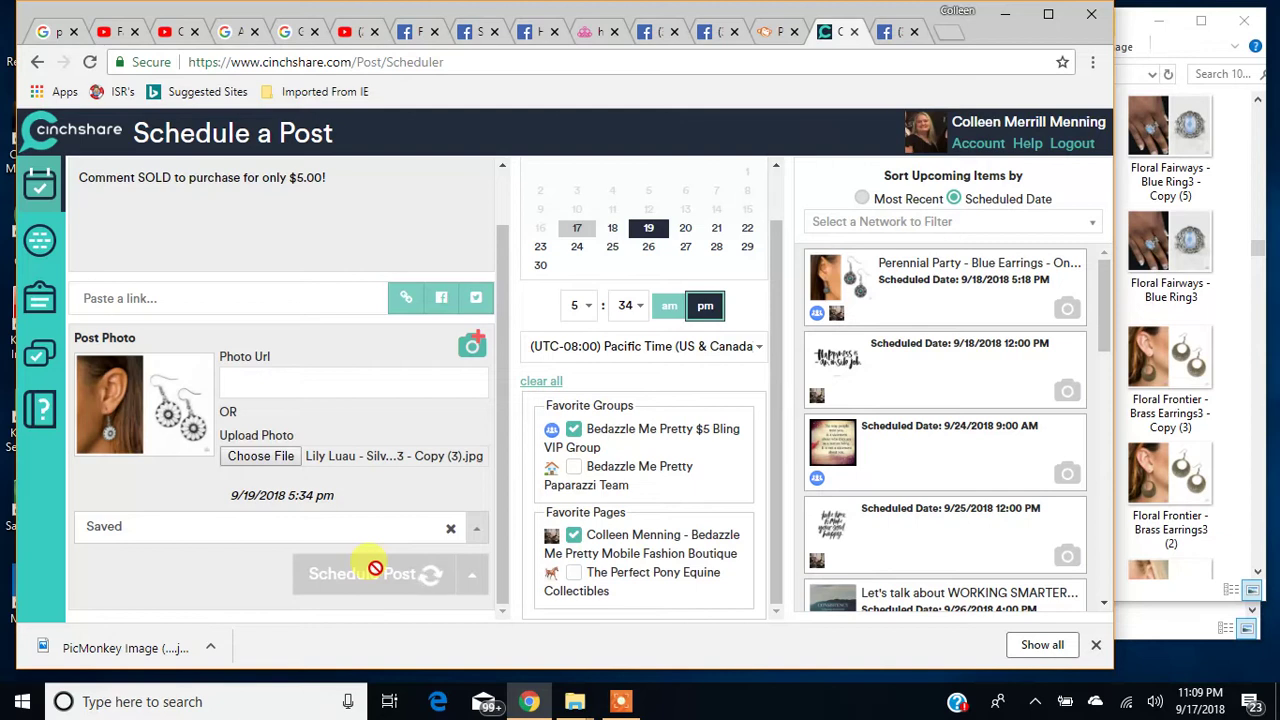
pyautogui.scroll(1, 595, 368)
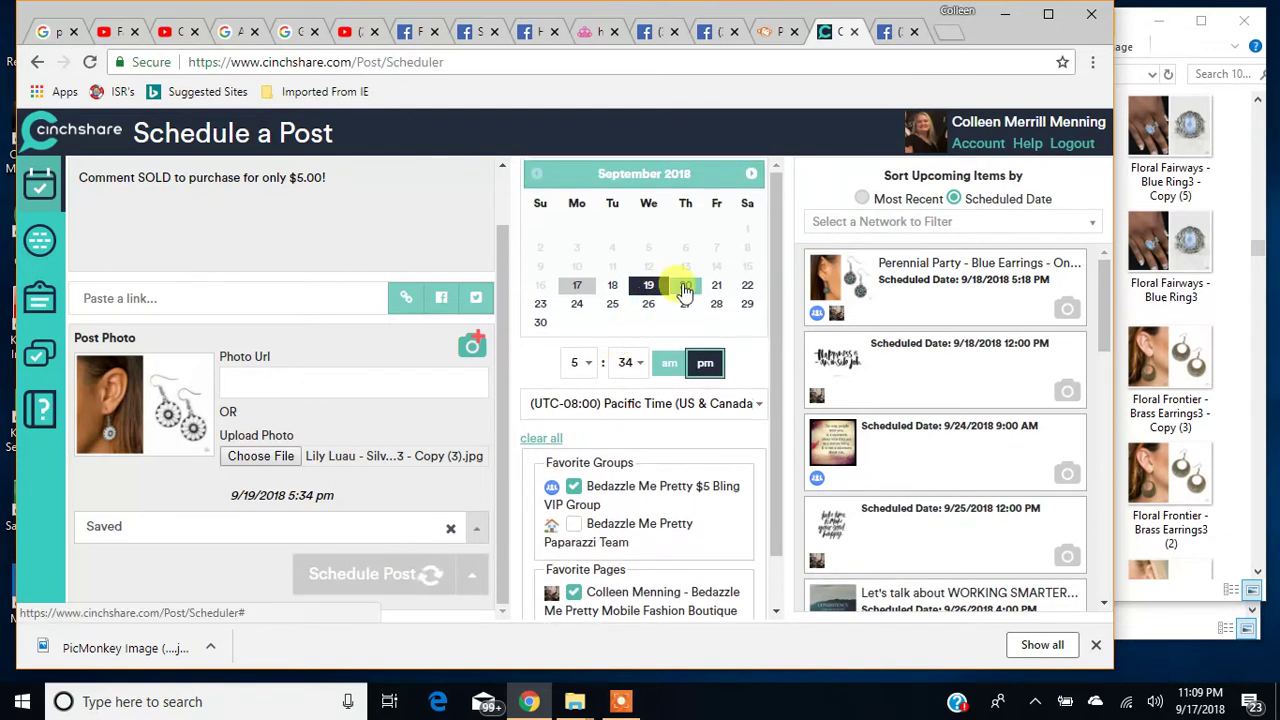
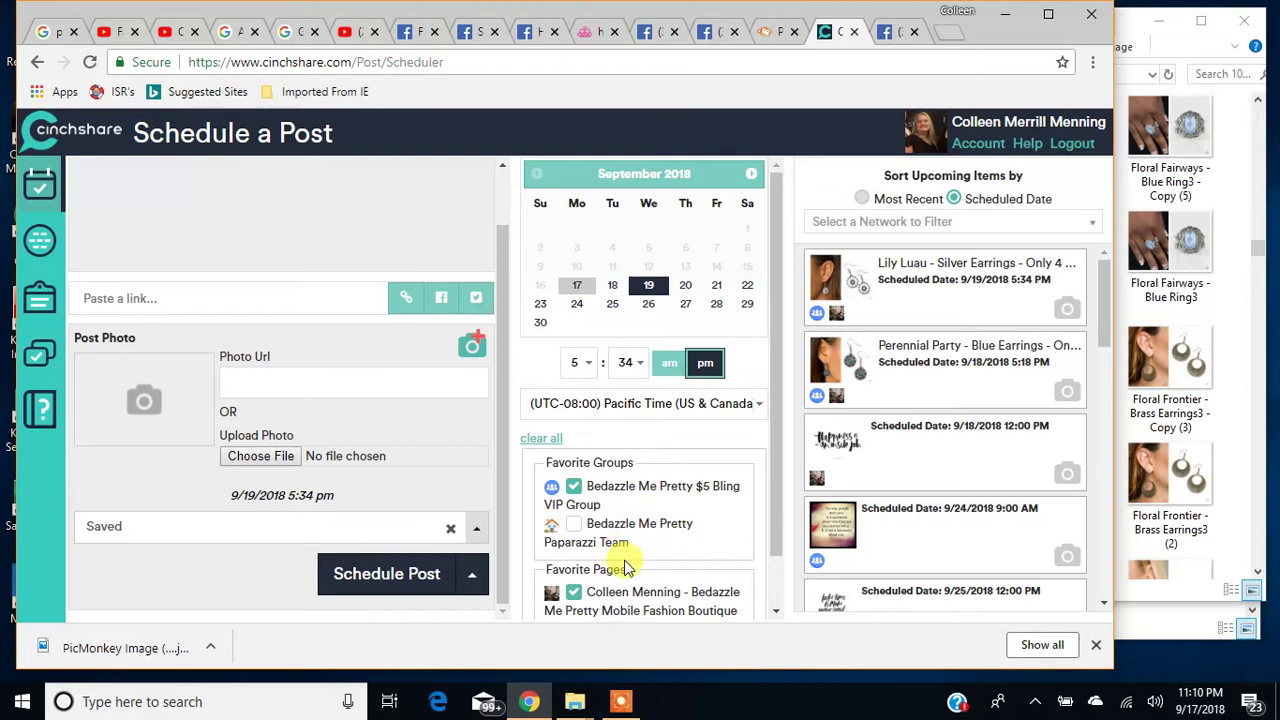
# Edit the scheduled Perennial Party - Blue Earrings post to remove the Bedazzle Me Pretty Mobile Fashion Boutique page, and reschedule it
pyautogui.scroll(-1, 608, 563)
pyautogui.click(573, 430)
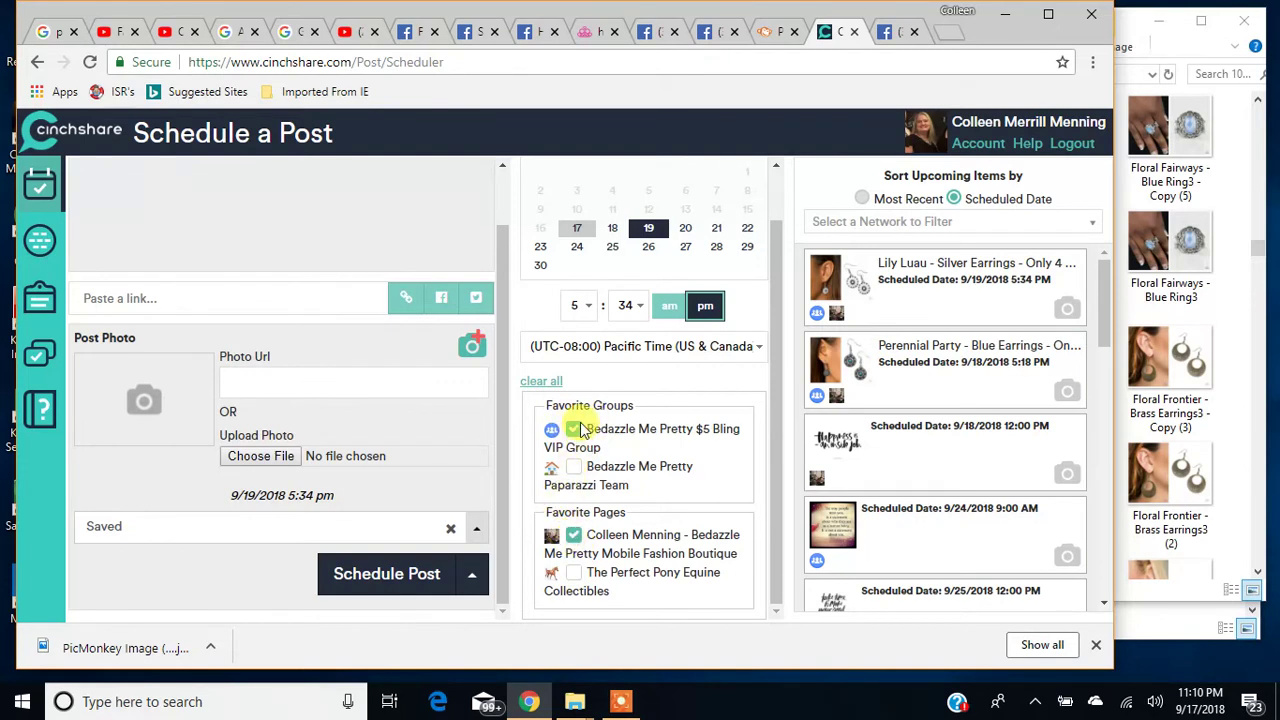
pyautogui.moveTo(1040, 345)
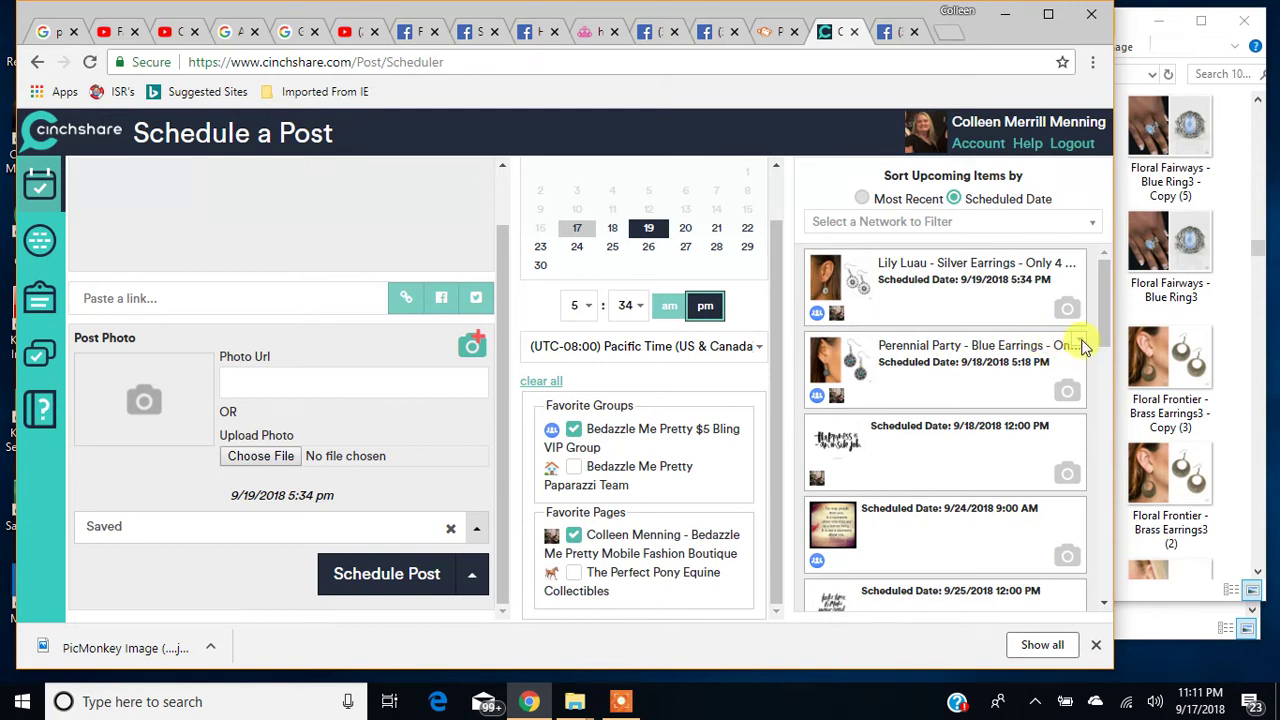
pyautogui.click(1085, 345)
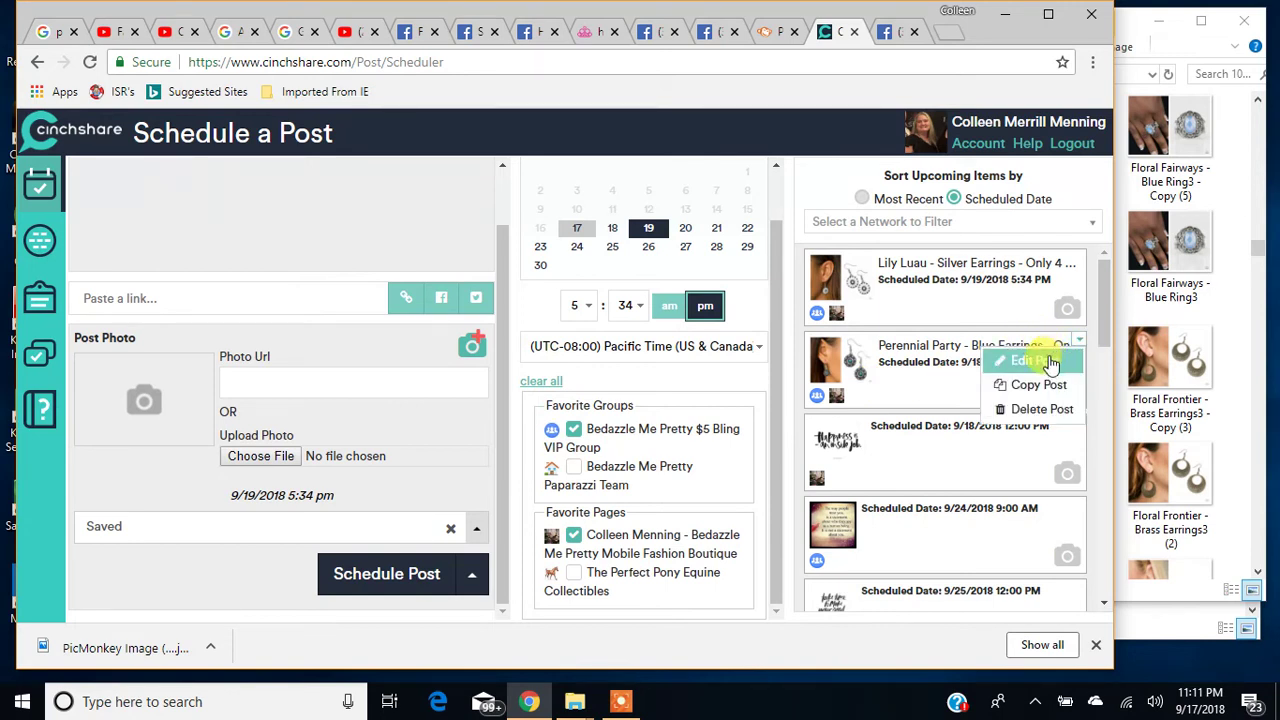
pyautogui.click(1050, 360)
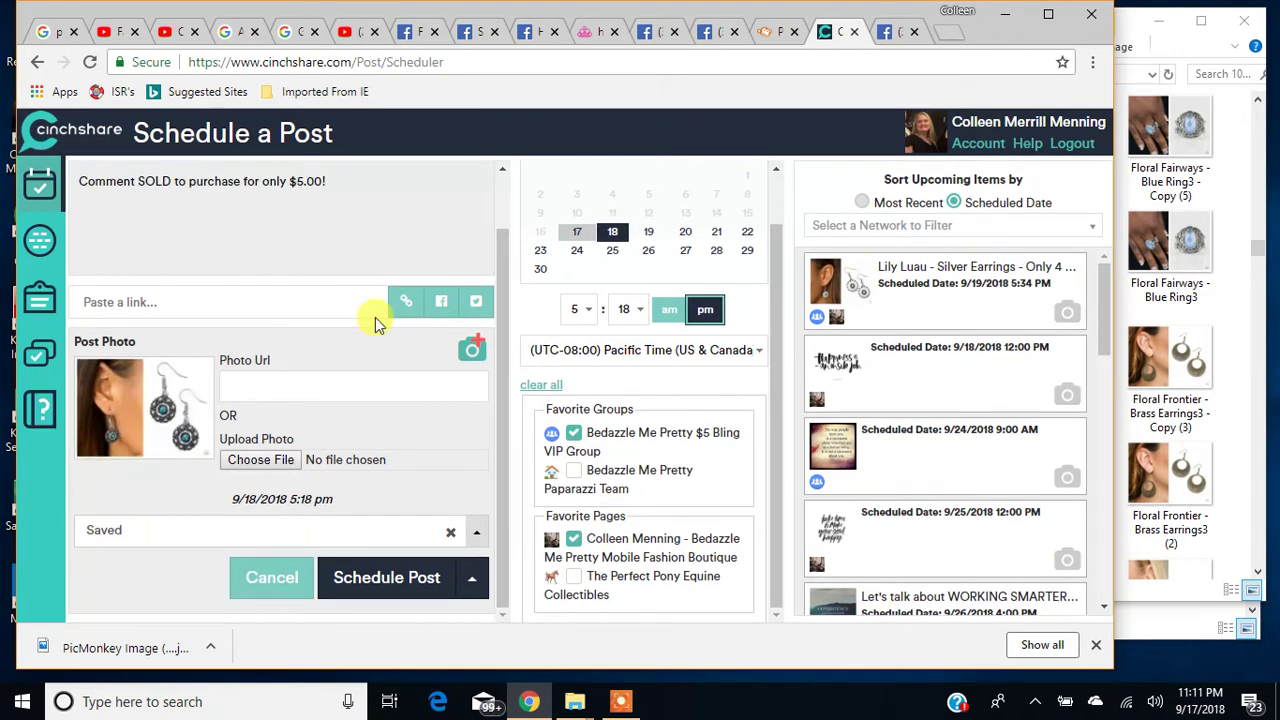
pyautogui.scroll(1, 371, 427)
pyautogui.scroll(1, 371, 427)
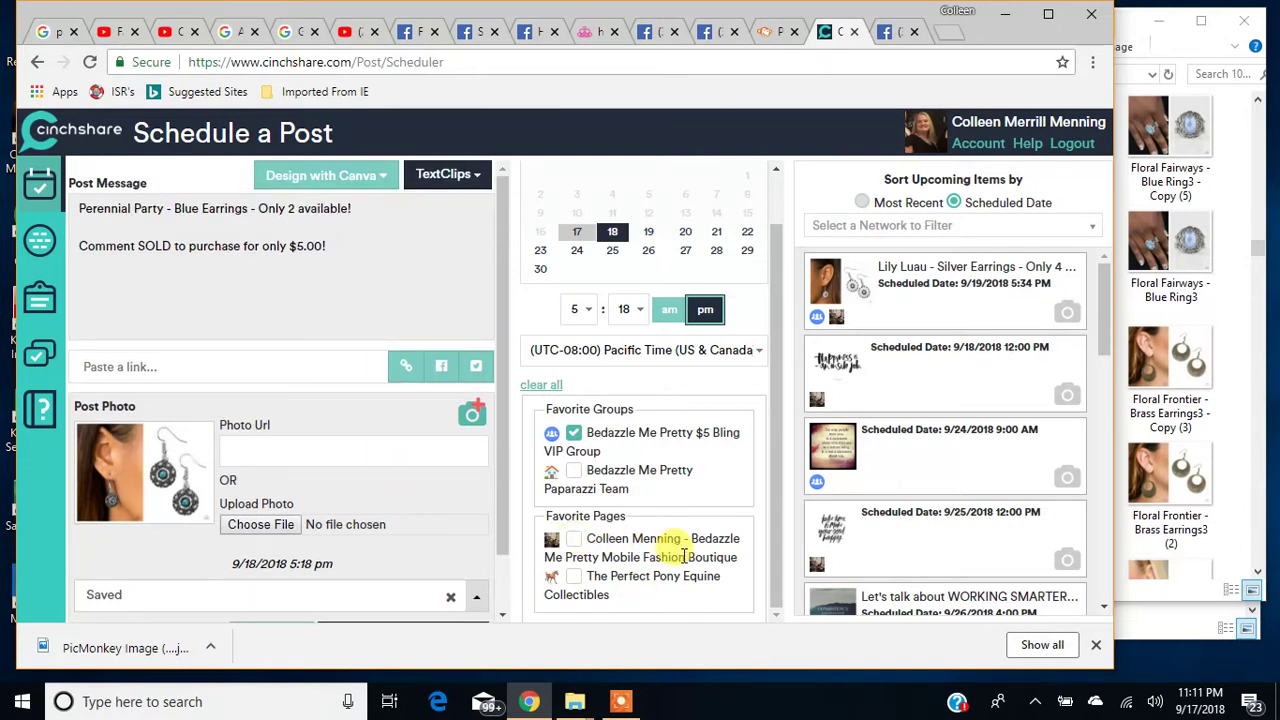
pyautogui.scroll(-1, 378, 587)
pyautogui.scroll(-1, 378, 587)
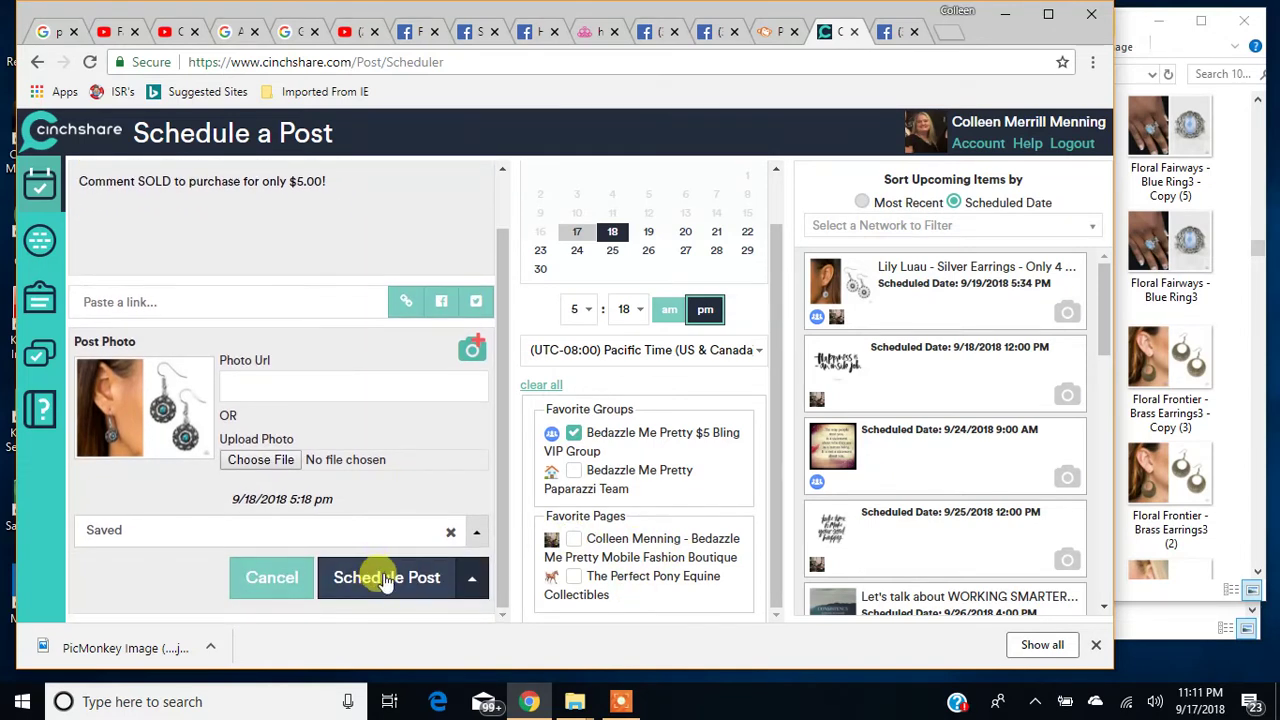
pyautogui.click(386, 580)
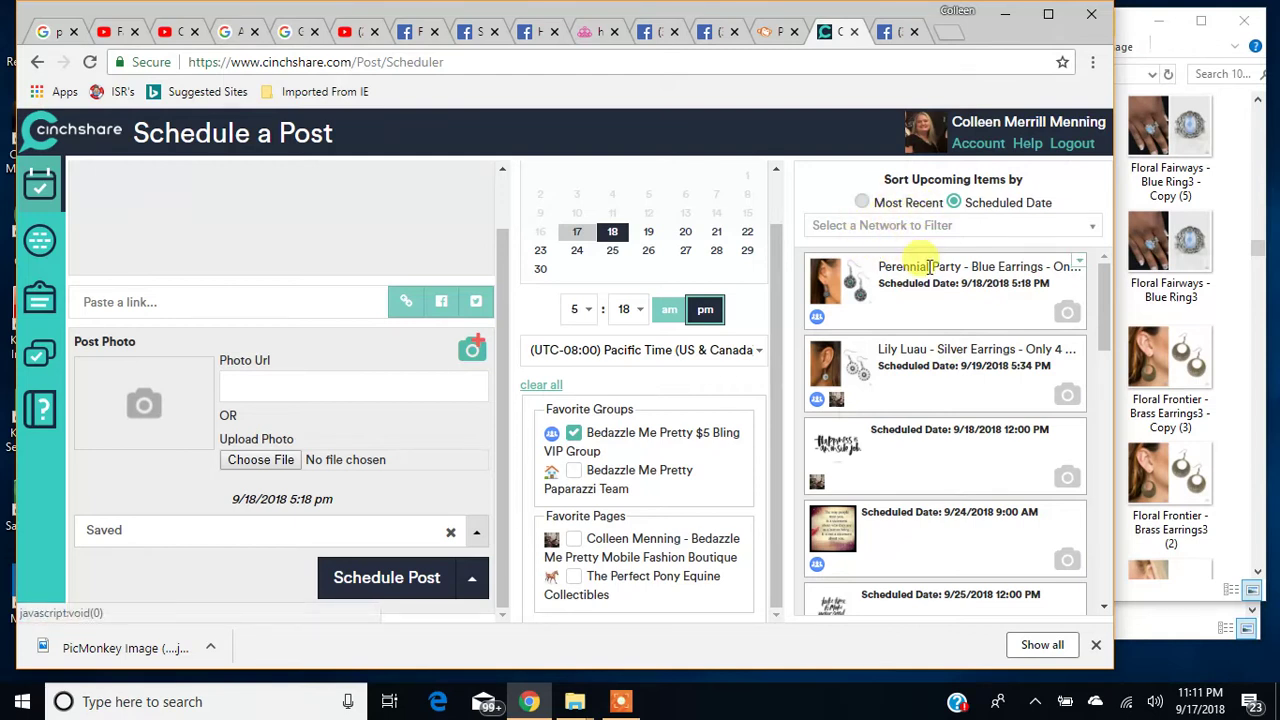
# Refresh the scheduled-date sorting, remove the Mobile Fashion Boutique page from the scheduled Lily Luau - Silver Earrings post, and reschedule it
pyautogui.click(990, 207)
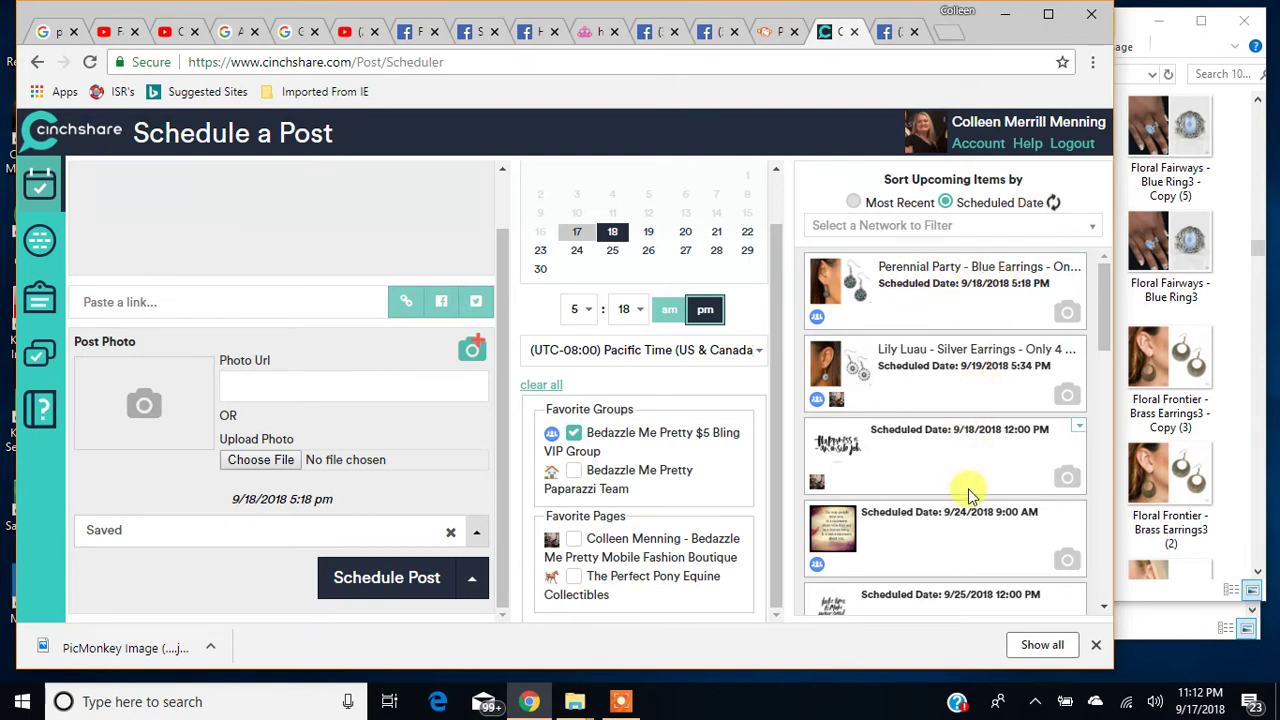
pyautogui.click(1080, 345)
pyautogui.click(1043, 366)
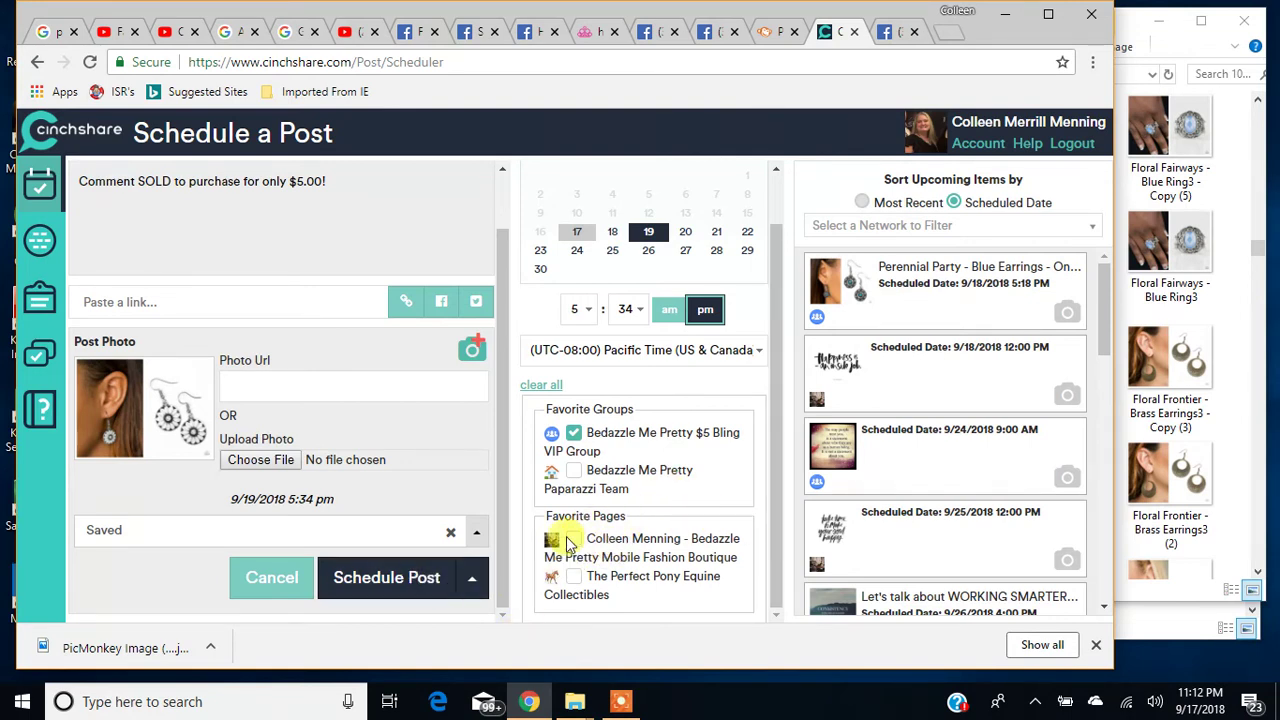
pyautogui.click(568, 539)
pyautogui.click(365, 581)
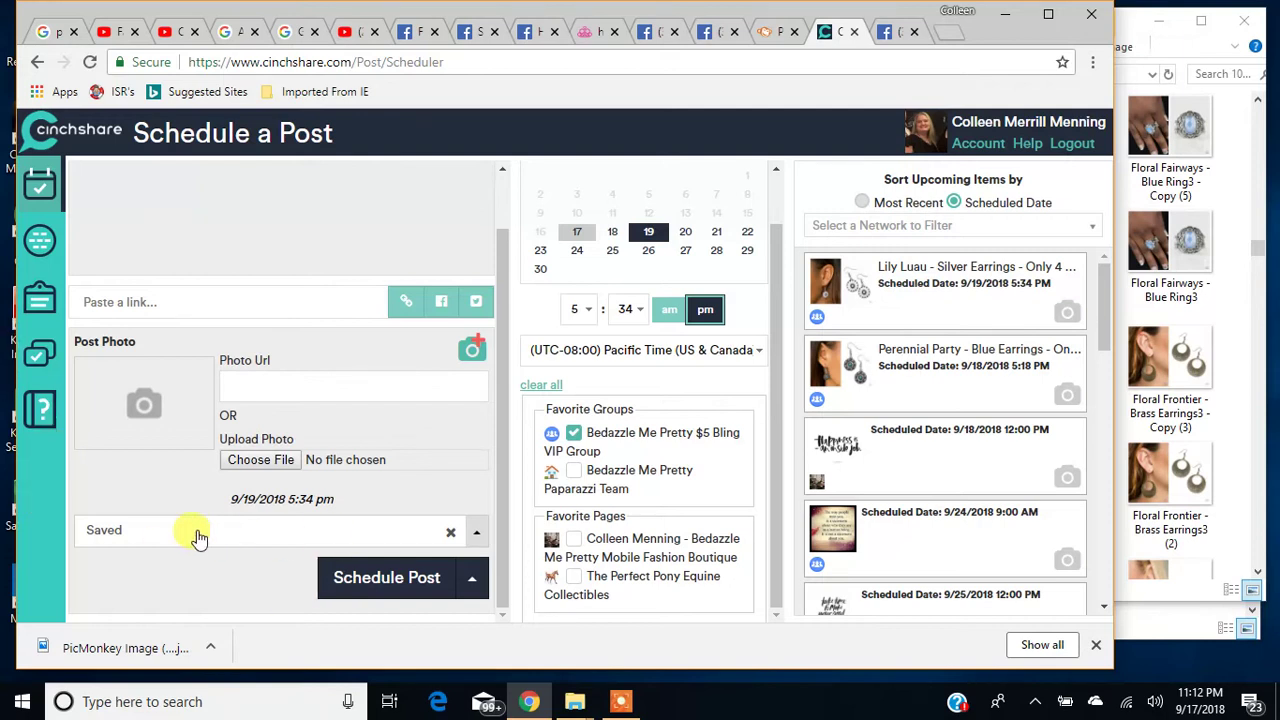
# Review the pending Facebook posts for the Bedazzle Me Pretty $5 Bling VIP Group in the Post Library
pyautogui.click(37, 364)
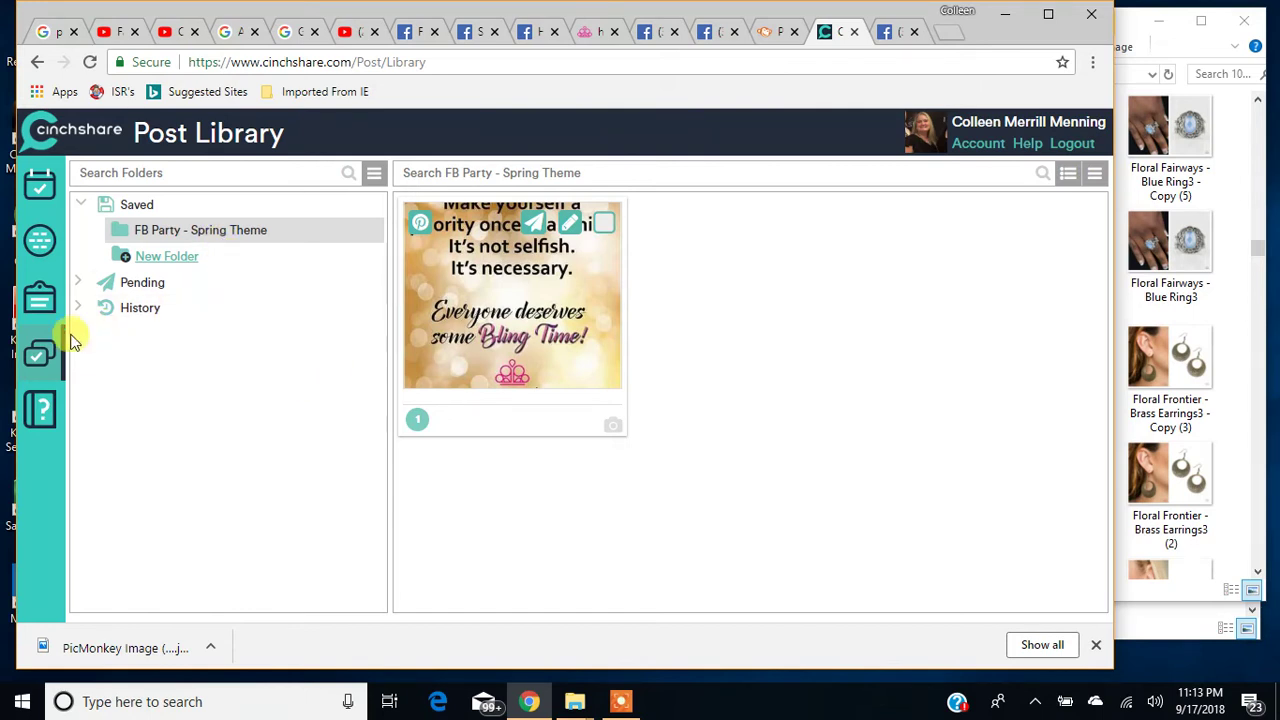
pyautogui.click(80, 283)
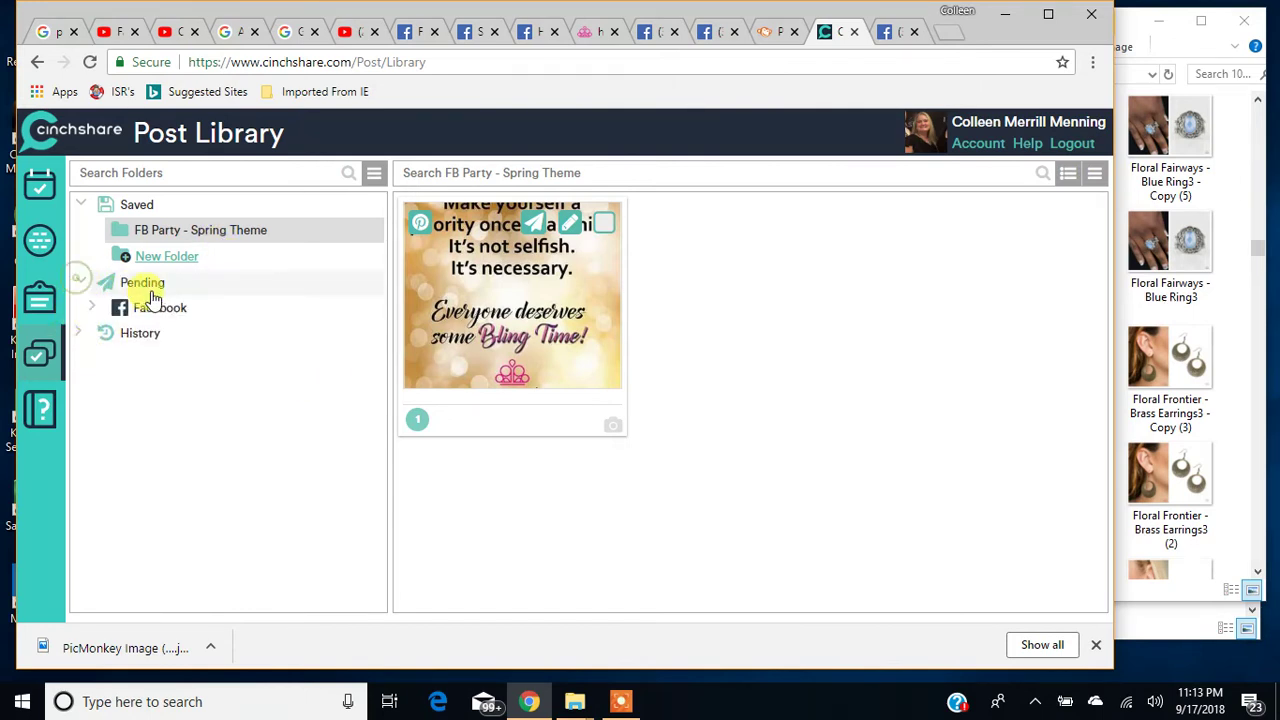
pyautogui.click(94, 309)
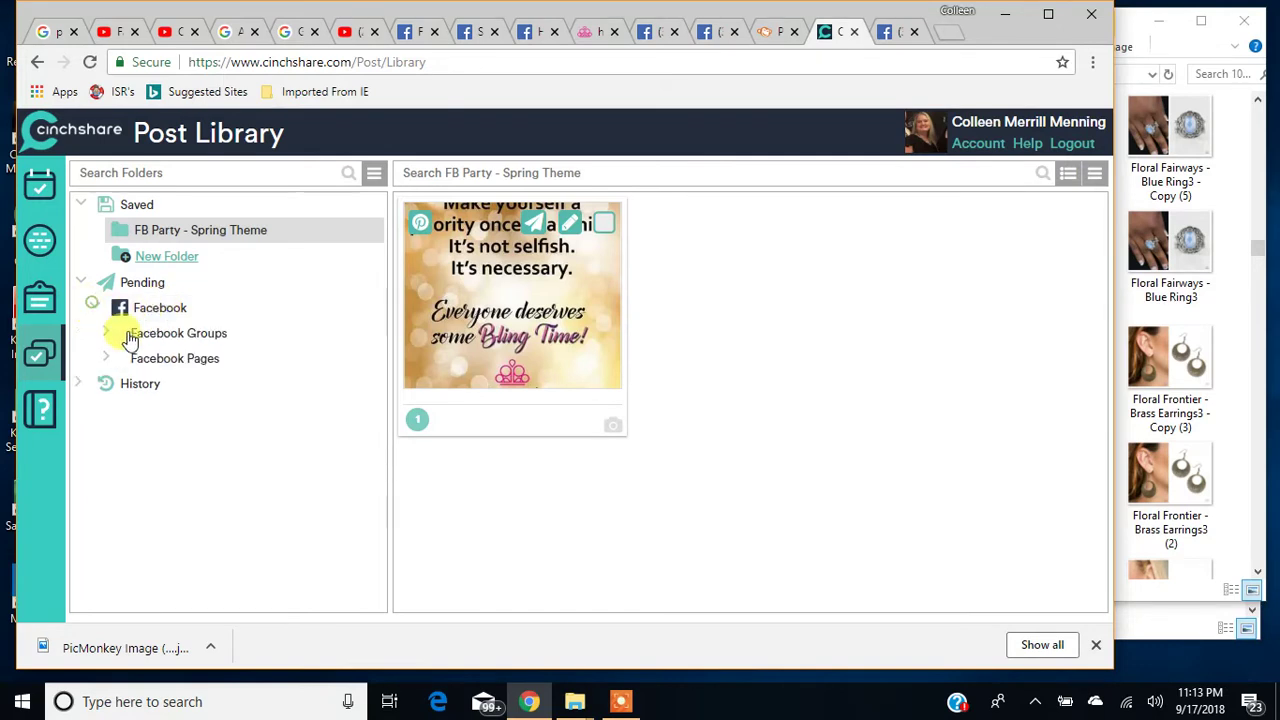
pyautogui.click(108, 335)
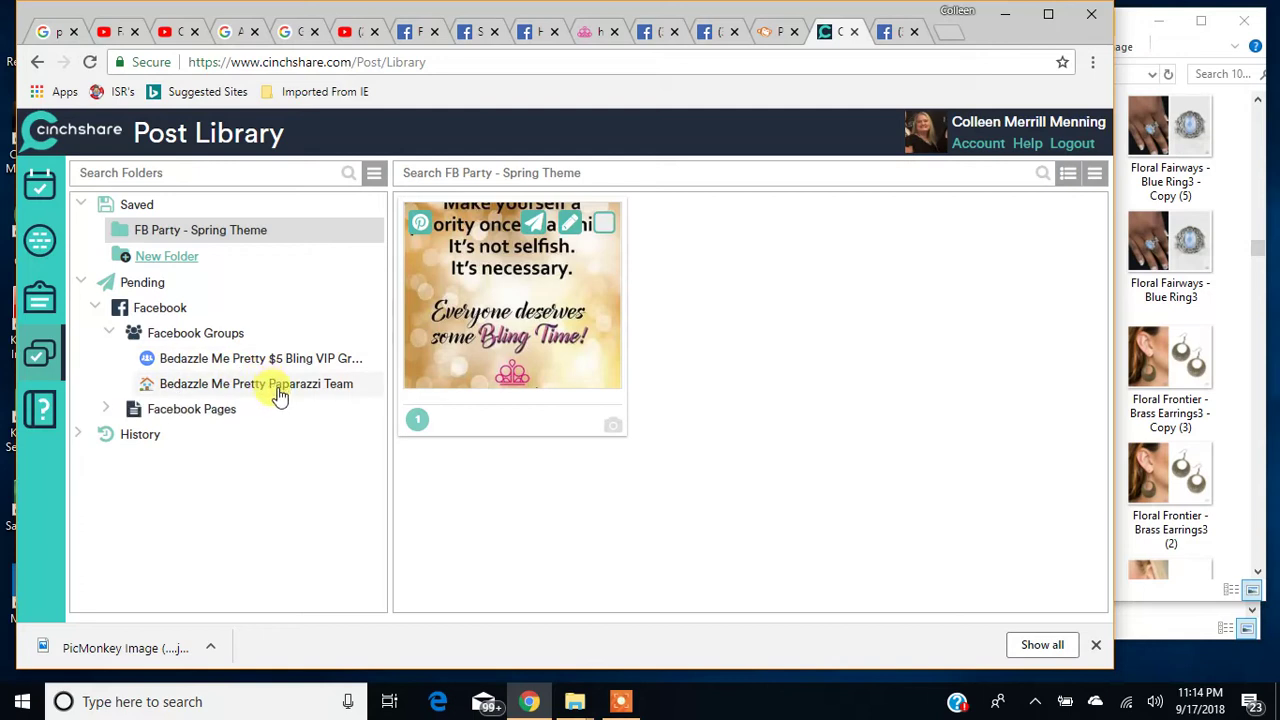
pyautogui.click(262, 360)
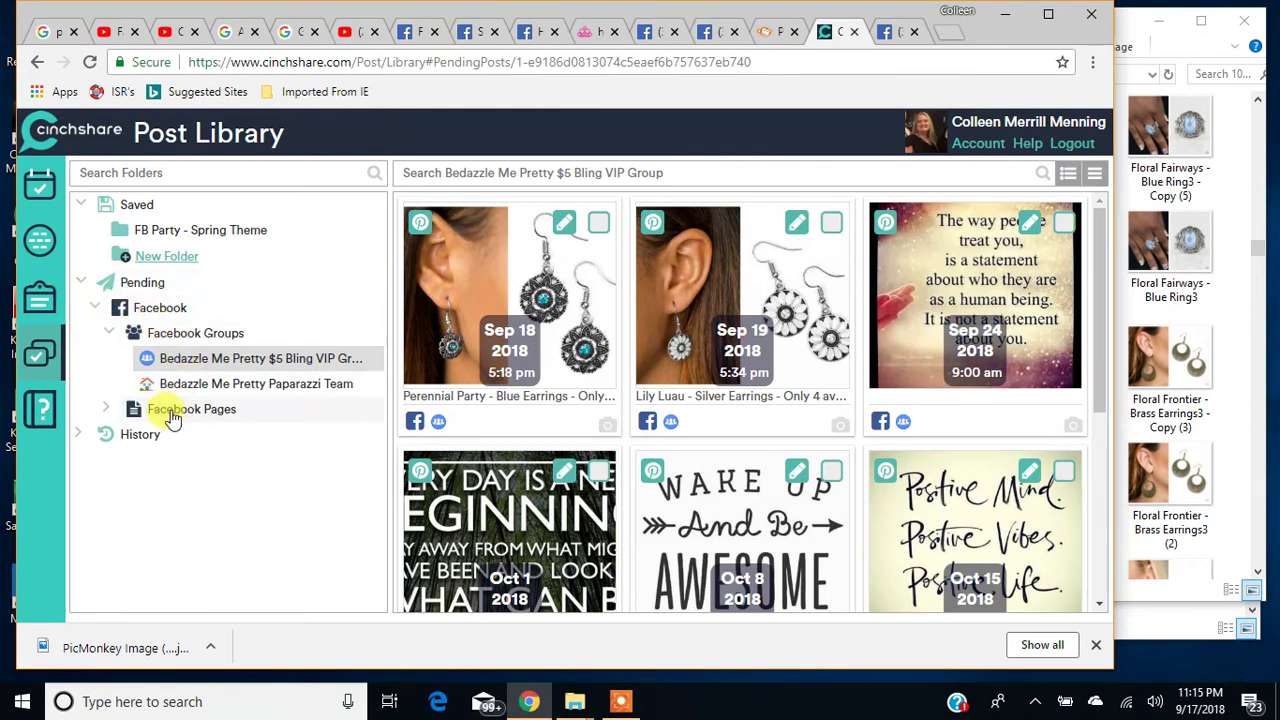
pyautogui.scroll(-3, 720, 455)
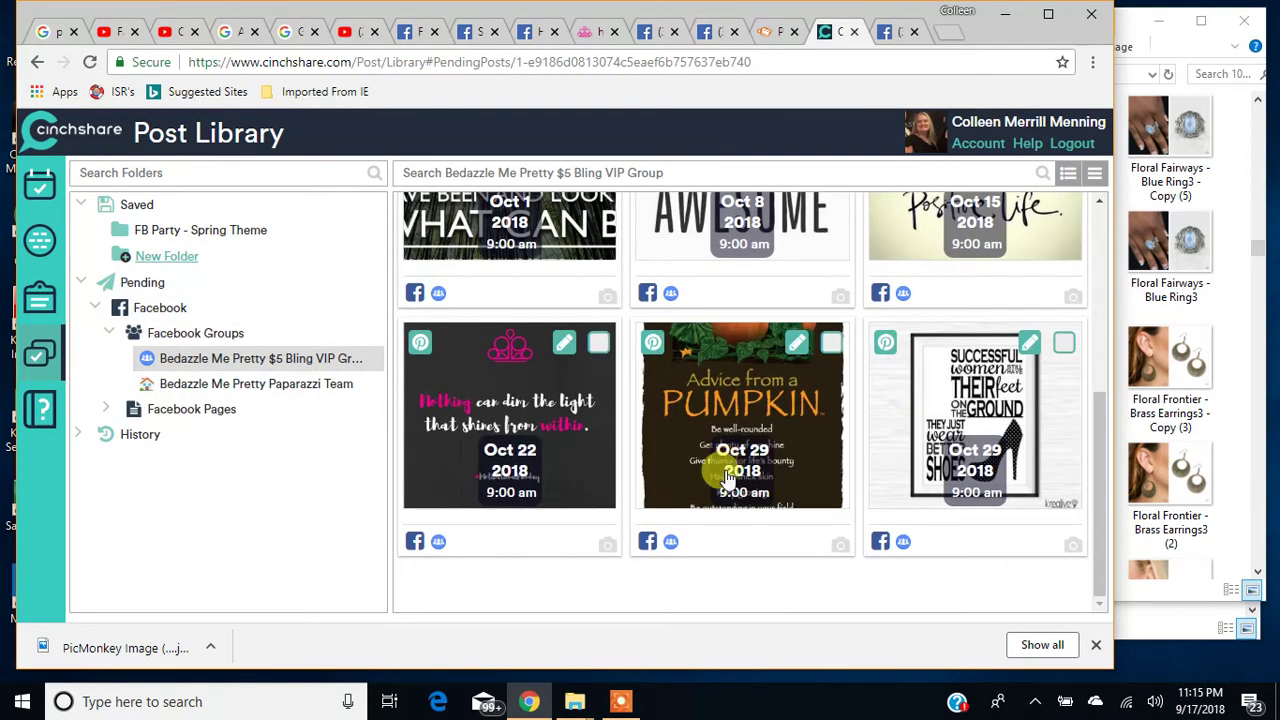
pyautogui.scroll(3, 690, 500)
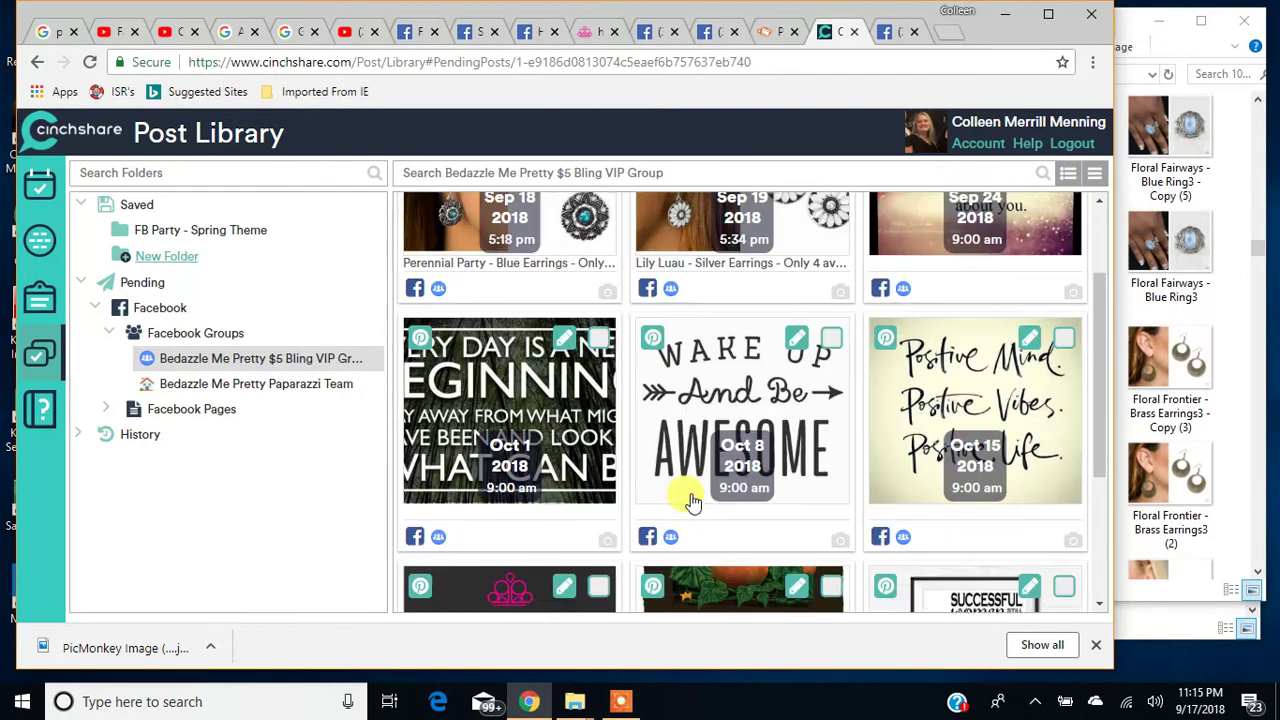
pyautogui.scroll(-3, 690, 500)
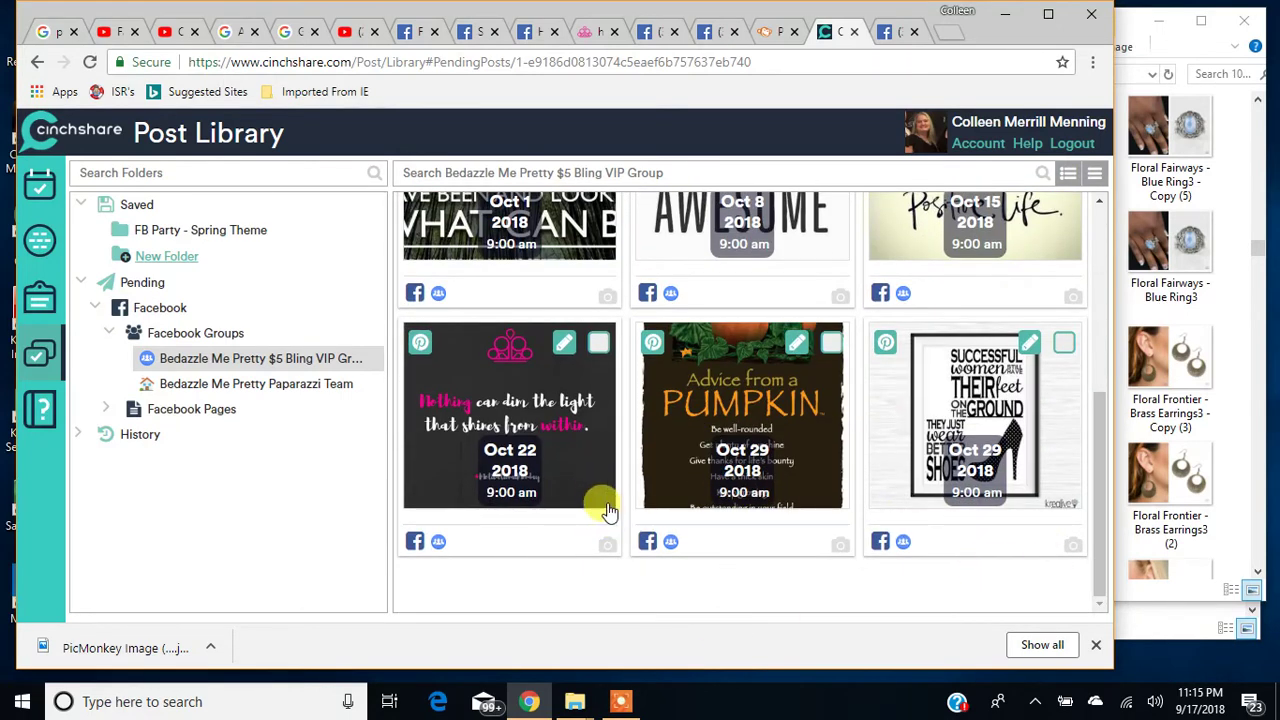
# Browse the VIP group's Facebook Events post history and examine the posts from the 04/18/2017 Spring Bling Paparazzi Jewelry Party
pyautogui.click(80, 434)
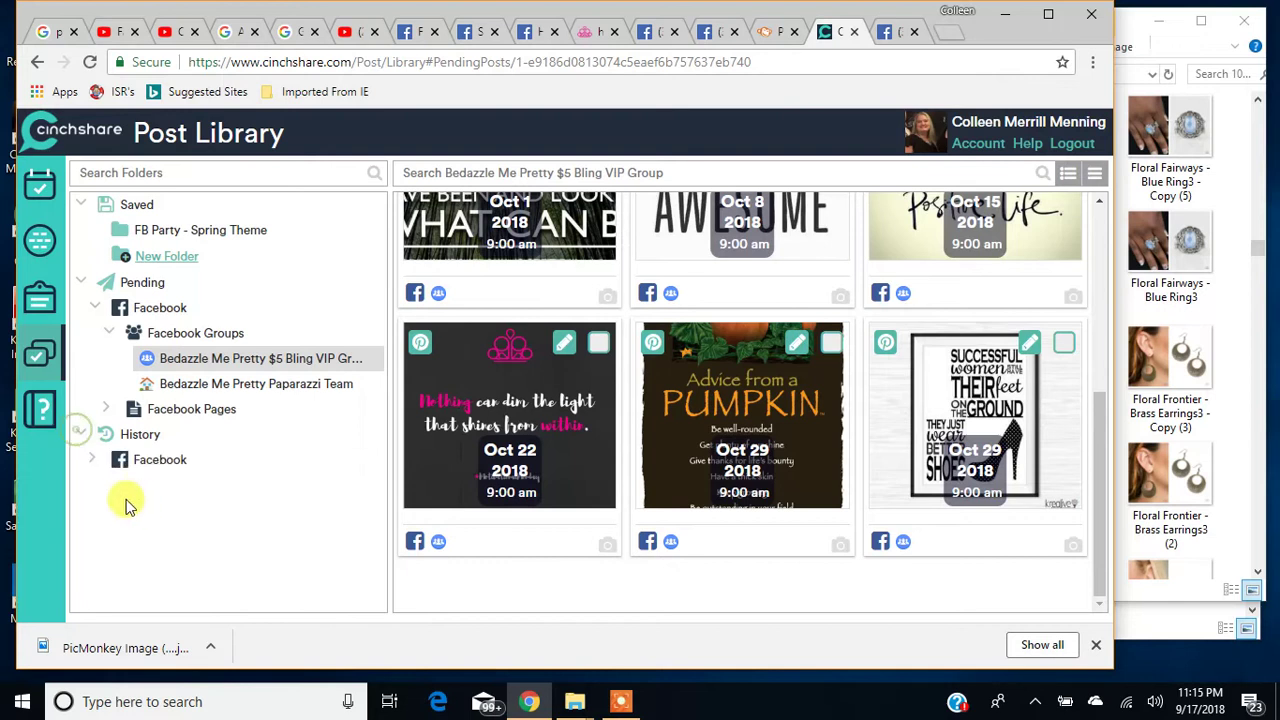
pyautogui.click(94, 459)
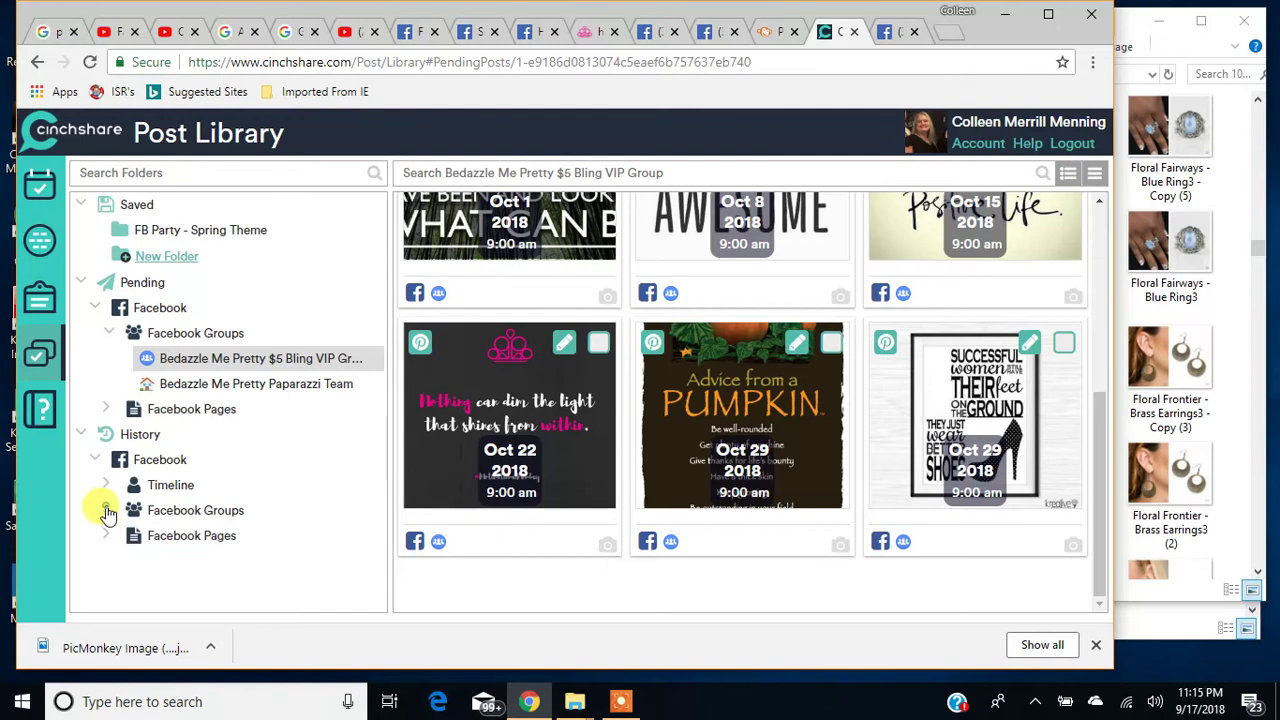
pyautogui.click(107, 510)
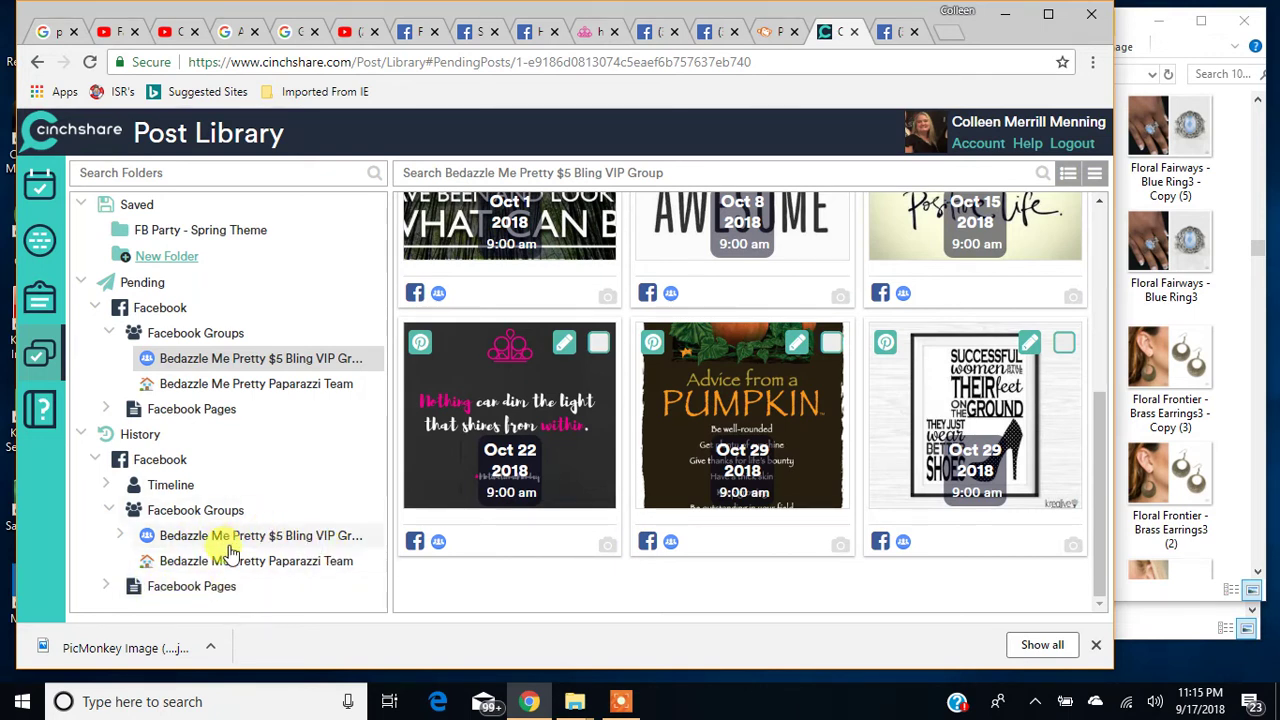
pyautogui.click(122, 538)
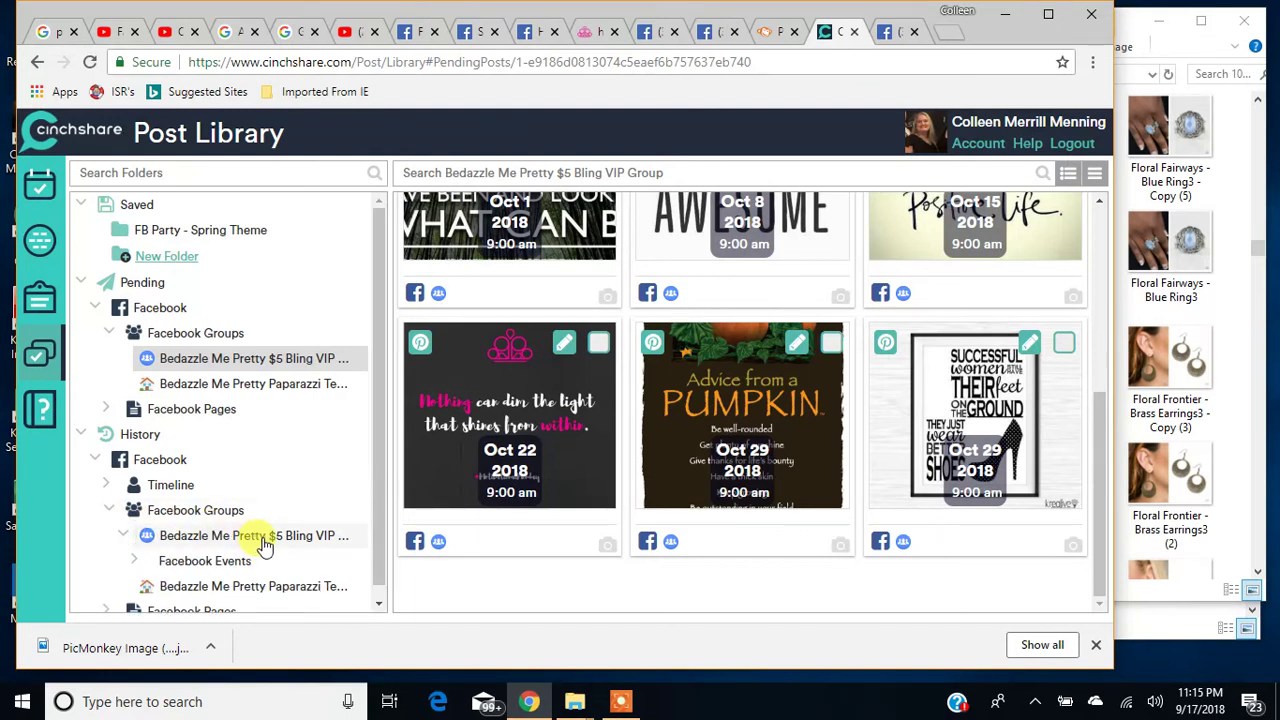
pyautogui.click(137, 561)
pyautogui.scroll(-3, 300, 535)
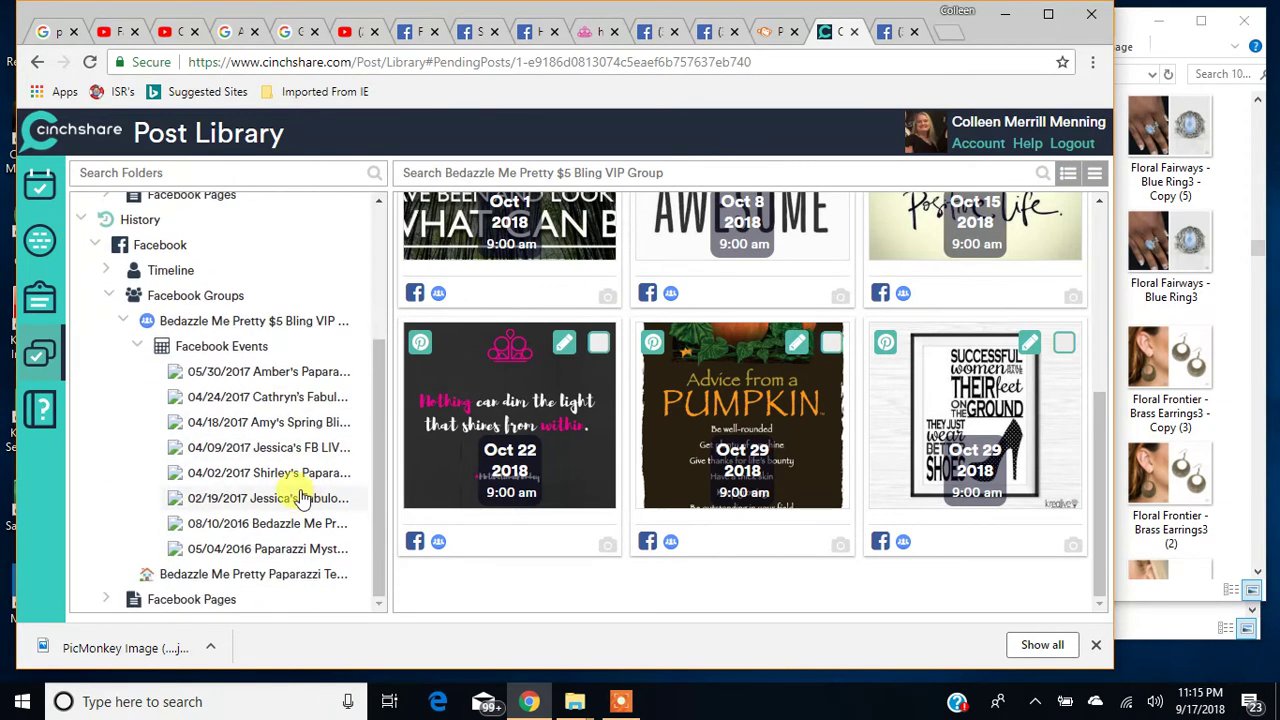
pyautogui.click(263, 423)
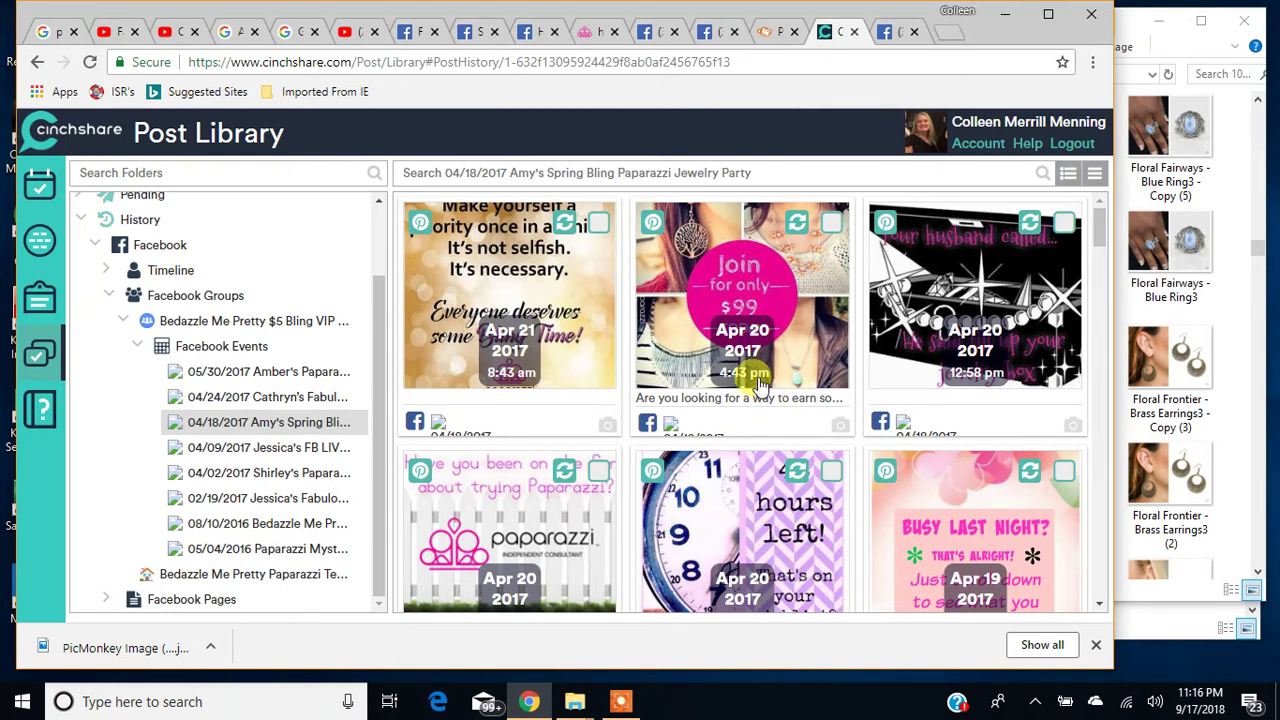
pyautogui.scroll(-5, 890, 390)
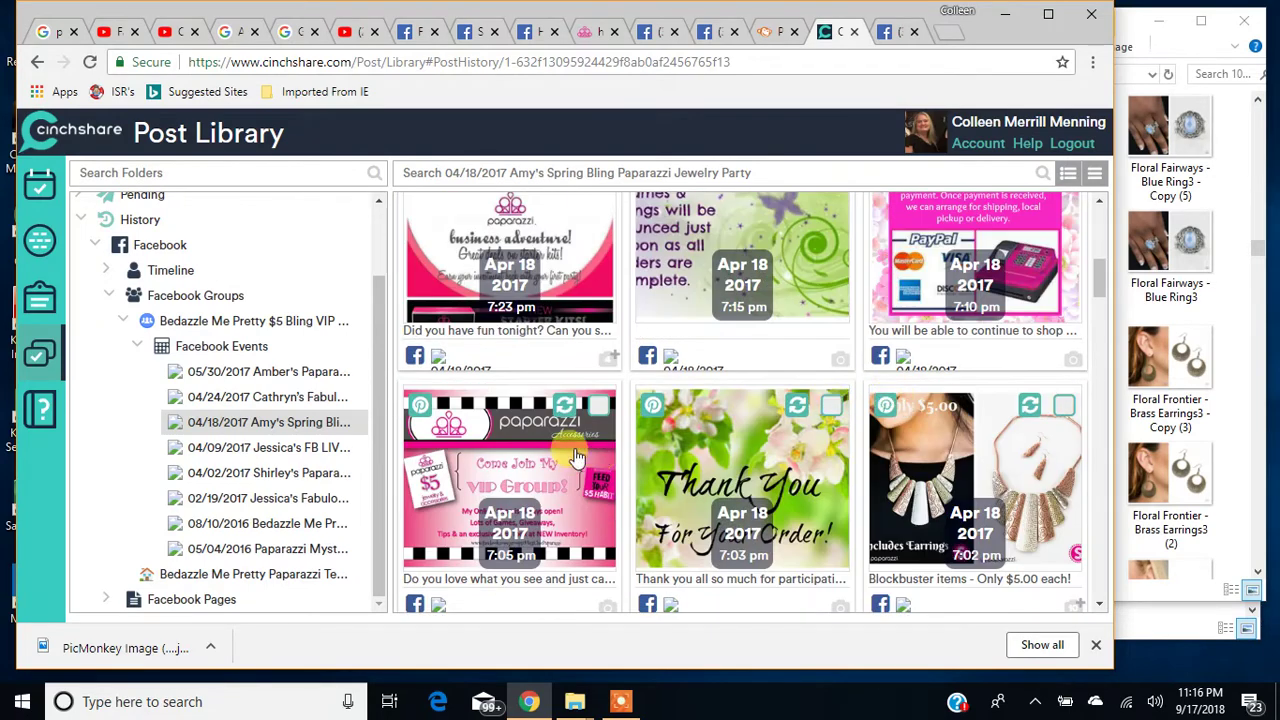
# Examine the order and timing of the jewelry posts in the 04/18/2017 Spring Bling party history between about 7:05 pm and 6:24 pm
pyautogui.scroll(-5, 765, 437)
pyautogui.scroll(-10, 775, 435)
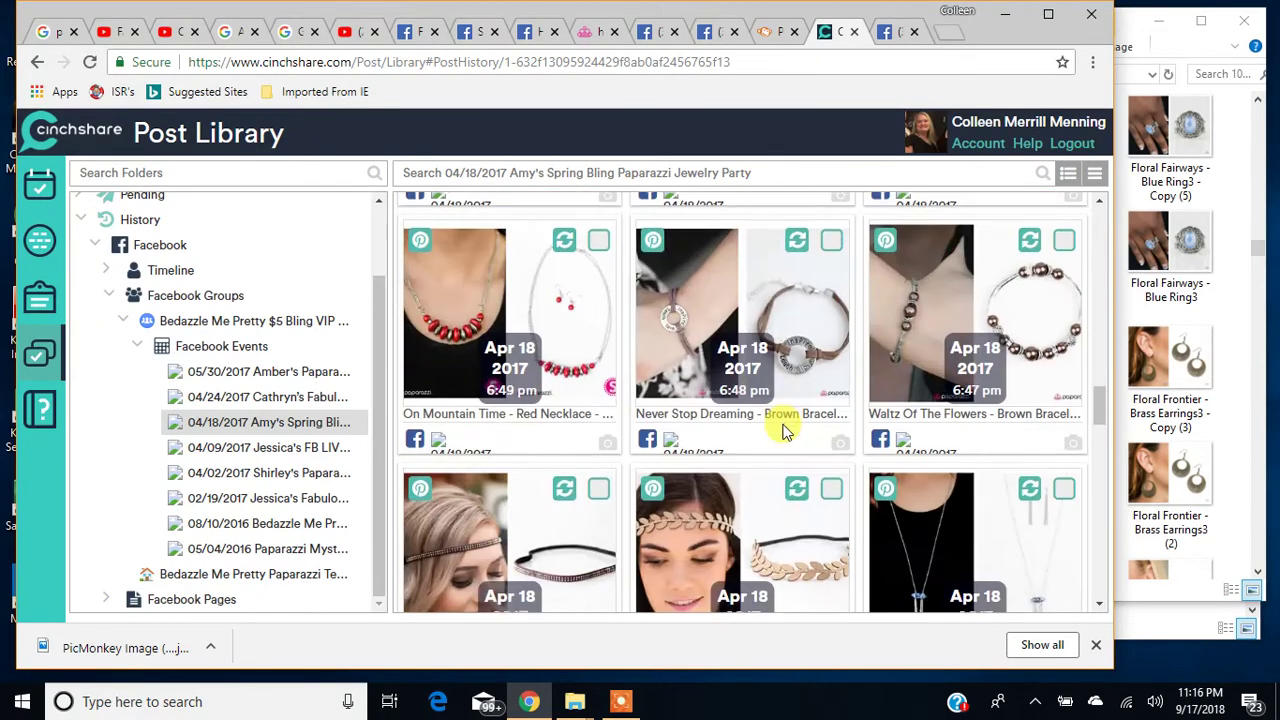
pyautogui.scroll(-1, 845, 468)
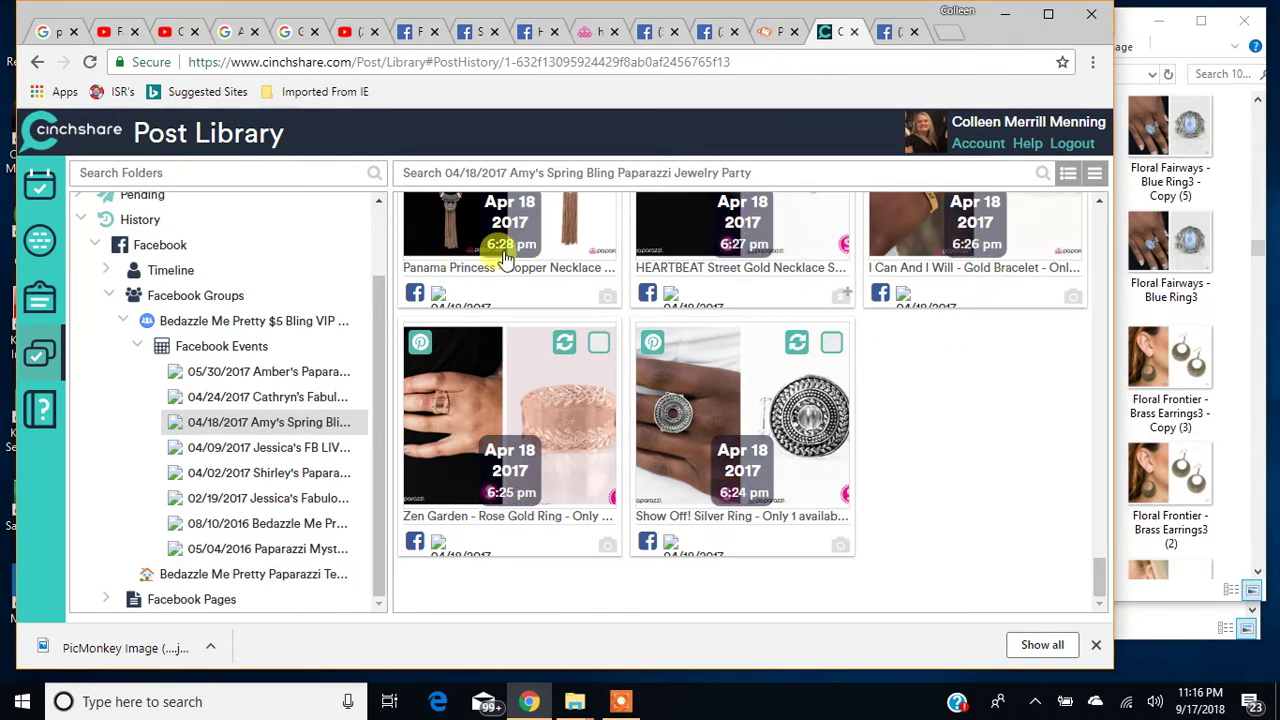
pyautogui.scroll(2, 790, 440)
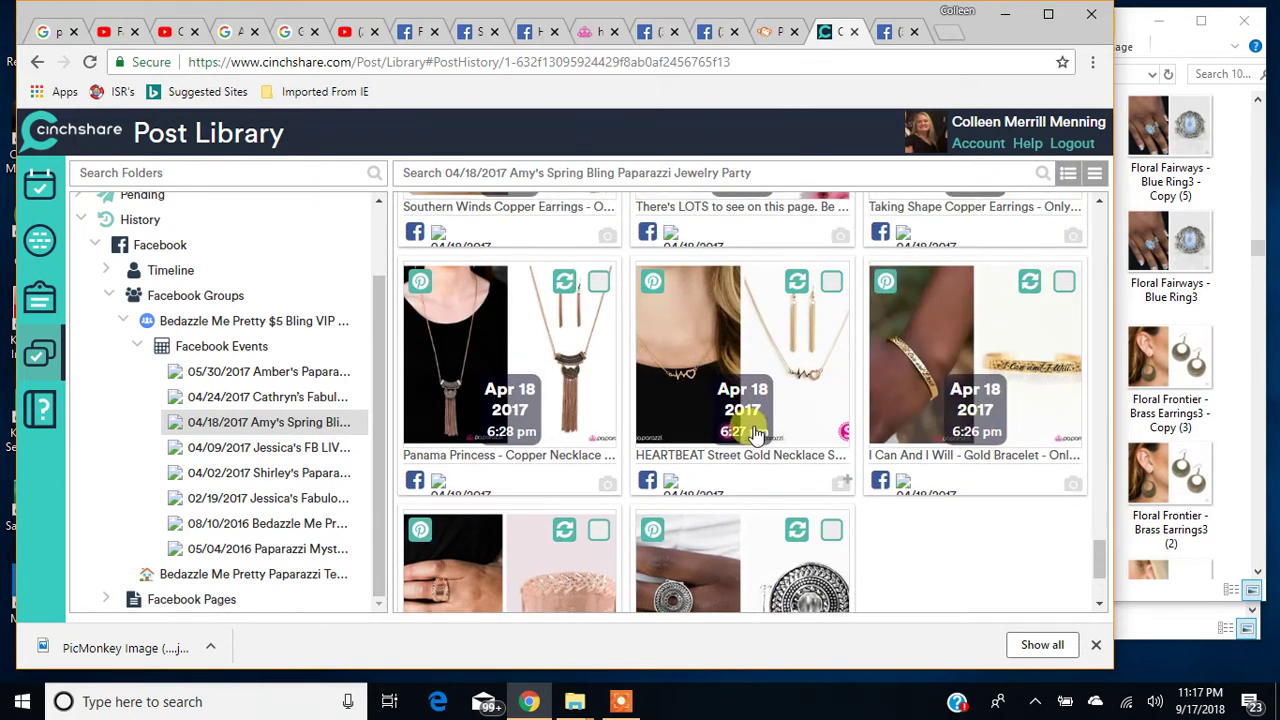
pyautogui.scroll(-2, 808, 517)
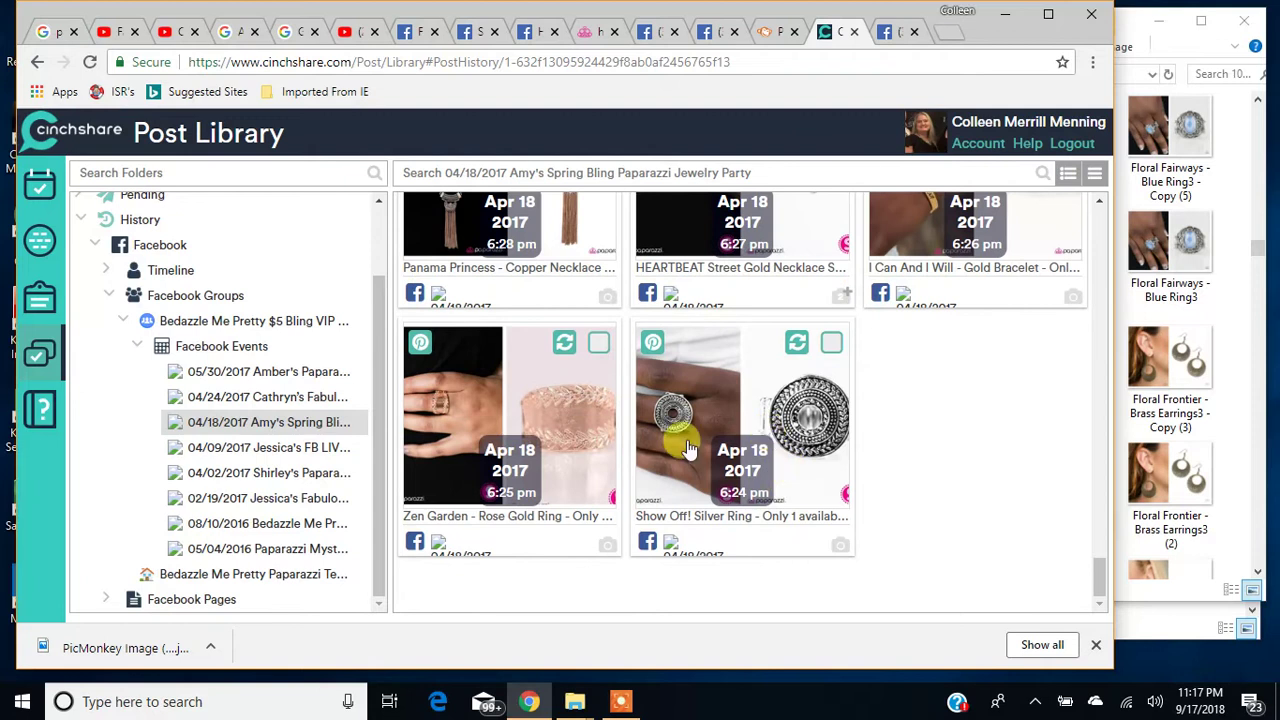
pyautogui.scroll(2, 814, 366)
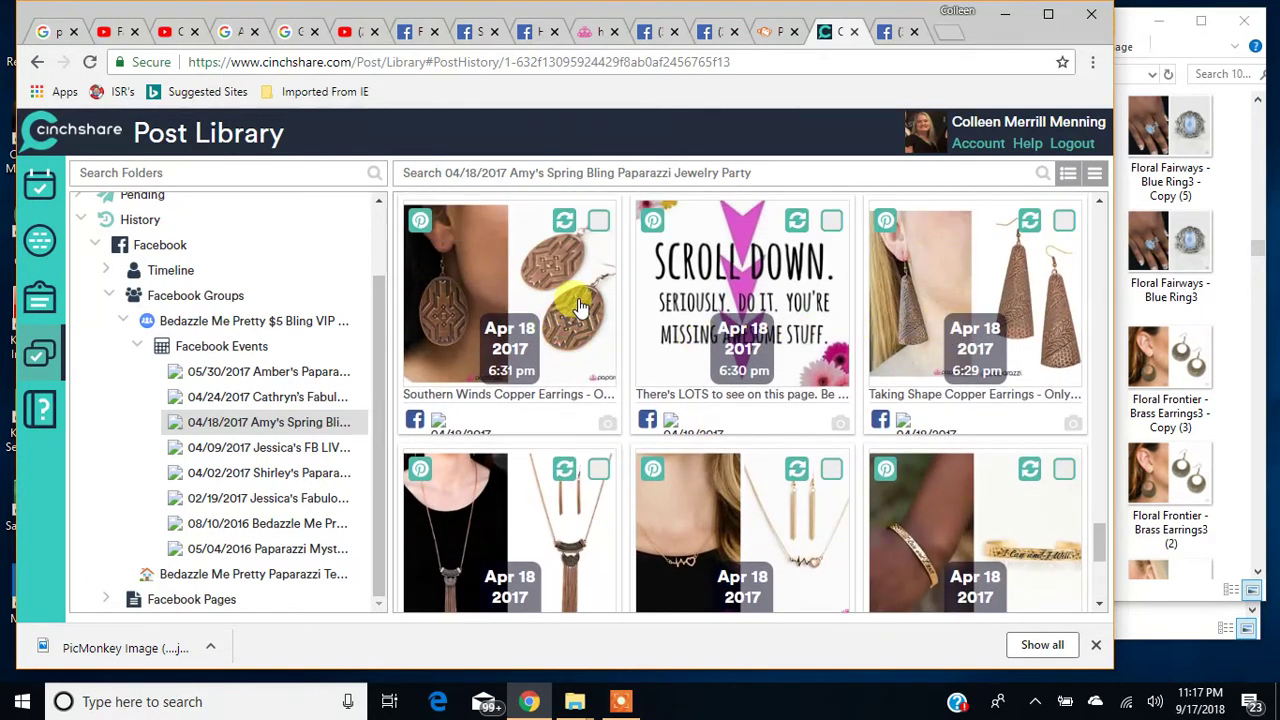
pyautogui.scroll(1, 950, 440)
pyautogui.scroll(2, 950, 453)
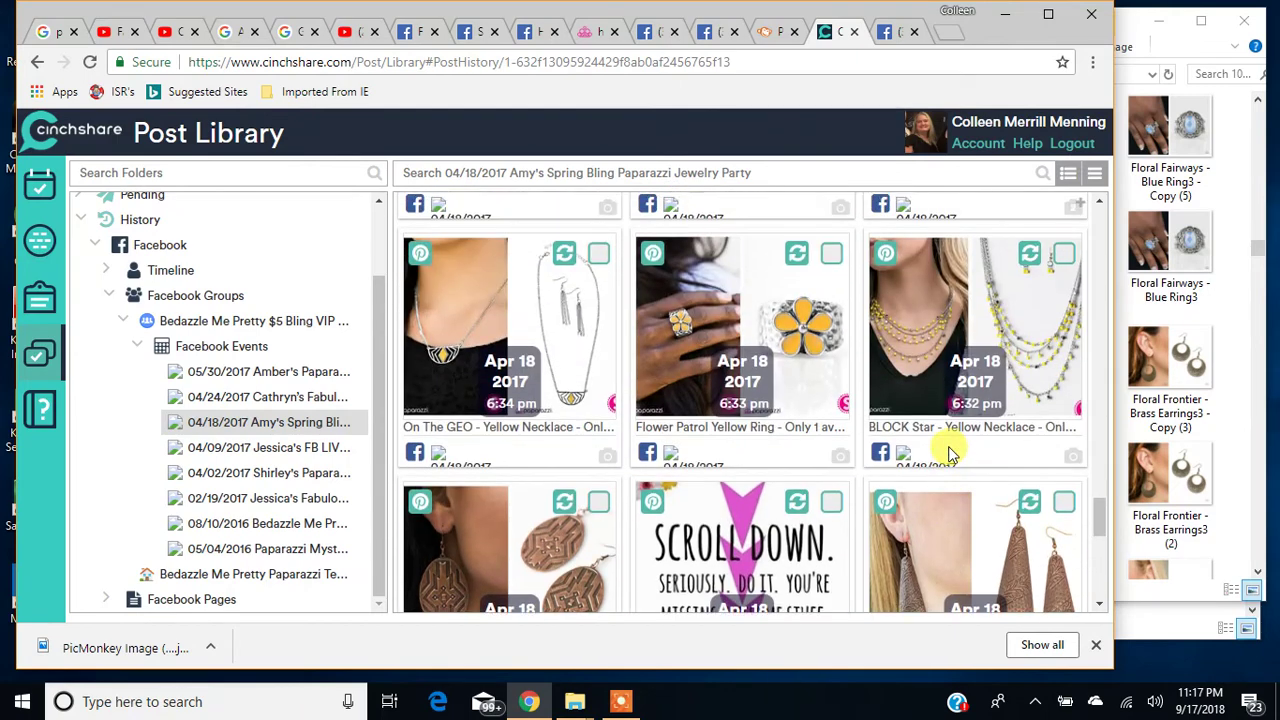
# Review the earlier jewelry posts from the 04/18/2017 party, including the "I have enough jewelry" filler post and the color-grouped pieces around it
pyautogui.scroll(-20, 950, 453)
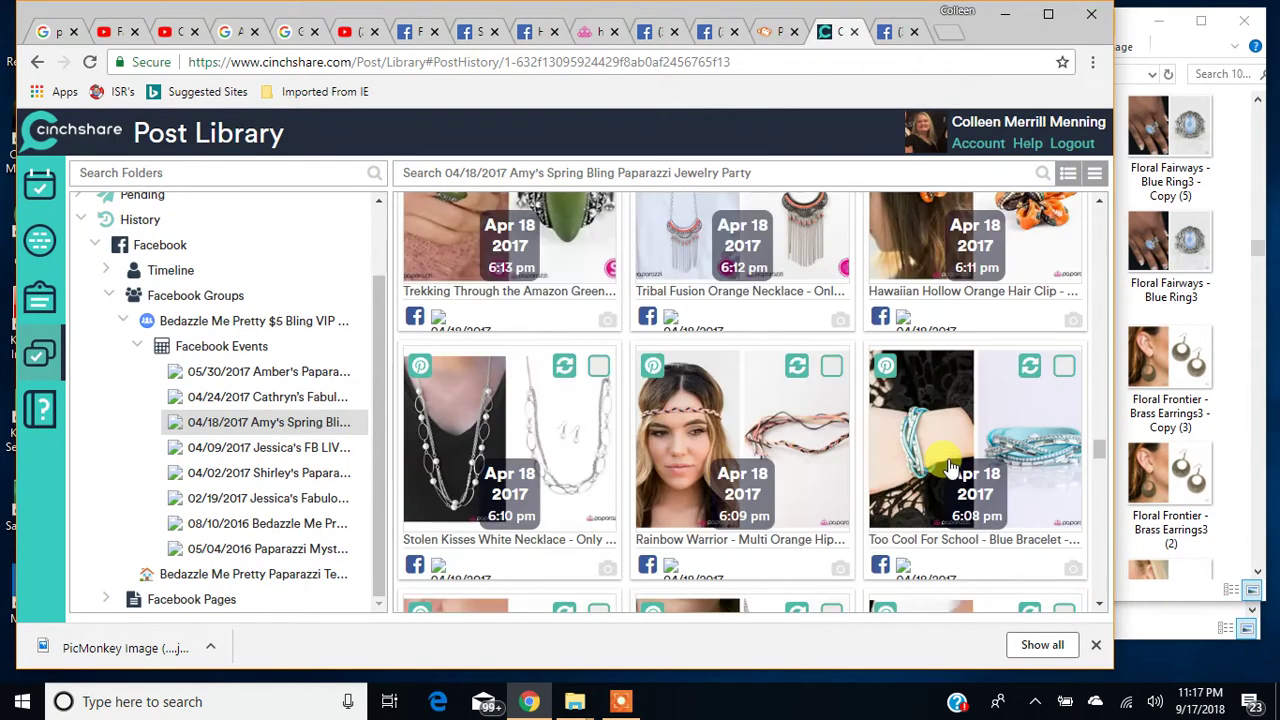
pyautogui.scroll(-6, 950, 465)
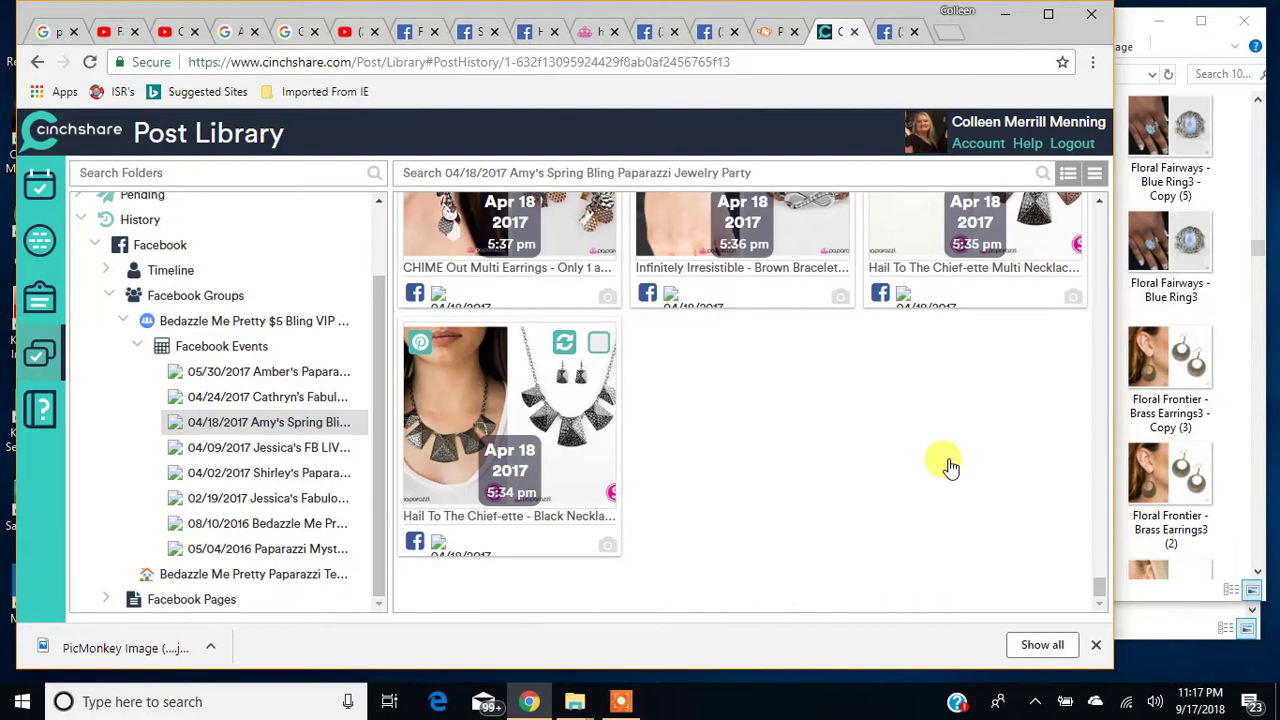
pyautogui.scroll(3, 810, 448)
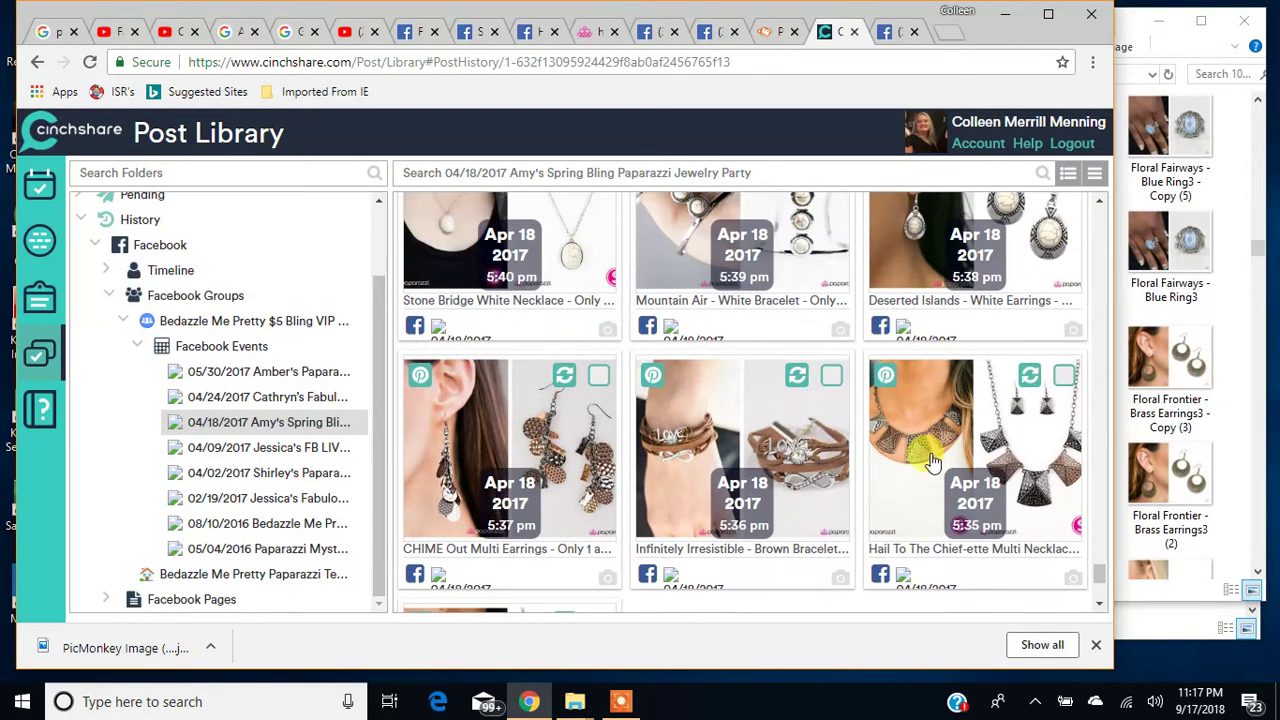
pyautogui.scroll(1, 930, 462)
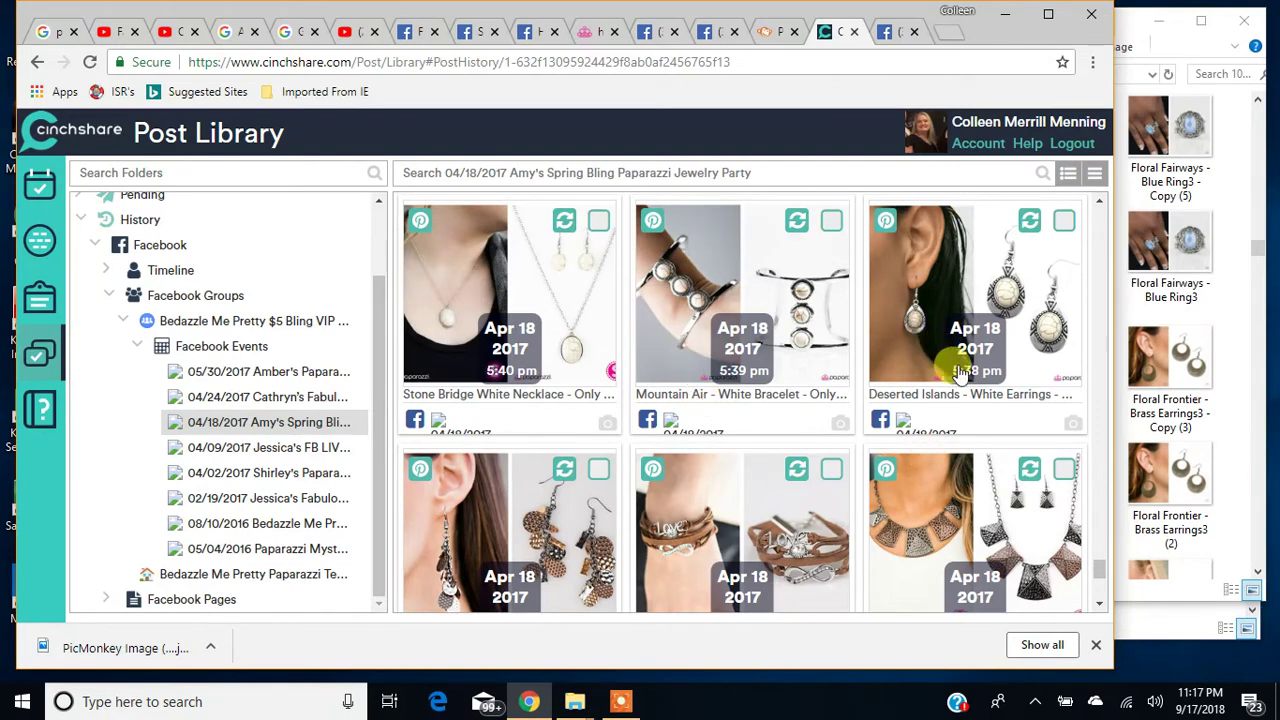
pyautogui.scroll(4, 872, 432)
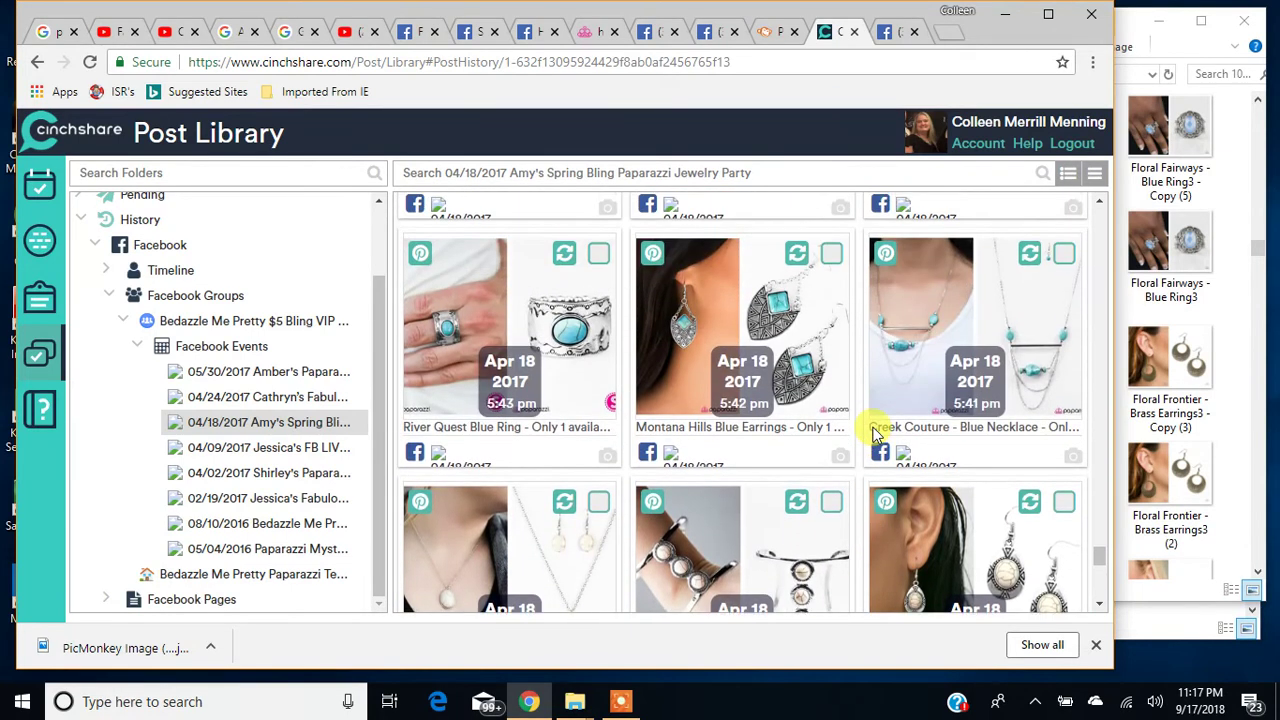
pyautogui.scroll(2, 872, 432)
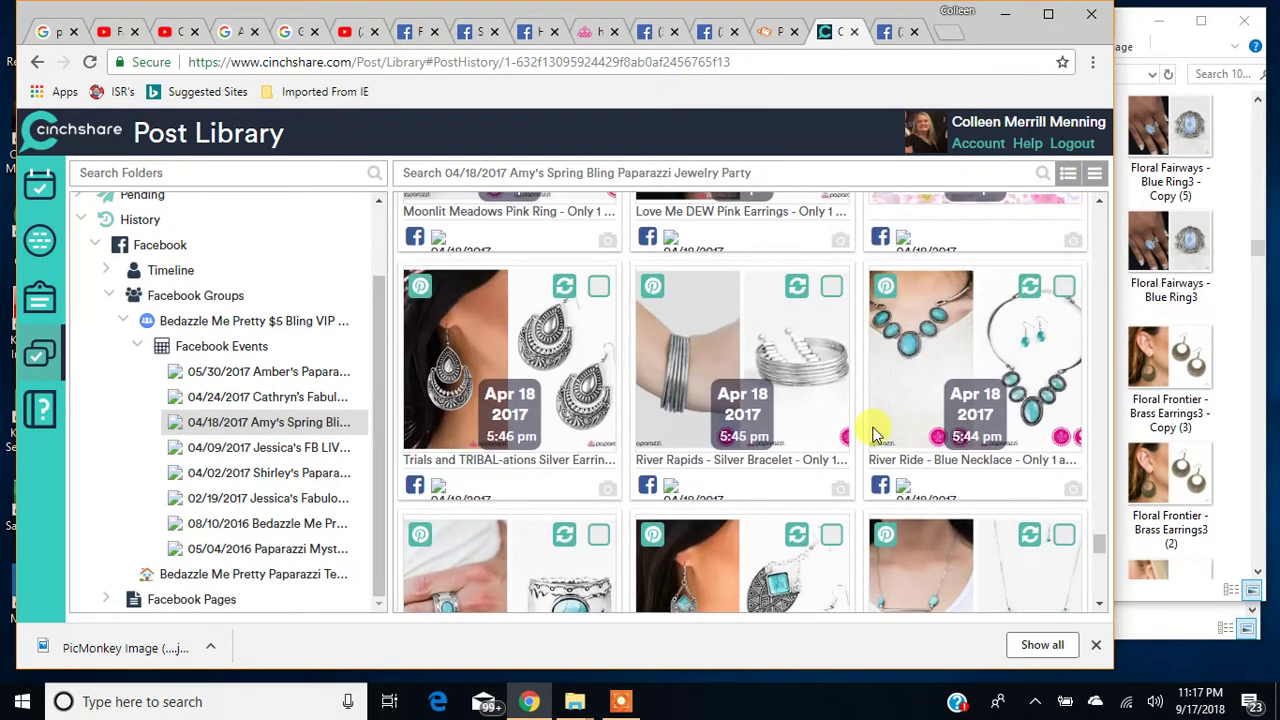
pyautogui.scroll(2, 872, 432)
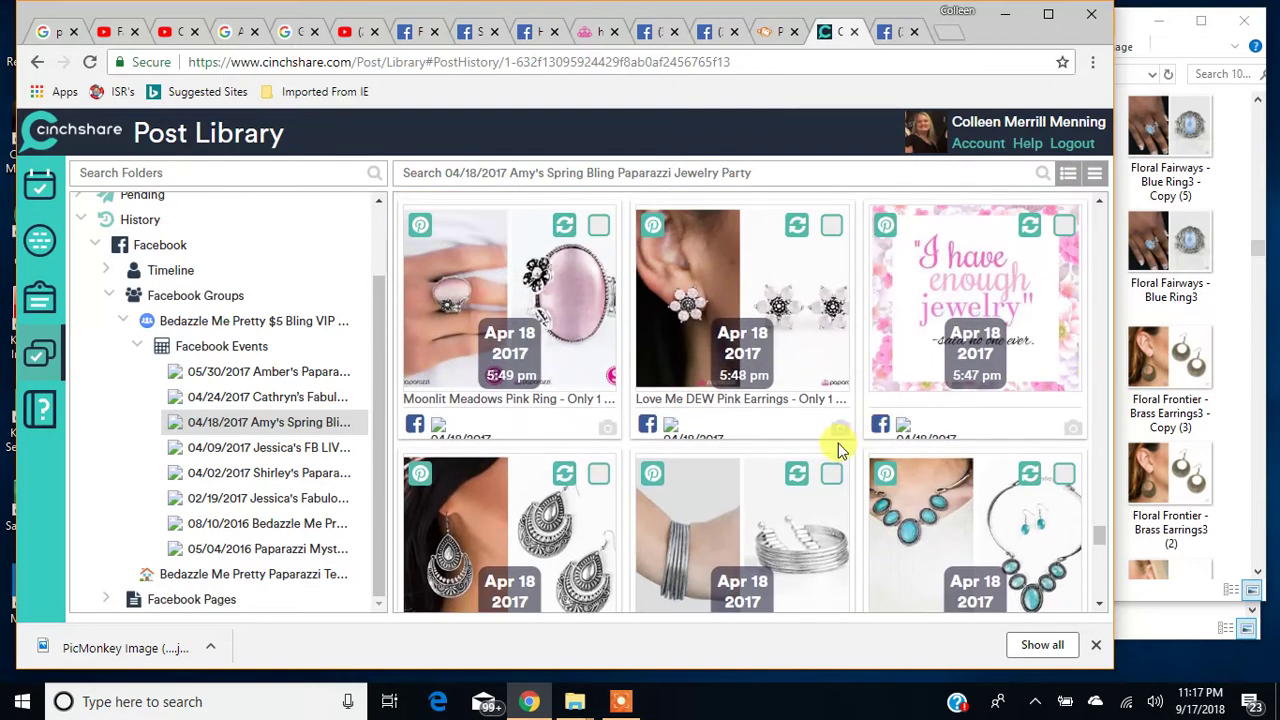
pyautogui.scroll(-4, 838, 443)
pyautogui.scroll(5, 835, 447)
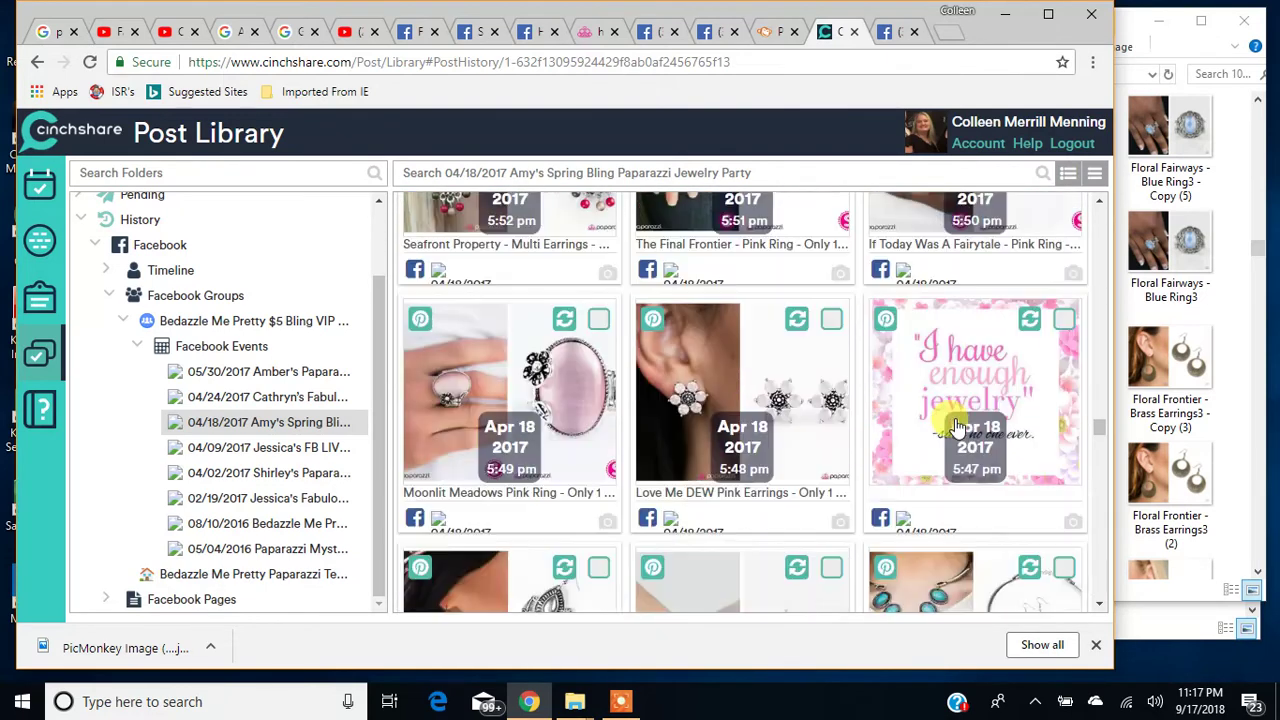
pyautogui.scroll(-2, 957, 428)
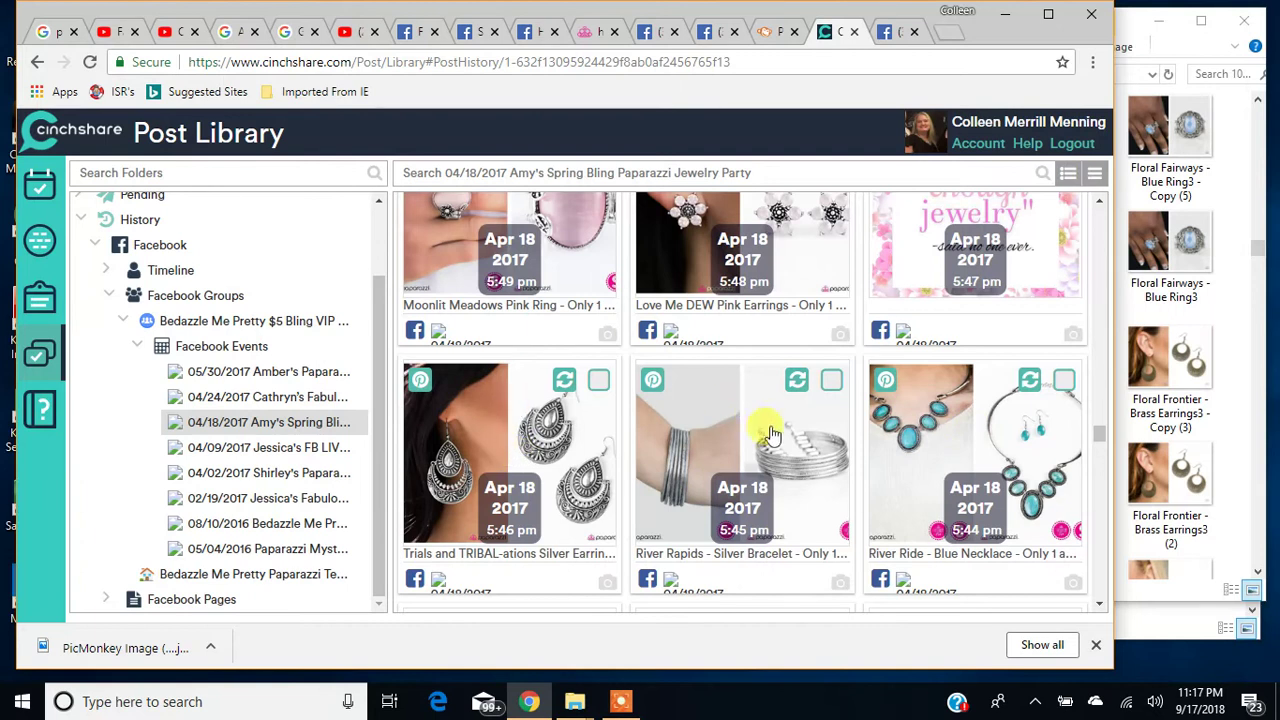
pyautogui.scroll(1, 770, 435)
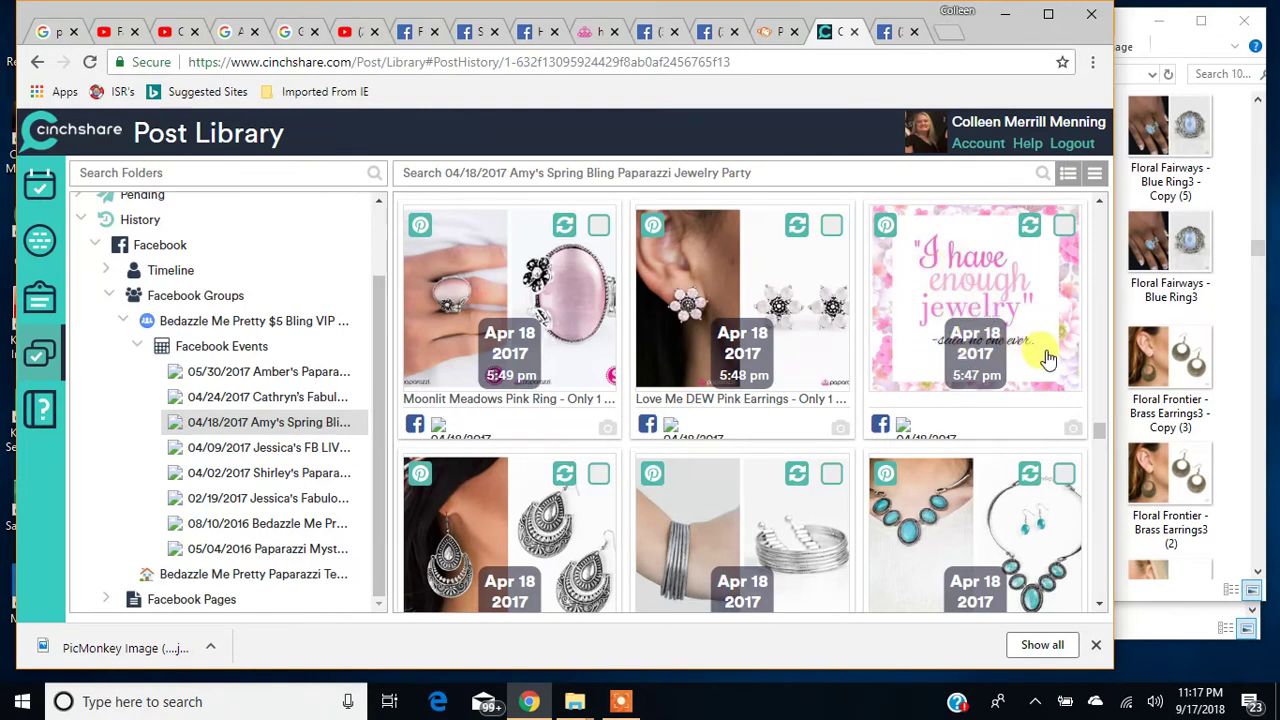
# Look over the party's Scavenger Hunt game post and the pre-party posts from April 16 and 17, 2017
pyautogui.scroll(5, 700, 486)
pyautogui.scroll(7, 694, 490)
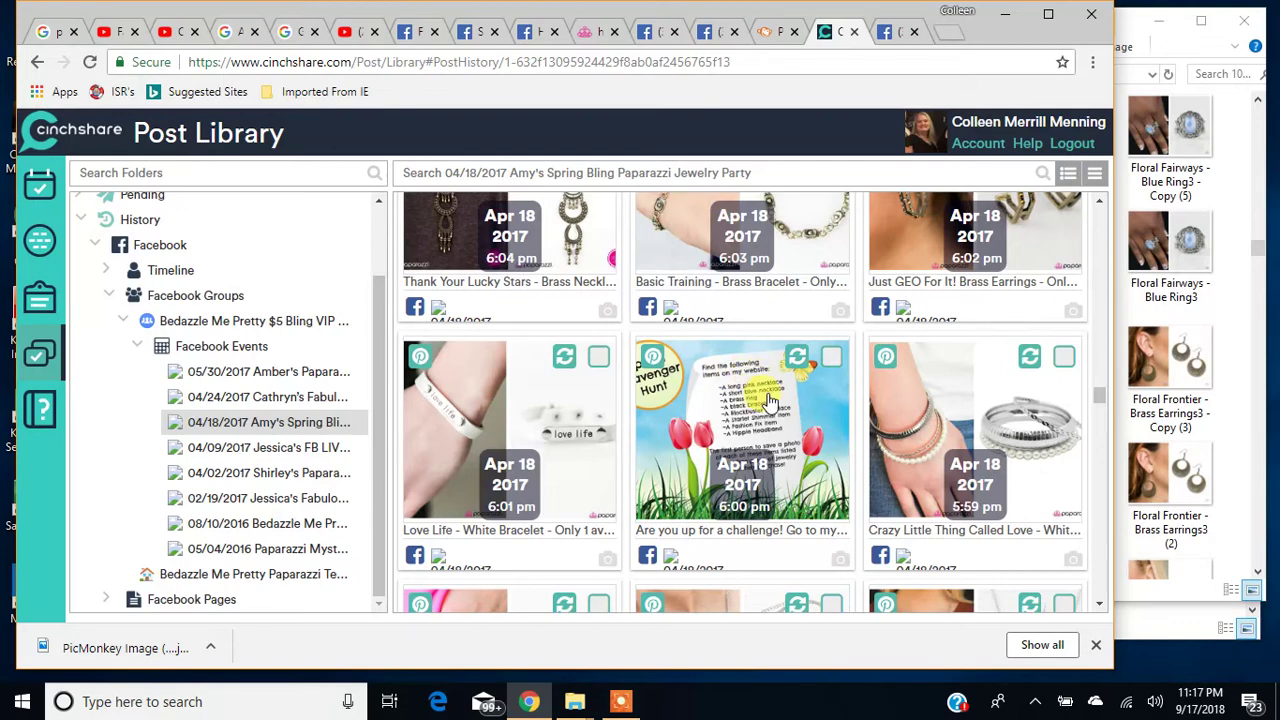
pyautogui.scroll(-15, 787, 430)
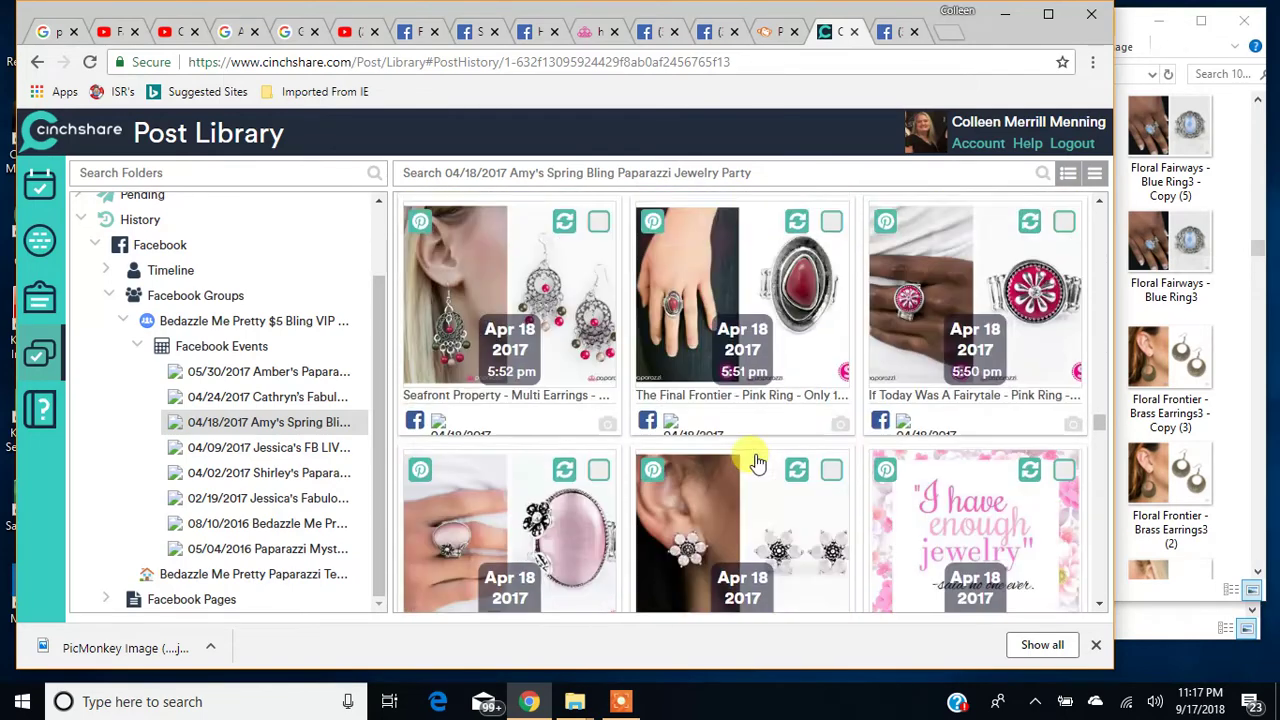
pyautogui.scroll(-20, 757, 460)
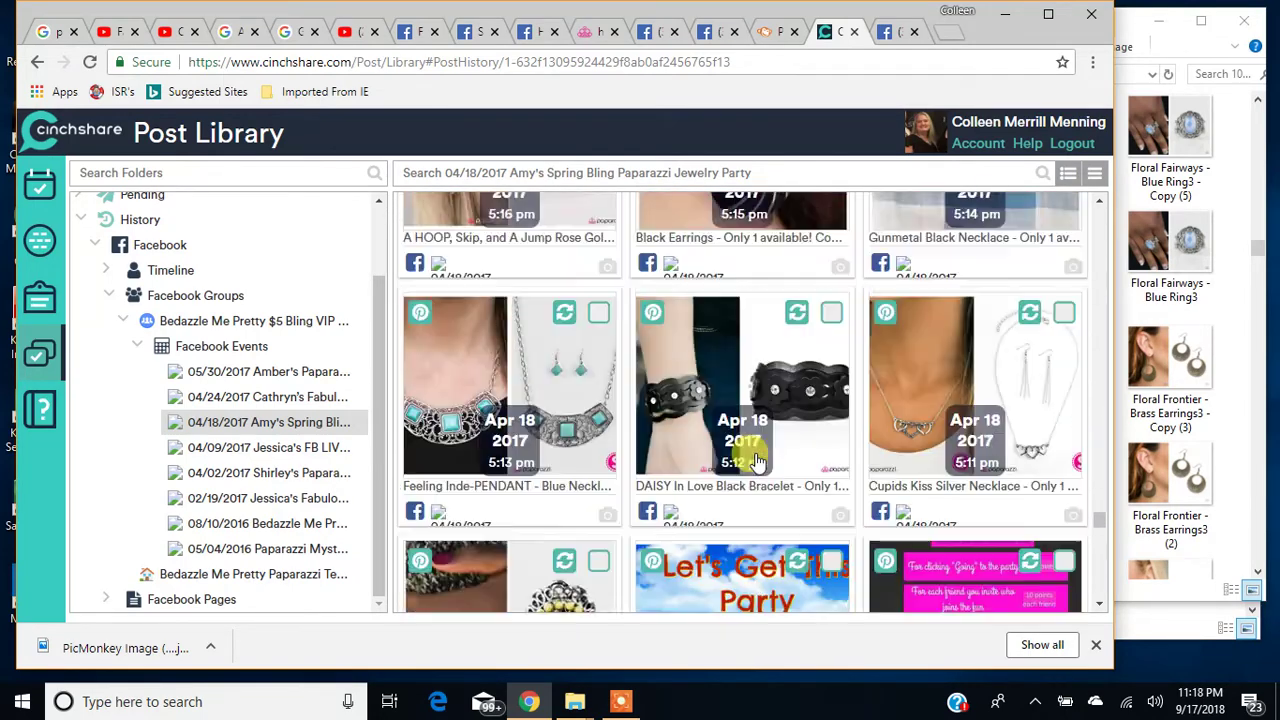
pyautogui.scroll(-15, 757, 460)
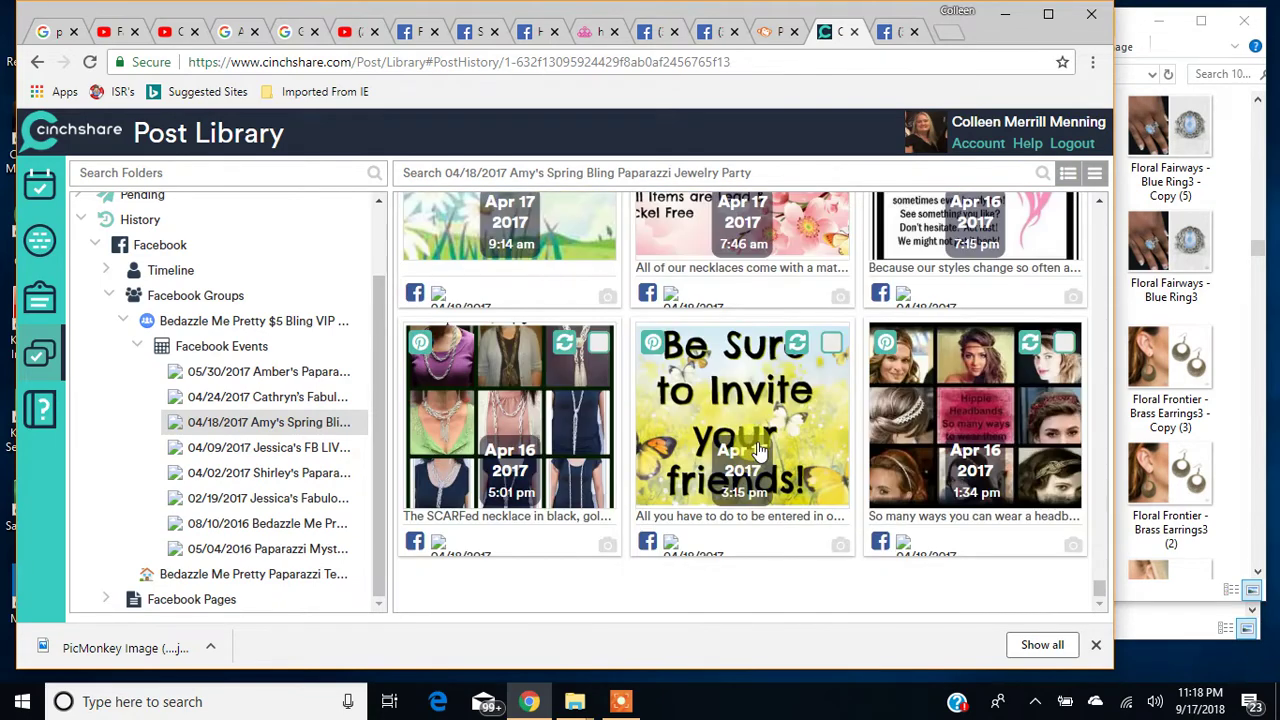